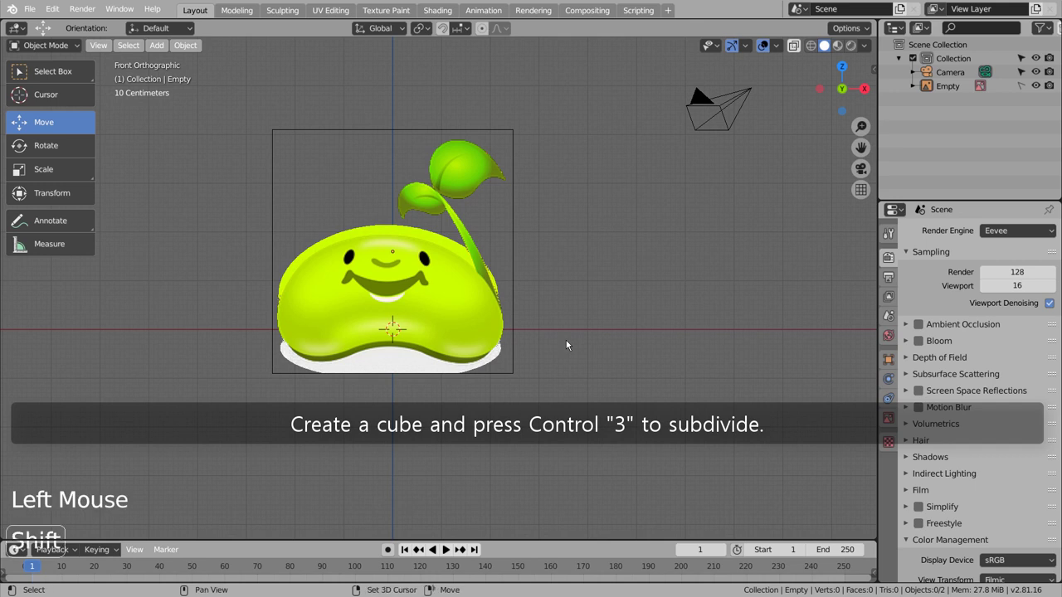
- Add a cube mesh and scale it about 2.5 times along X to span the reference image's width
{"action": "key", "text": "shift+a"}
{"action": "mouse_move", "coordinate": [548, 202]}
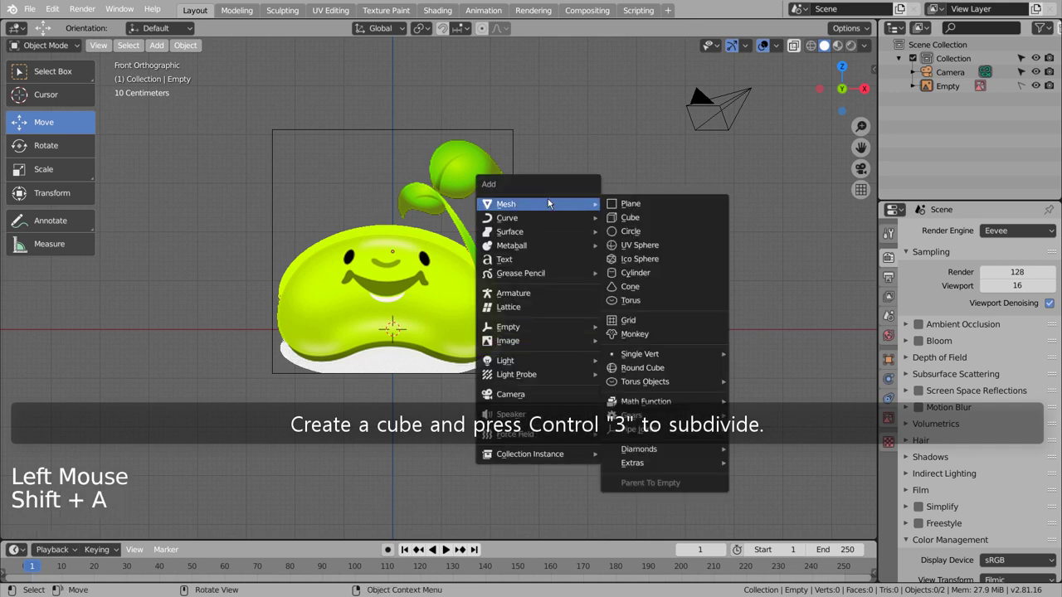
{"action": "left_click", "coordinate": [669, 217]}
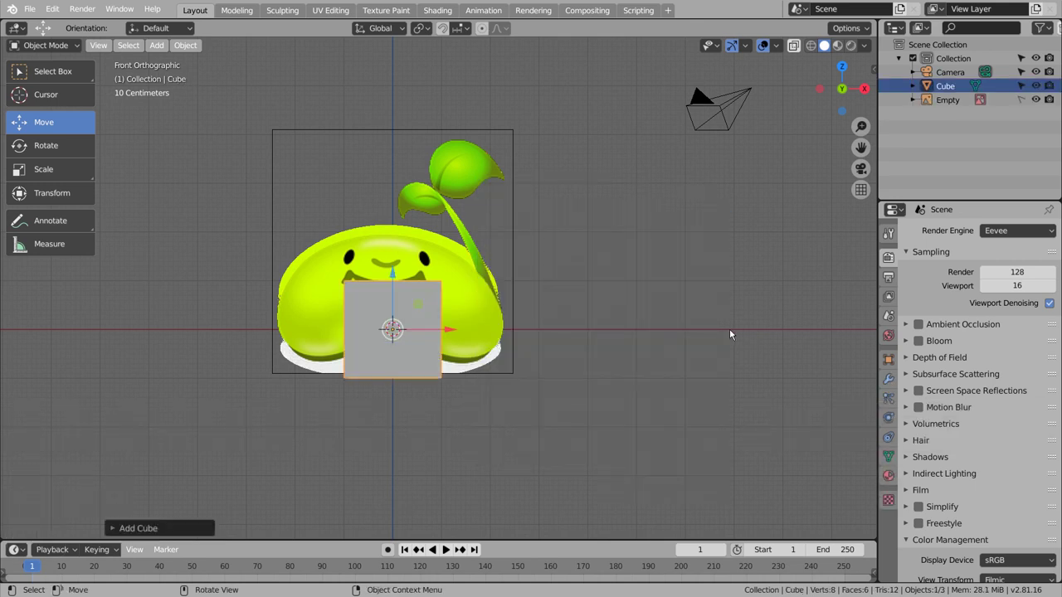
{"action": "key", "text": "s"}
{"action": "key", "text": "x"}
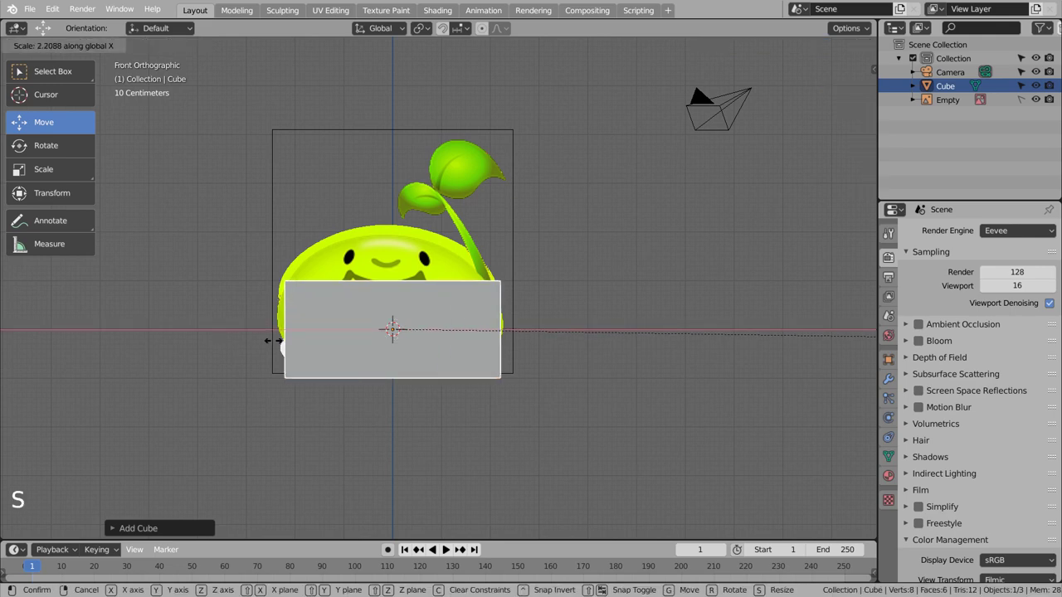
{"action": "left_click", "coordinate": [340, 343]}
- Apply a level 3 subdivision surface to the cube in Object Mode and widen it along X to the bean's width
{"action": "key", "text": "Tab"}
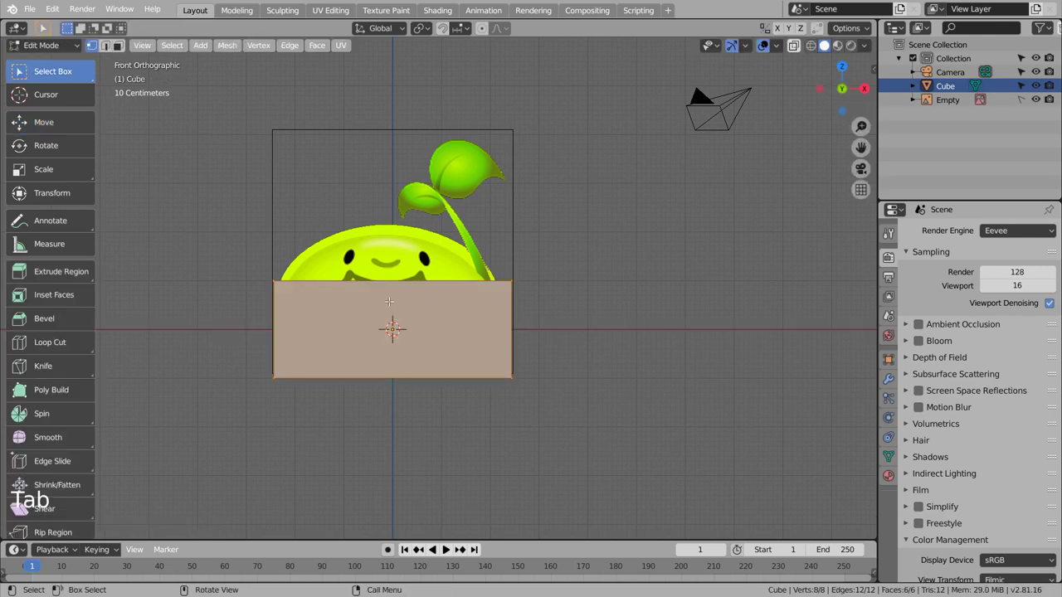
{"action": "key", "text": "ctrl+3"}
{"action": "key", "text": "Tab"}
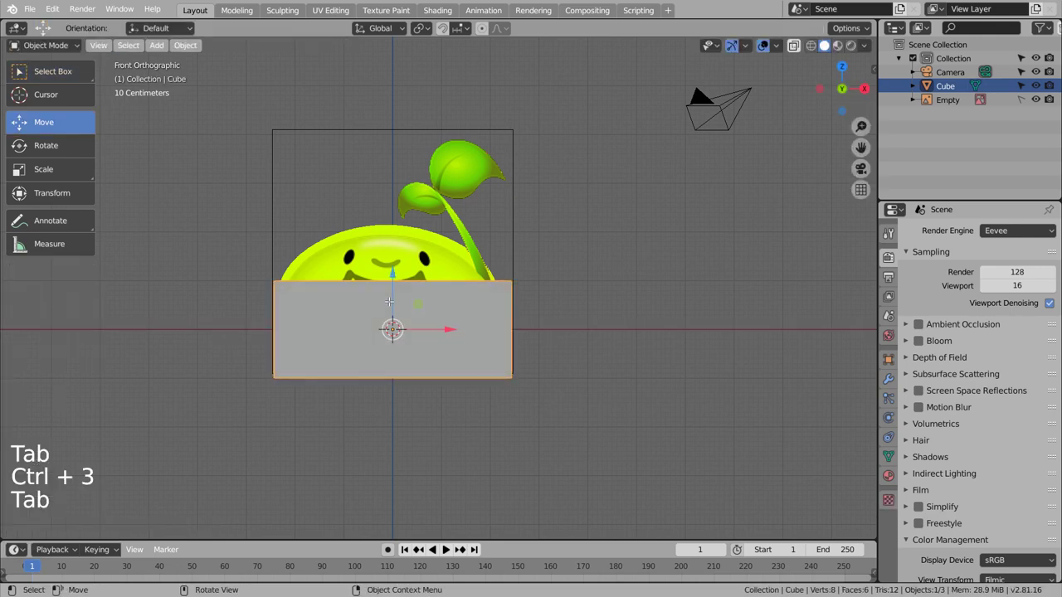
{"action": "key", "text": "ctrl+3"}
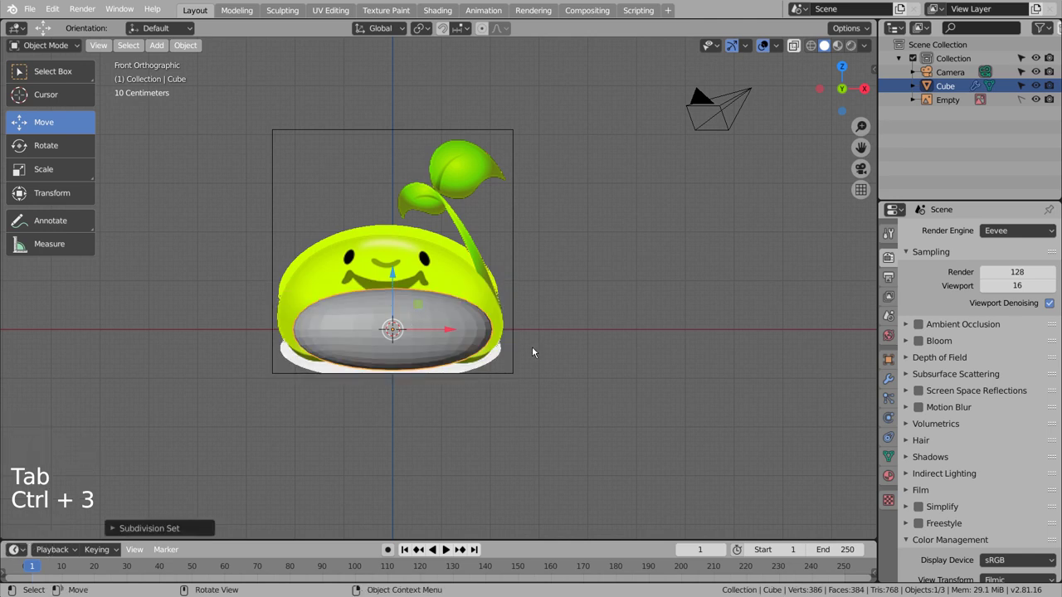
{"action": "key", "text": "s"}
{"action": "left_click", "coordinate": [559, 351]}
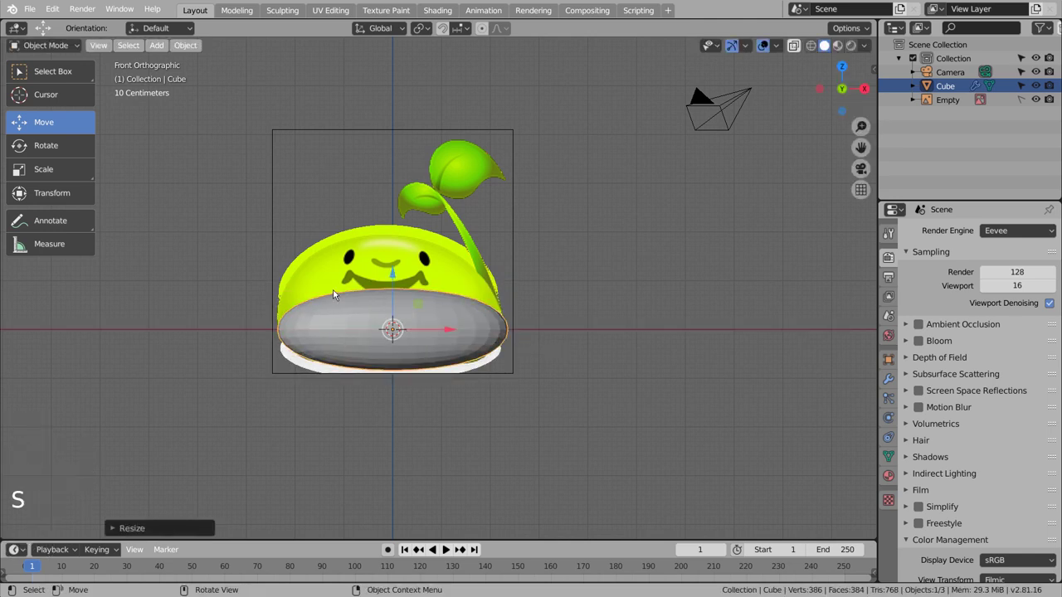
- Raise the subdivided shape over the bean's body and stretch it about 1.45 times along Z
{"action": "left_click_drag", "start_coordinate": [390, 276], "coordinate": [576, 313]}
{"action": "key", "text": "s"}
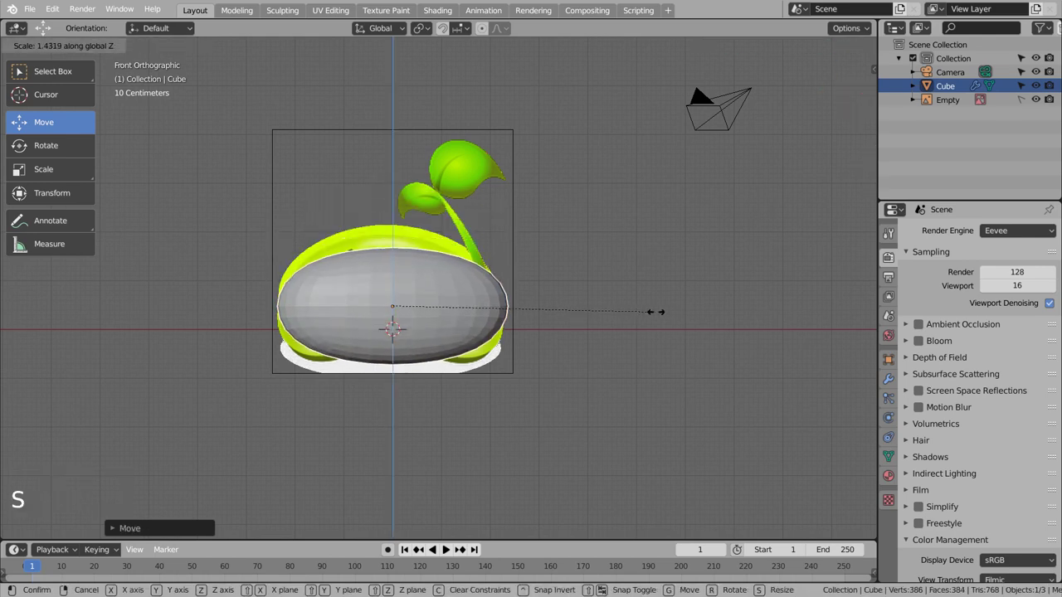
{"action": "left_click", "coordinate": [660, 315]}
- Add two evenly spaced vertical loop cuts across the cube's width without sliding them
{"action": "key", "text": "Tab"}
{"action": "key", "text": "ctrl+r"}
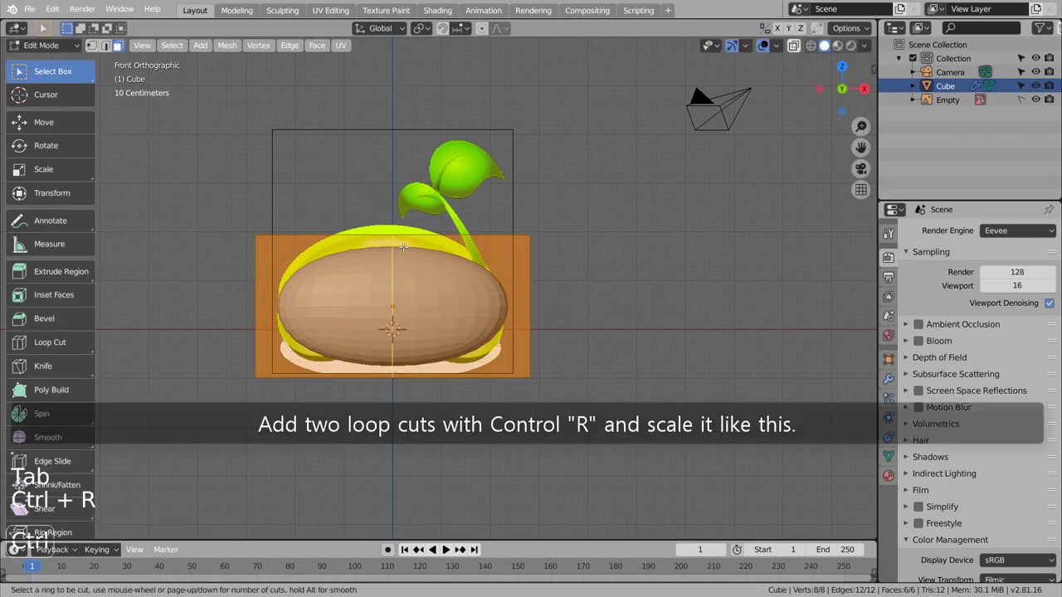
{"action": "scroll", "coordinate": [402, 248], "scroll_direction": "up", "scroll_amount": 1}
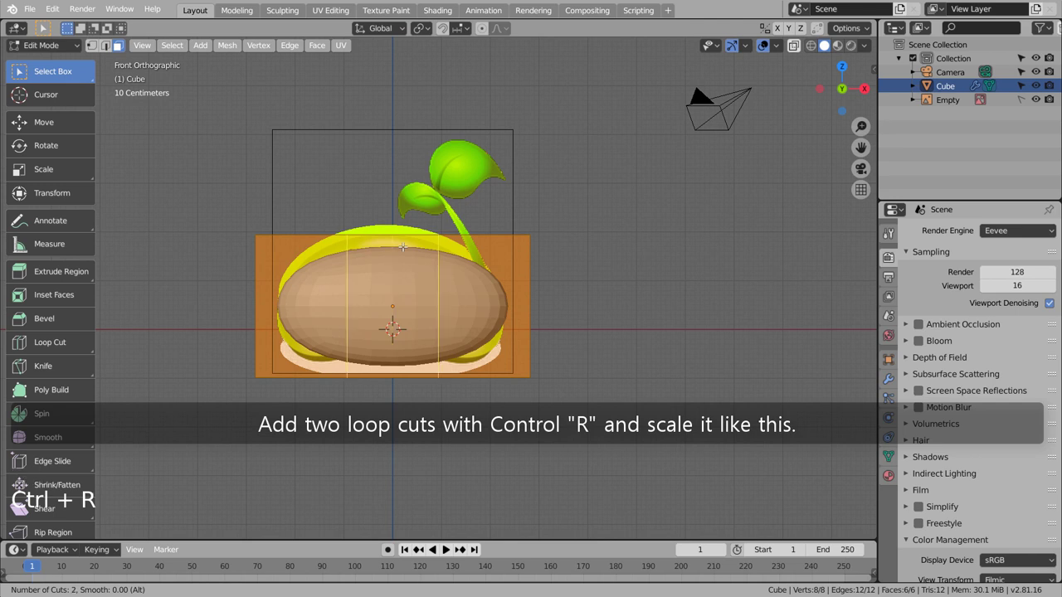
{"action": "left_click", "coordinate": [403, 247]}
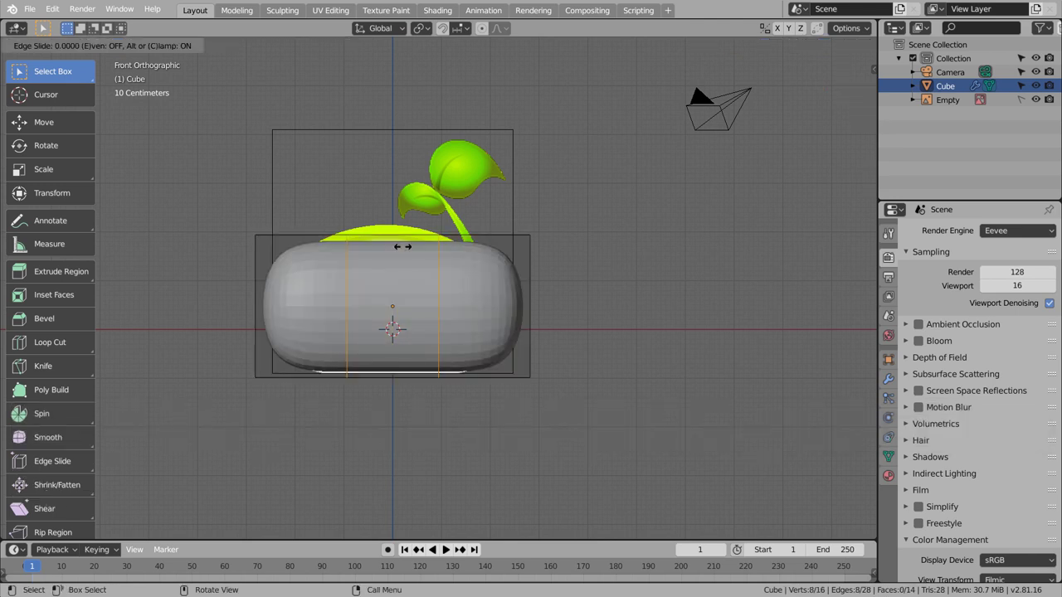
{"action": "right_click", "coordinate": [402, 246]}
- Select the whole mesh and flatten it to about 0.6 times its height along Z
{"action": "mouse_move", "coordinate": [531, 340]}
{"action": "middle_mouse_down"}
{"action": "mouse_move", "coordinate": [552, 348]}
{"action": "mouse_move", "coordinate": [486, 343]}
{"action": "mouse_move", "coordinate": [535, 337]}
{"action": "middle_mouse_up"}
{"action": "key", "text": "3"}
{"action": "left_click", "coordinate": [509, 335]}
{"action": "key", "text": "a"}
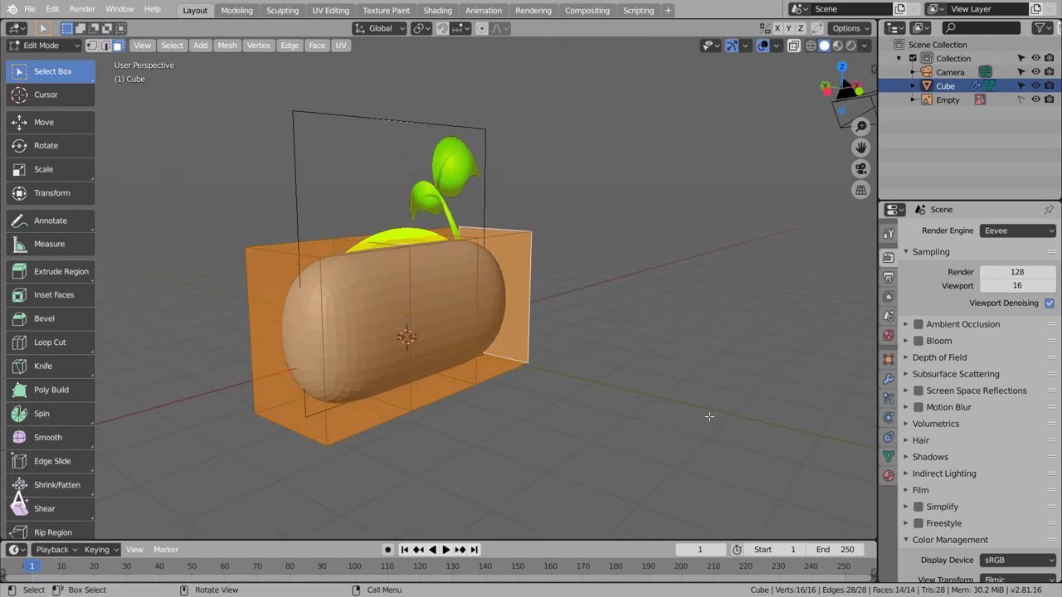
{"action": "key", "text": "s"}
{"action": "key", "text": "z"}
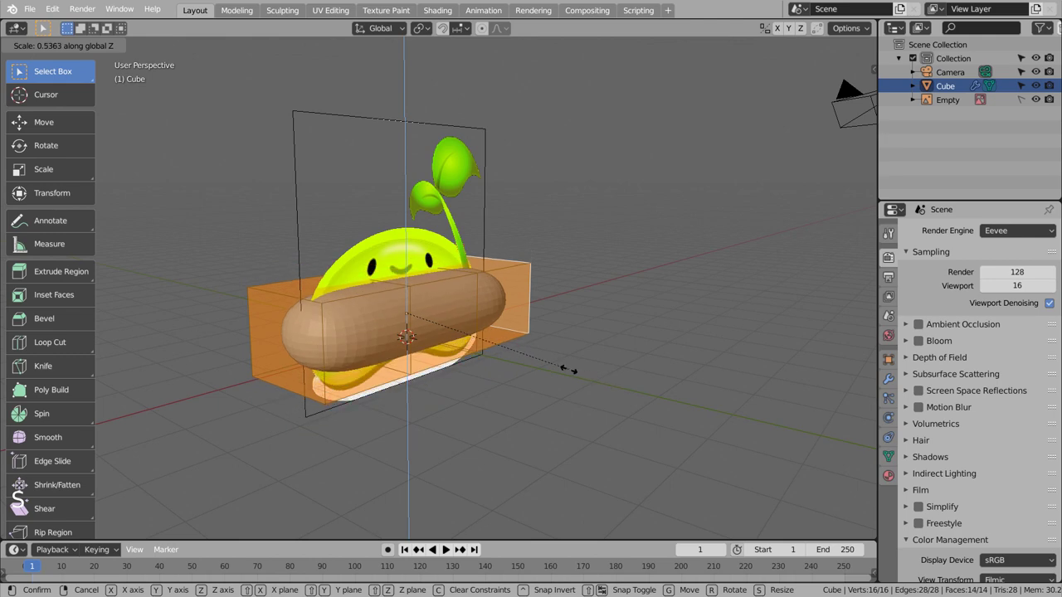
{"action": "left_click", "coordinate": [581, 384]}
- In front wireframe view, raise the middle faces with proportional editing to bend the mesh into a bean arch
{"action": "mouse_move", "coordinate": [581, 384]}
{"action": "middle_mouse_down"}
{"action": "mouse_move", "coordinate": [479, 386]}
{"action": "mouse_move", "coordinate": [614, 398]}
{"action": "mouse_move", "coordinate": [586, 368]}
{"action": "mouse_move", "coordinate": [581, 391]}
{"action": "middle_mouse_up"}
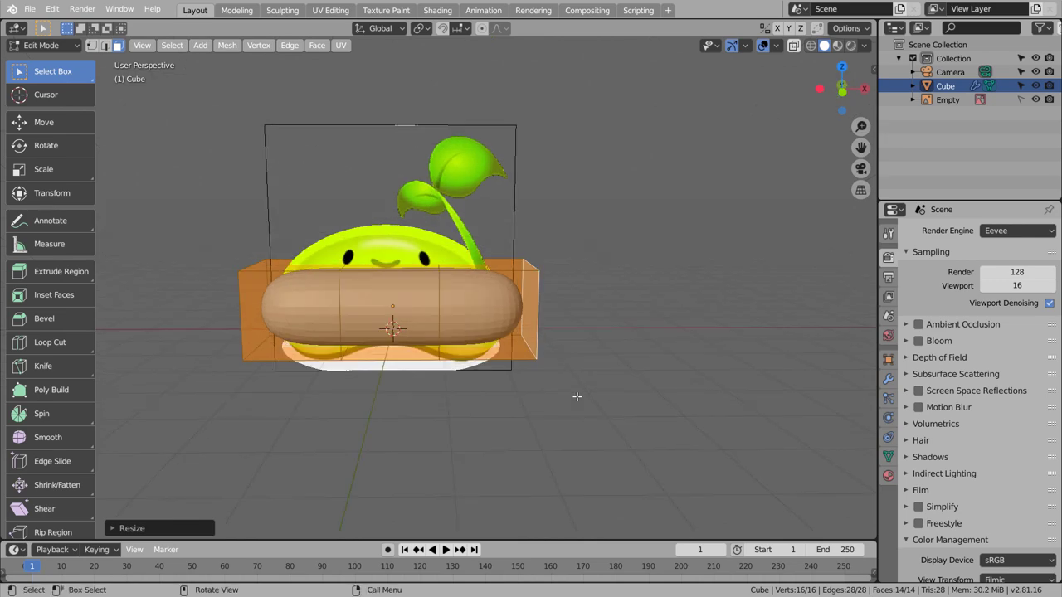
{"action": "key", "text": "shift+z"}
{"action": "left_click", "coordinate": [578, 397]}
{"action": "key", "text": "KP_1"}
{"action": "key", "text": "KP_1"}
{"action": "key", "text": "KP_1"}
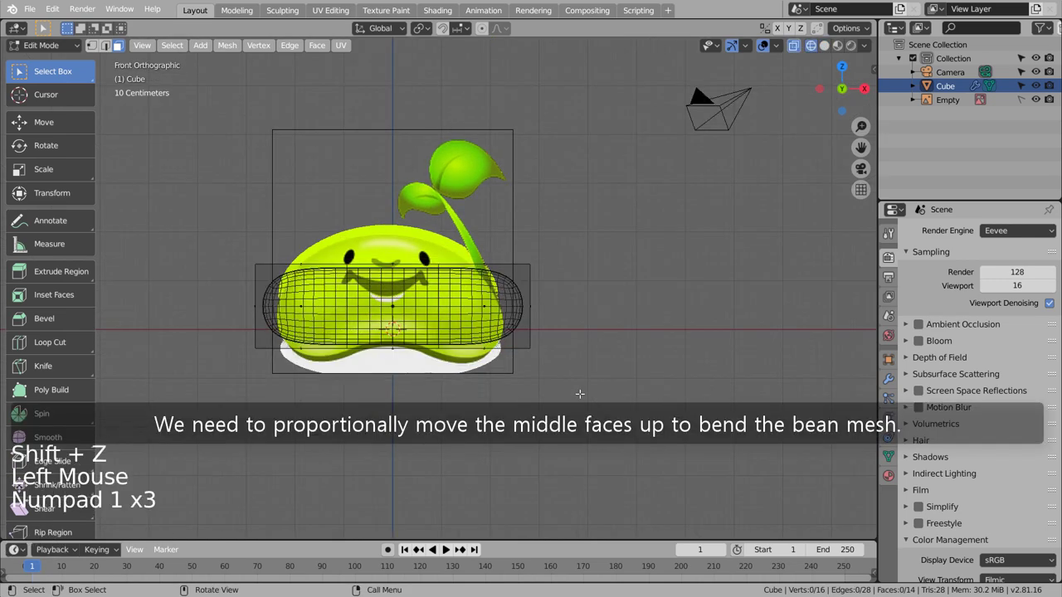
{"action": "left_click", "coordinate": [582, 393]}
{"action": "key", "text": "b"}
{"action": "left_click_drag", "start_coordinate": [478, 409], "coordinate": [477, 409]}
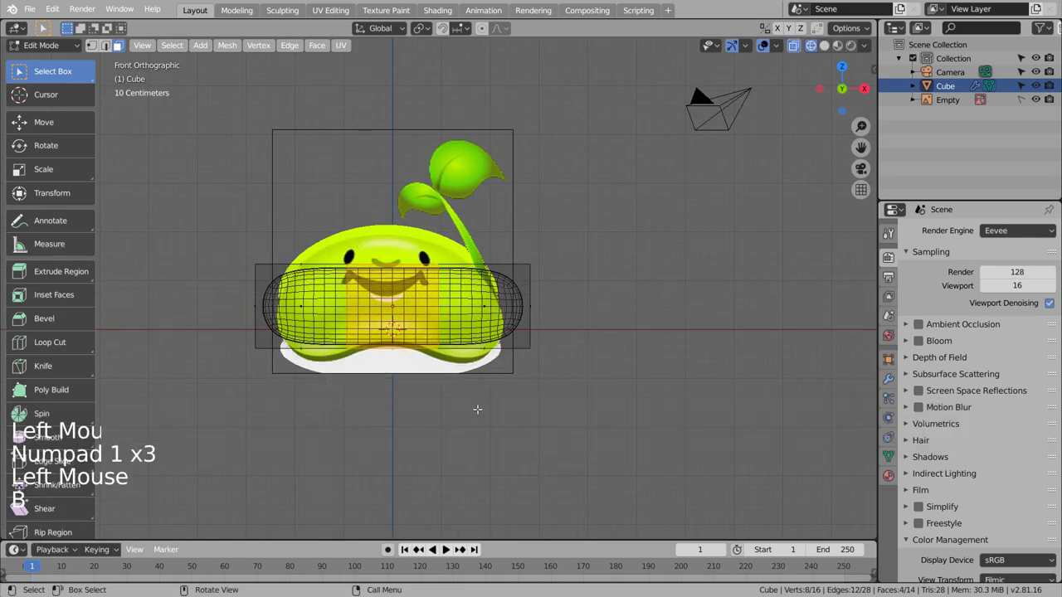
{"action": "left_click", "coordinate": [43, 122]}
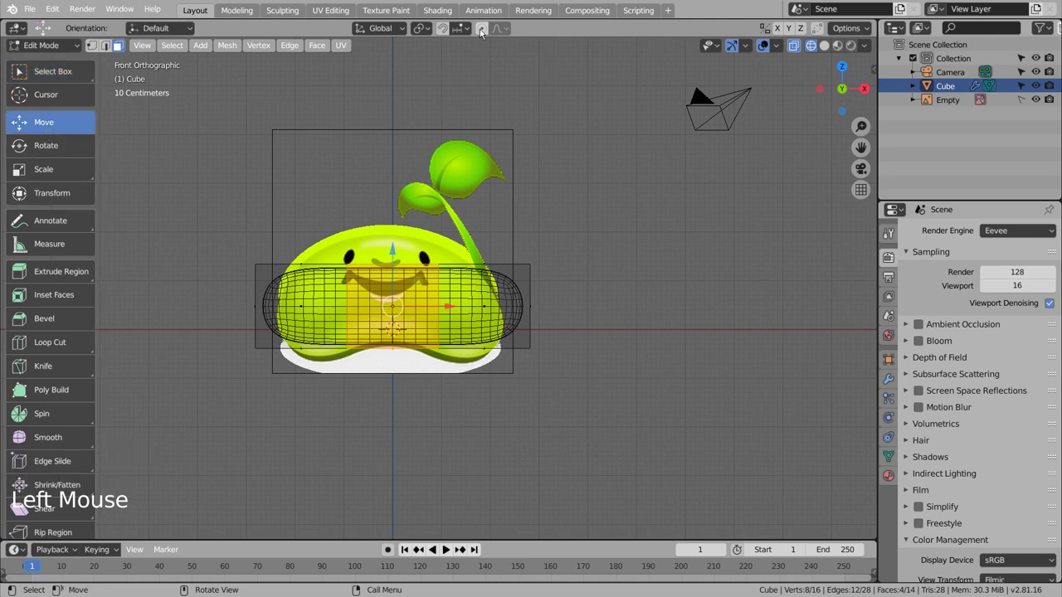
{"action": "left_click_drag", "start_coordinate": [390, 251], "coordinate": [383, 203]}
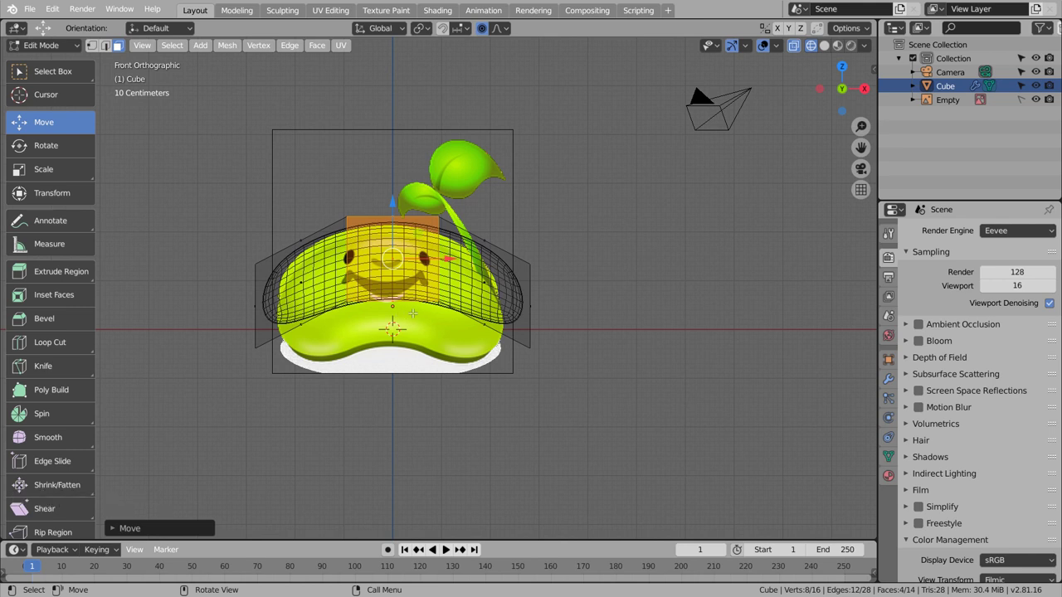
- Lower the two outer end faces together with proportional editing, adjusting the falloff size to curve the bean's ends
{"action": "left_click", "coordinate": [530, 300]}
{"action": "left_click", "coordinate": [256, 312], "text": "shift"}
{"action": "left_click_drag", "start_coordinate": [396, 261], "coordinate": [411, 278]}
{"action": "scroll", "coordinate": [396, 264], "scroll_direction": "up", "scroll_amount": 3}
{"action": "scroll", "coordinate": [395, 277], "scroll_direction": "down", "scroll_amount": 15}
{"action": "scroll", "coordinate": [396, 286], "scroll_direction": "down", "scroll_amount": 3}
{"action": "scroll", "coordinate": [400, 300], "scroll_direction": "up", "scroll_amount": 2}
{"action": "scroll", "coordinate": [405, 294], "scroll_direction": "down", "scroll_amount": 8}
{"action": "key", "text": "Tab"}
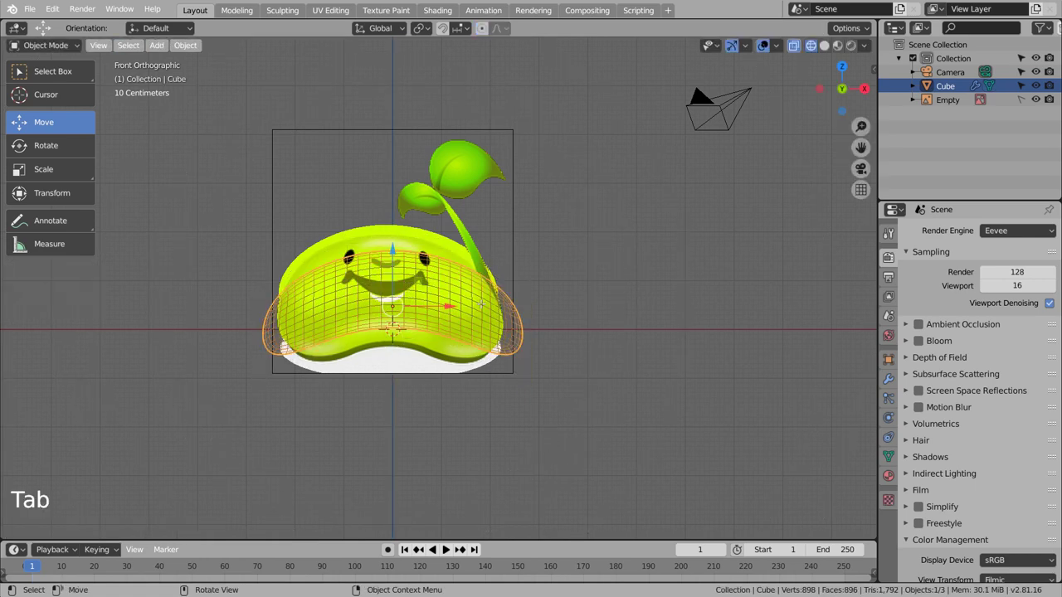
- Flatten the bean object along Z and scale it down to the reference body's width
{"action": "key", "text": "s"}
{"action": "key", "text": "z"}
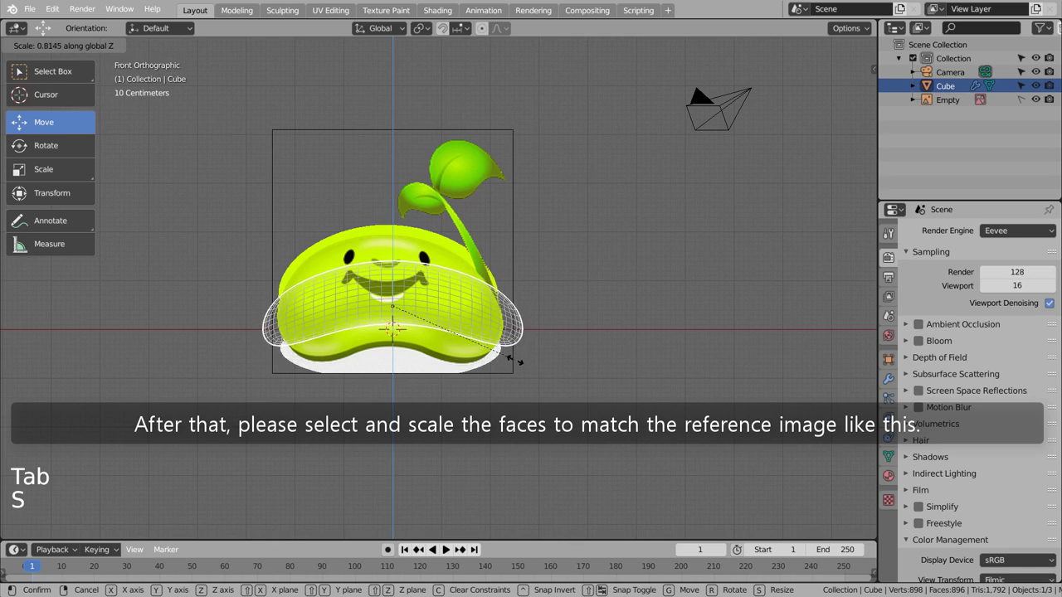
{"action": "left_click", "coordinate": [513, 353]}
{"action": "key", "text": "s"}
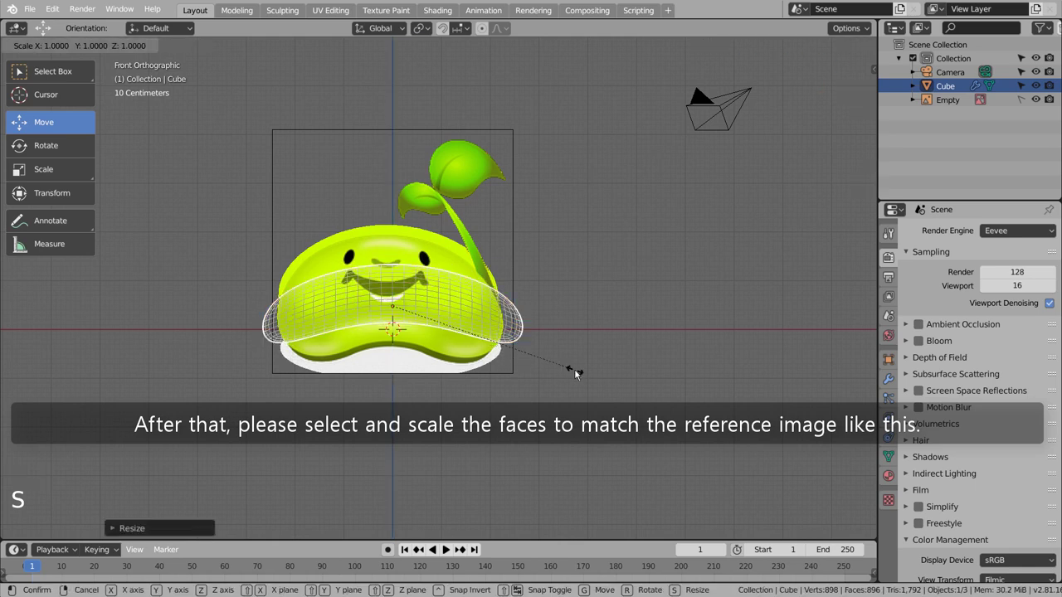
{"action": "left_click", "coordinate": [549, 366]}
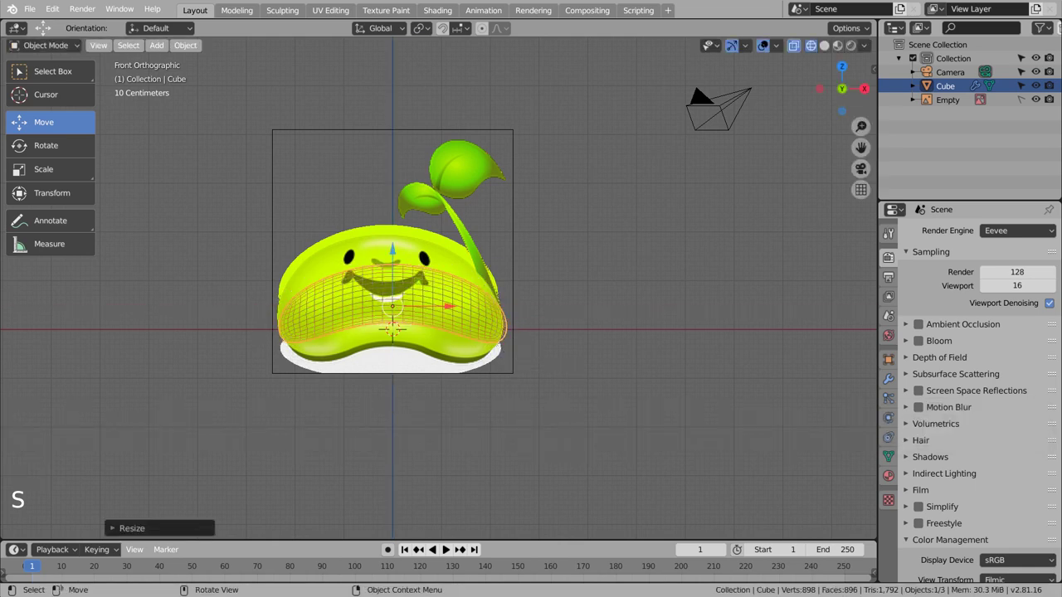
- Stretch the bean object about 1.6 times along Z to approach the reference height and open its mesh for editing
{"action": "key", "text": "s"}
{"action": "key", "text": "z"}
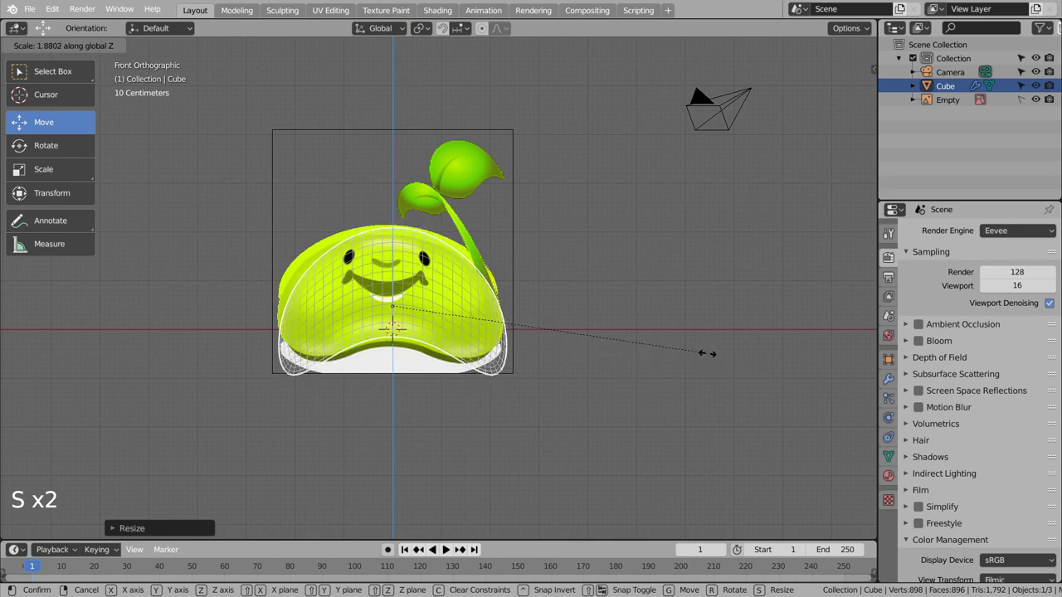
{"action": "left_click", "coordinate": [660, 354]}
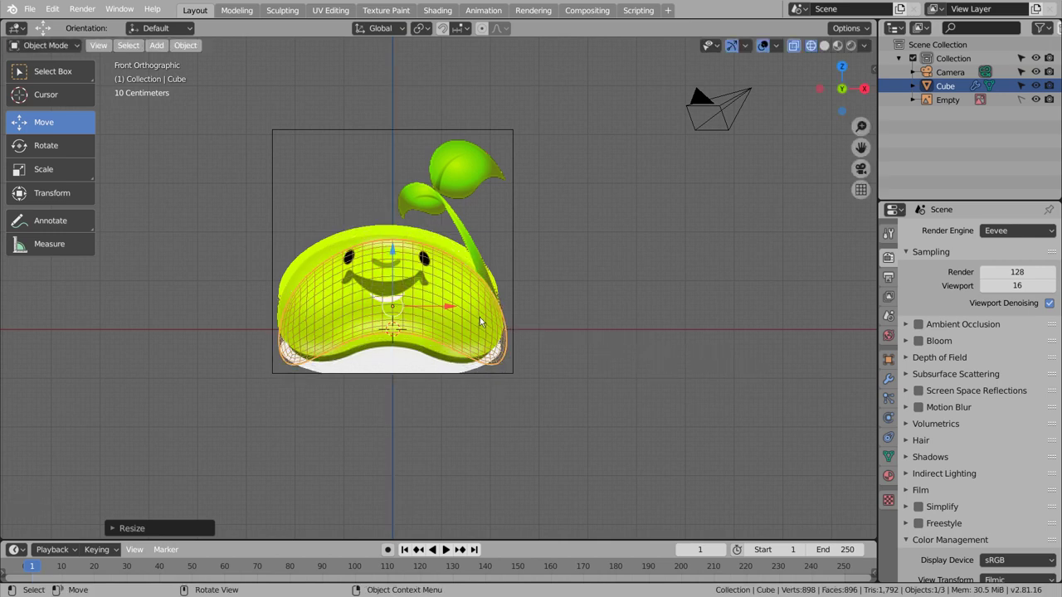
{"action": "key", "text": "Tab"}
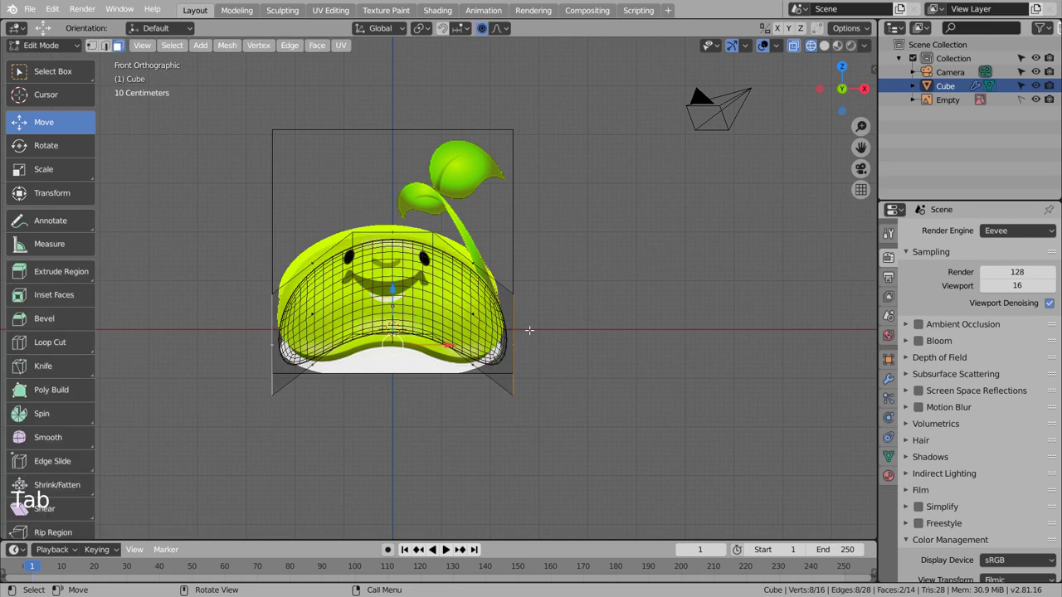
{"action": "key", "text": "s"}
{"action": "left_click", "coordinate": [639, 338]}
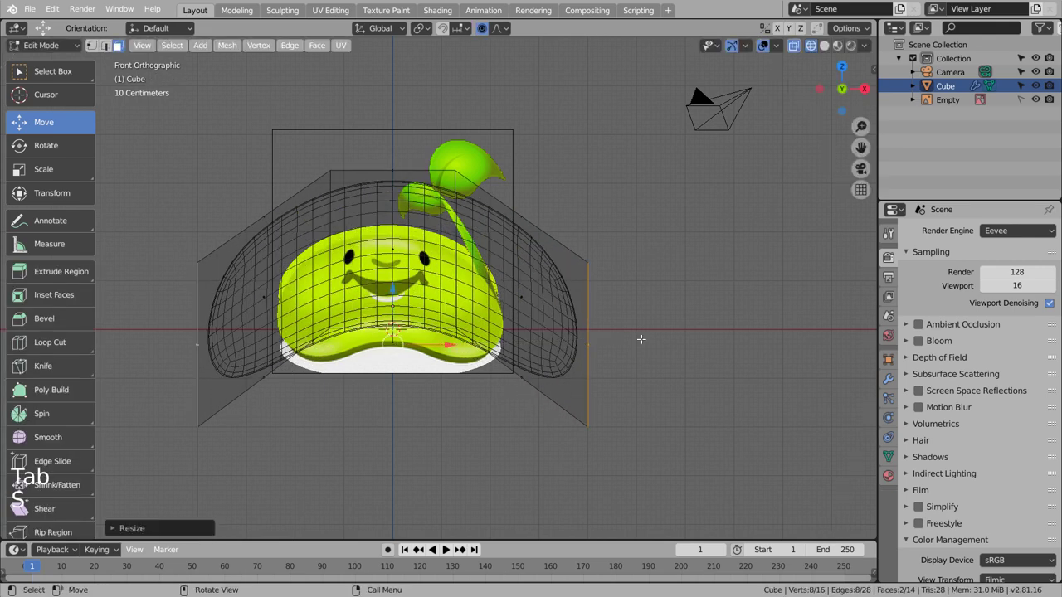
{"action": "key", "text": "ctrl+z"}
- Turn off proportional editing and scale the two end faces up about 1.25 times in all directions
{"action": "left_click", "coordinate": [481, 27]}
{"action": "key", "text": "s"}
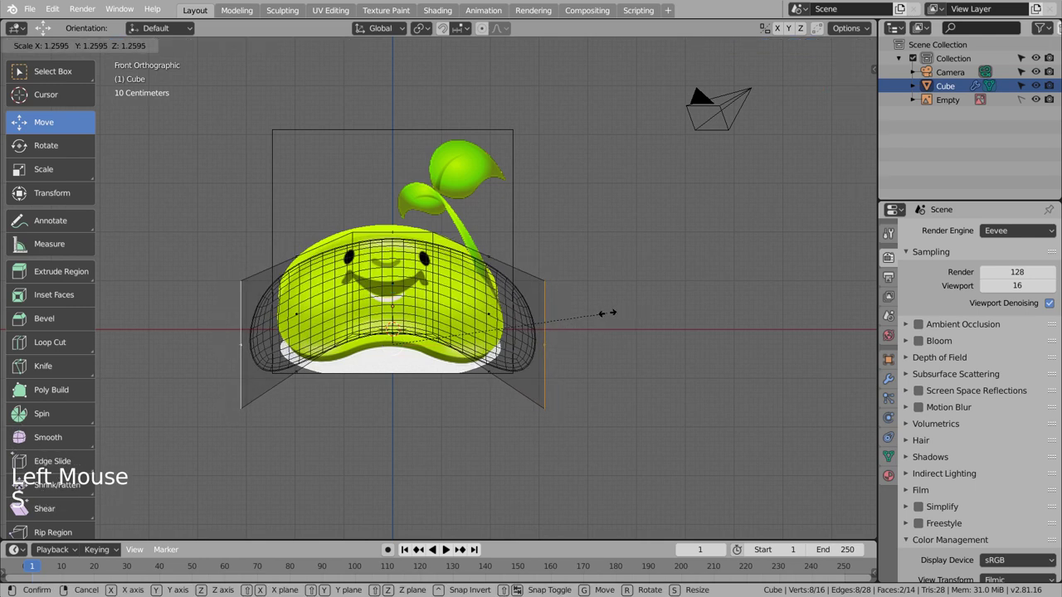
{"action": "left_click", "coordinate": [622, 324]}
{"action": "key", "text": "Tab"}
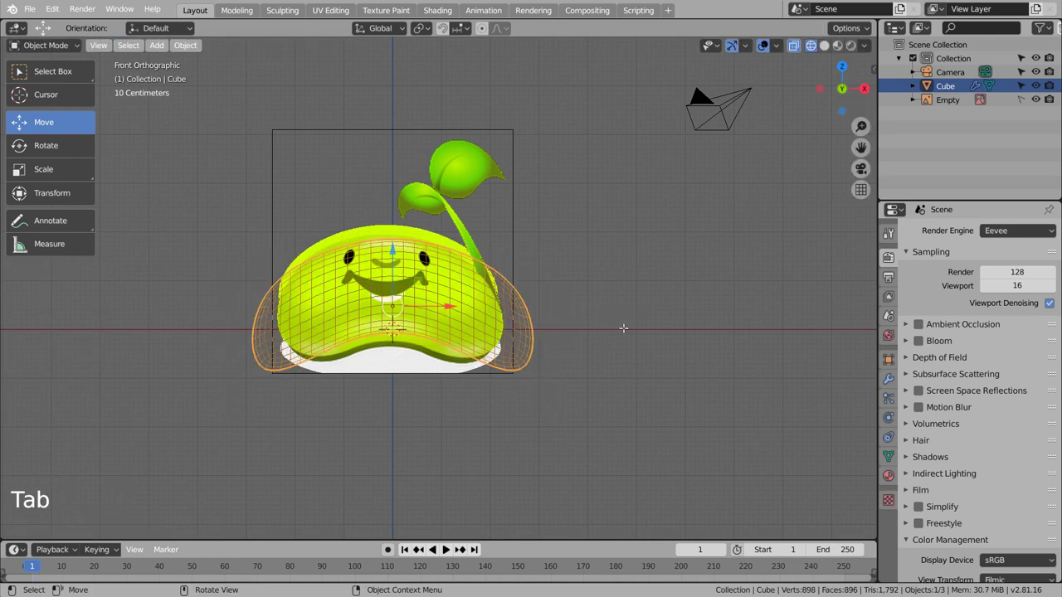
- Scale the bean object to about 0.83 along X so its sides match the reference body's width
{"action": "key", "text": "s"}
{"action": "key", "text": "x"}
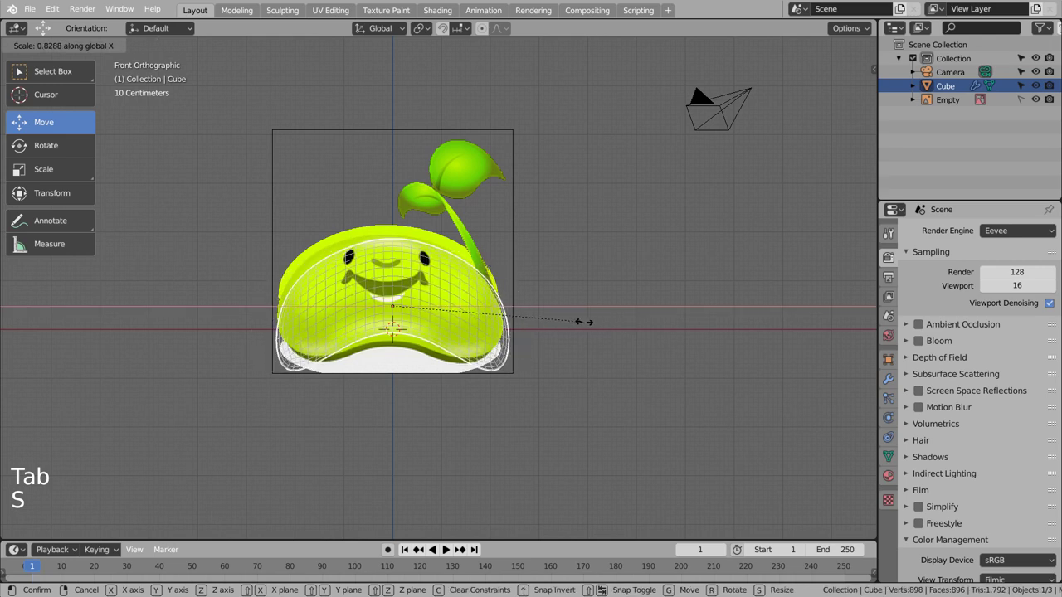
{"action": "left_click", "coordinate": [539, 311]}
{"action": "left_click", "coordinate": [395, 249]}
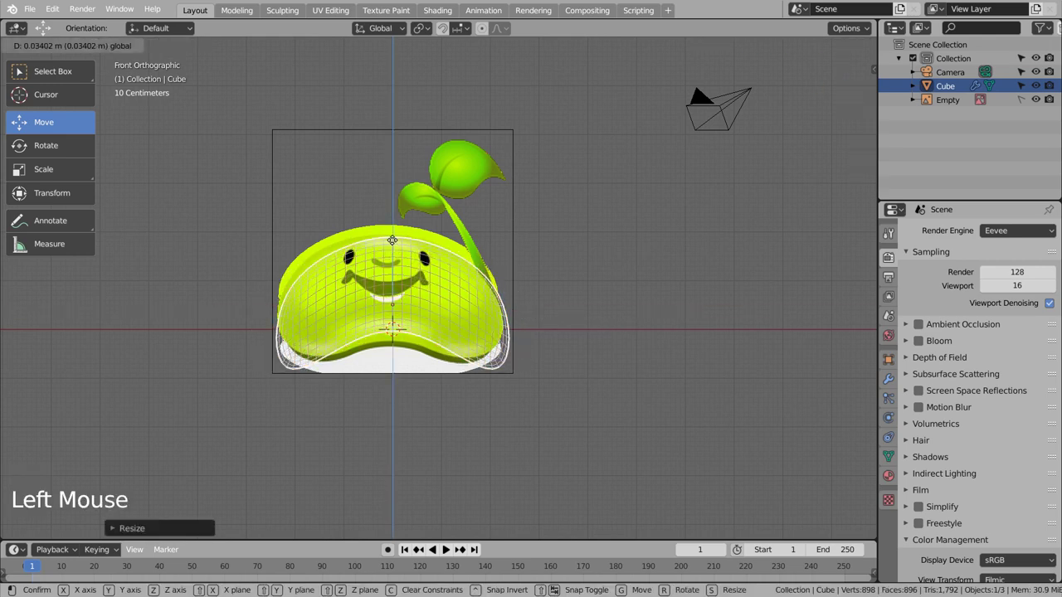
- Box-select the bean's middle faces in Edit Mode and scale them about 1.23 times along Z to match the reference
{"action": "key", "text": "Tab"}
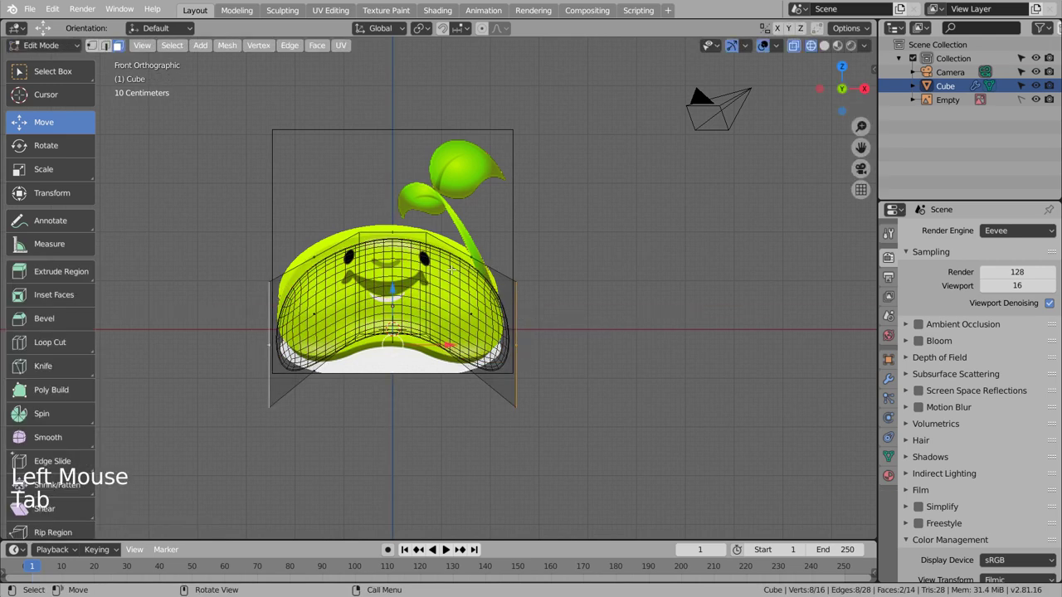
{"action": "left_click", "coordinate": [436, 227]}
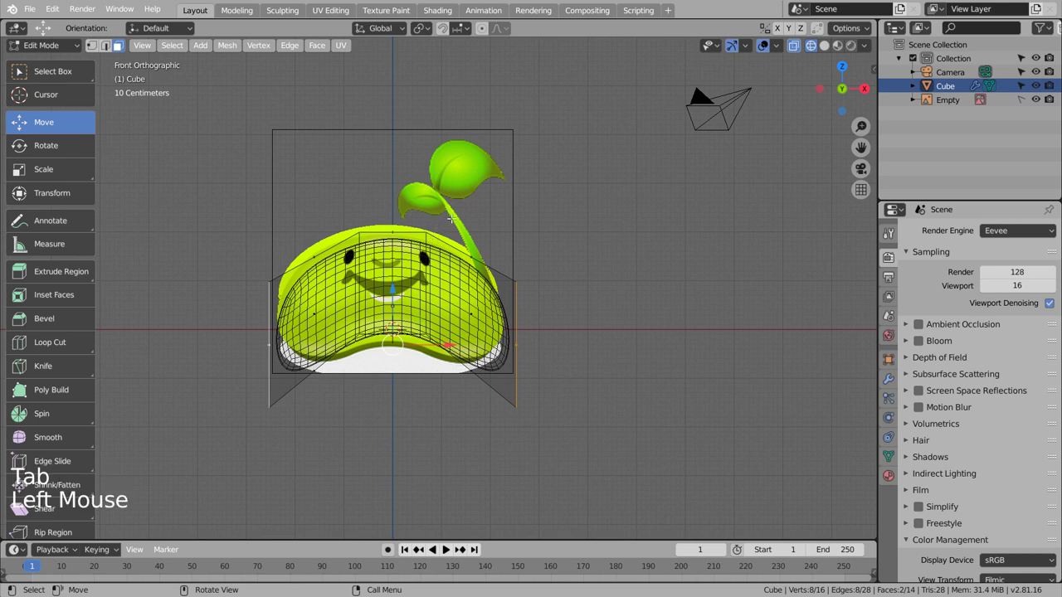
{"action": "key", "text": "b"}
{"action": "left_click_drag", "start_coordinate": [437, 361], "coordinate": [436, 365]}
{"action": "key", "text": "s"}
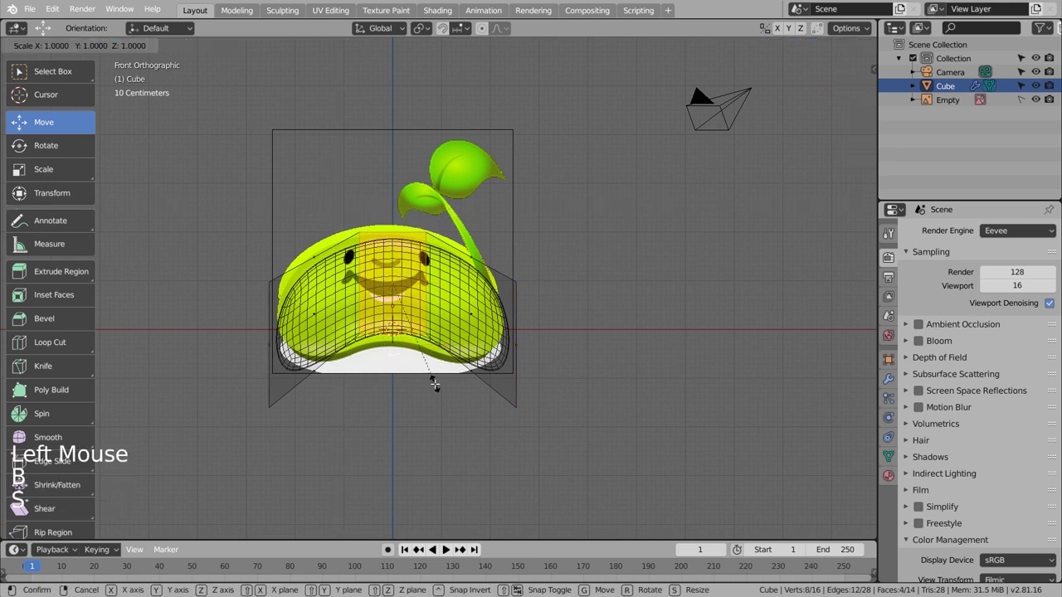
{"action": "key", "text": "z"}
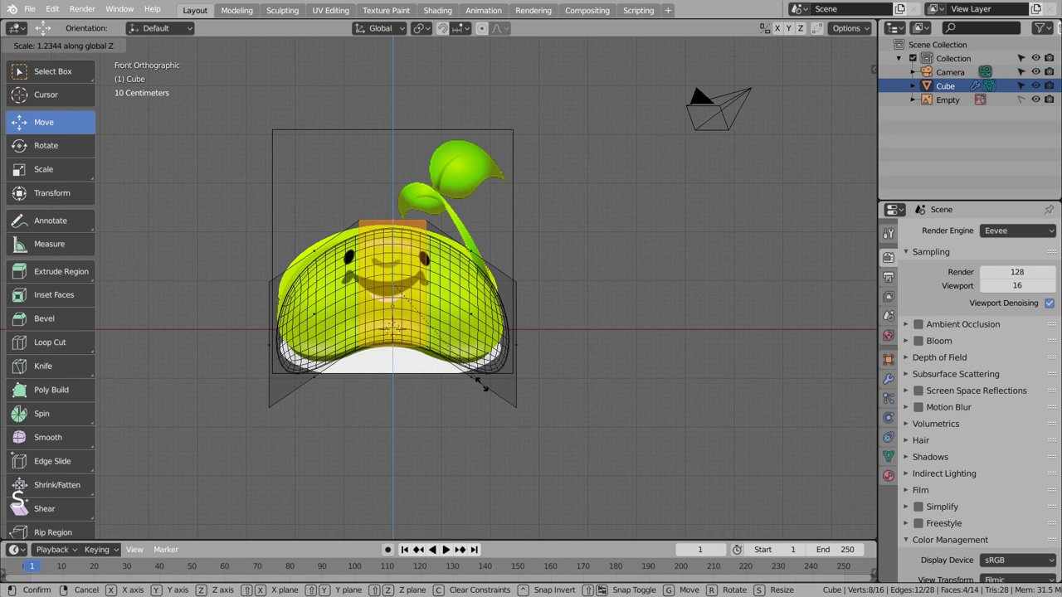
{"action": "left_click", "coordinate": [482, 383]}
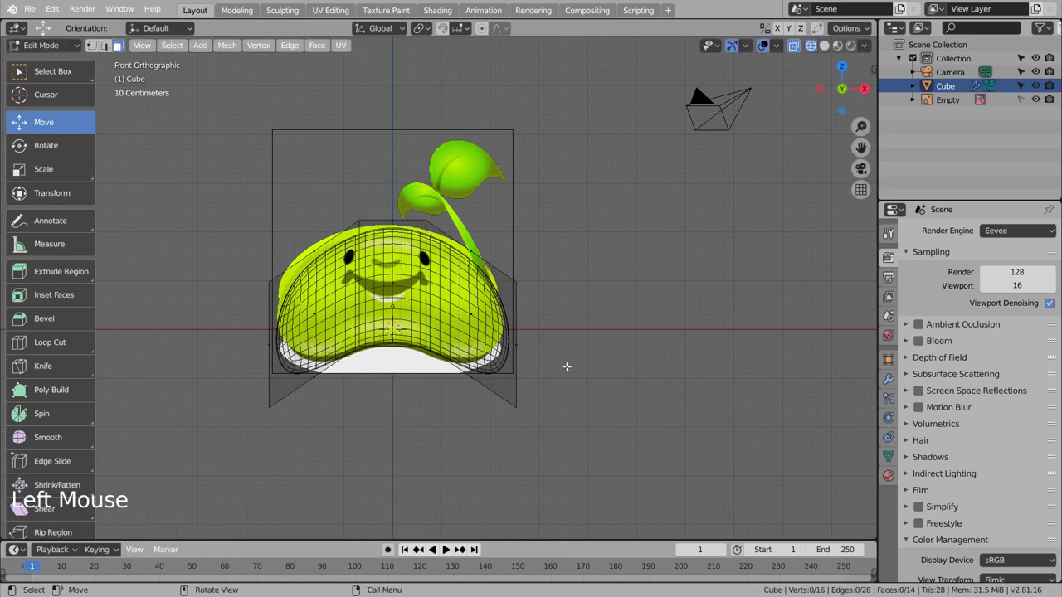
- Raise the bean object slightly in Object Mode to line its top up with the reference, and return to Edit Mode
{"action": "key", "text": "Tab"}
{"action": "left_click_drag", "start_coordinate": [400, 252], "coordinate": [390, 242]}
{"action": "key", "text": "Tab"}
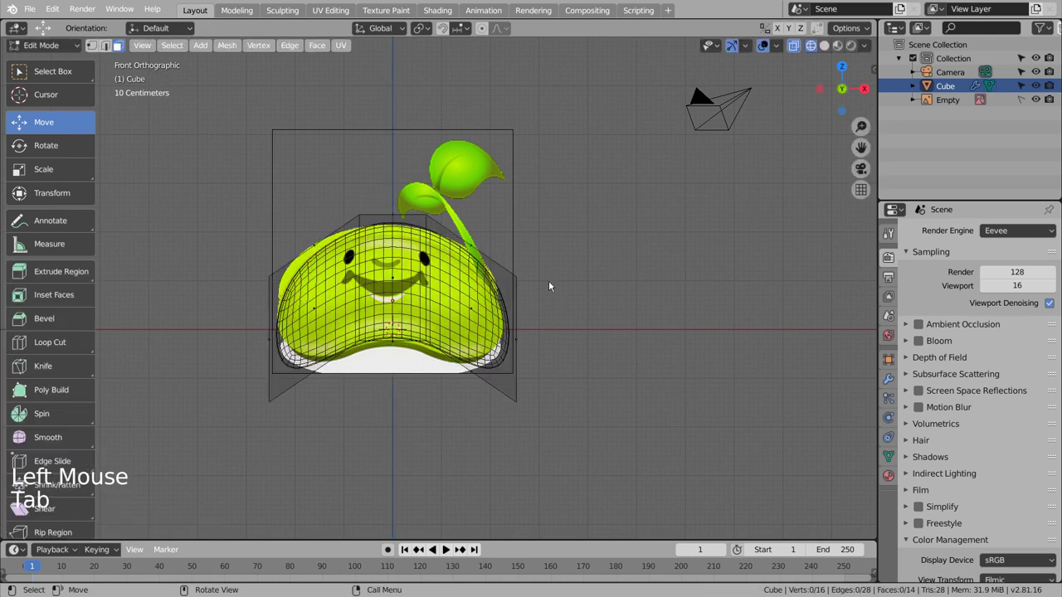
- Box-select the bean's left and right end faces and scale them to about 0.95 along Z
{"action": "left_click", "coordinate": [532, 255]}
{"action": "key", "text": "b"}
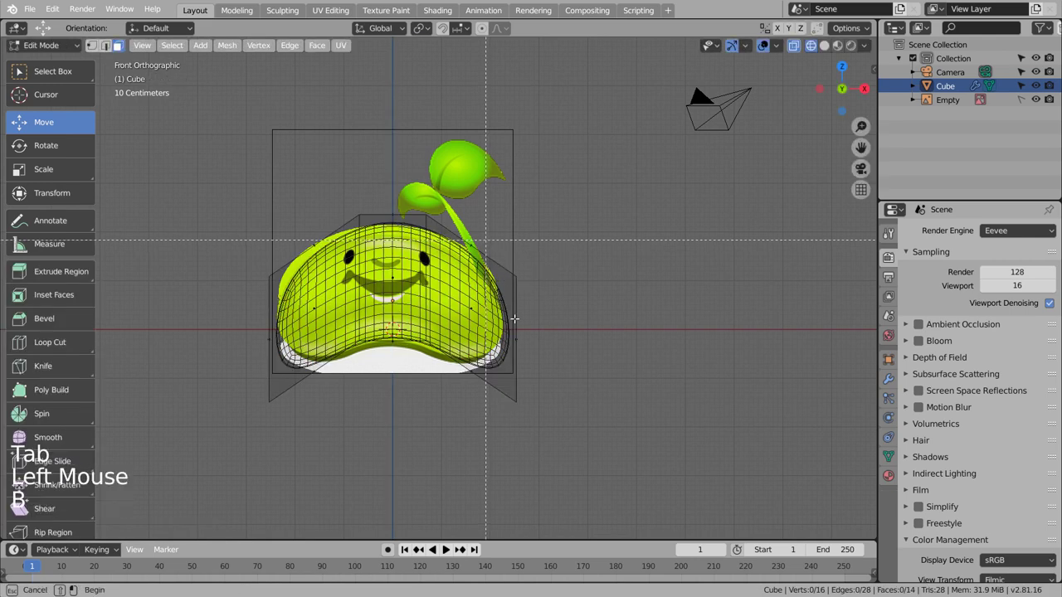
{"action": "left_click_drag", "start_coordinate": [496, 245], "coordinate": [569, 450]}
{"action": "key", "text": "b"}
{"action": "left_click_drag", "start_coordinate": [214, 231], "coordinate": [309, 421]}
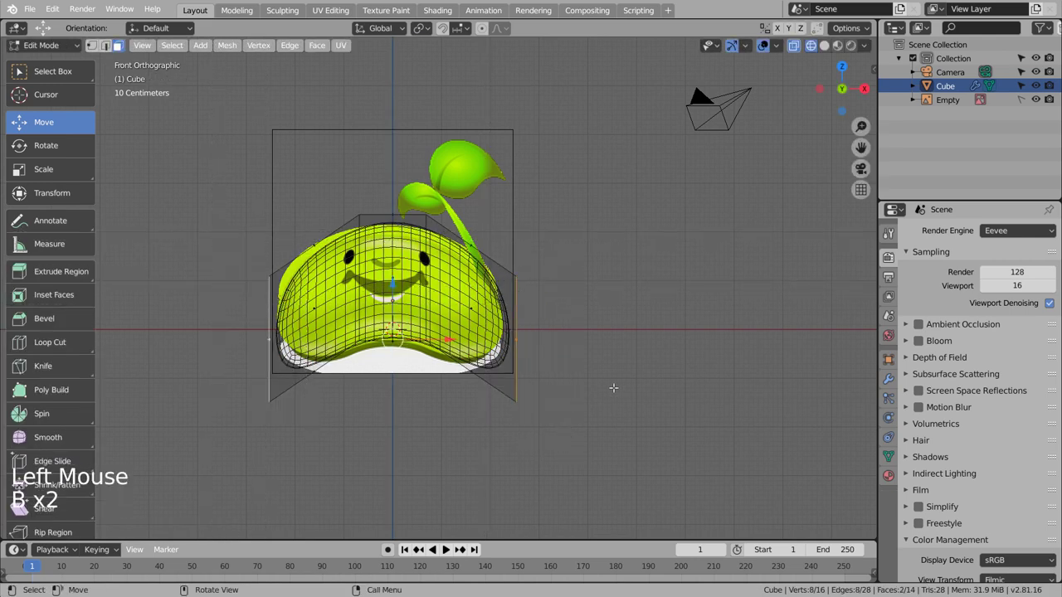
{"action": "key", "text": "s"}
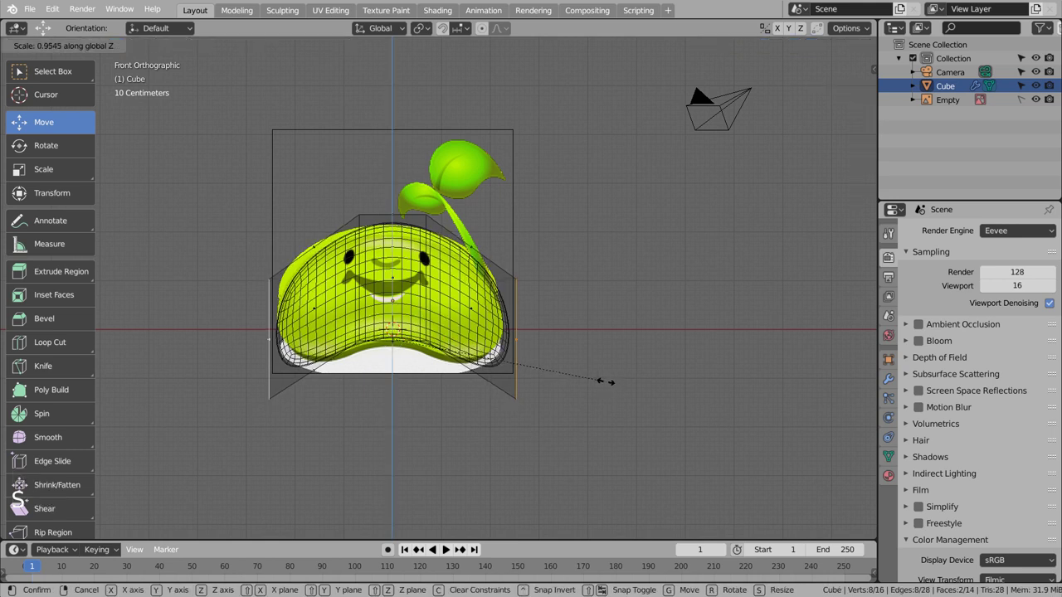
{"action": "left_click", "coordinate": [599, 368]}
- Reposition the bean object vertically in Object Mode and scale it down slightly in all directions to fit the reference body
{"action": "left_click_drag", "start_coordinate": [410, 276], "coordinate": [391, 252]}
{"action": "left_click", "coordinate": [567, 254]}
{"action": "key", "text": "Tab"}
{"action": "key", "text": "s"}
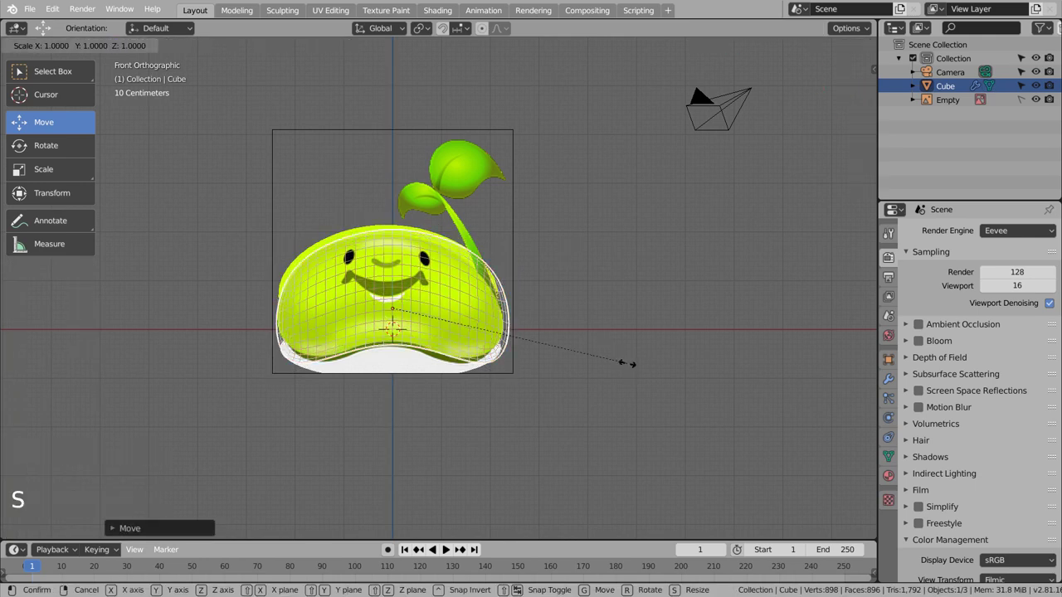
{"action": "left_click", "coordinate": [618, 361]}
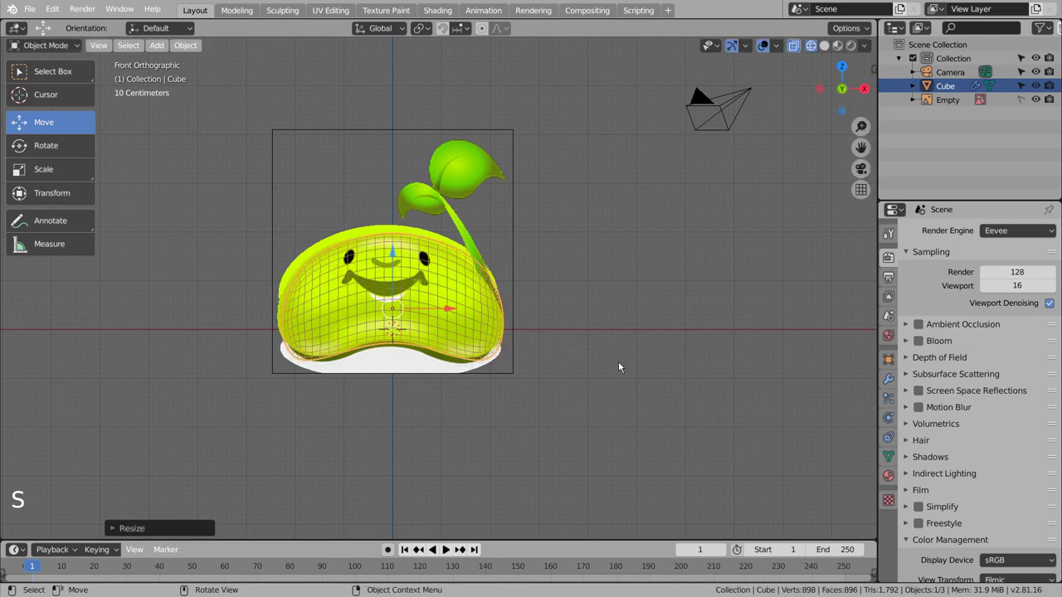
- Inspect the bean's shape in solid shading from an angle and its control cage in Edit Mode
{"action": "left_click", "coordinate": [618, 361]}
{"action": "mouse_move", "coordinate": [615, 403]}
{"action": "middle_mouse_down"}
{"action": "mouse_move", "coordinate": [466, 407]}
{"action": "mouse_move", "coordinate": [501, 419]}
{"action": "mouse_move", "coordinate": [653, 387]}
{"action": "mouse_move", "coordinate": [470, 305]}
{"action": "mouse_move", "coordinate": [612, 317]}
{"action": "mouse_move", "coordinate": [572, 297]}
{"action": "mouse_move", "coordinate": [482, 332]}
{"action": "mouse_move", "coordinate": [584, 336]}
{"action": "middle_mouse_up"}
{"action": "key", "text": "shift+z"}
{"action": "right_click", "coordinate": [471, 304]}
{"action": "key", "text": "Tab"}
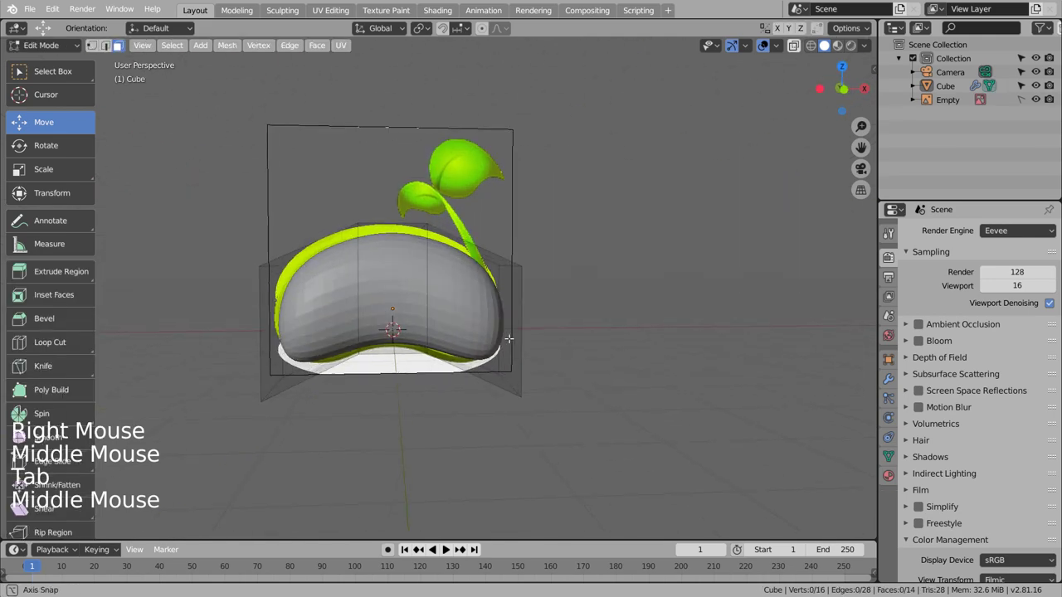
{"action": "key", "text": "shift+z"}
{"action": "left_click", "coordinate": [585, 336]}
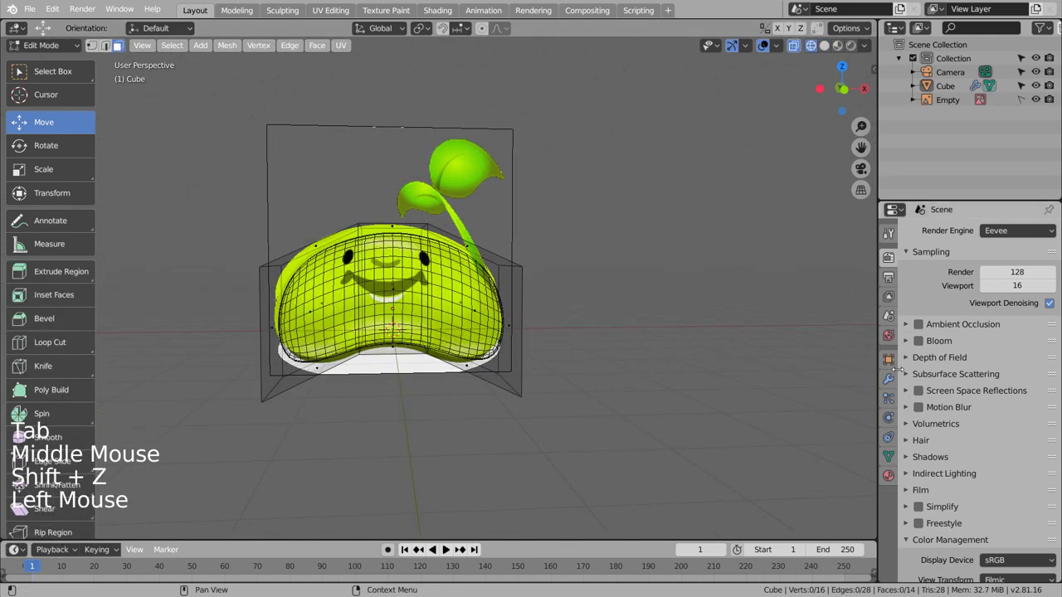
- Return to Object Mode and apply the bean's Subdivision Surface modifier
{"action": "key", "text": "Tab"}
{"action": "left_click", "coordinate": [888, 379]}
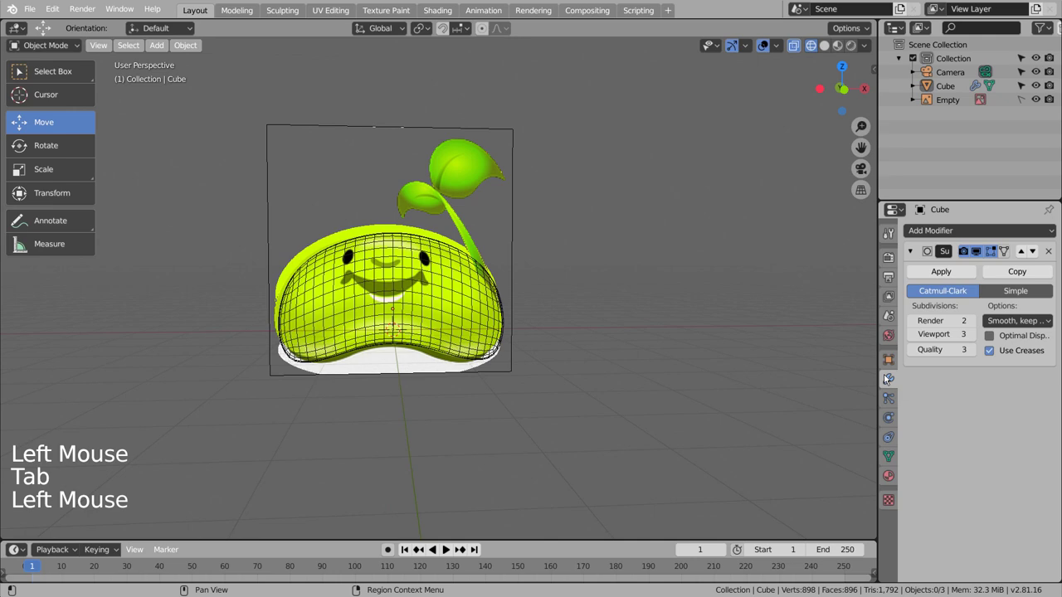
{"action": "left_click", "coordinate": [943, 273]}
- Add a UV sphere for the eye in the front view and scale it down to roughly the reference eye's size
{"action": "scroll", "coordinate": [619, 309], "scroll_direction": "up", "scroll_amount": 4}
{"action": "middle_click_drag", "start_coordinate": [620, 310], "coordinate": [670, 310]}
{"action": "key", "text": "KP_1"}
{"action": "left_click", "coordinate": [669, 310]}
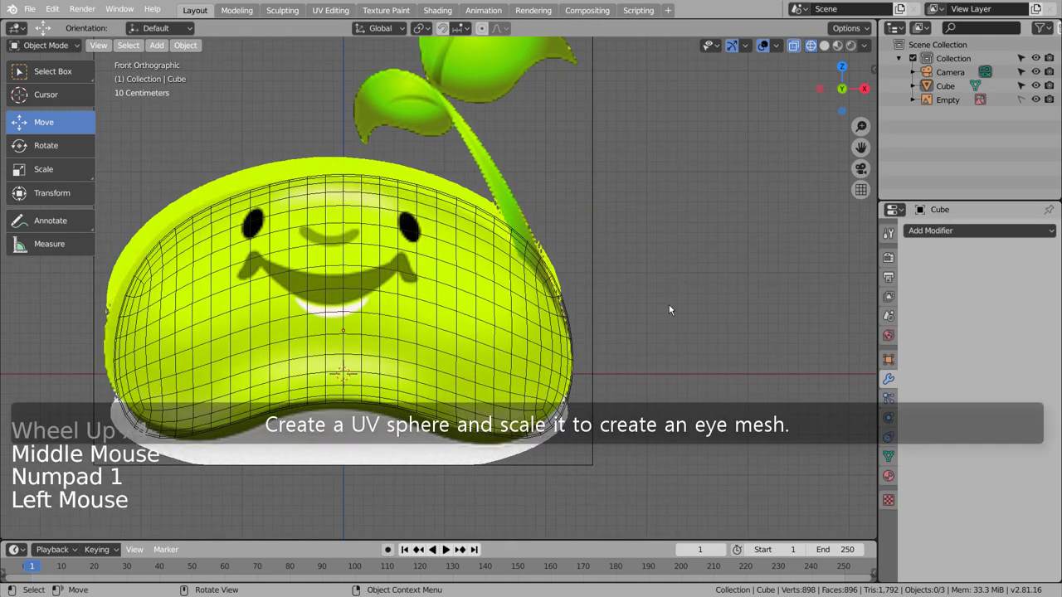
{"action": "key", "text": "shift+a"}
{"action": "mouse_move", "coordinate": [641, 305]}
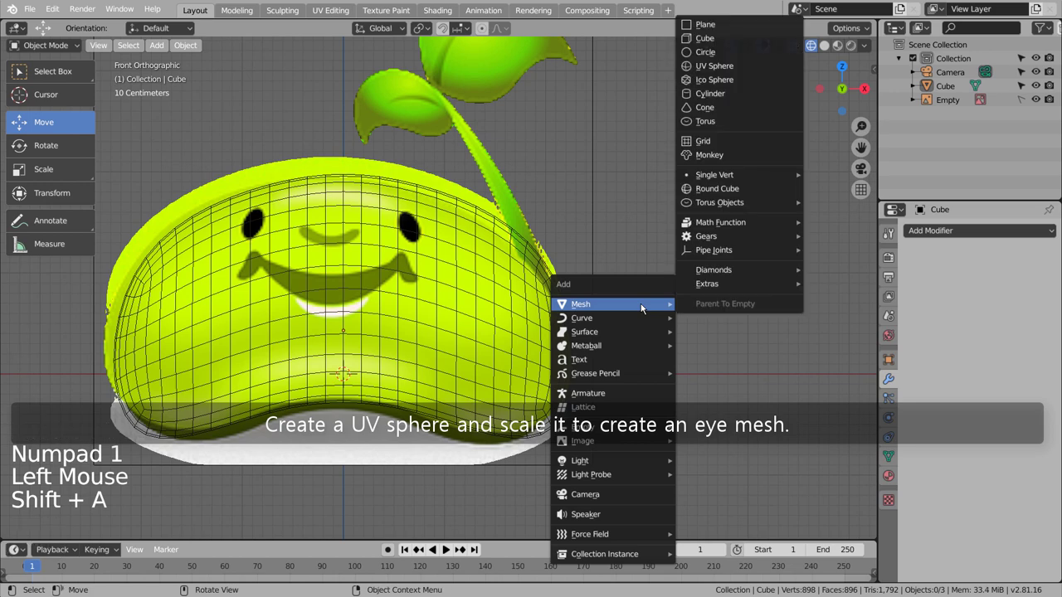
{"action": "left_click", "coordinate": [714, 65]}
{"action": "key", "text": "s"}
{"action": "left_click", "coordinate": [383, 382]}
- Move the sphere onto the reference's right eye and scale it up about 1.37 times in all directions
{"action": "key", "text": "g"}
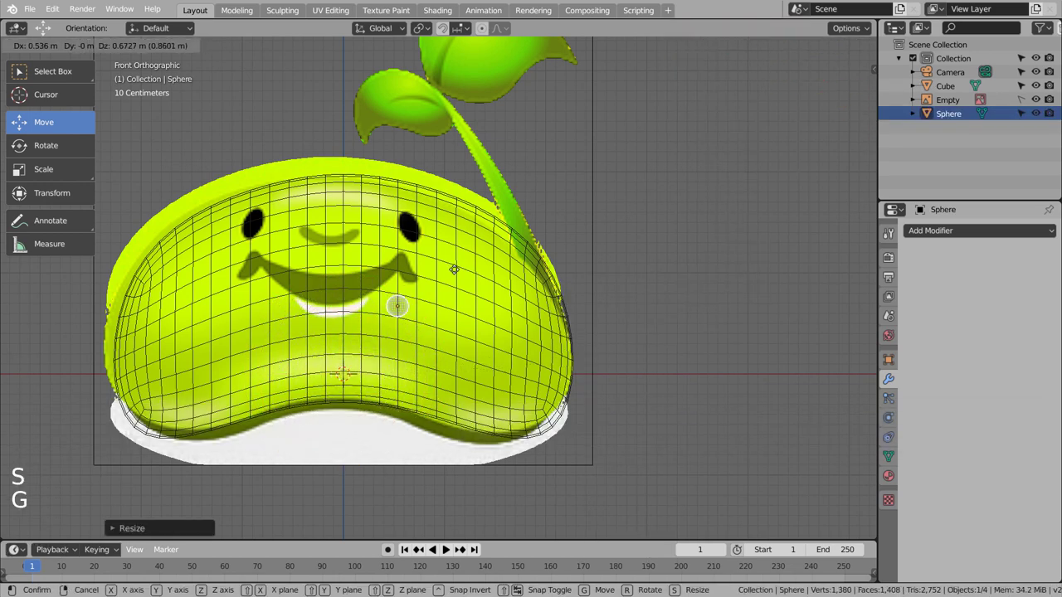
{"action": "left_click", "coordinate": [447, 237]}
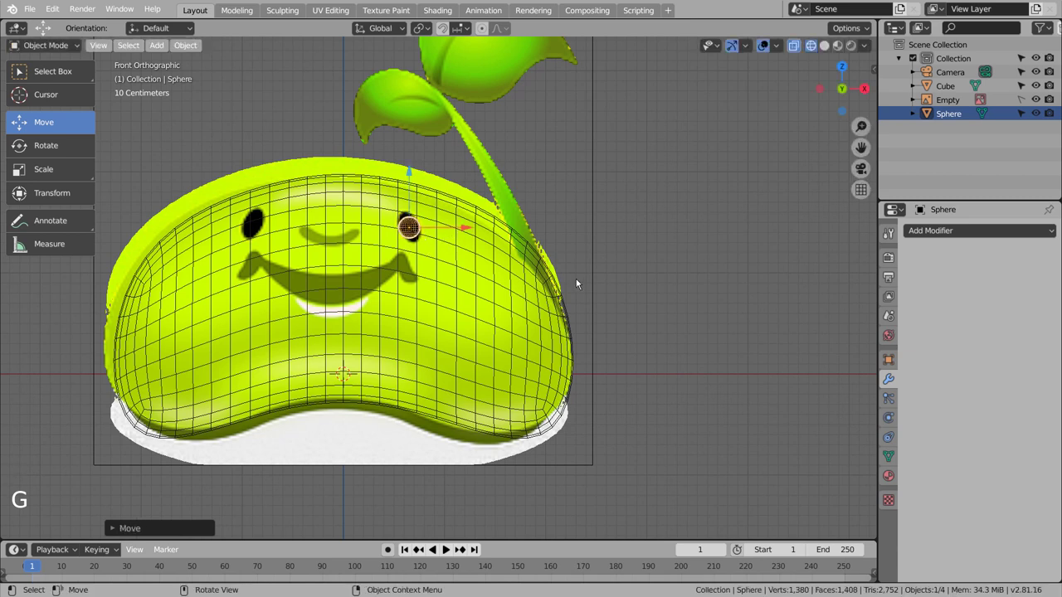
{"action": "key", "text": "s"}
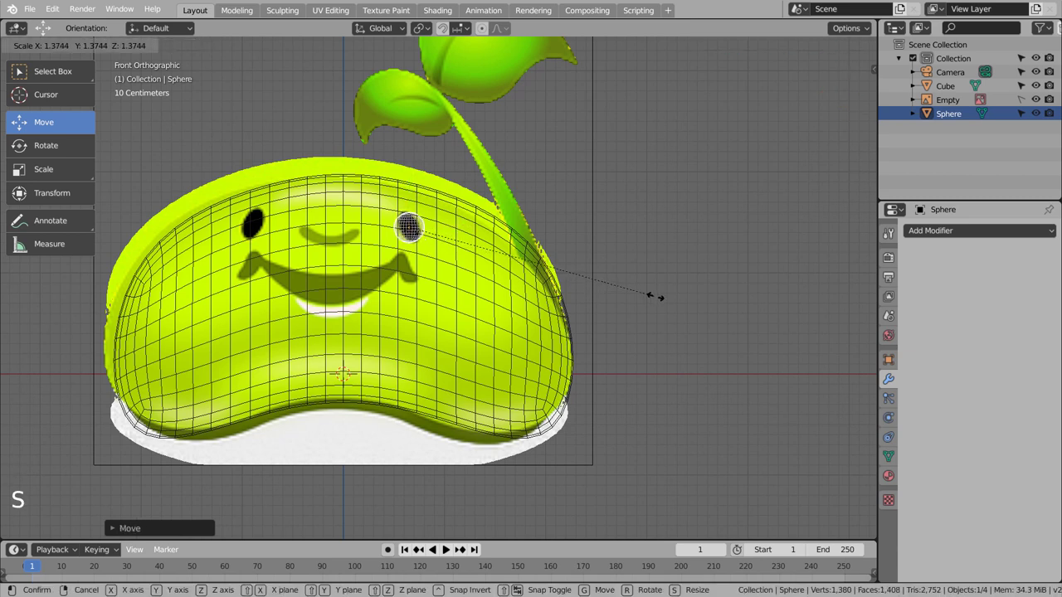
{"action": "left_click", "coordinate": [656, 297]}
{"action": "key", "text": "r"}
{"action": "left_click", "coordinate": [658, 296]}
{"action": "key", "text": "ctrl+z"}
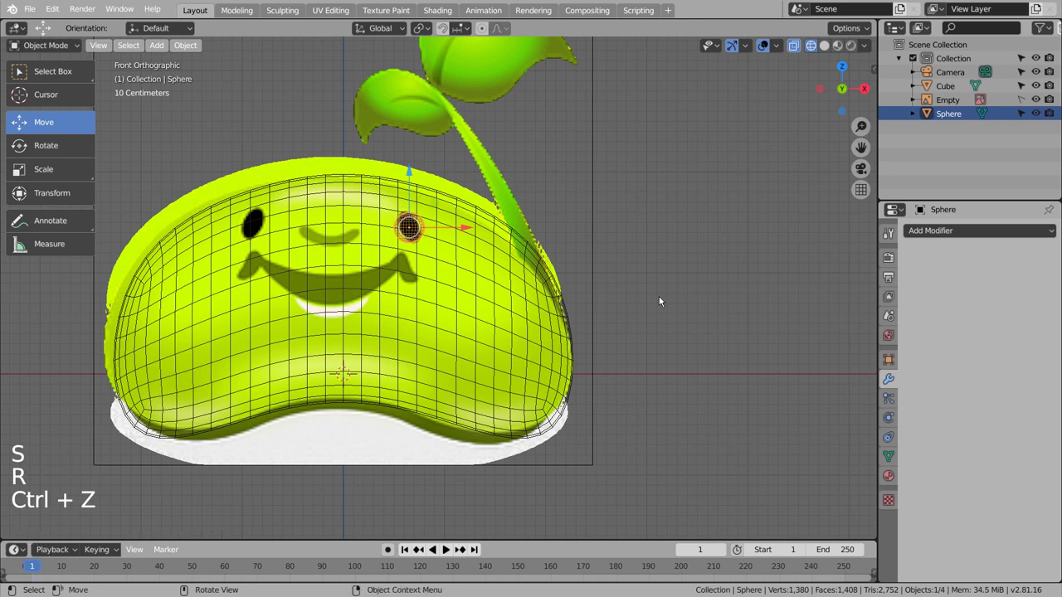
- Narrow the eye sphere along X into an oval and rotate it to match the reference eye's tilt
{"action": "key", "text": "s"}
{"action": "key", "text": "z"}
{"action": "key", "text": "x"}
{"action": "left_click", "coordinate": [612, 299]}
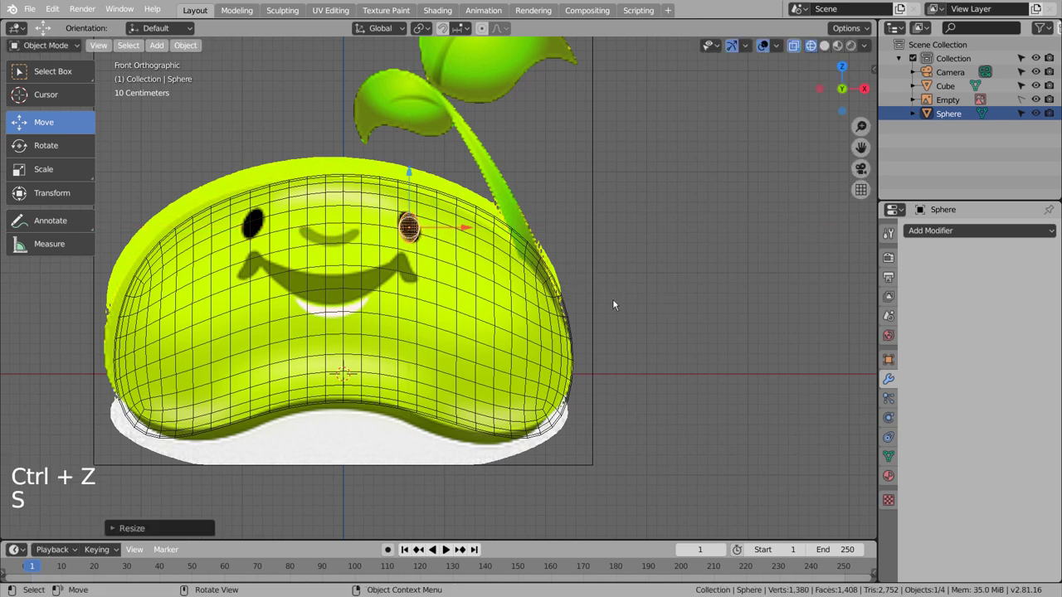
{"action": "key", "text": "r"}
{"action": "left_click", "coordinate": [657, 279]}
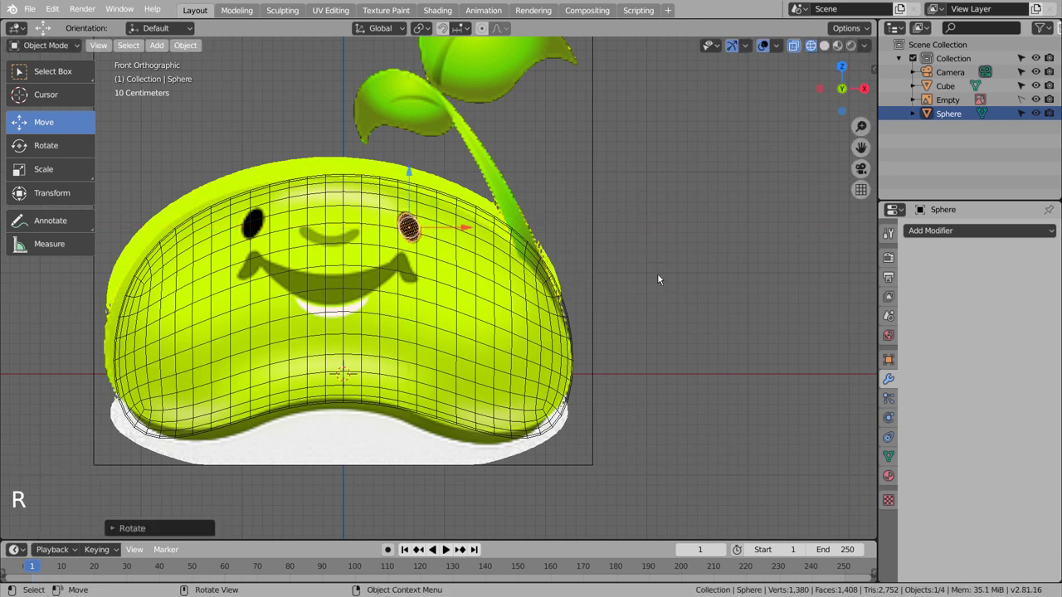
- Move the eye along Y to the front of the body and flatten it along Y in the side view
{"action": "middle_click_drag", "start_coordinate": [539, 250], "coordinate": [490, 222]}
{"action": "left_click_drag", "start_coordinate": [490, 222], "coordinate": [411, 225]}
{"action": "key", "text": "KP_3"}
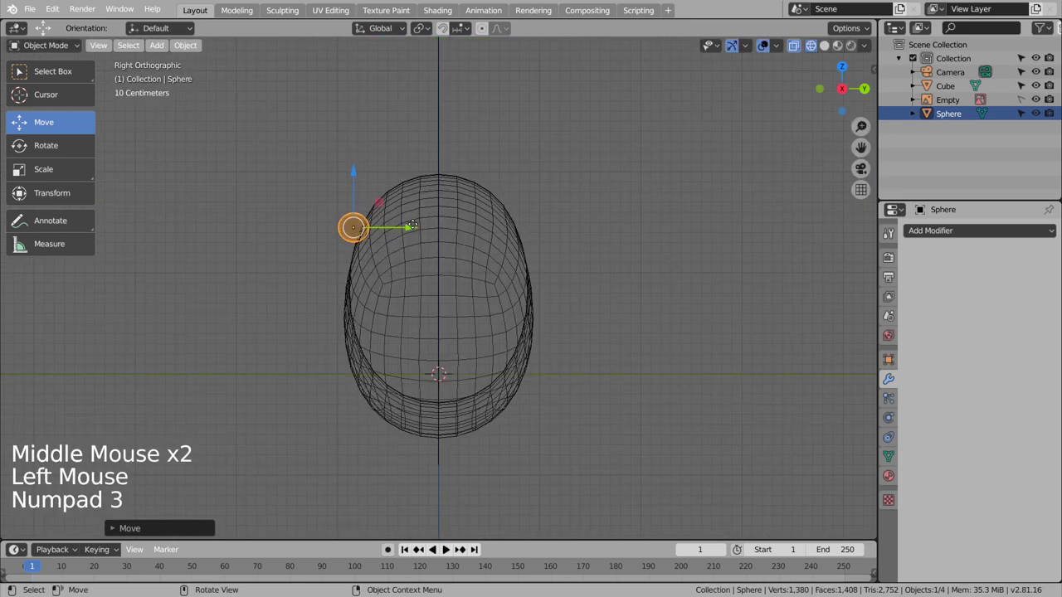
{"action": "key", "text": "s"}
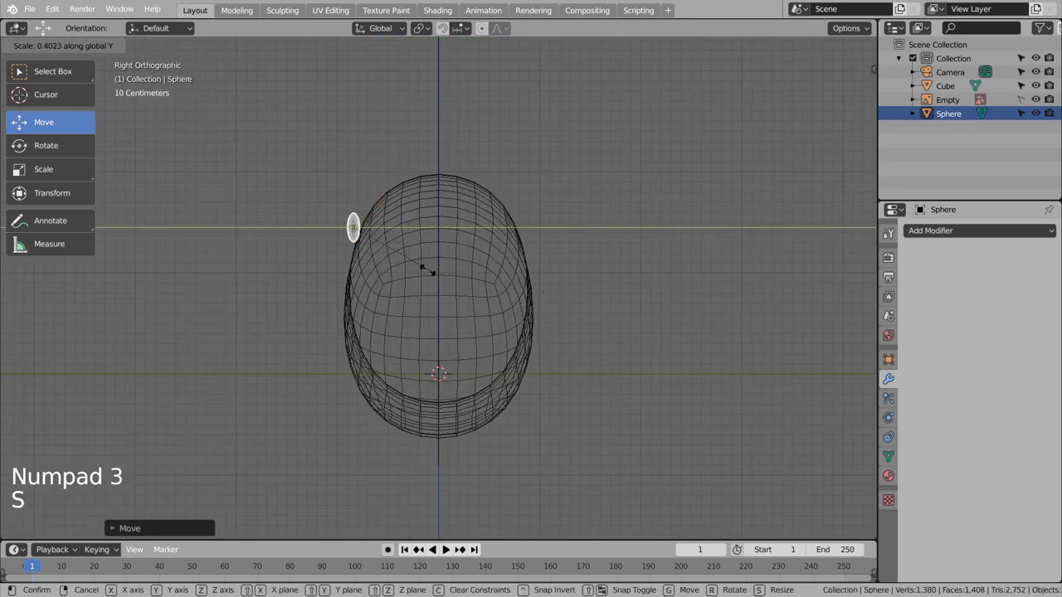
{"action": "left_click", "coordinate": [390, 259]}
- Tilt the eye about 20 degrees in the side view and move it along Y to sit on the body's front surface
{"action": "key", "text": "r"}
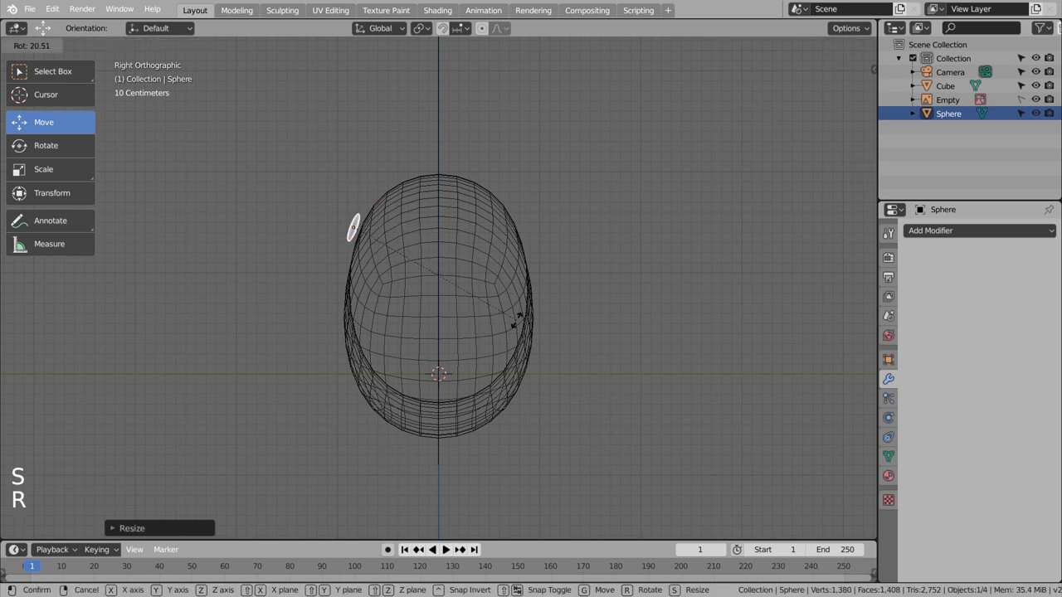
{"action": "left_click", "coordinate": [512, 324]}
{"action": "left_click_drag", "start_coordinate": [409, 228], "coordinate": [468, 253]}
{"action": "key", "text": "r"}
- Duplicate the eye along X onto the reference's left eye, rotate it about 47 degrees and nudge it into place
{"action": "middle_click_drag", "start_coordinate": [467, 254], "coordinate": [590, 275]}
{"action": "key", "text": "KP_1"}
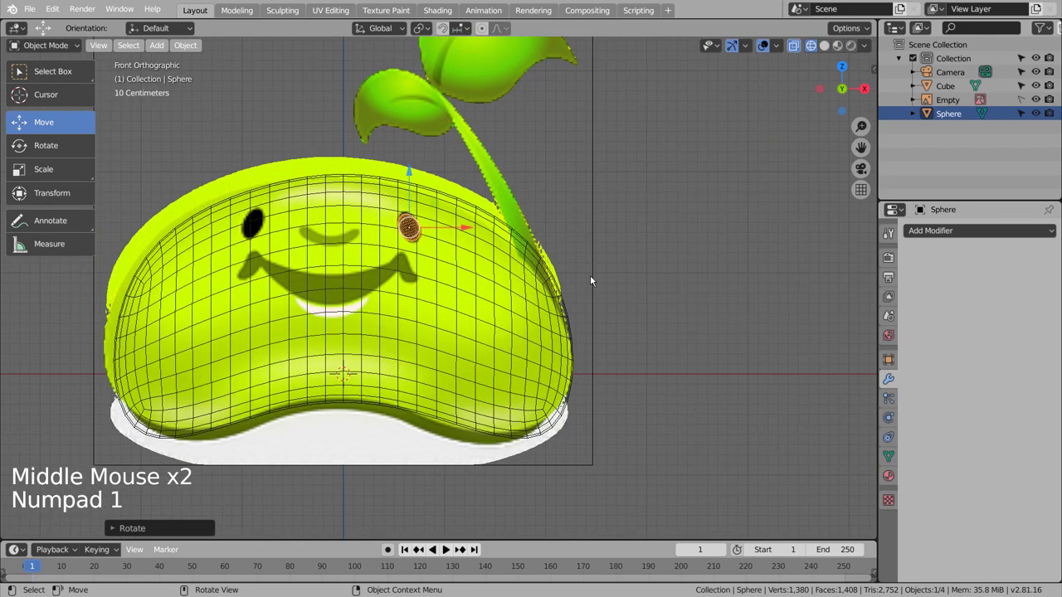
{"action": "key", "text": "shift+d"}
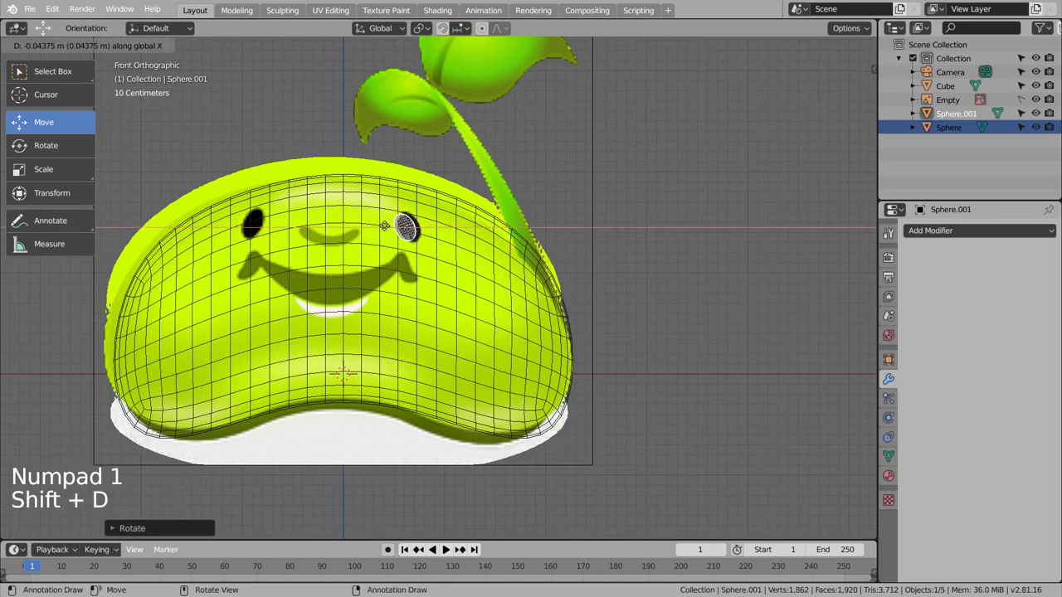
{"action": "left_click", "coordinate": [283, 220]}
{"action": "key", "text": "r"}
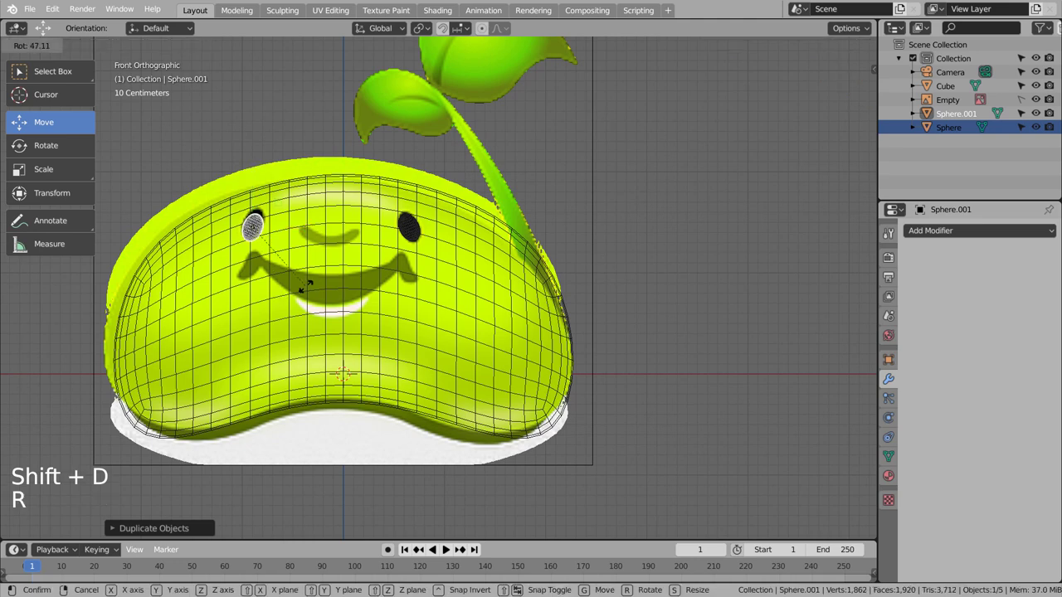
{"action": "left_click", "coordinate": [304, 285]}
{"action": "key", "text": "g"}
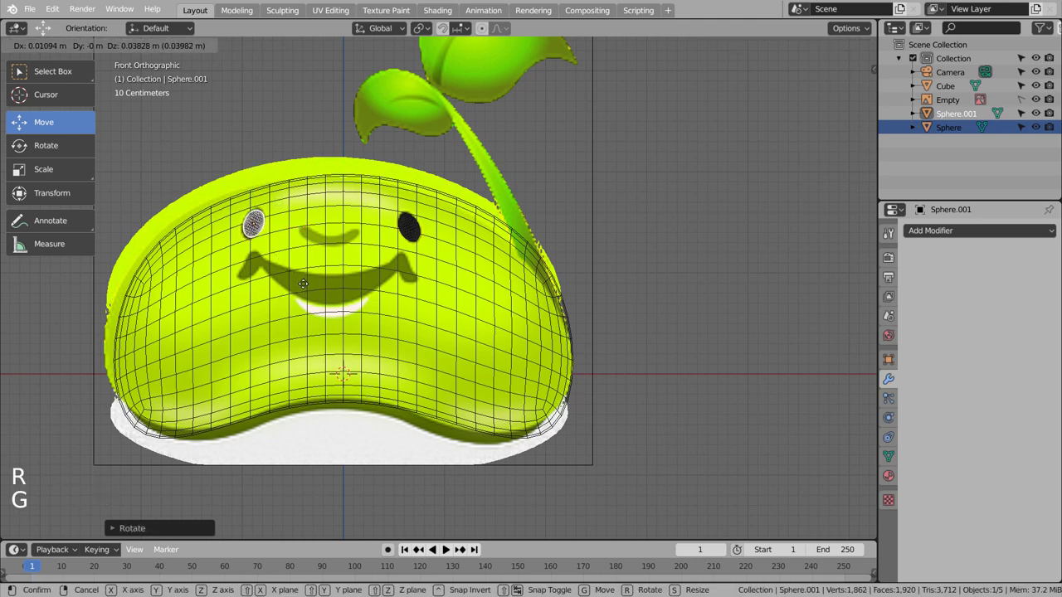
{"action": "left_click", "coordinate": [304, 286]}
- Rotate the duplicated eye in the left side view to follow the body's slope and move it slightly into the surface along Y
{"action": "key", "text": "KP_1"}
{"action": "key", "text": "KP_3"}
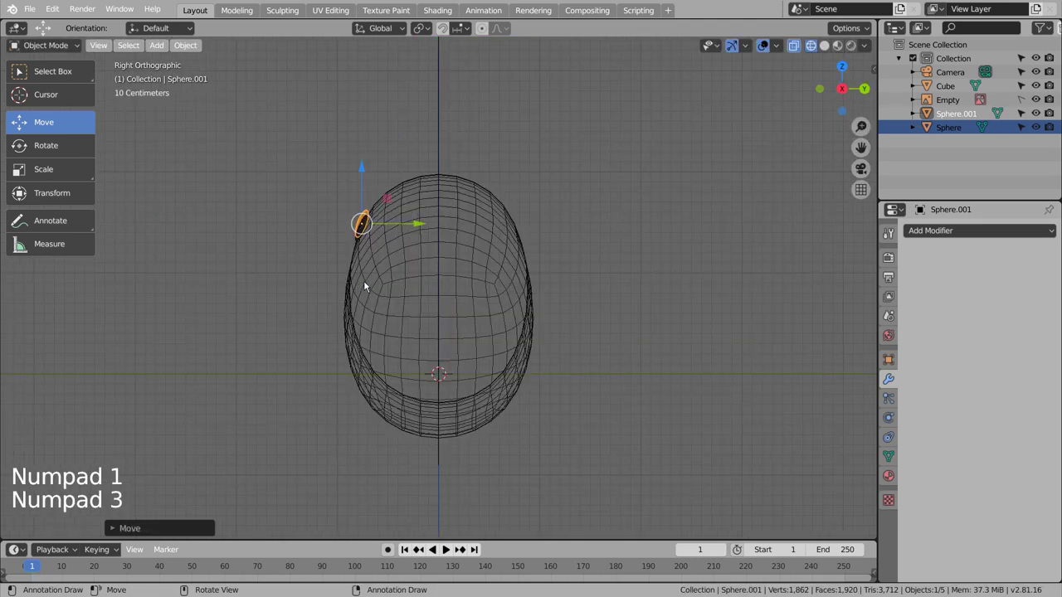
{"action": "key", "text": "shift+z"}
{"action": "middle_click_drag", "start_coordinate": [363, 282], "coordinate": [580, 289]}
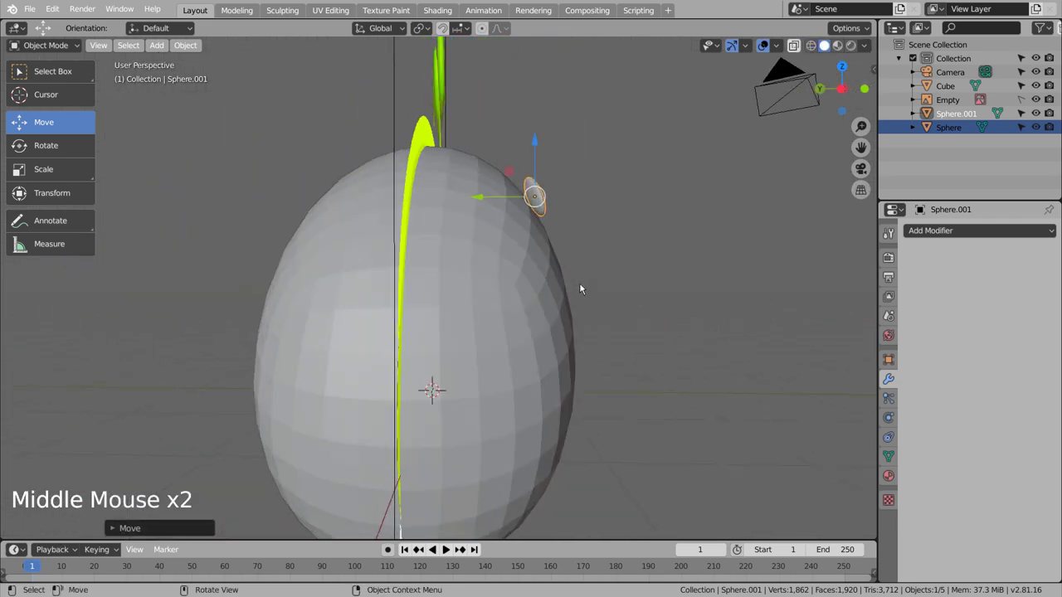
{"action": "key", "text": "KP_1"}
{"action": "key", "text": "KP_3"}
{"action": "key", "text": "ctrl+KP_3"}
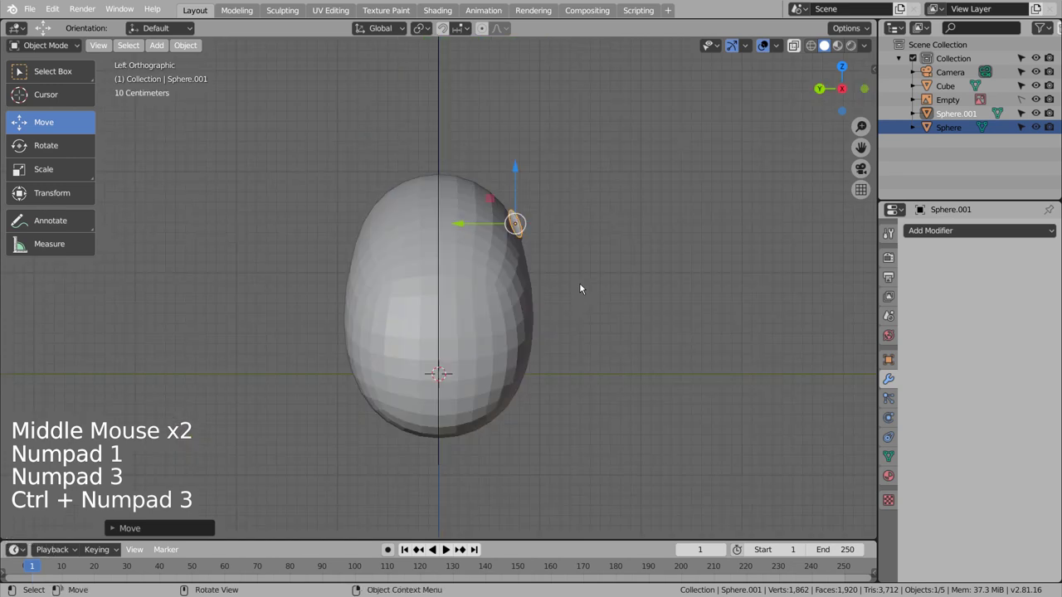
{"action": "key", "text": "r"}
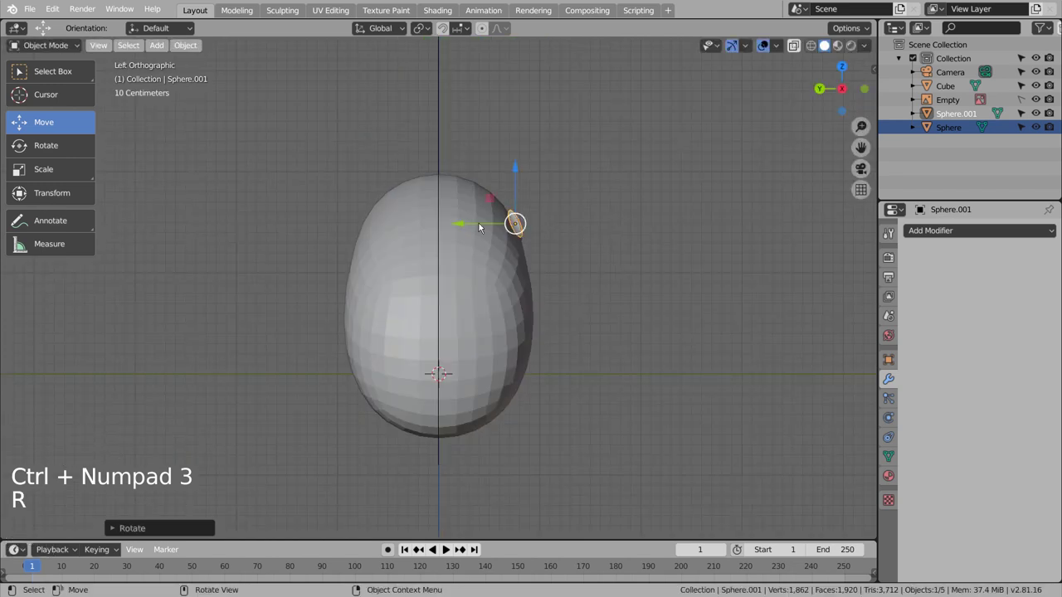
{"action": "left_click_drag", "start_coordinate": [479, 223], "coordinate": [468, 220]}
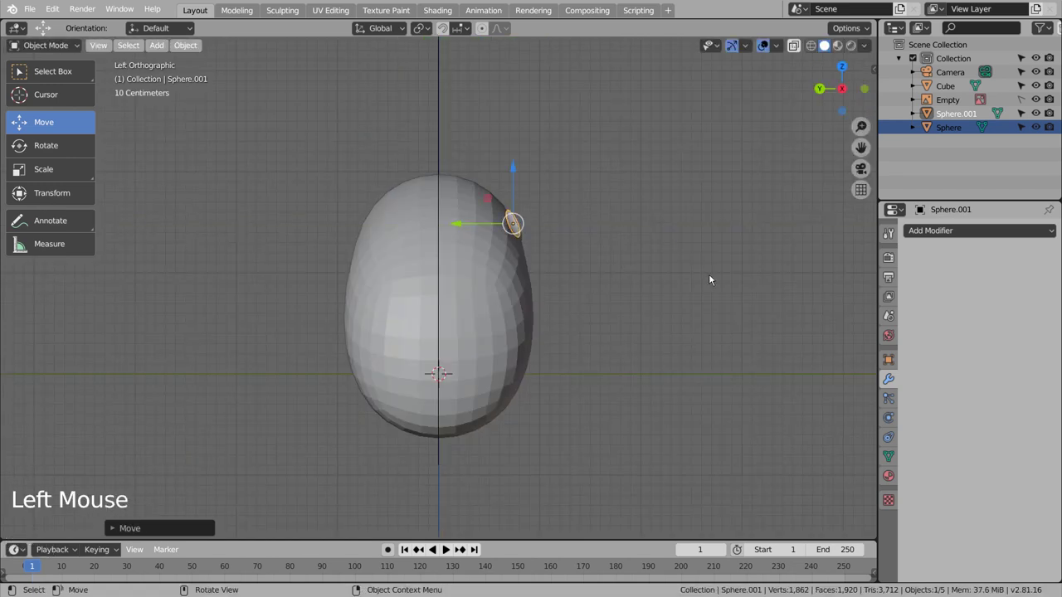
{"action": "key", "text": "r"}
- Select the bean body, shade it smooth, and clear the selection
{"action": "middle_click_drag", "start_coordinate": [709, 264], "coordinate": [511, 319]}
{"action": "left_click", "coordinate": [664, 334]}
{"action": "left_click", "coordinate": [511, 321]}
{"action": "right_click", "coordinate": [476, 311]}
{"action": "left_click", "coordinate": [476, 311]}
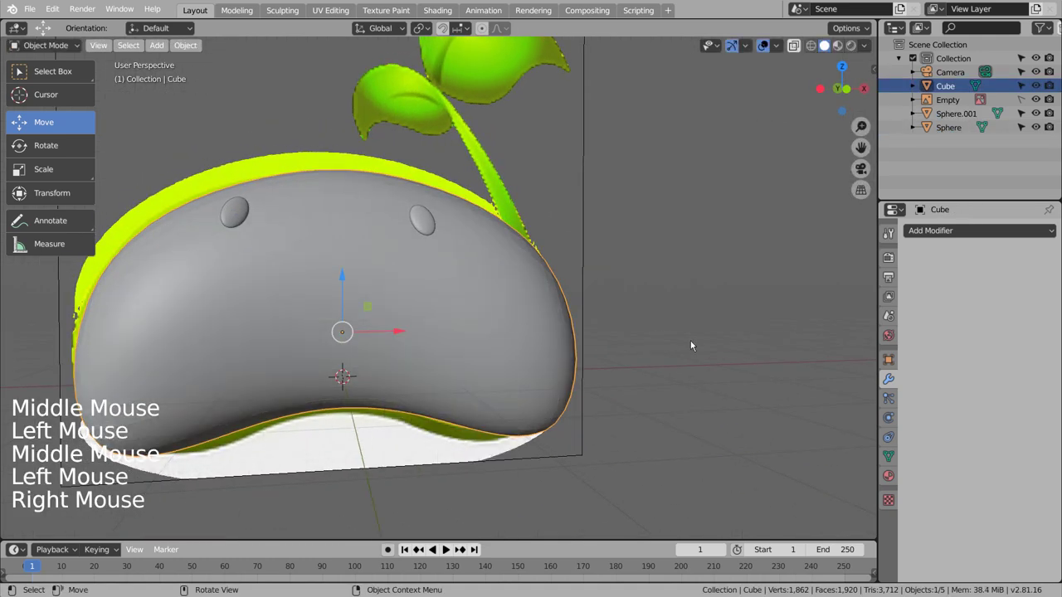
{"action": "left_click", "coordinate": [828, 357]}
- Rotate the left eye in the top view to follow the body's front surface and move it about 0.06 m inward along Y
{"action": "middle_click_drag", "start_coordinate": [819, 362], "coordinate": [871, 378]}
{"action": "key", "text": "KP_7"}
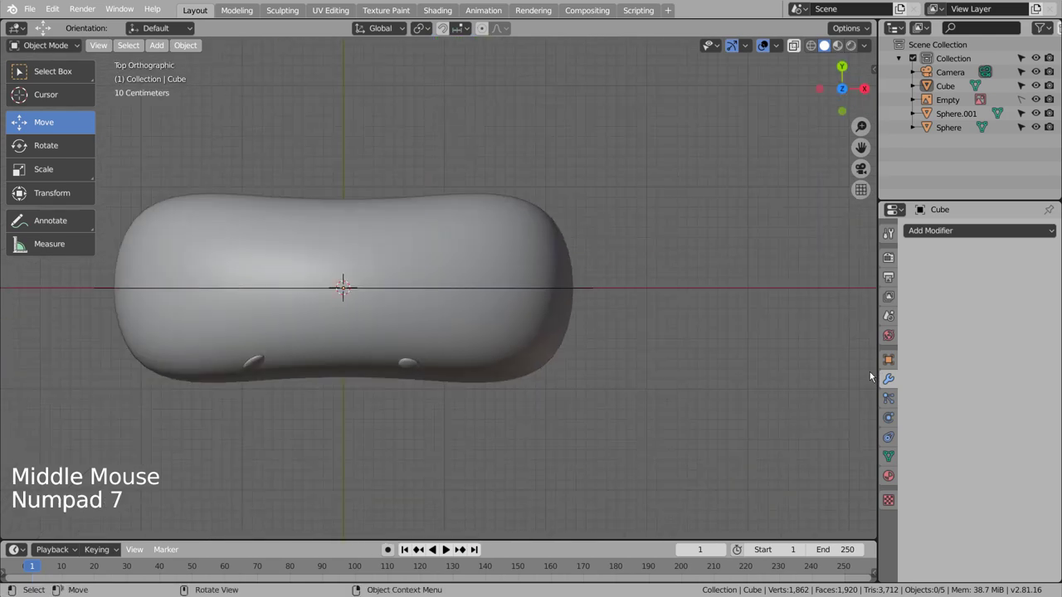
{"action": "left_click", "coordinate": [255, 365]}
{"action": "key", "text": "r"}
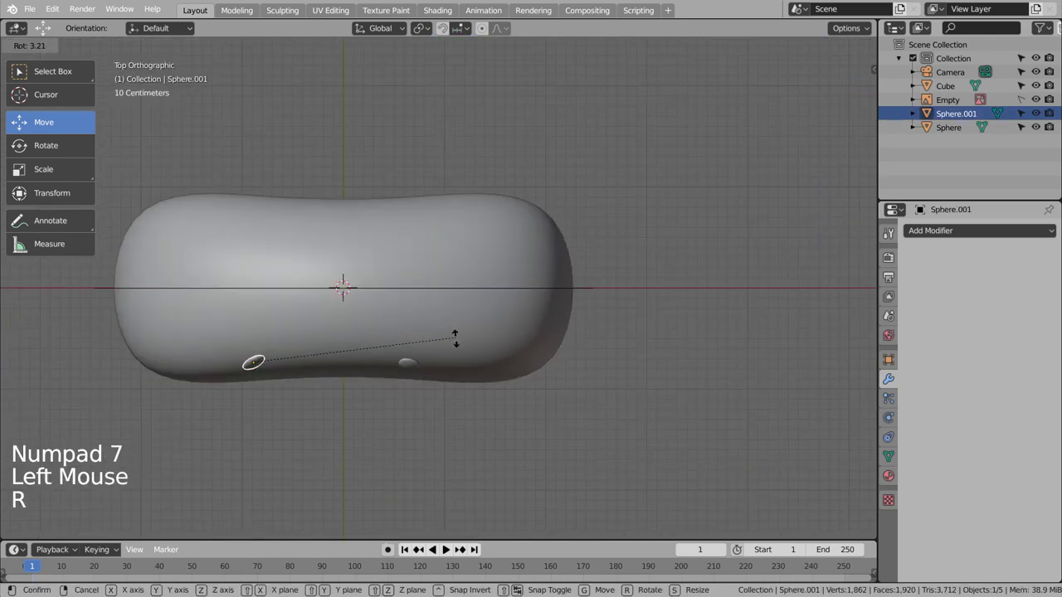
{"action": "left_click", "coordinate": [424, 394]}
{"action": "left_click_drag", "start_coordinate": [253, 310], "coordinate": [252, 304]}
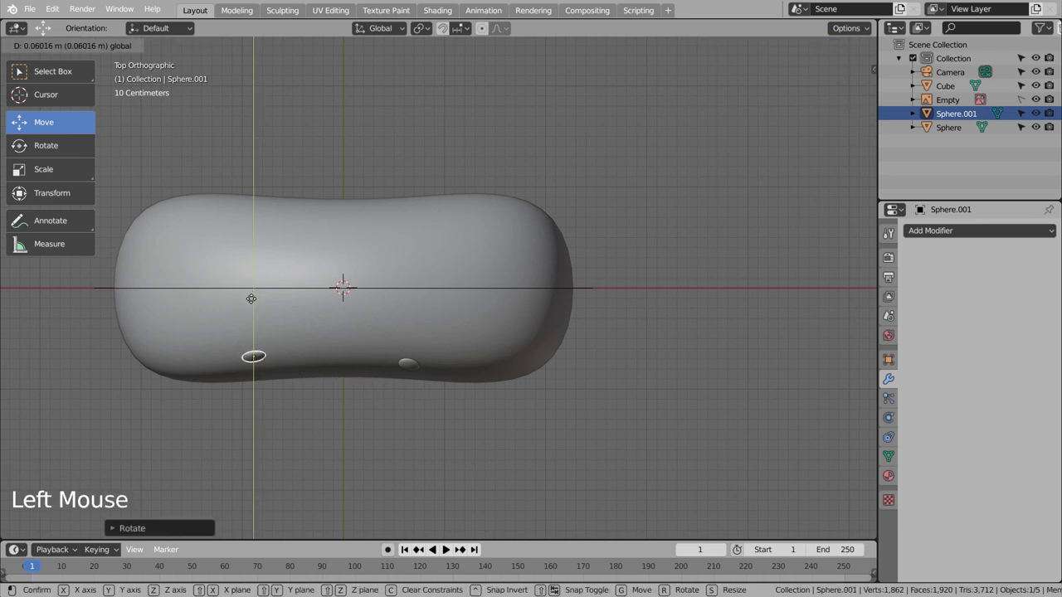
{"action": "left_click_drag", "start_coordinate": [251, 299], "coordinate": [251, 298]}
- Select the right eye and move it slightly inward along Y into the body, checking its fit from the side
{"action": "left_click", "coordinate": [406, 369]}
{"action": "left_click_drag", "start_coordinate": [408, 322], "coordinate": [407, 307]}
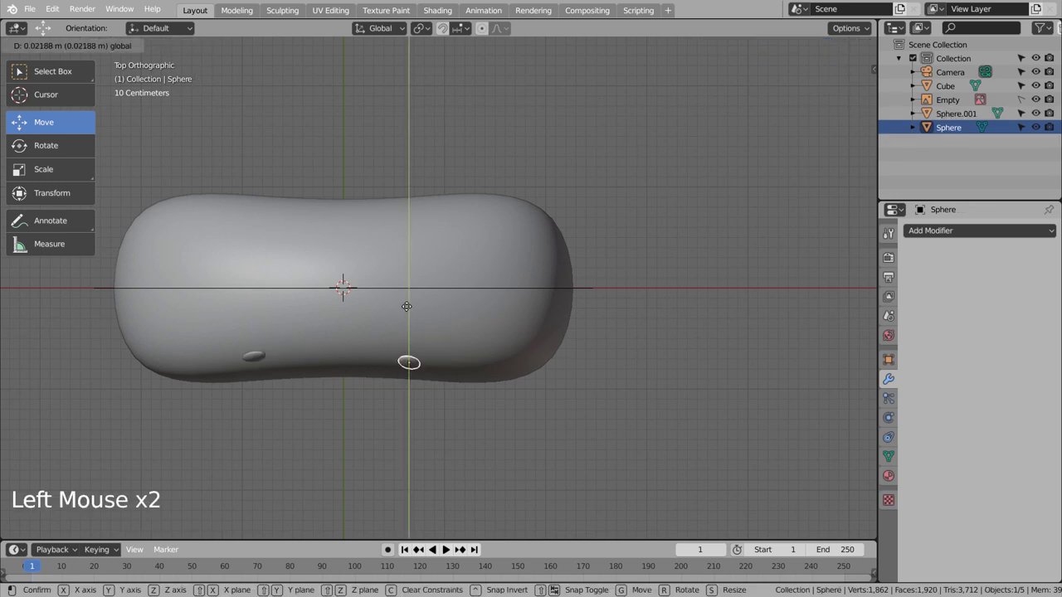
{"action": "left_click", "coordinate": [408, 301]}
{"action": "middle_click_drag", "start_coordinate": [595, 398], "coordinate": [468, 243]}
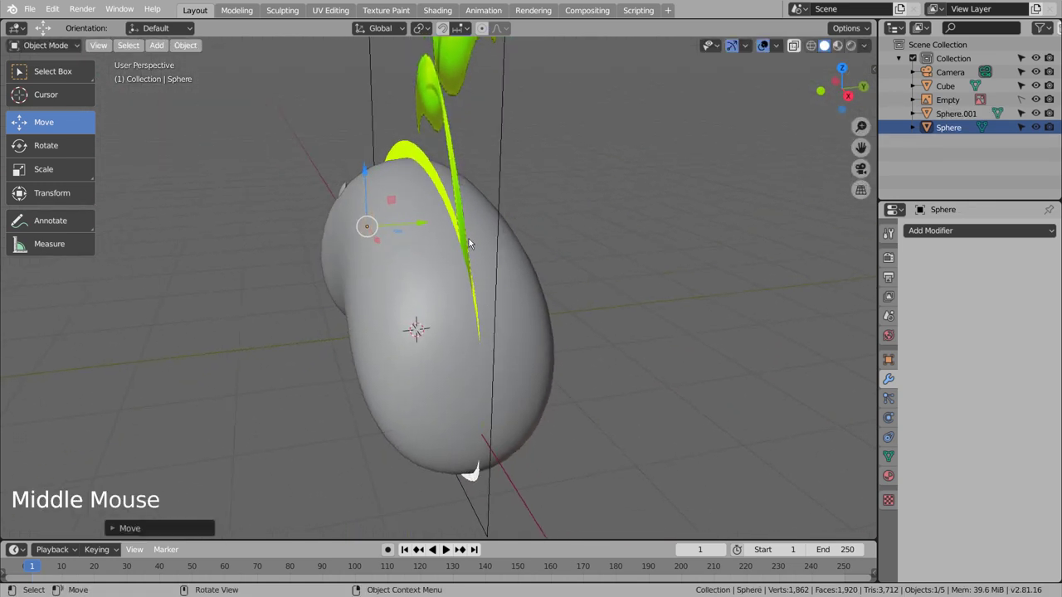
- Nudge the right eye slightly along Y and rotate it in the right side view to follow the body's slope
{"action": "mouse_move", "coordinate": [430, 223]}
{"action": "left_mouse_down"}
{"action": "mouse_move", "coordinate": [415, 225]}
{"action": "mouse_move", "coordinate": [422, 230]}
{"action": "left_mouse_up"}
{"action": "key", "text": "KP_3"}
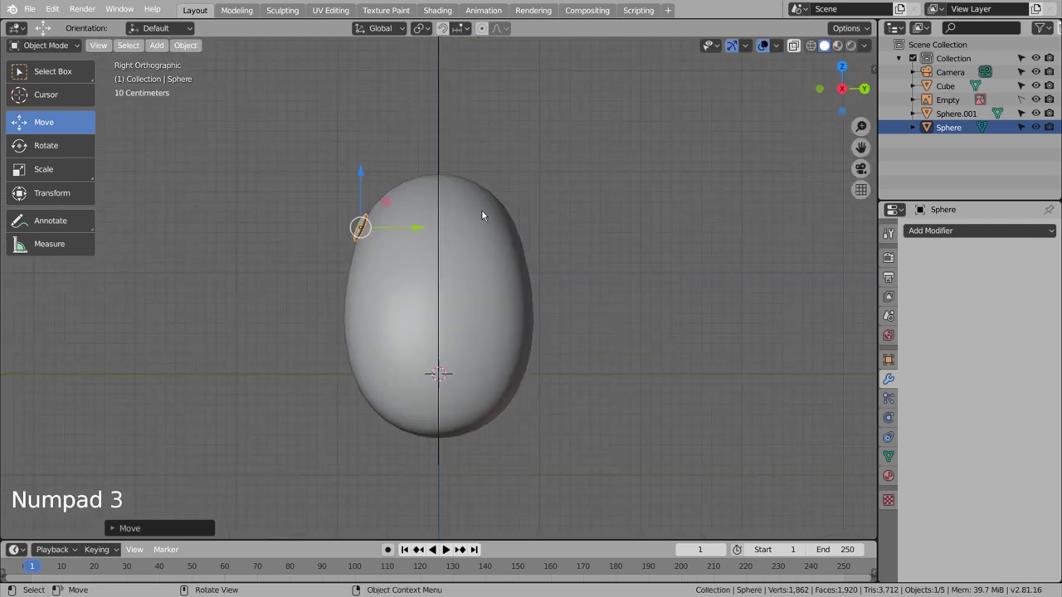
{"action": "key", "text": "r"}
{"action": "middle_click_drag", "start_coordinate": [482, 214], "coordinate": [748, 268]}
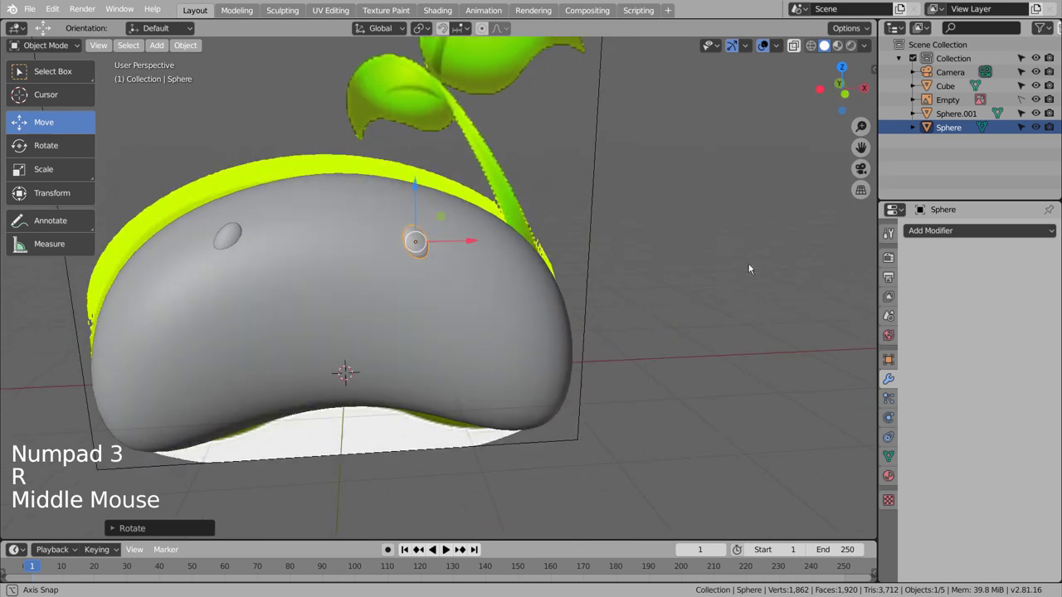
{"action": "left_click", "coordinate": [712, 293]}
- Select the left eye and rotate it in the left side view to follow the body's slope
{"action": "left_click", "coordinate": [234, 232]}
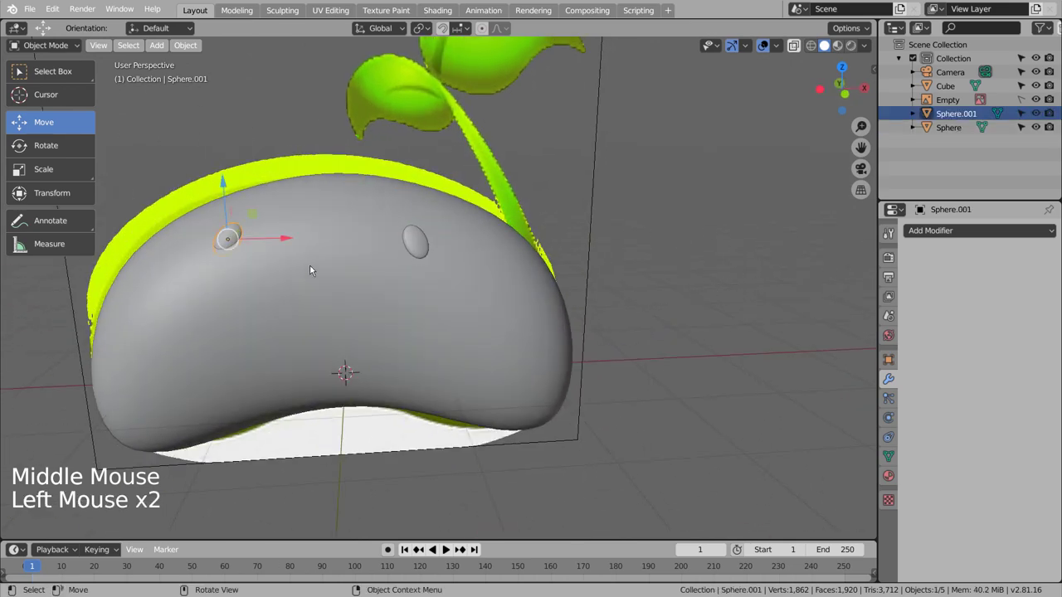
{"action": "middle_click_drag", "start_coordinate": [310, 268], "coordinate": [336, 260]}
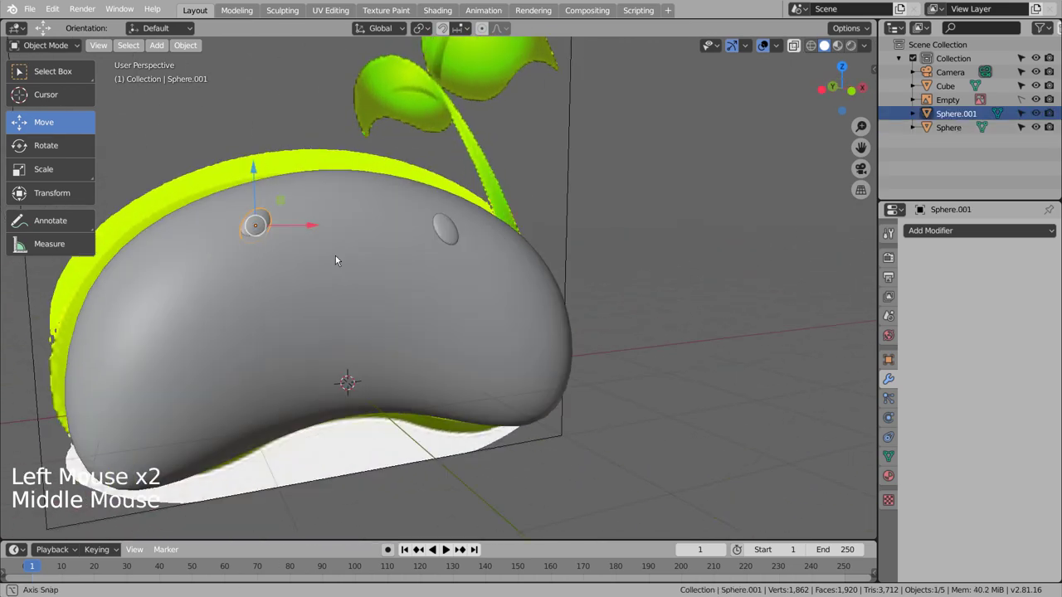
{"action": "key", "text": "KP_3"}
{"action": "key", "text": "ctrl+KP_3"}
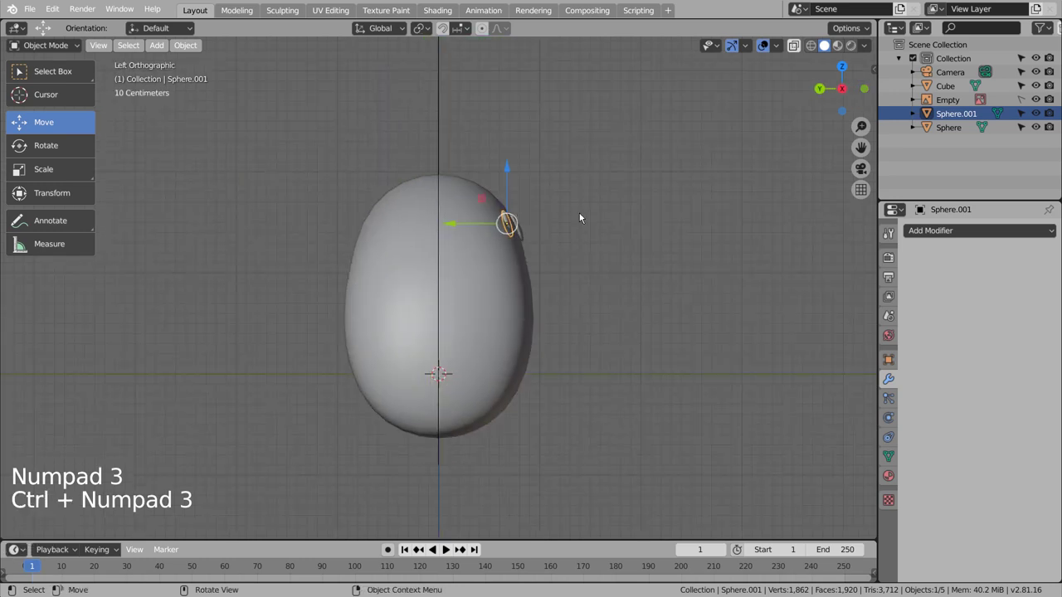
{"action": "key", "text": "r"}
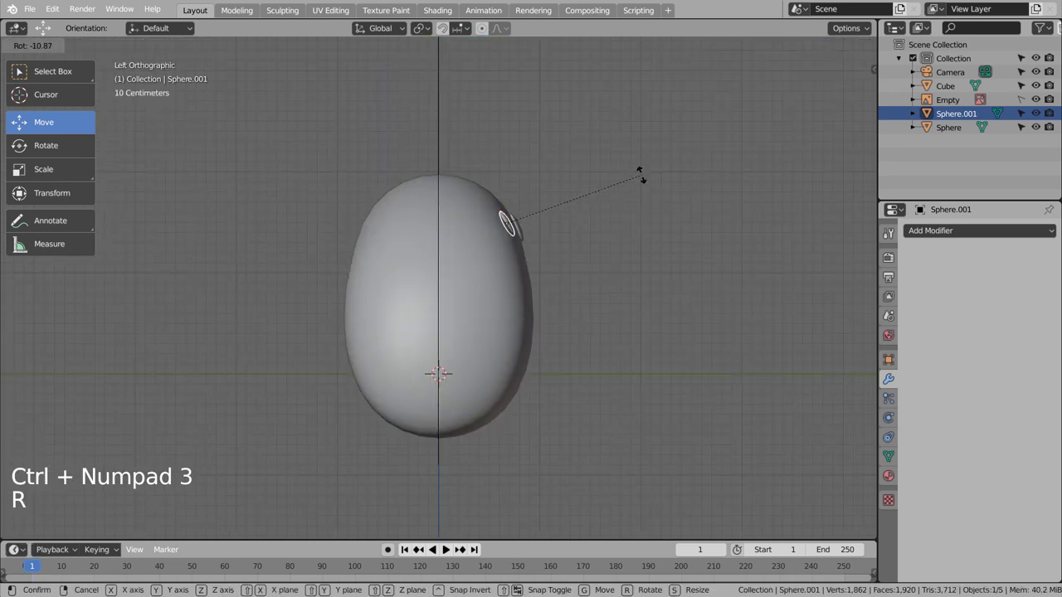
{"action": "left_click", "coordinate": [651, 228]}
{"action": "middle_click_drag", "start_coordinate": [651, 228], "coordinate": [622, 260]}
{"action": "left_click", "coordinate": [597, 265]}
{"action": "middle_click_drag", "start_coordinate": [468, 259], "coordinate": [570, 284]}
{"action": "left_click", "coordinate": [568, 287]}
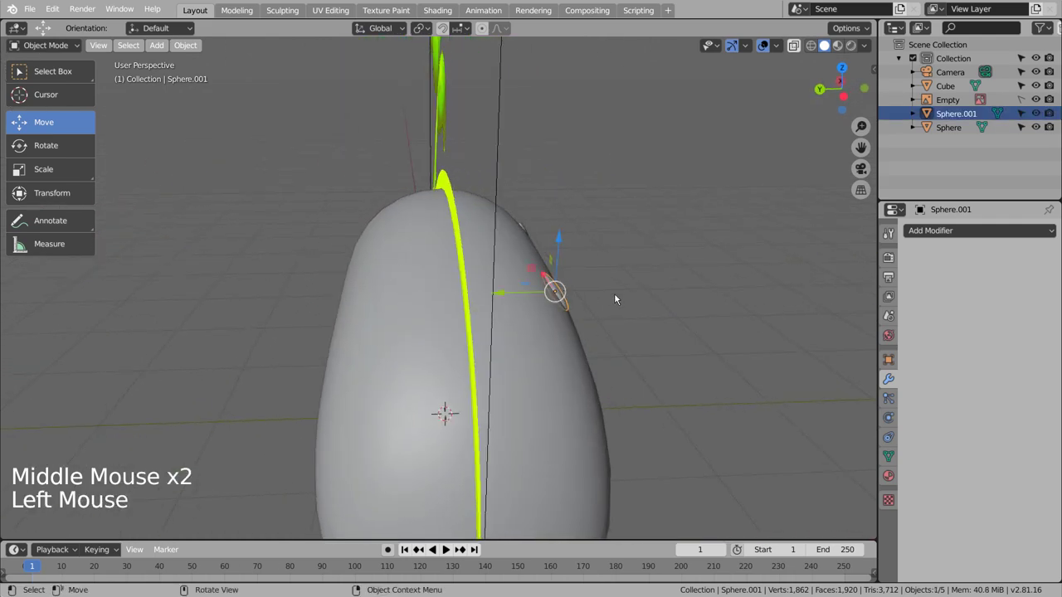
- Rotate the left eye slightly in the top view to follow the body's curve and clear the selection
{"action": "key", "text": "KP_7"}
{"action": "key", "text": "r"}
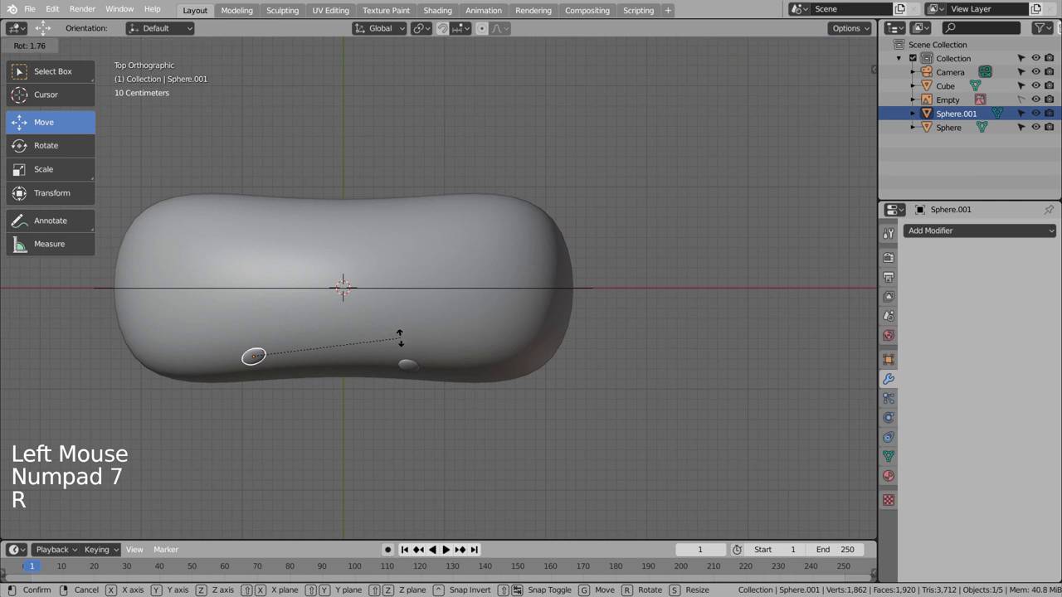
{"action": "left_click", "coordinate": [398, 350]}
{"action": "middle_click_drag", "start_coordinate": [579, 435], "coordinate": [581, 356]}
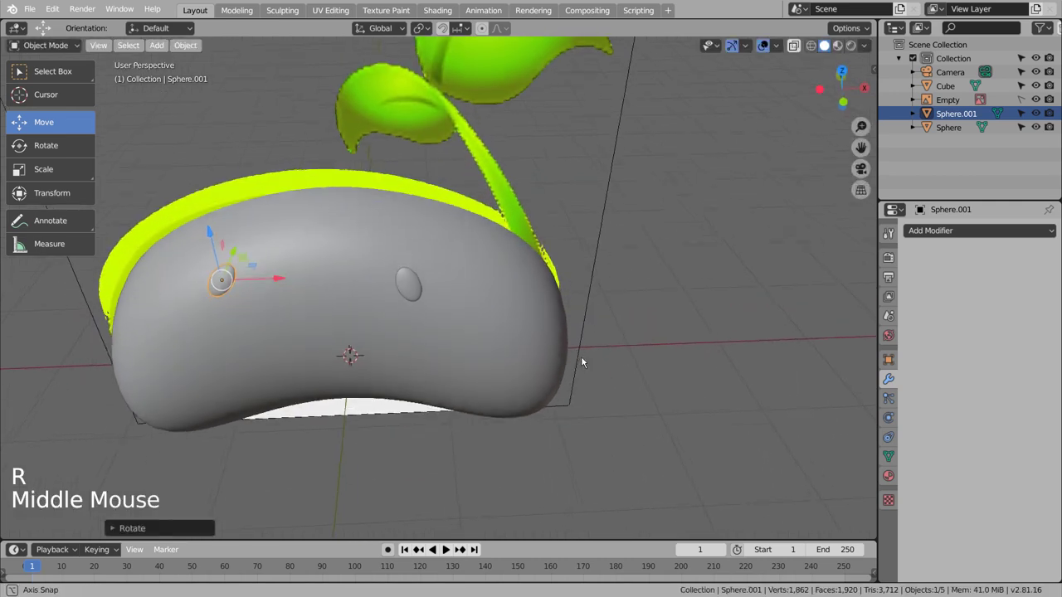
{"action": "left_click", "coordinate": [665, 346]}
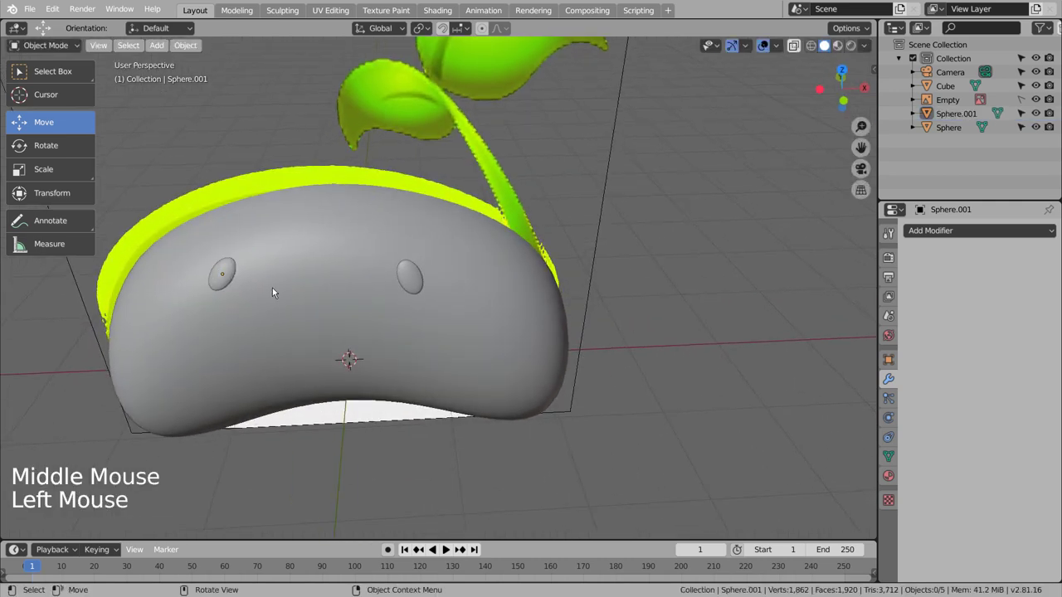
- Shade both eyes smooth and clear the selection
{"action": "left_click", "coordinate": [226, 276]}
{"action": "right_click", "coordinate": [225, 277]}
{"action": "left_click", "coordinate": [410, 278]}
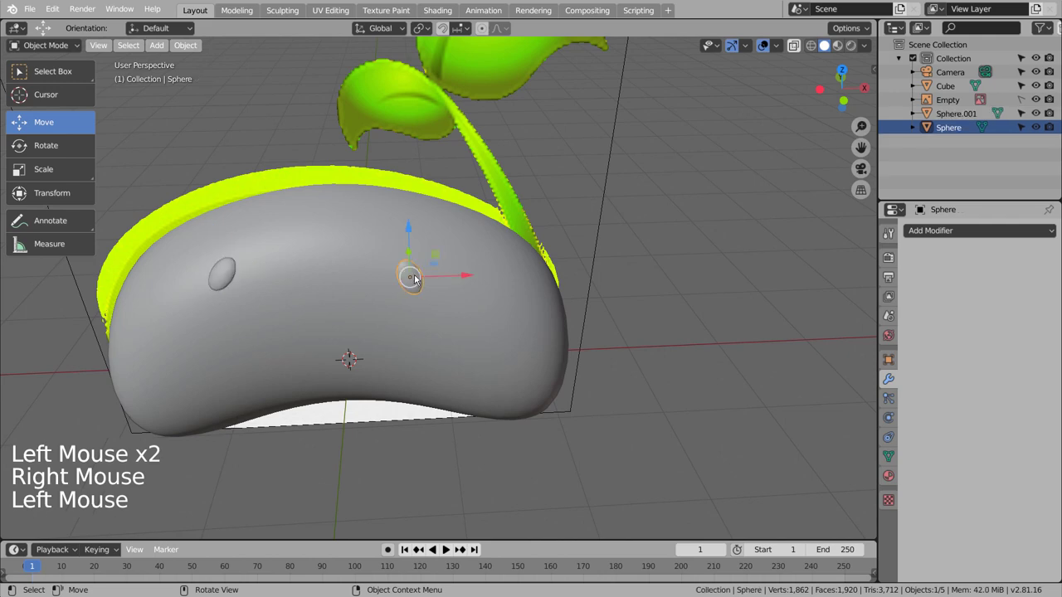
{"action": "right_click", "coordinate": [410, 279]}
{"action": "left_click", "coordinate": [639, 369]}
{"action": "middle_click_drag", "start_coordinate": [642, 367], "coordinate": [658, 337]}
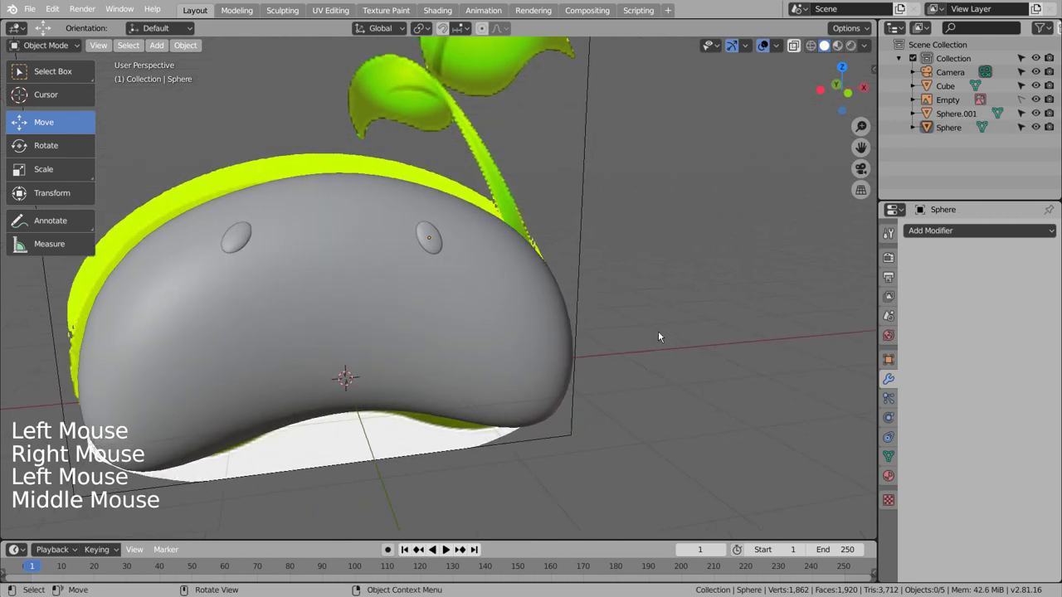
- Add a cube for the nose in the wireframe front view and scale it down to about 0.09
{"action": "key", "text": "KP_1"}
{"action": "left_click", "coordinate": [659, 332]}
{"action": "key", "text": "shift+z"}
{"action": "left_click", "coordinate": [660, 332]}
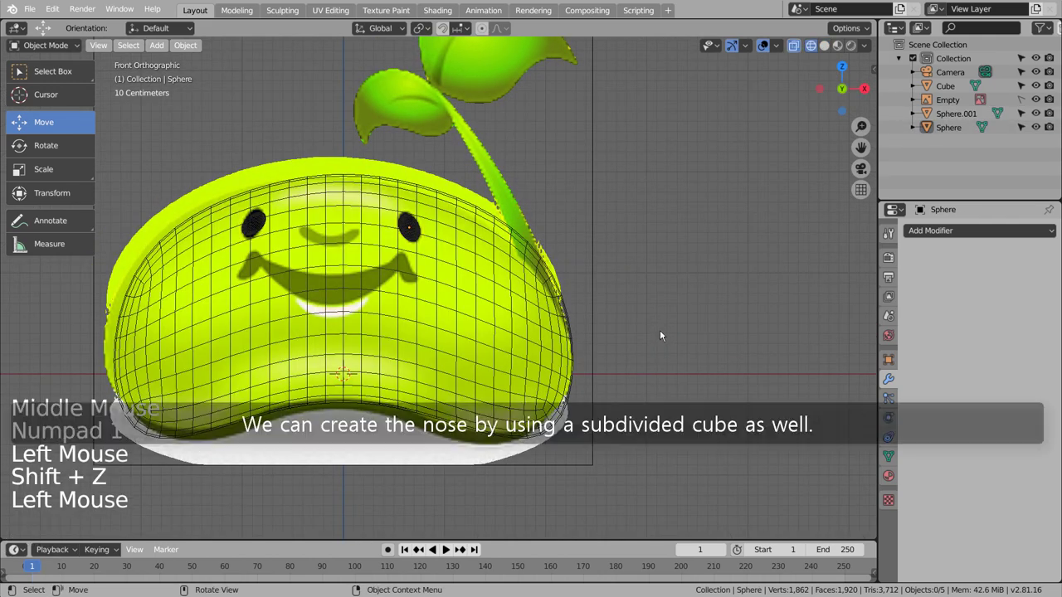
{"action": "key", "text": "shift+a"}
{"action": "mouse_move", "coordinate": [660, 331]}
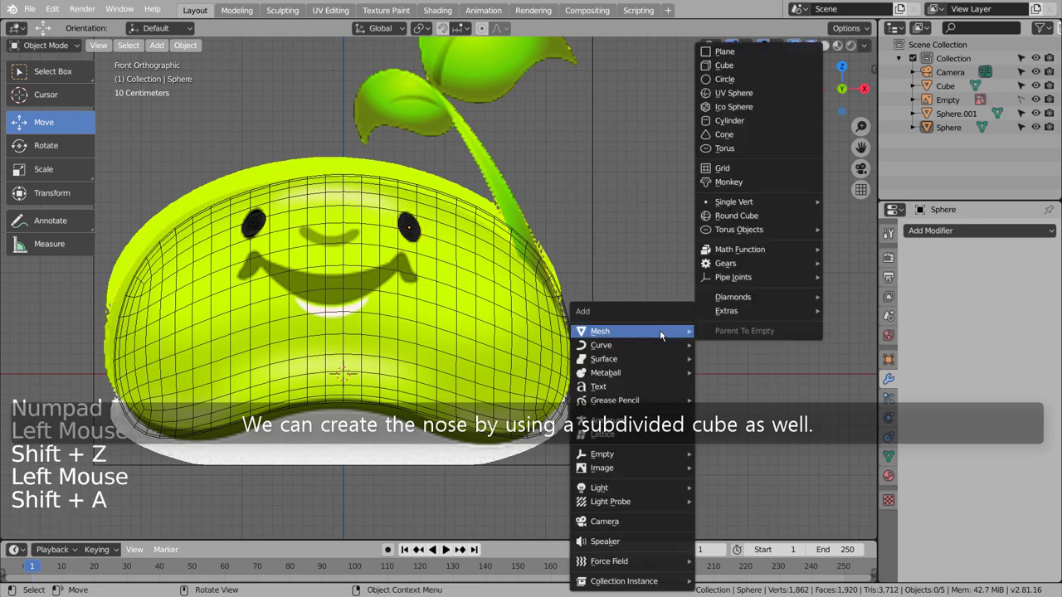
{"action": "left_click", "coordinate": [745, 65]}
{"action": "key", "text": "s"}
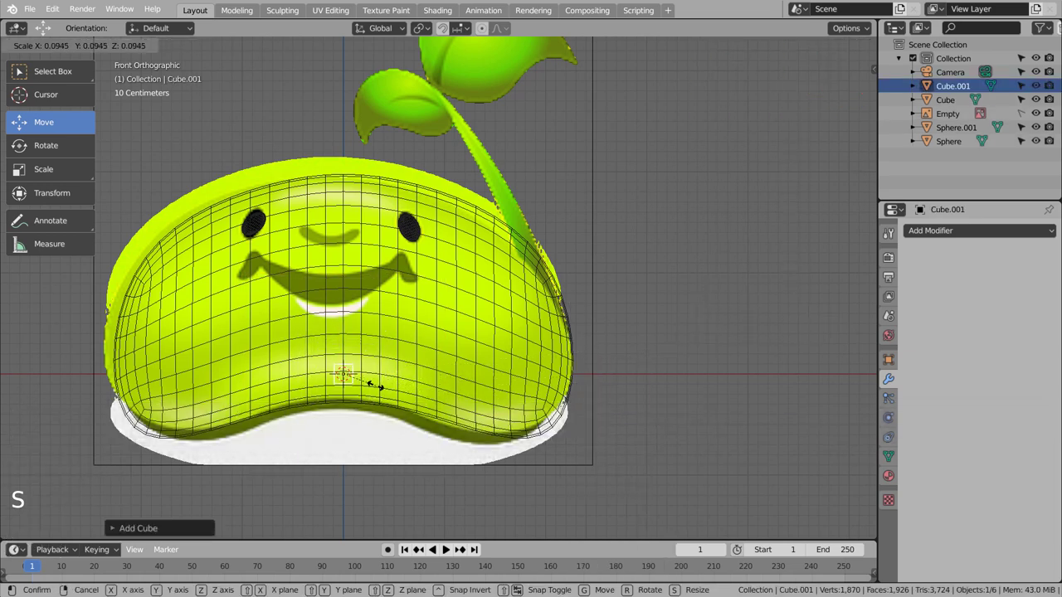
{"action": "left_click", "coordinate": [375, 386]}
- Stretch the small cube along X and give it a level 3 subdivision surface
{"action": "key", "text": "s"}
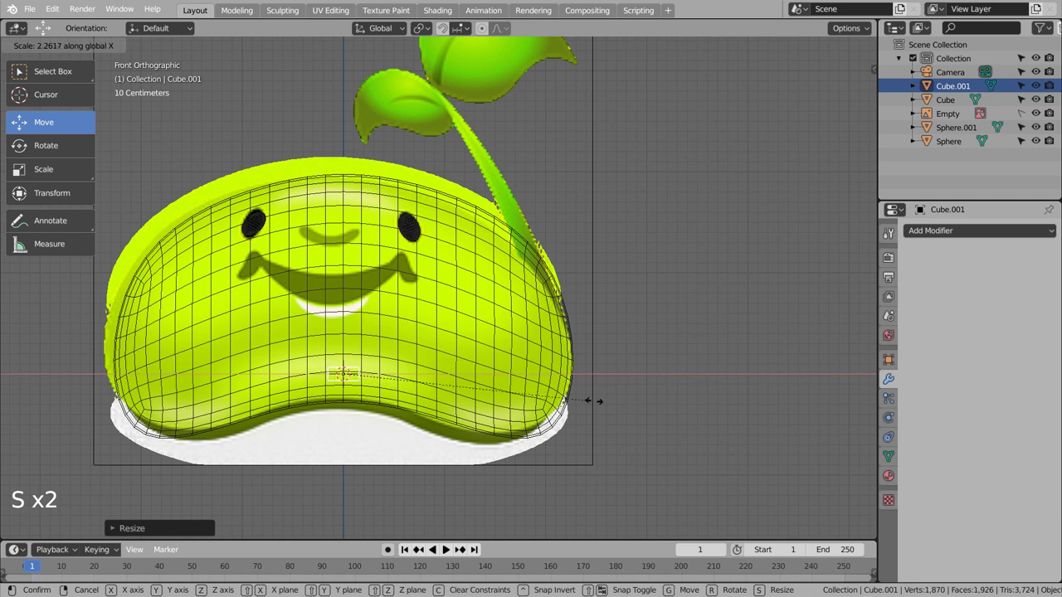
{"action": "left_click", "coordinate": [830, 397]}
{"action": "key", "text": "ctrl+3"}
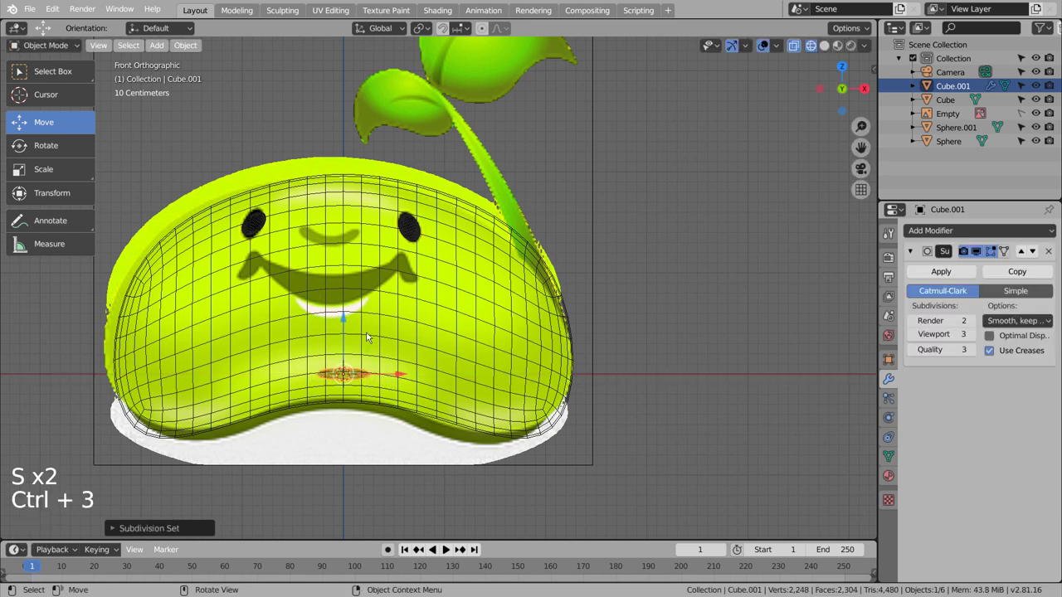
- Move the subdivided cube up onto the reference image's nose and widen it along X
{"action": "left_click_drag", "start_coordinate": [343, 324], "coordinate": [343, 191]}
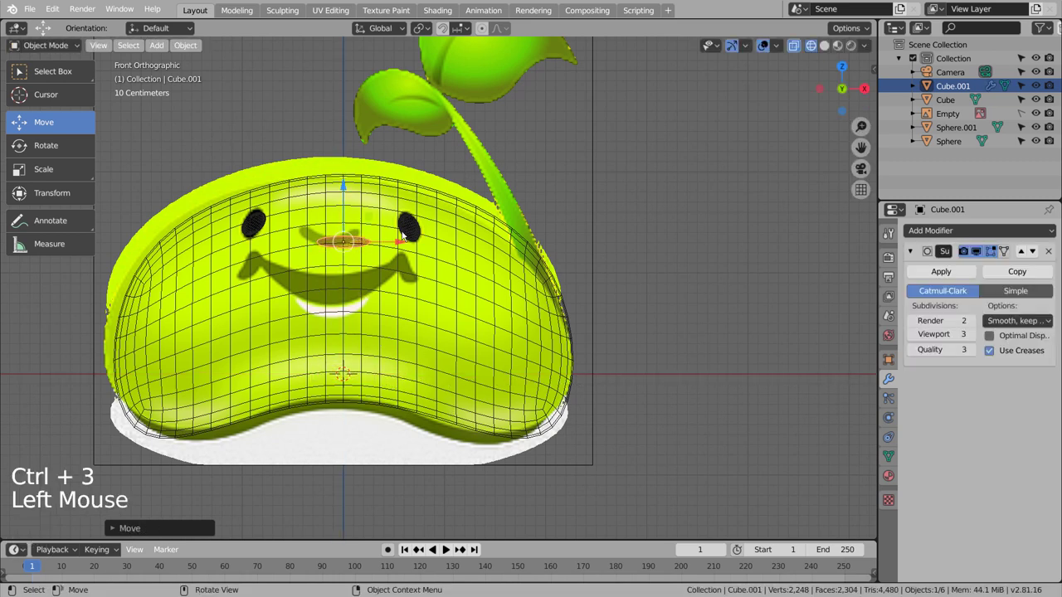
{"action": "left_click_drag", "start_coordinate": [400, 245], "coordinate": [387, 241]}
{"action": "left_click_drag", "start_coordinate": [332, 186], "coordinate": [360, 200]}
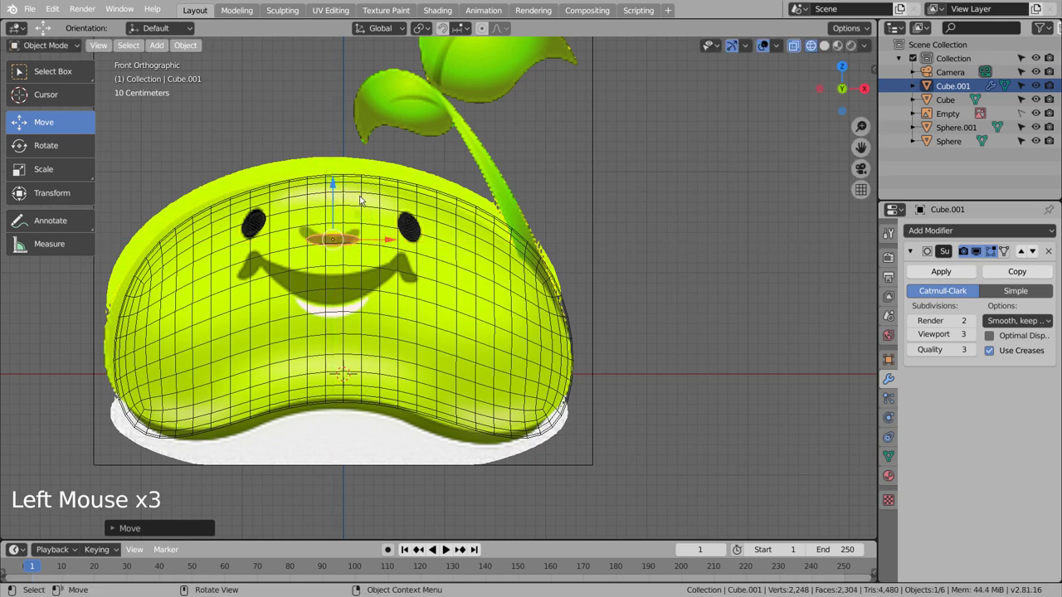
{"action": "scroll", "coordinate": [360, 200], "scroll_direction": "up", "scroll_amount": 4}
{"action": "middle_click_drag", "start_coordinate": [360, 200], "coordinate": [554, 378], "text": "shift"}
{"action": "key", "text": "s"}
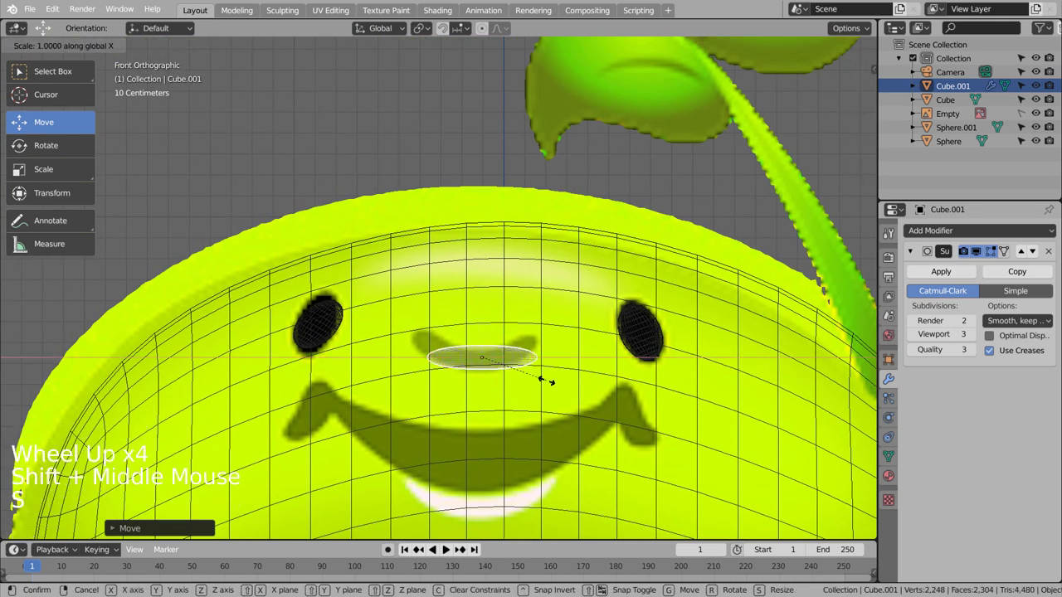
{"action": "left_click", "coordinate": [586, 379]}
- Add two vertical loop cuts across the nose mesh
{"action": "key", "text": "Tab"}
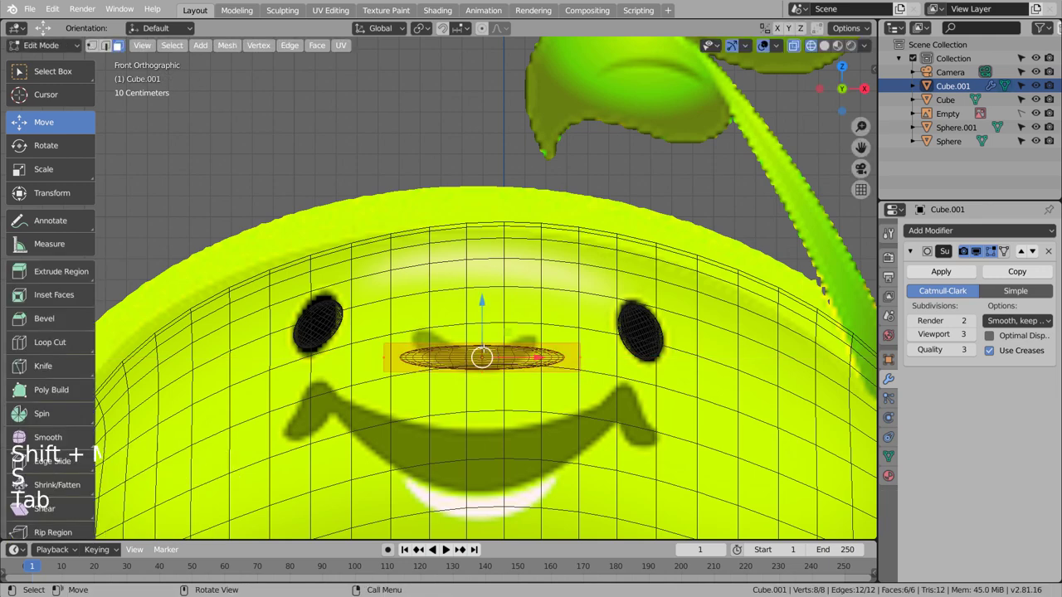
{"action": "key", "text": "ctrl+r"}
{"action": "left_click", "coordinate": [475, 346]}
{"action": "left_click", "coordinate": [477, 345]}
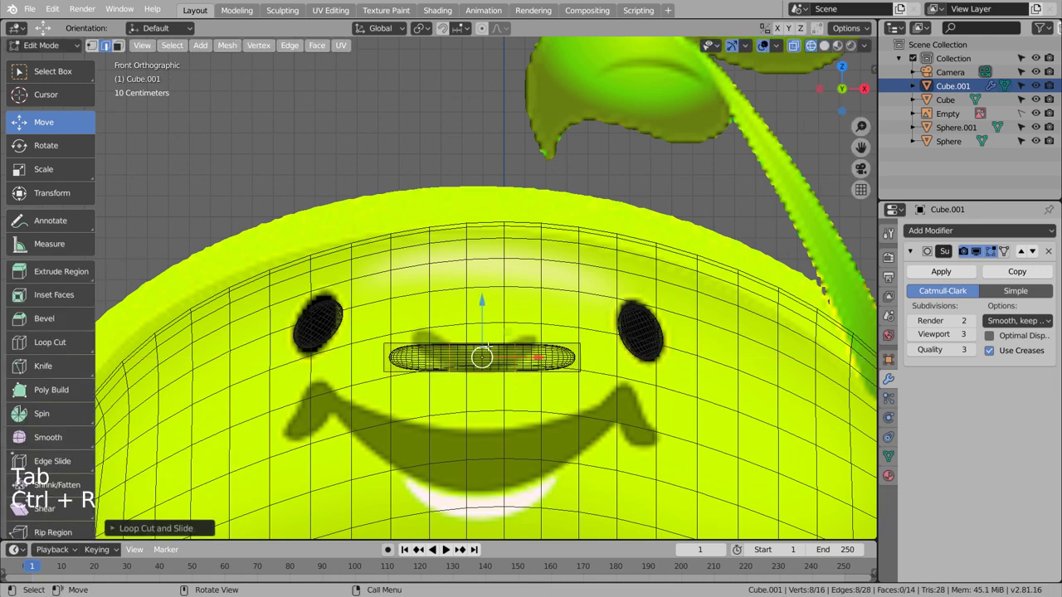
- Scale the nose object down toward the reference nose's width and return to editing its mesh
{"action": "key", "text": "Tab"}
{"action": "key", "text": "s"}
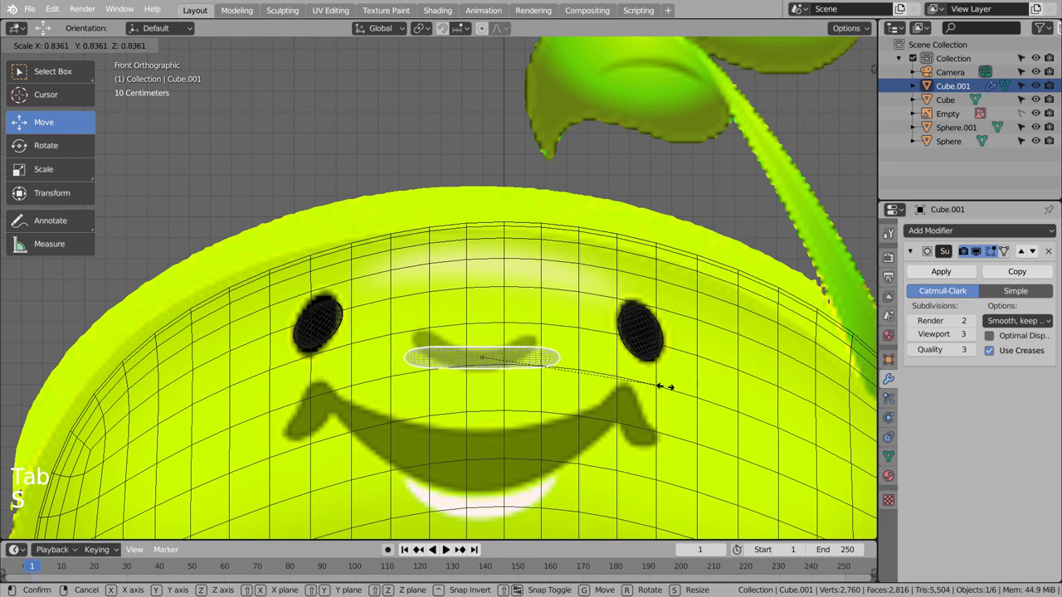
{"action": "left_click", "coordinate": [596, 355]}
{"action": "key", "text": "Tab"}
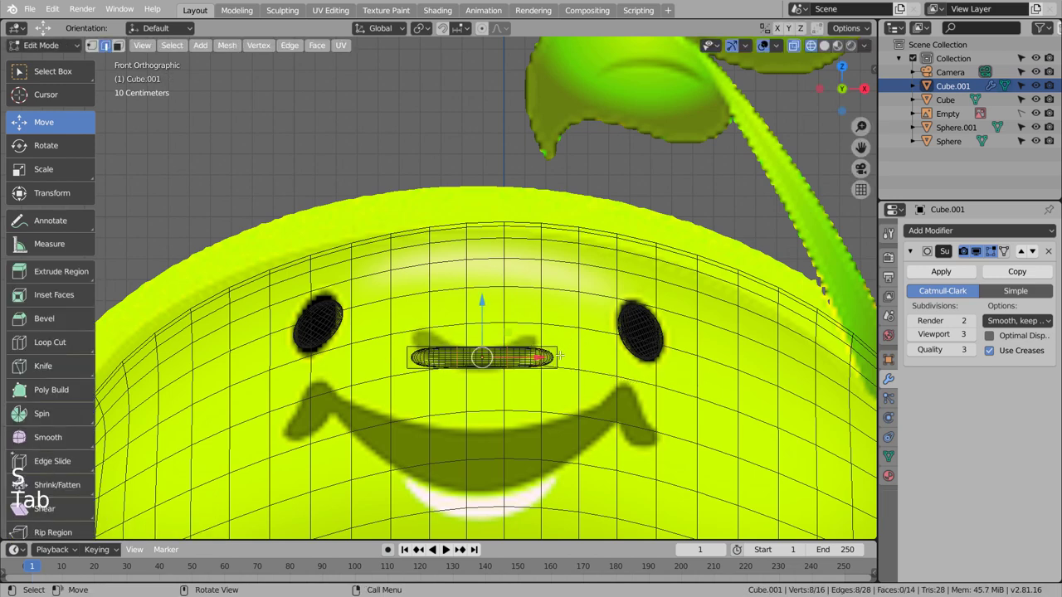
{"action": "left_click", "coordinate": [559, 357]}
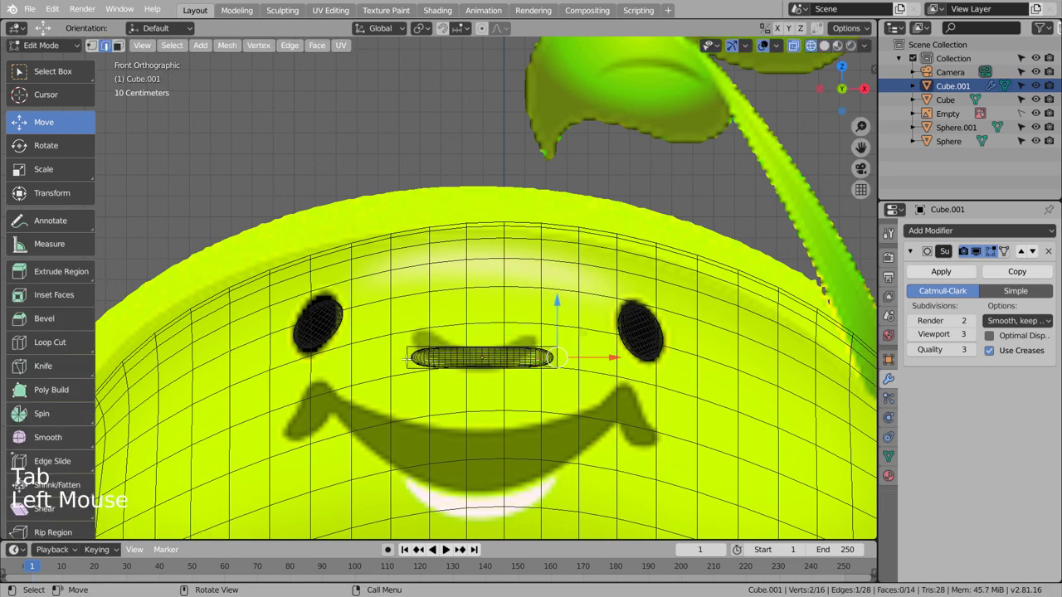
{"action": "key", "text": "shift"}
{"action": "key", "text": "shift+z"}
{"action": "key", "text": "shift+z"}
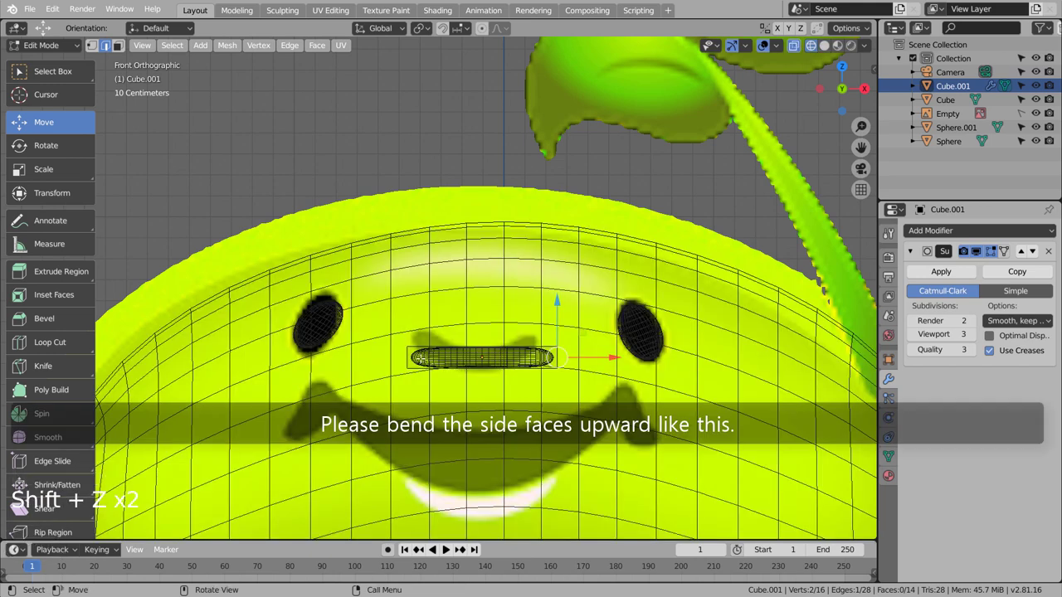
{"action": "left_click", "coordinate": [411, 358], "text": "shift"}
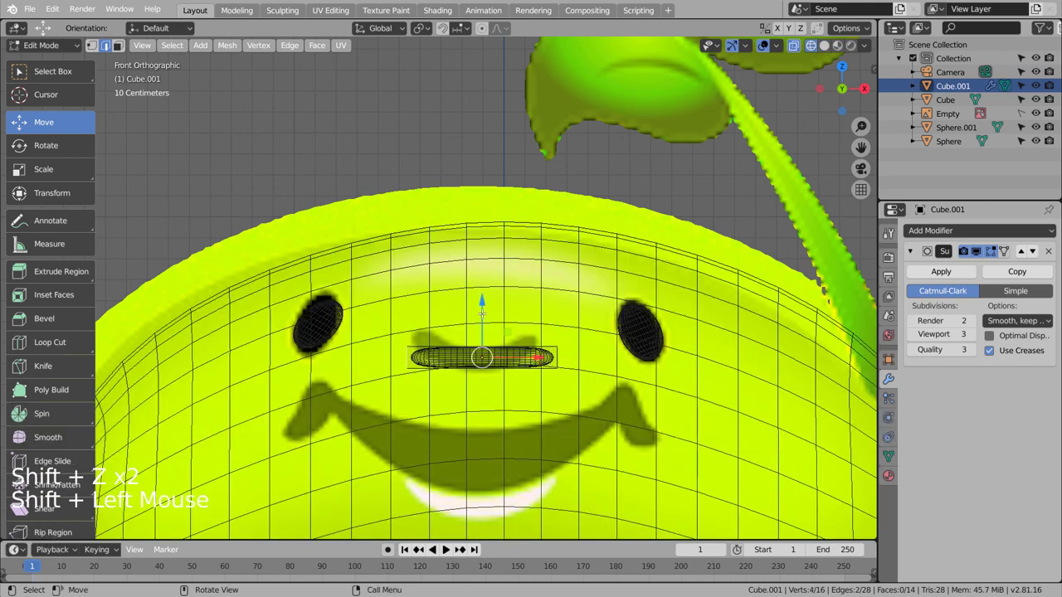
{"action": "left_click_drag", "start_coordinate": [481, 307], "coordinate": [473, 277]}
{"action": "key", "text": "ctrl+z"}
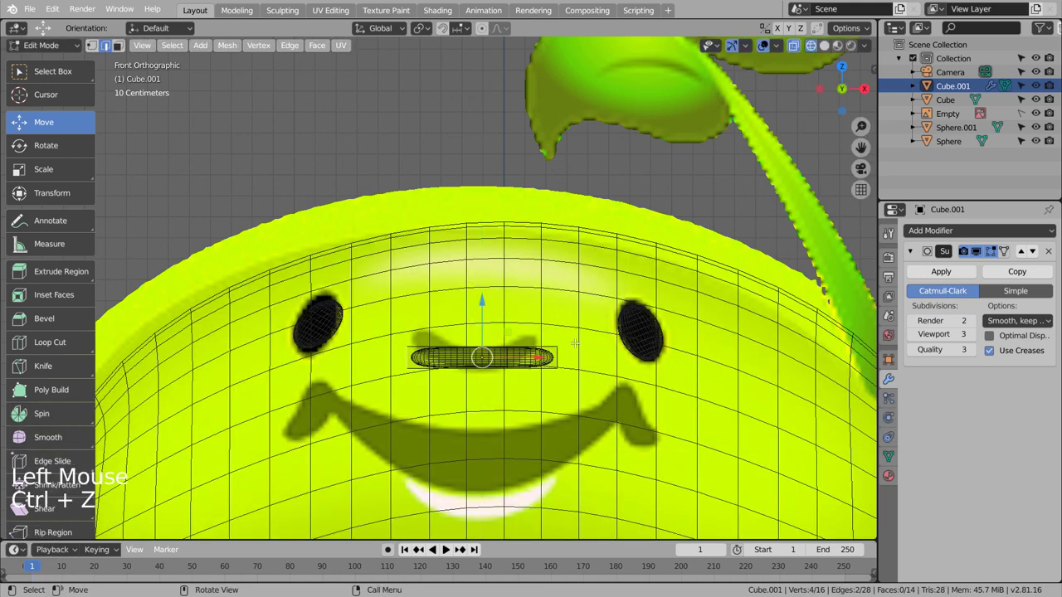
{"action": "left_click", "coordinate": [535, 355]}
{"action": "key", "text": "shift+z"}
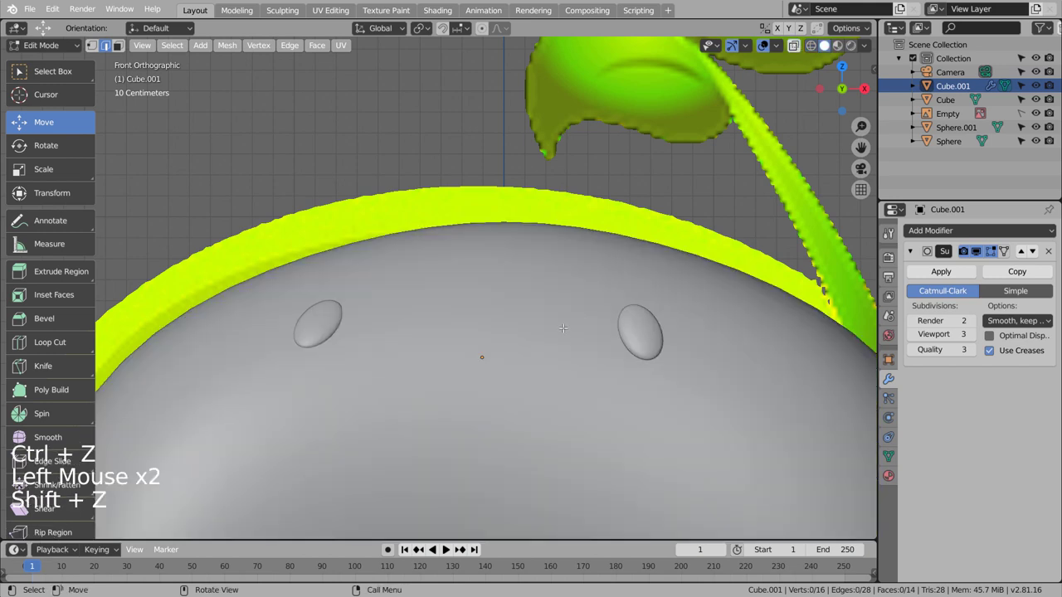
{"action": "key", "text": "shift+z"}
- Select both end faces of the nose mesh, raise them along Z into a smile-like curve, and return to object mode
{"action": "left_click", "coordinate": [573, 319]}
{"action": "key", "text": "b"}
{"action": "key", "text": "b"}
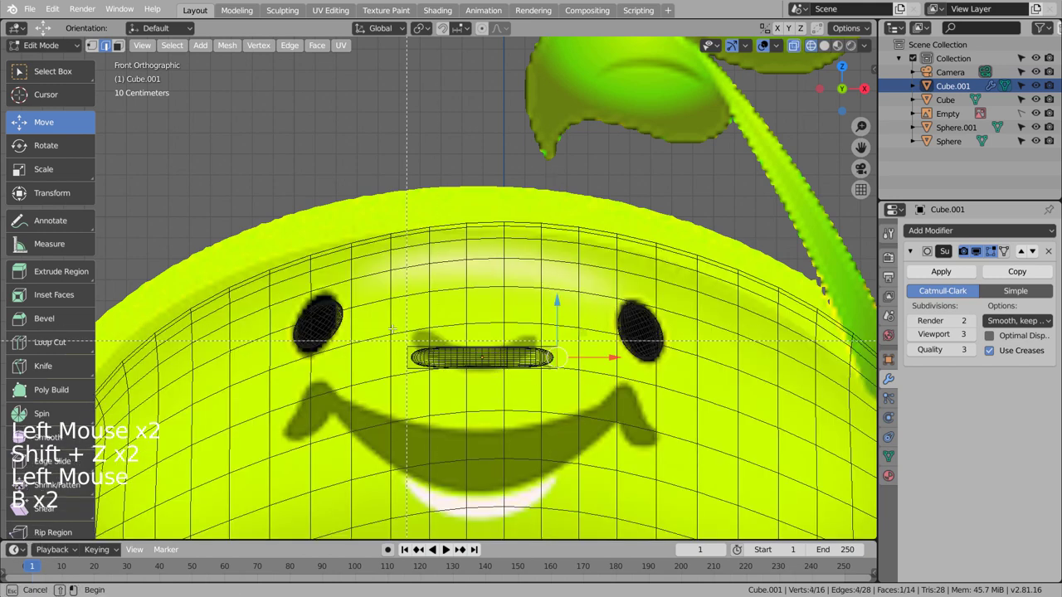
{"action": "left_click_drag", "start_coordinate": [403, 336], "coordinate": [565, 374]}
{"action": "left_click_drag", "start_coordinate": [483, 315], "coordinate": [477, 289]}
{"action": "key", "text": "Tab"}
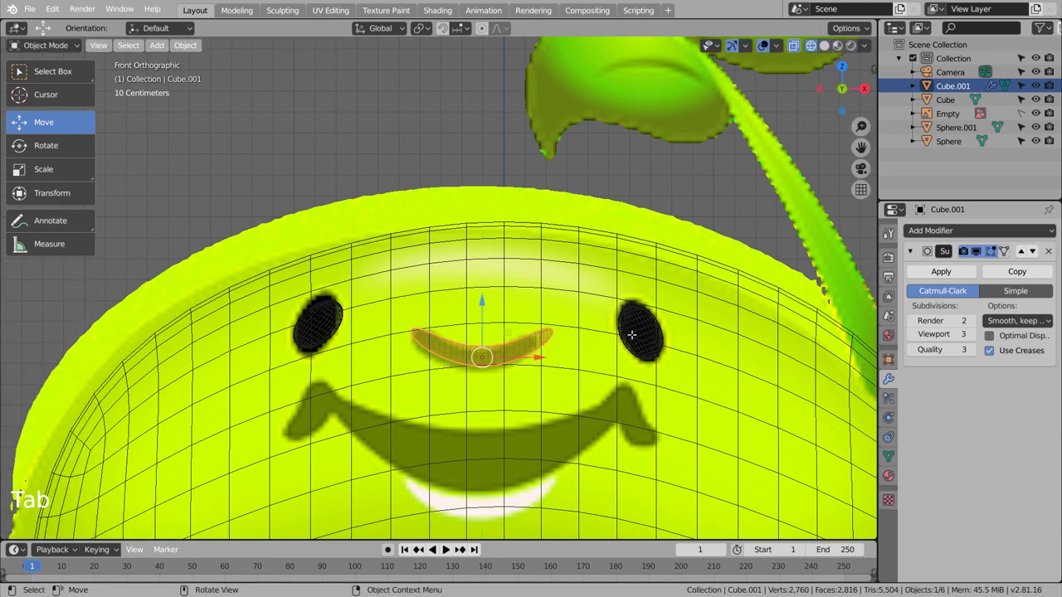
- Scale the curved nose down slightly and reposition it over the reference nose
{"action": "key", "text": "s"}
{"action": "left_click", "coordinate": [607, 340]}
{"action": "key", "text": "g"}
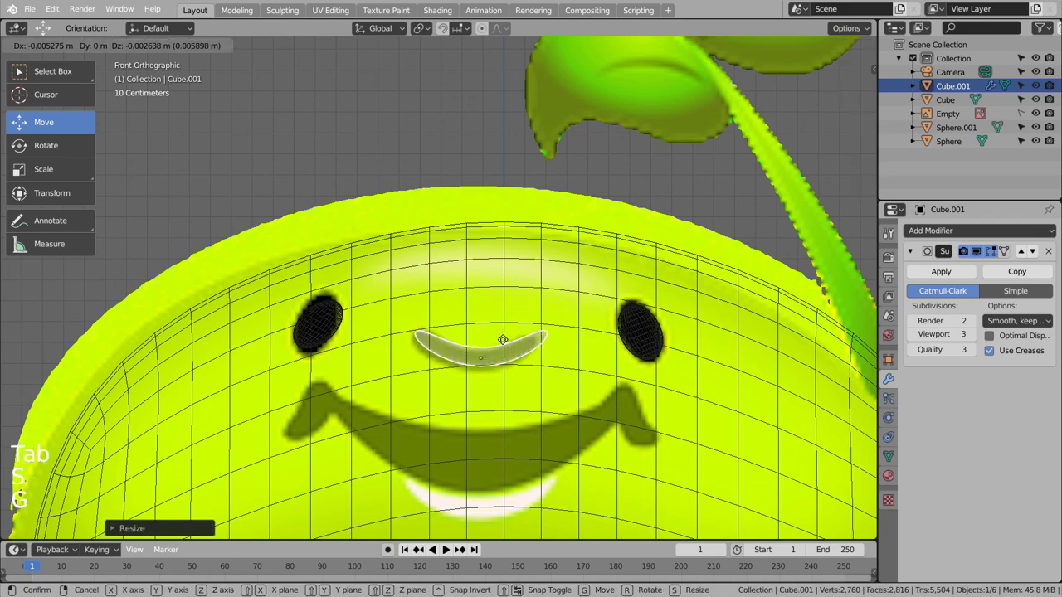
{"action": "left_click", "coordinate": [523, 365]}
- Move the nose forward along Y to the body's front surface and rotate it in the side view to match the slope
{"action": "middle_click_drag", "start_coordinate": [522, 365], "coordinate": [501, 379]}
{"action": "key", "text": "KP_3"}
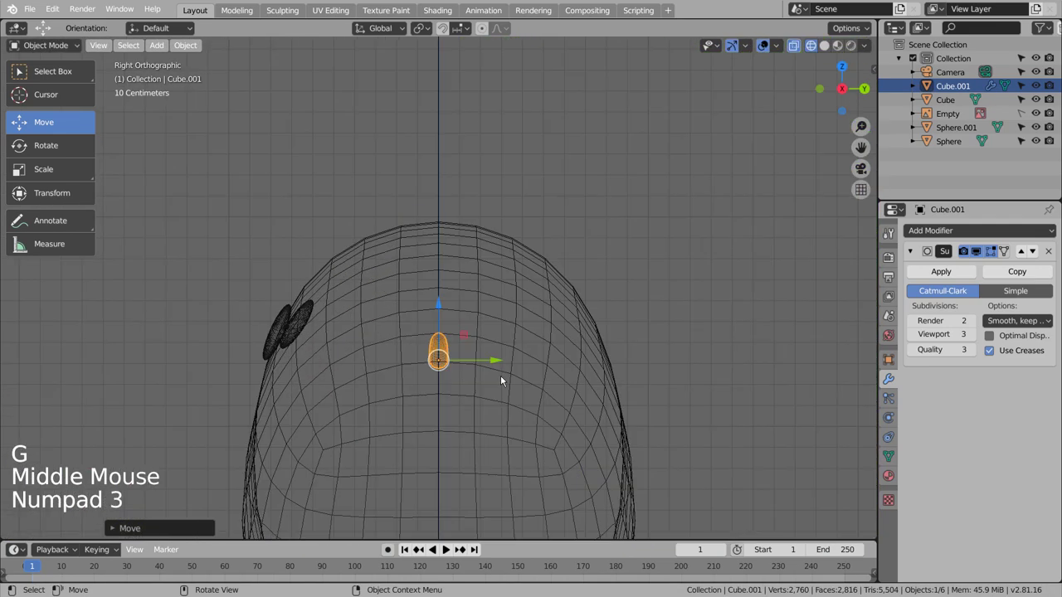
{"action": "left_click_drag", "start_coordinate": [492, 363], "coordinate": [324, 366]}
{"action": "key", "text": "r"}
{"action": "left_click", "coordinate": [413, 399]}
- Clear the selection and return to solid shading to check how the nose sits on the face
{"action": "middle_click_drag", "start_coordinate": [411, 351], "coordinate": [544, 341]}
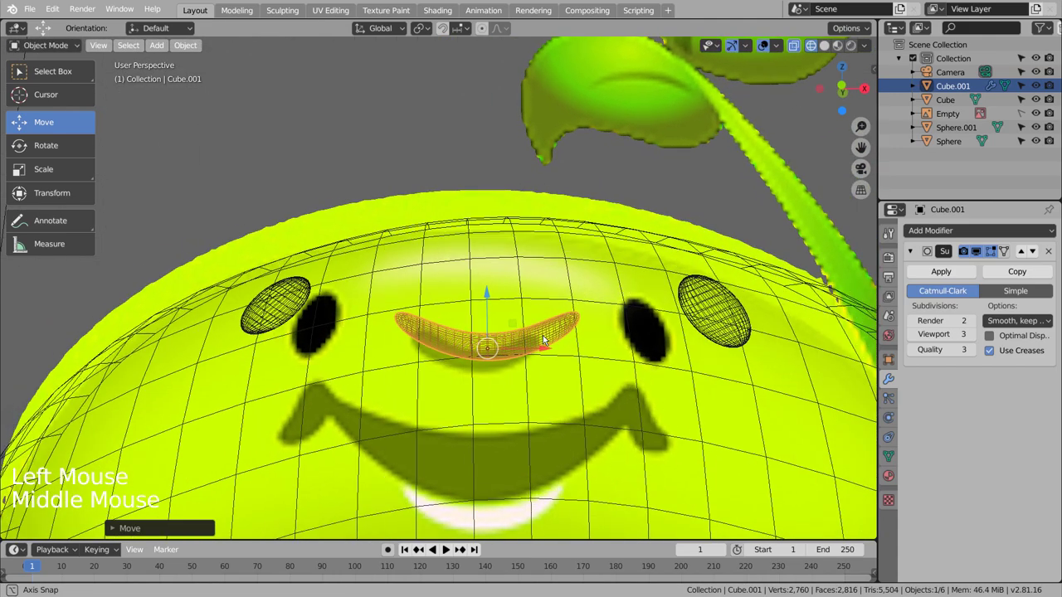
{"action": "left_click", "coordinate": [407, 156]}
{"action": "scroll", "coordinate": [407, 156], "scroll_direction": "down", "scroll_amount": 3}
{"action": "key", "text": "shift+z"}
{"action": "middle_click_drag", "start_coordinate": [658, 345], "coordinate": [671, 372]}
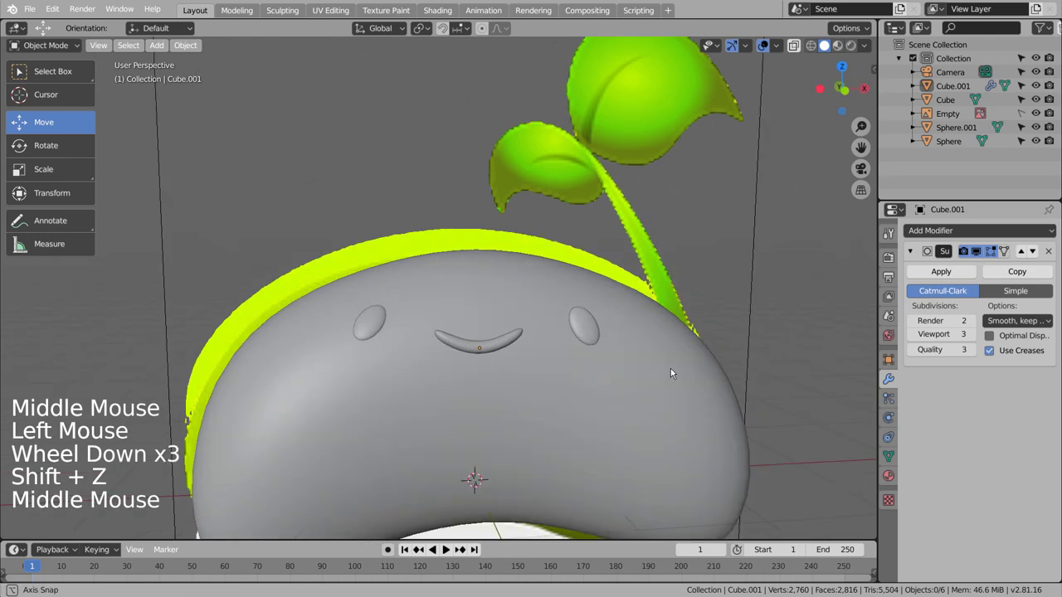
- In front wireframe view, duplicate the curved nose, move the copy down along Z onto the reference mouth, and scale it up about 2.4 times
{"action": "key", "text": "KP_1"}
{"action": "left_click", "coordinate": [765, 316]}
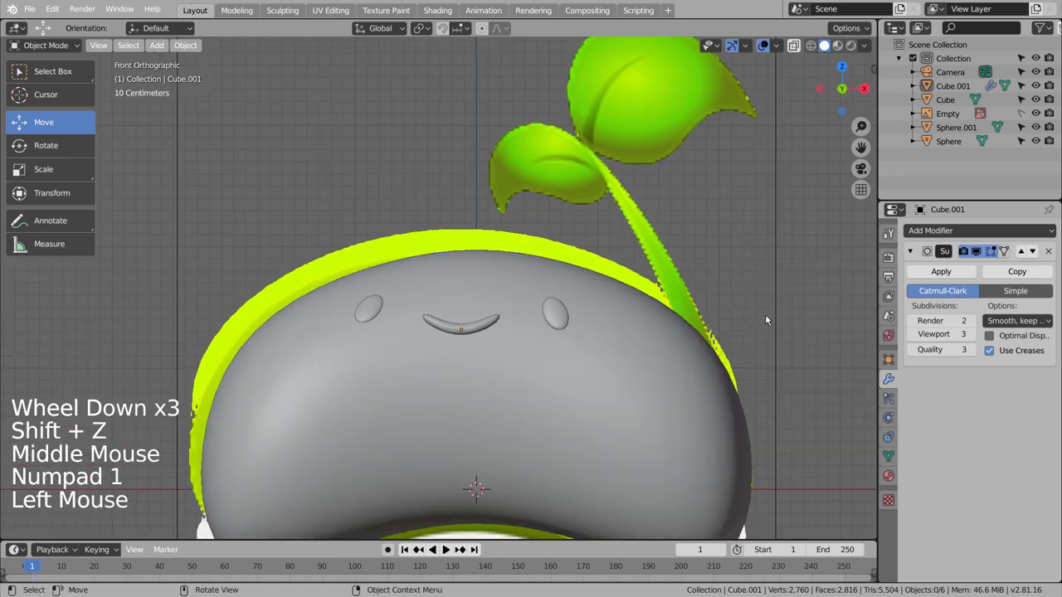
{"action": "key", "text": "shift+z"}
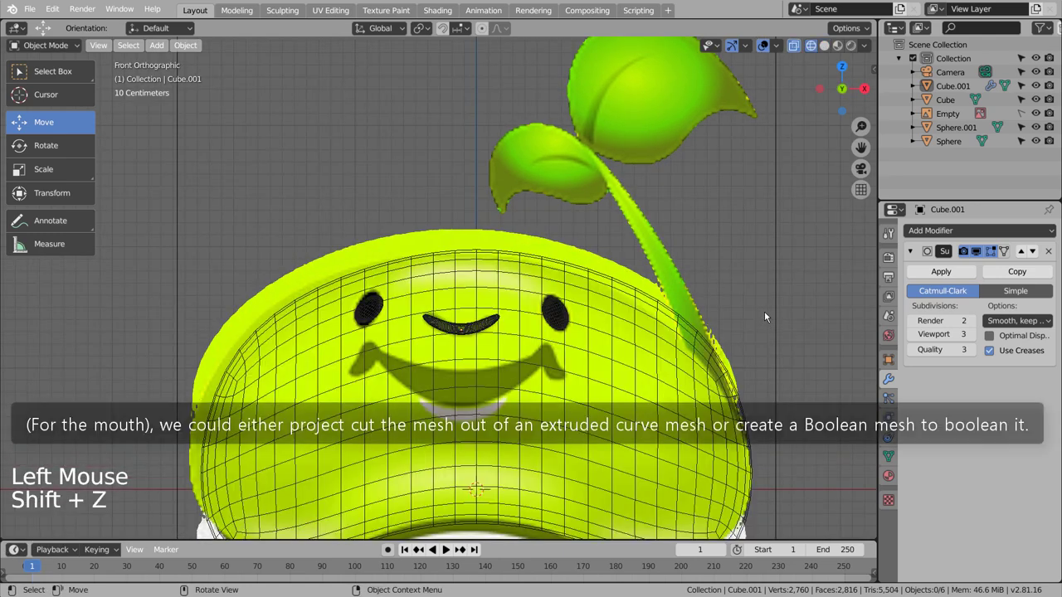
{"action": "left_click", "coordinate": [500, 330]}
{"action": "key", "text": "shift+d"}
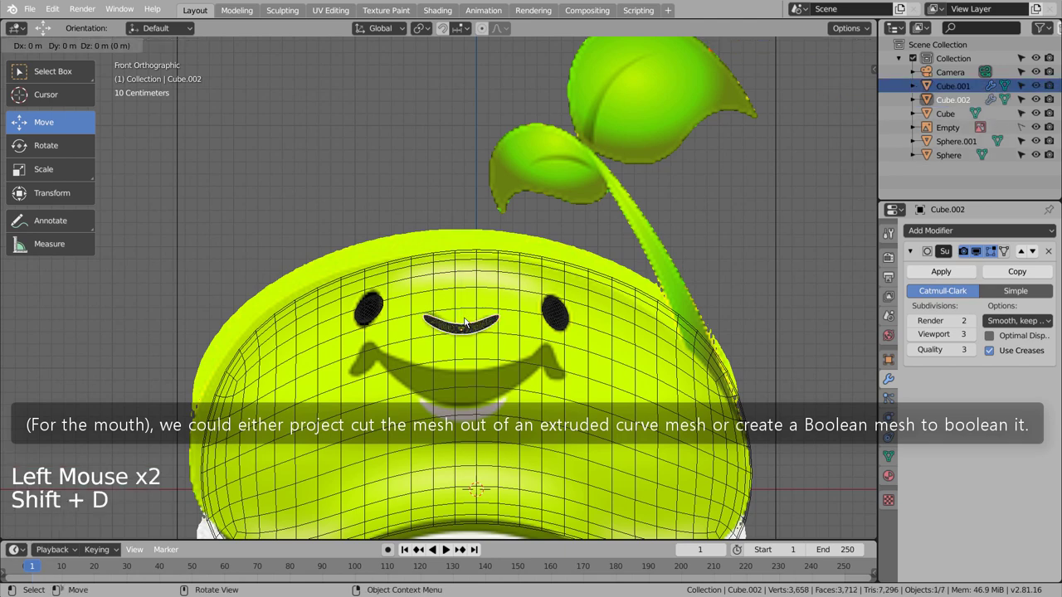
{"action": "key", "text": "z"}
{"action": "left_click", "coordinate": [468, 377]}
{"action": "key", "text": "s"}
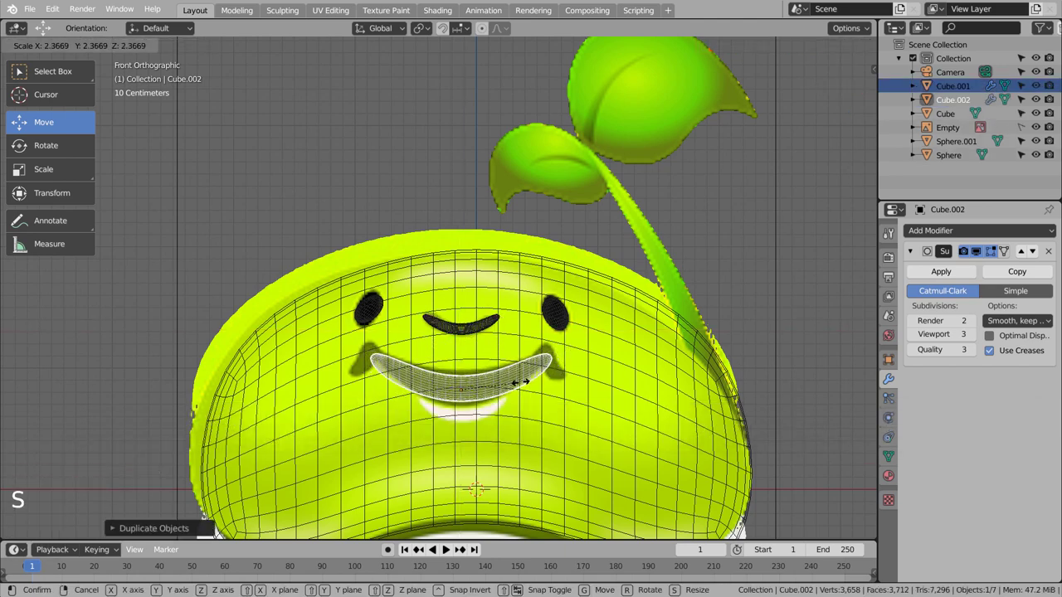
{"action": "left_click", "coordinate": [514, 381]}
- Open the mouth duplicate in Edit Mode with face selection active
{"action": "key", "text": "Tab"}
{"action": "scroll", "coordinate": [476, 393], "scroll_direction": "up", "scroll_amount": 1}
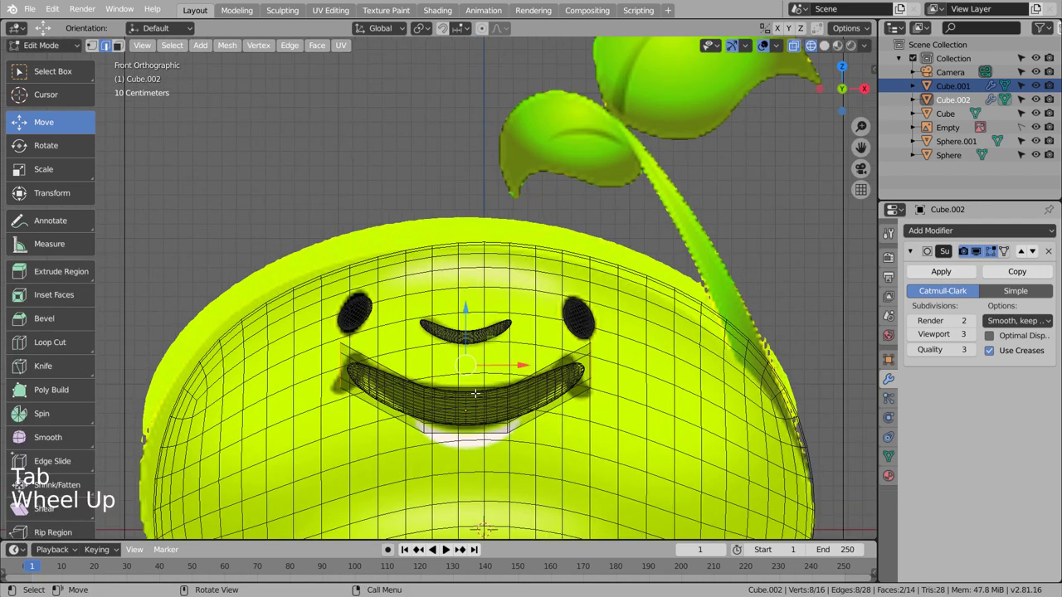
{"action": "key", "text": "3"}
{"action": "key", "text": "b"}
{"action": "left_click_drag", "start_coordinate": [419, 369], "coordinate": [519, 435]}
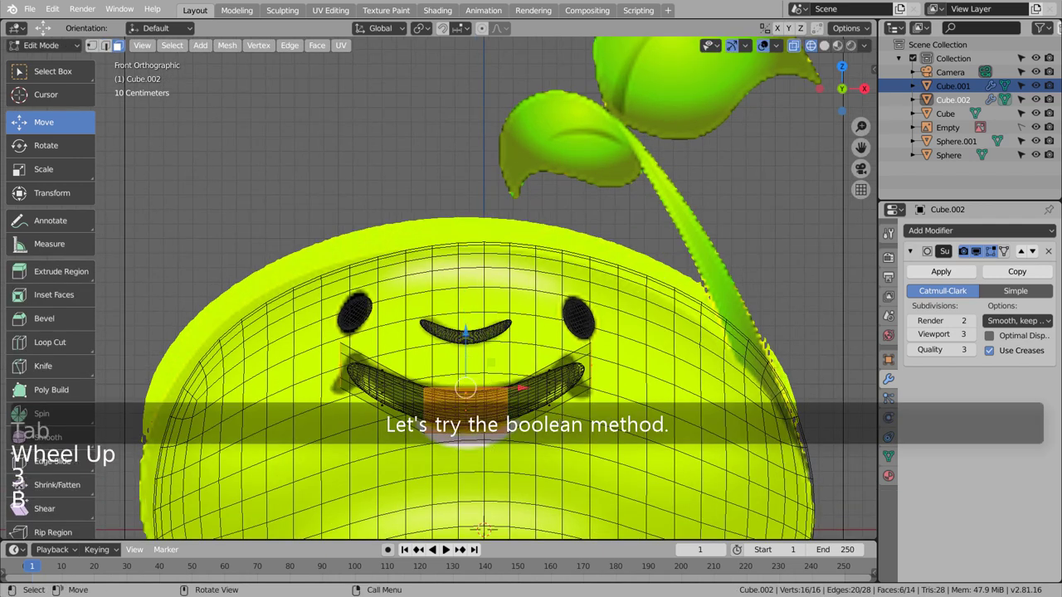
{"action": "key", "text": "s"}
{"action": "left_click", "coordinate": [571, 427]}
{"action": "key", "text": "ctrl+z"}
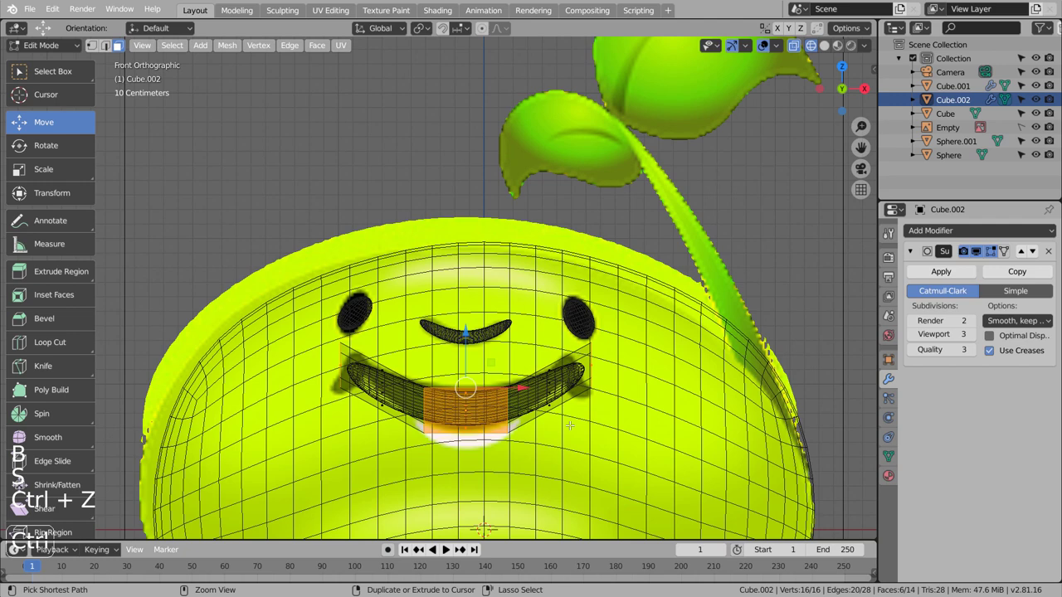
- Box-select the faces of the mouth's middle section, scale them up slightly, and clear the selection
{"action": "left_click", "coordinate": [649, 412]}
{"action": "key", "text": "b"}
{"action": "left_click_drag", "start_coordinate": [414, 374], "coordinate": [514, 463]}
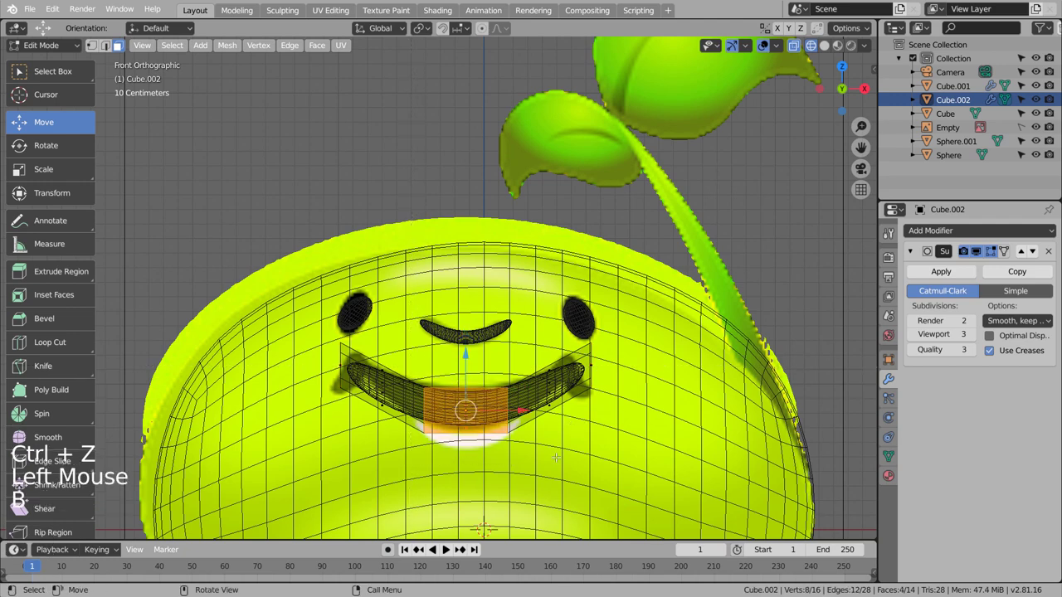
{"action": "key", "text": "s"}
{"action": "left_click", "coordinate": [642, 419]}
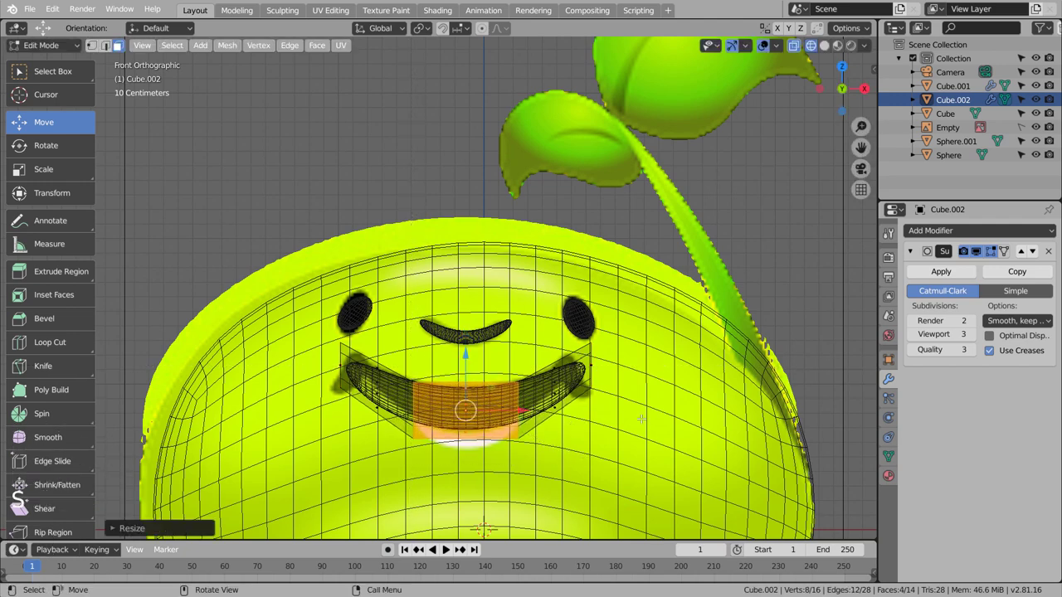
{"action": "left_click", "coordinate": [642, 419]}
- Select both end faces of the mouth, scale them closer together, and adjust their height along Z to meet the reference mouth's corners
{"action": "key", "text": "b"}
{"action": "key", "text": "b"}
{"action": "left_click_drag", "start_coordinate": [336, 328], "coordinate": [419, 423]}
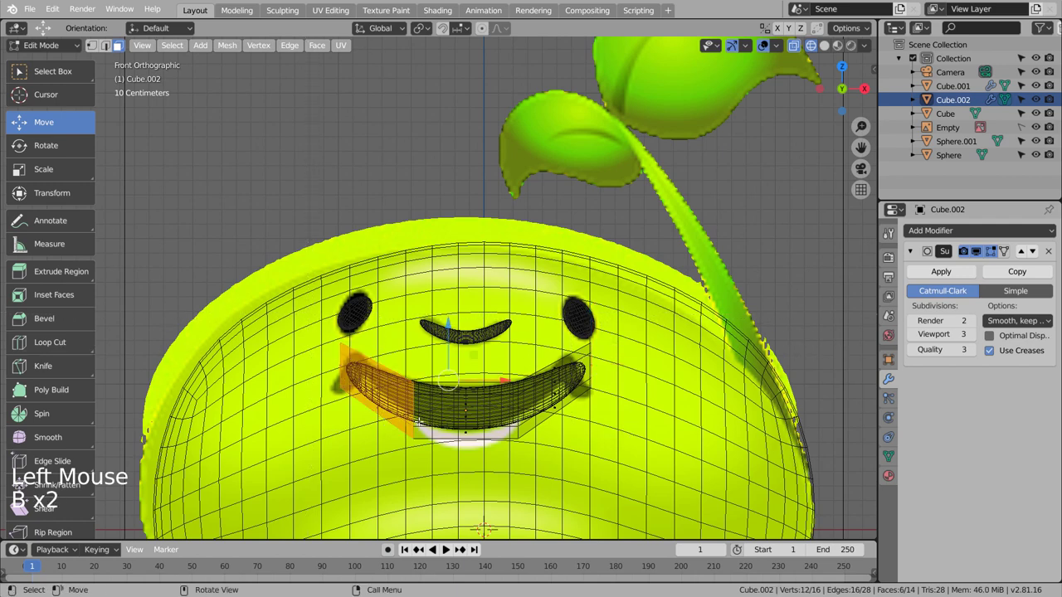
{"action": "left_click", "coordinate": [306, 321]}
{"action": "key", "text": "b"}
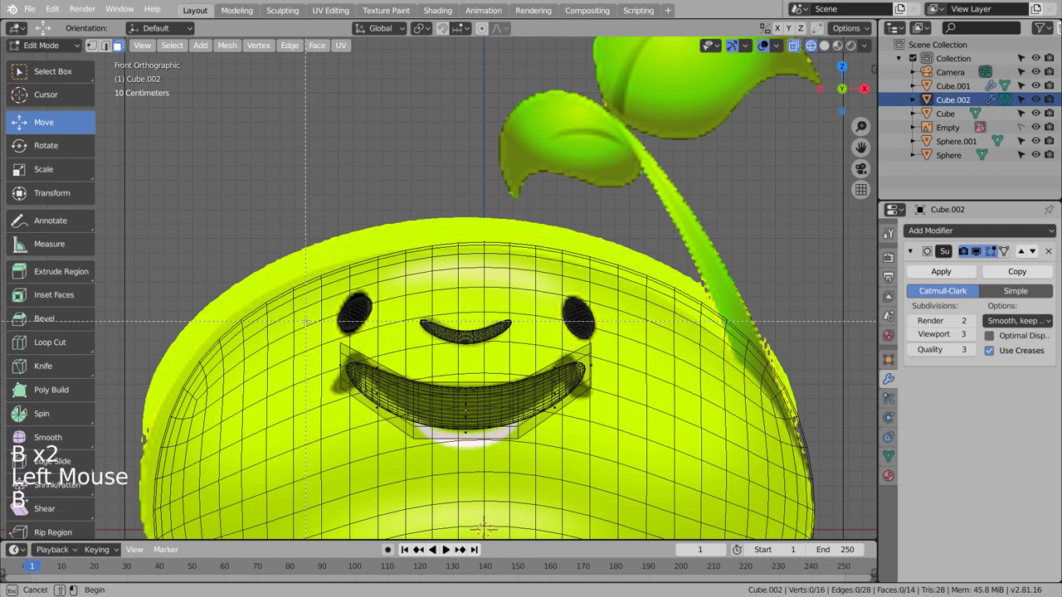
{"action": "left_click_drag", "start_coordinate": [338, 397], "coordinate": [349, 390]}
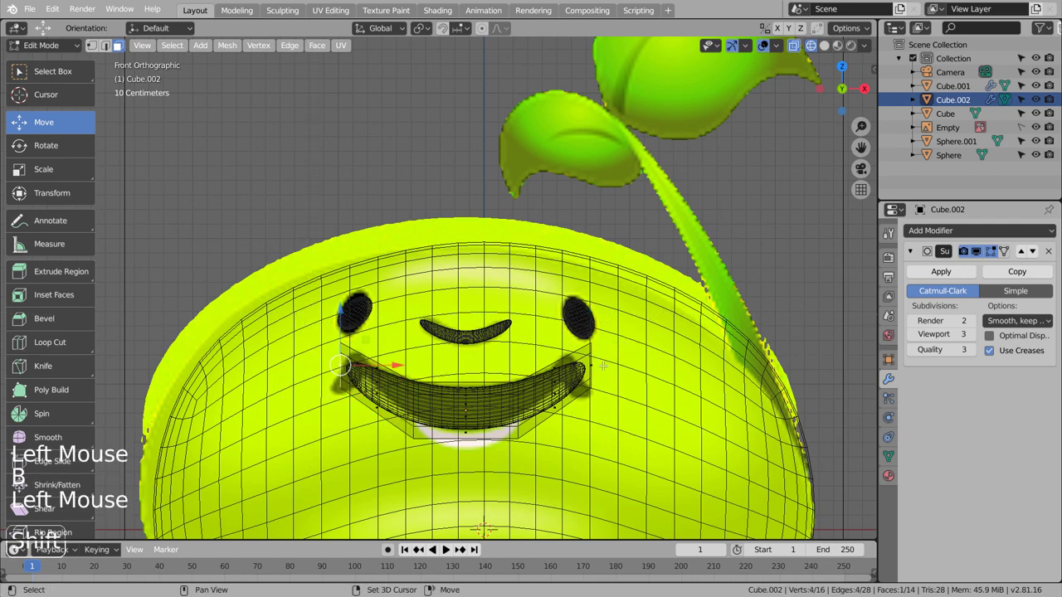
{"action": "left_click", "coordinate": [606, 373], "text": "shift"}
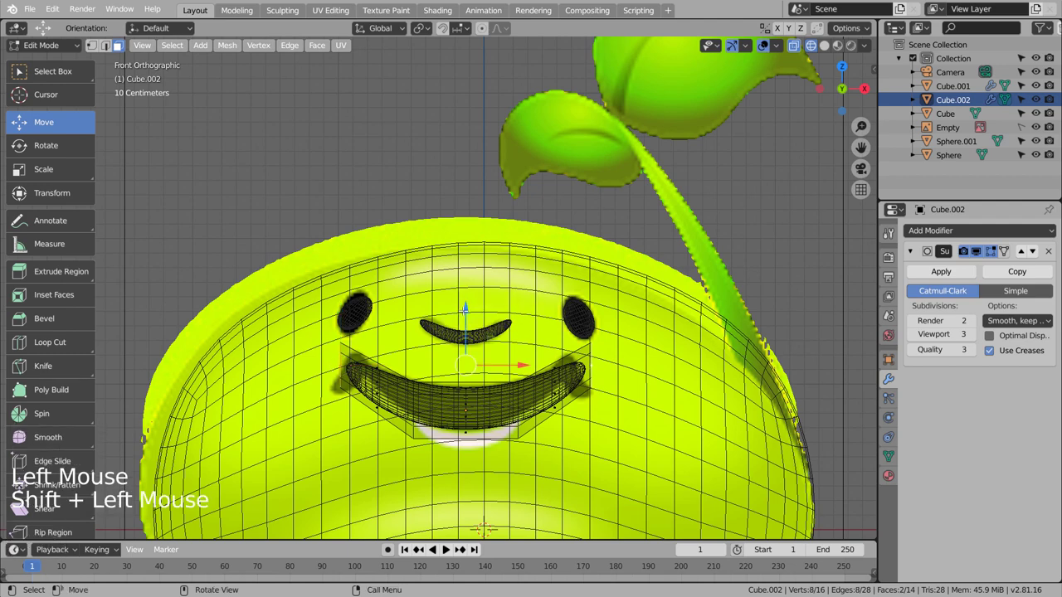
{"action": "left_click_drag", "start_coordinate": [463, 304], "coordinate": [475, 298]}
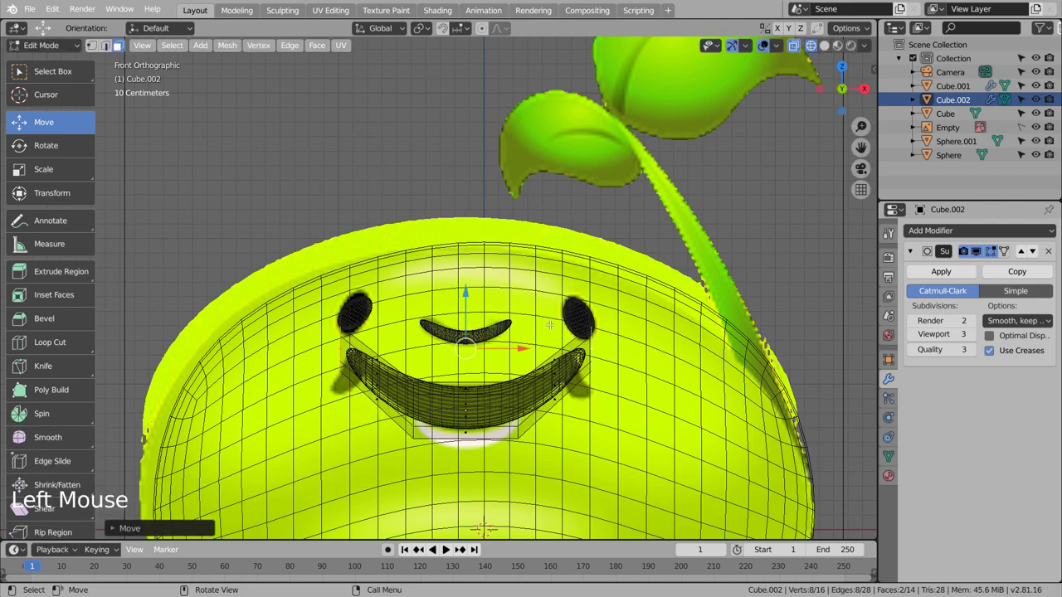
{"action": "key", "text": "s"}
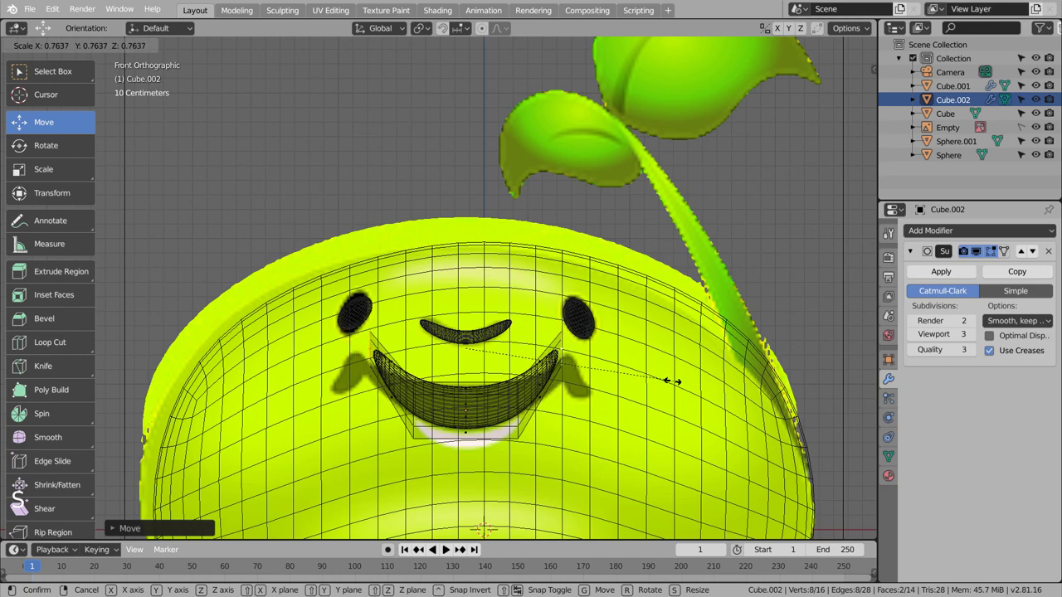
{"action": "left_click", "coordinate": [686, 381]}
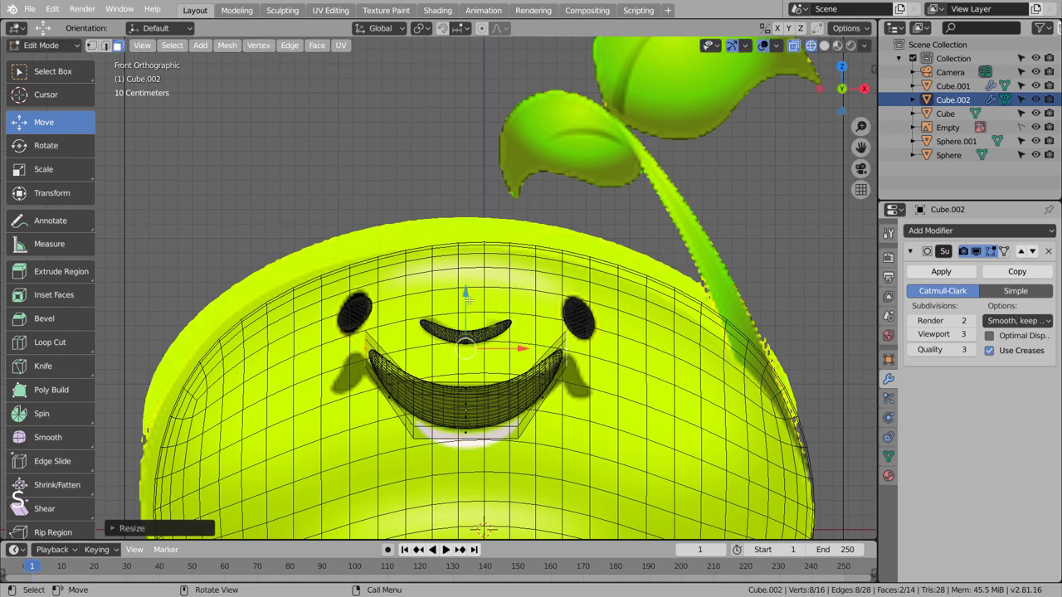
{"action": "left_click_drag", "start_coordinate": [467, 297], "coordinate": [471, 320]}
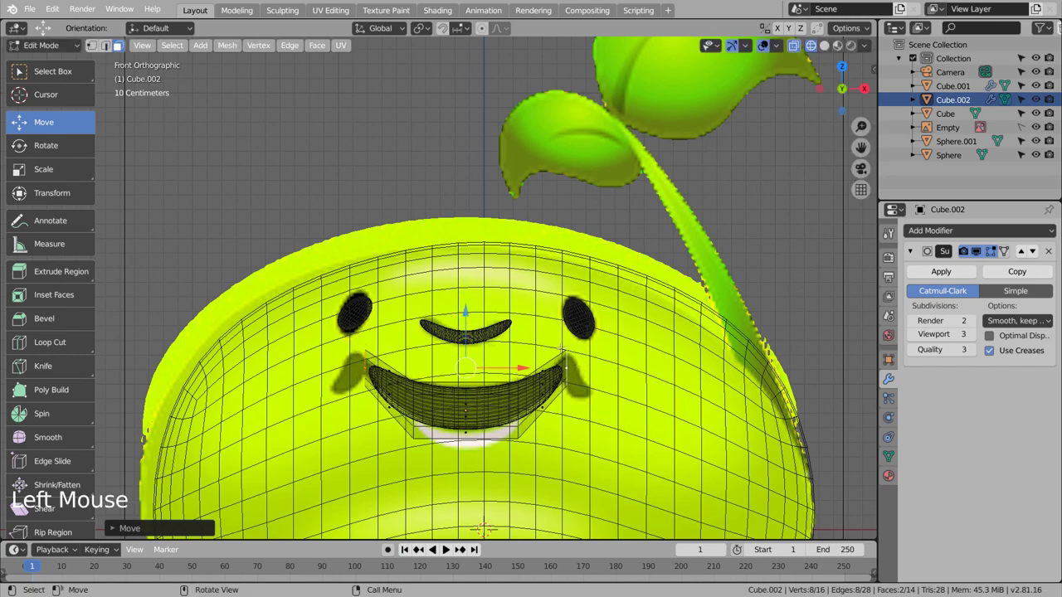
- Add a vertical loop cut through the centre of the mouth mesh in the front view
{"action": "middle_click_drag", "start_coordinate": [471, 321], "coordinate": [579, 397]}
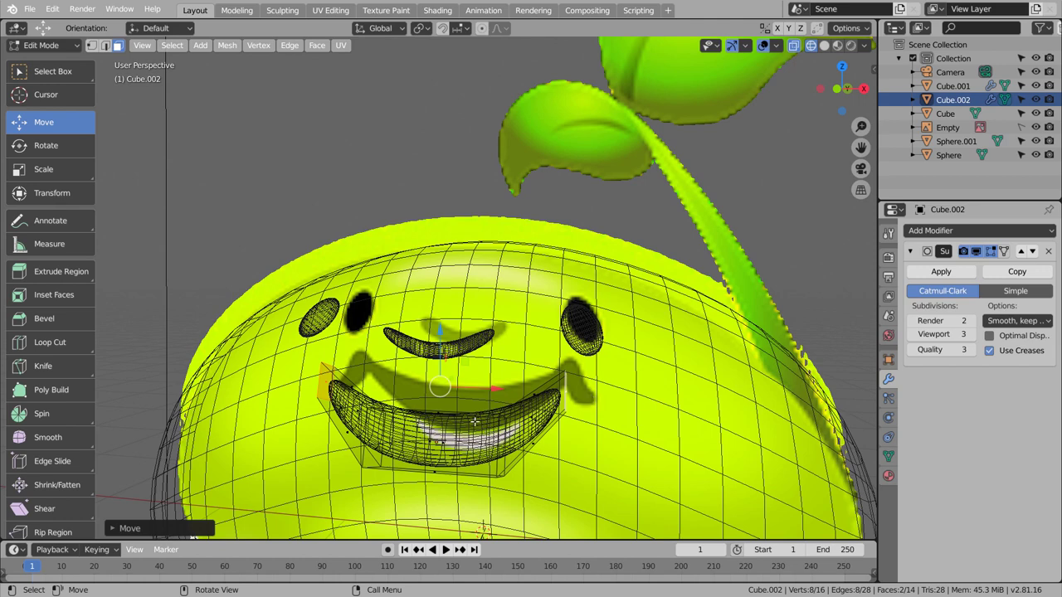
{"action": "middle_click_drag", "start_coordinate": [497, 419], "coordinate": [491, 407]}
{"action": "key", "text": "KP_1"}
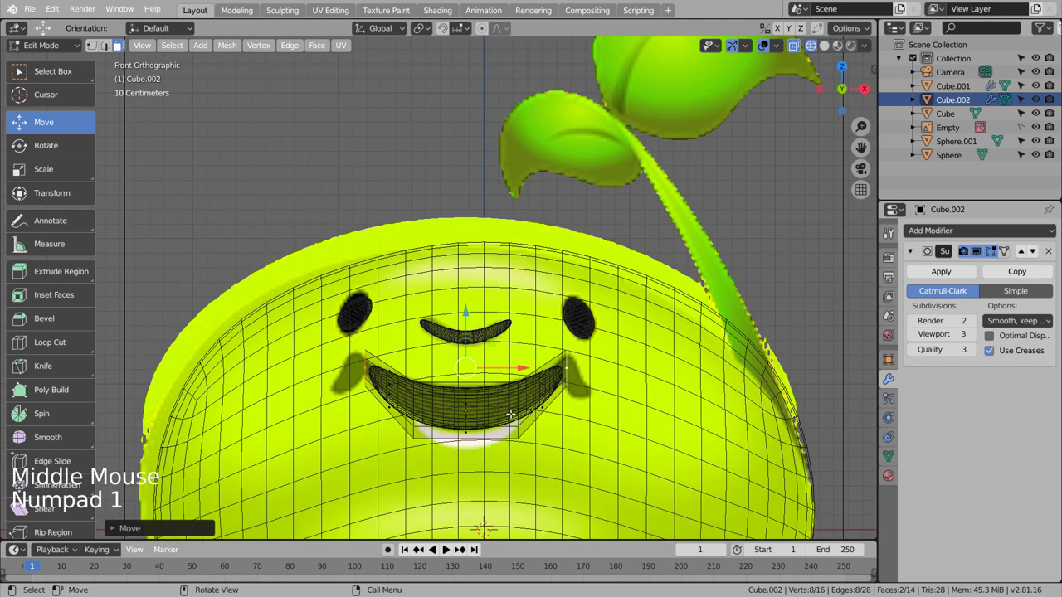
{"action": "key", "text": "ctrl+r"}
{"action": "left_click", "coordinate": [469, 406]}
{"action": "key", "text": "Tab"}
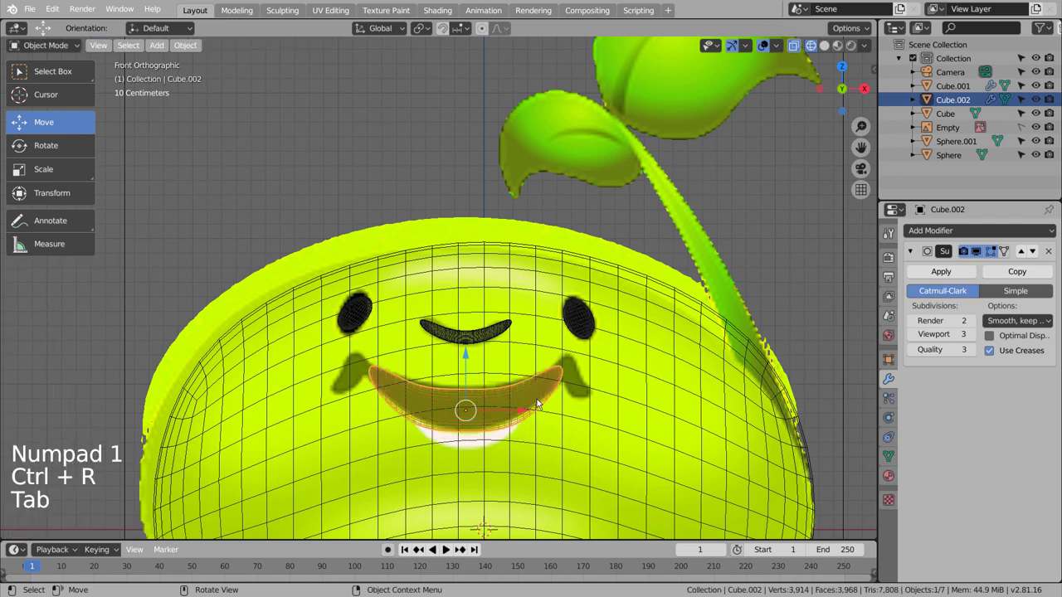
- Box-select the half of the mouth on the negative X side of the centre loop and delete its faces
{"action": "key", "text": "Tab"}
{"action": "left_click", "coordinate": [628, 392]}
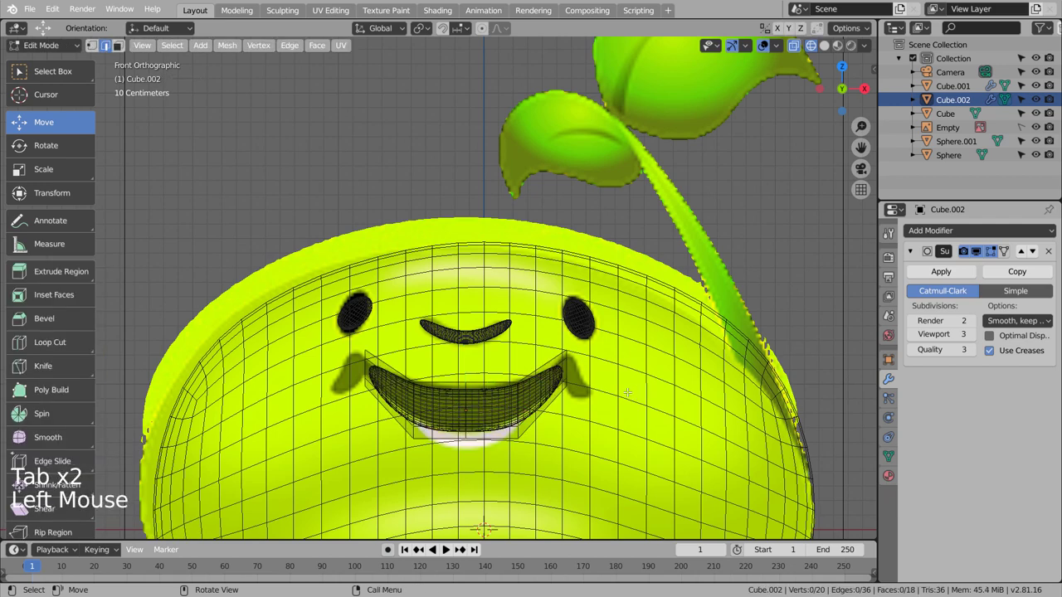
{"action": "key", "text": "b"}
{"action": "left_click_drag", "start_coordinate": [331, 321], "coordinate": [467, 494]}
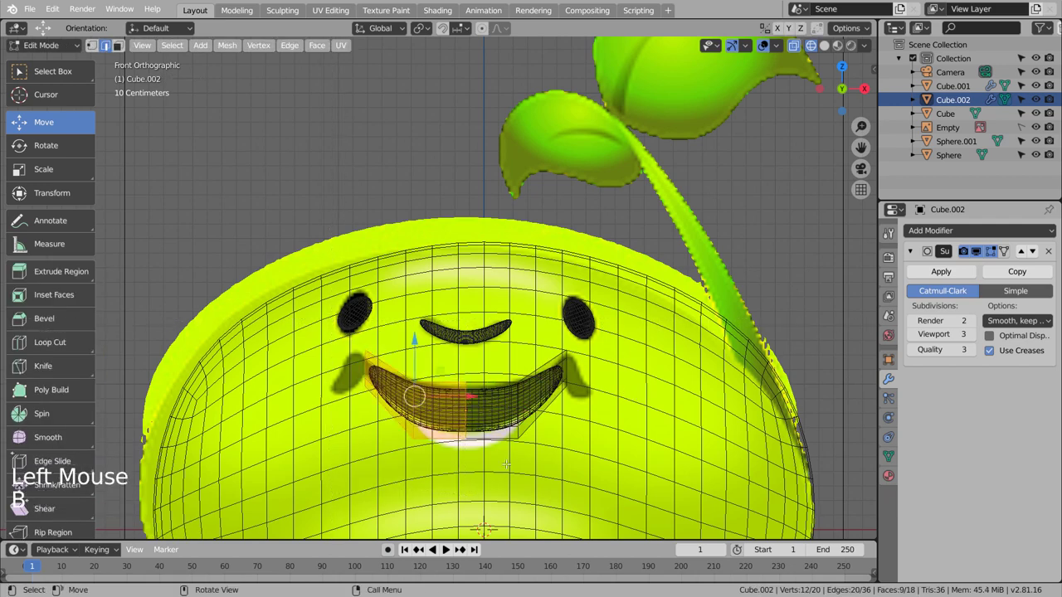
{"action": "key", "text": "x"}
{"action": "left_click", "coordinate": [504, 453]}
- Select the end face at the outer corner of the remaining mouth half and return to the front view
{"action": "middle_click_drag", "start_coordinate": [607, 446], "coordinate": [431, 419], "text": "shift"}
{"action": "left_click", "coordinate": [468, 371]}
{"action": "key", "text": "3"}
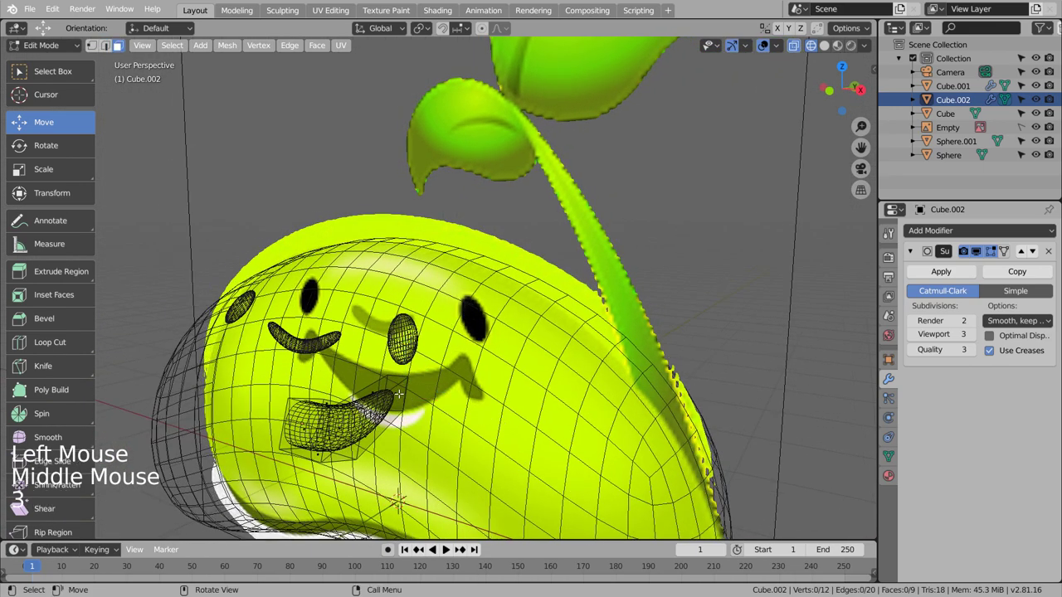
{"action": "left_click", "coordinate": [399, 393]}
{"action": "key", "text": "KP_1"}
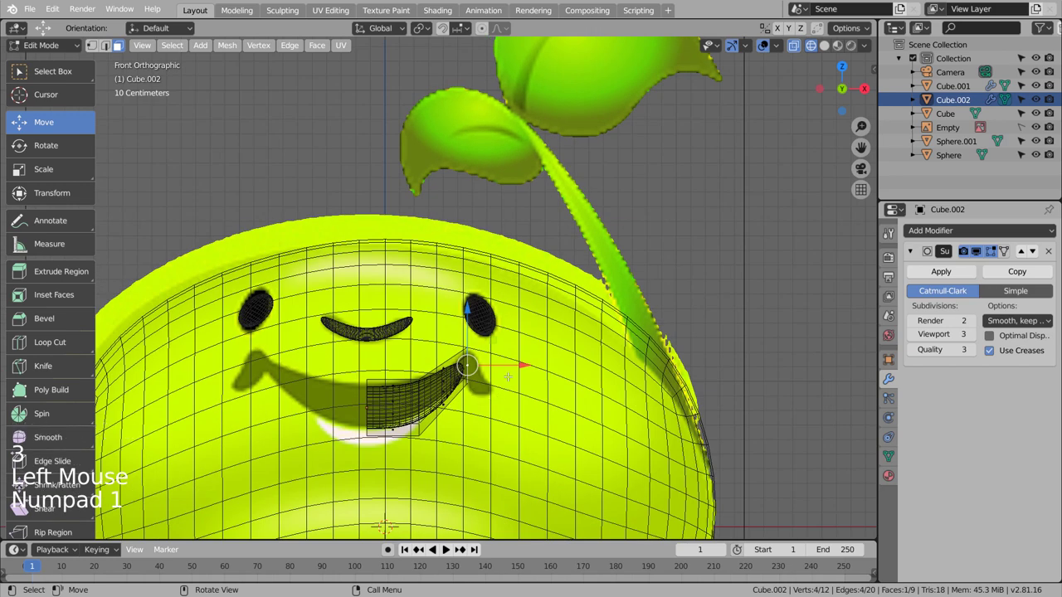
- Try to extrude the mouth's end face, scale it to about 0.4, rotate it, and move it toward the reference corner
{"action": "key", "text": "e"}
{"action": "key", "text": "s"}
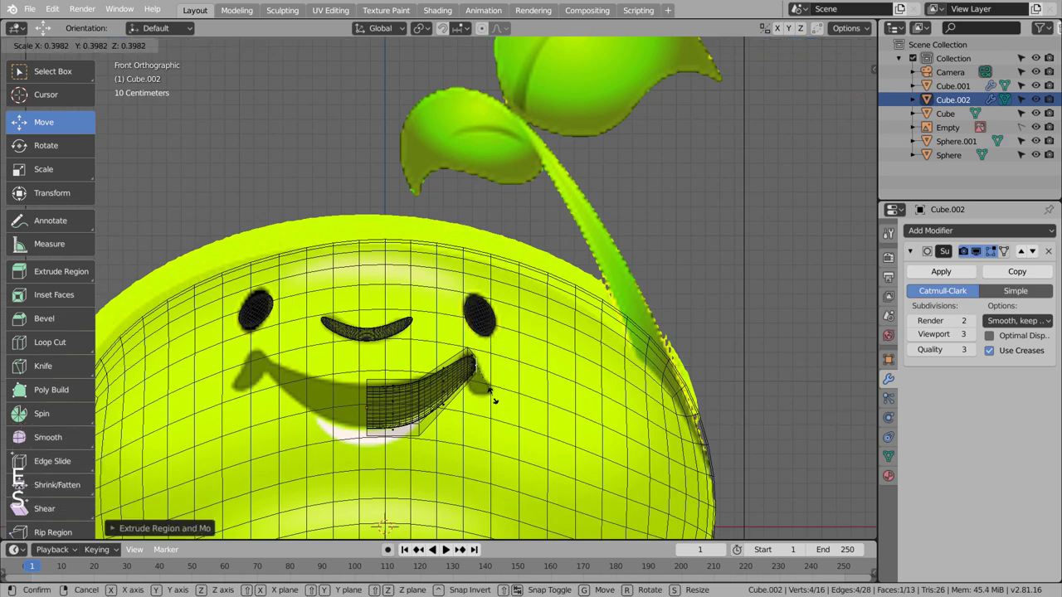
{"action": "key", "text": "r"}
{"action": "left_click", "coordinate": [493, 429]}
{"action": "key", "text": "g"}
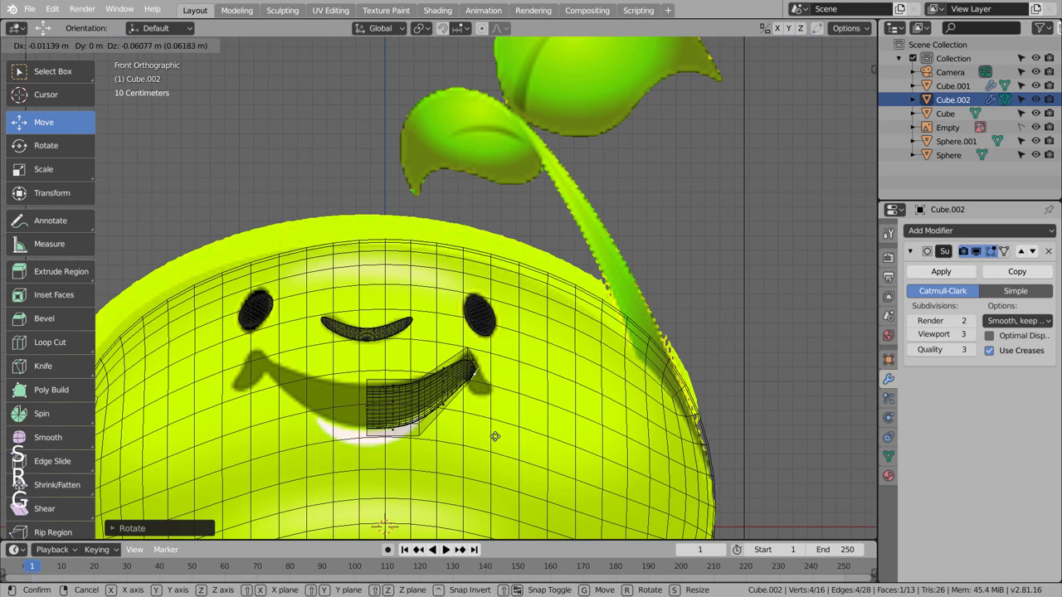
{"action": "left_click", "coordinate": [514, 445]}
- Try to extrude the mouth corner down over the reference's hooked tip and enlarge its end face about 2 times
{"action": "key", "text": "e"}
{"action": "key", "text": "g"}
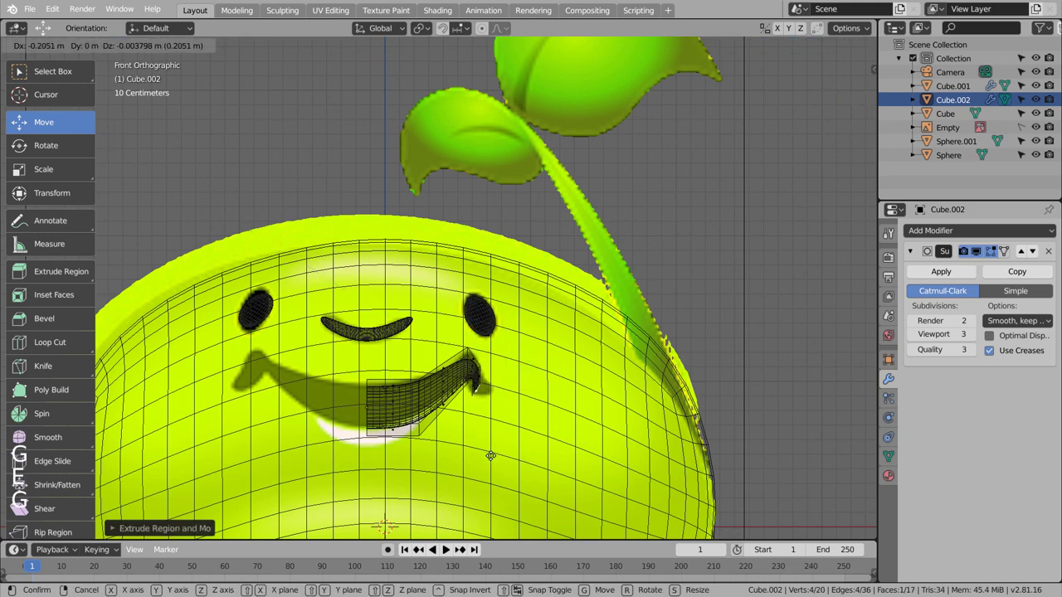
{"action": "left_click", "coordinate": [498, 457]}
{"action": "key", "text": "s"}
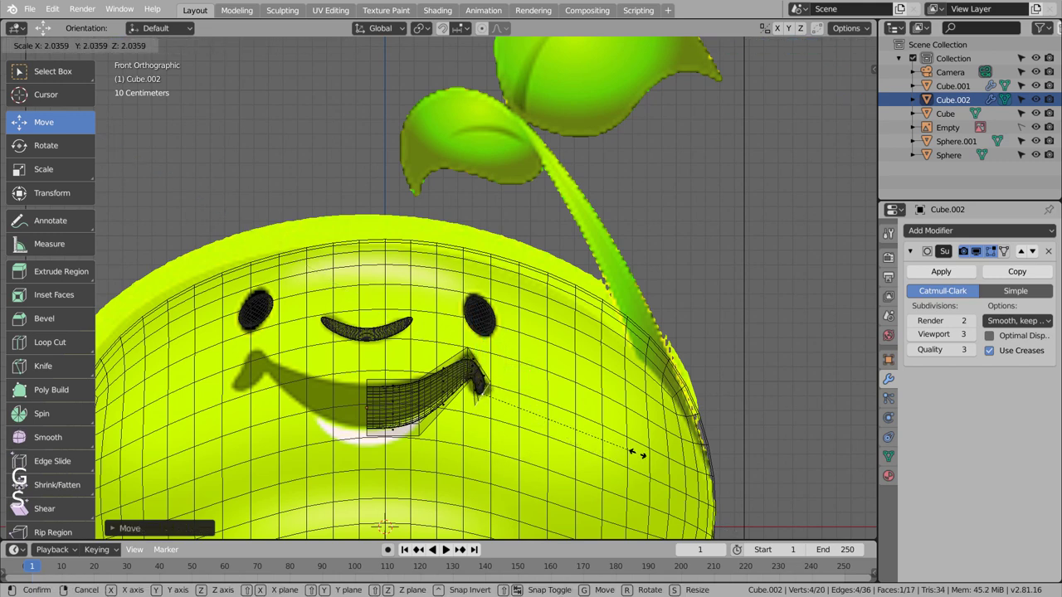
{"action": "left_click", "coordinate": [637, 454]}
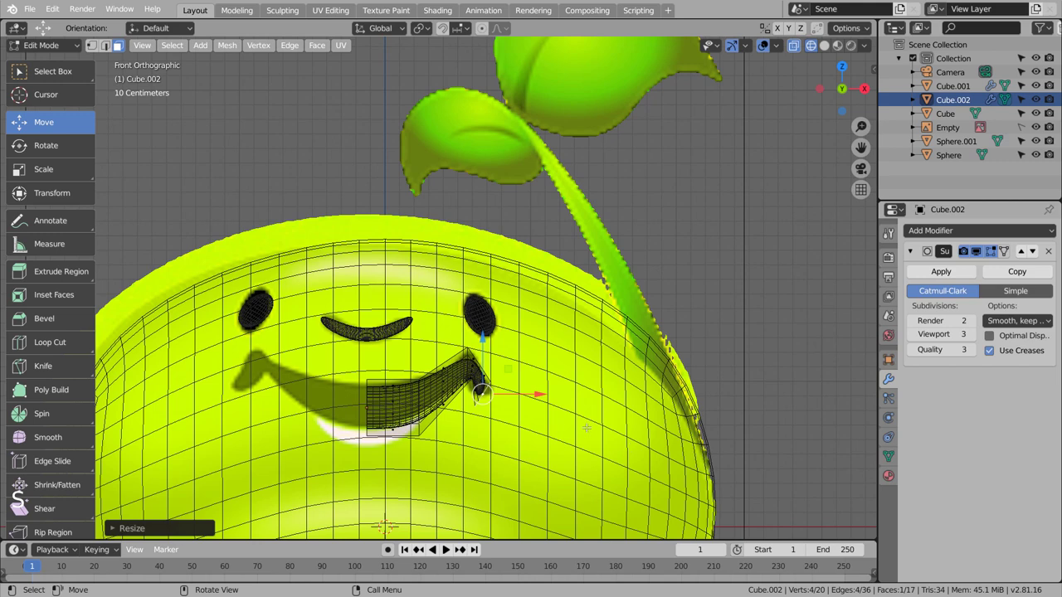
- Undo the extrusions, scaling, rotation and moves made at the mouth corner
{"action": "scroll", "coordinate": [586, 429], "scroll_direction": "up", "scroll_amount": 4}
{"action": "key", "text": "ctrl+z"}
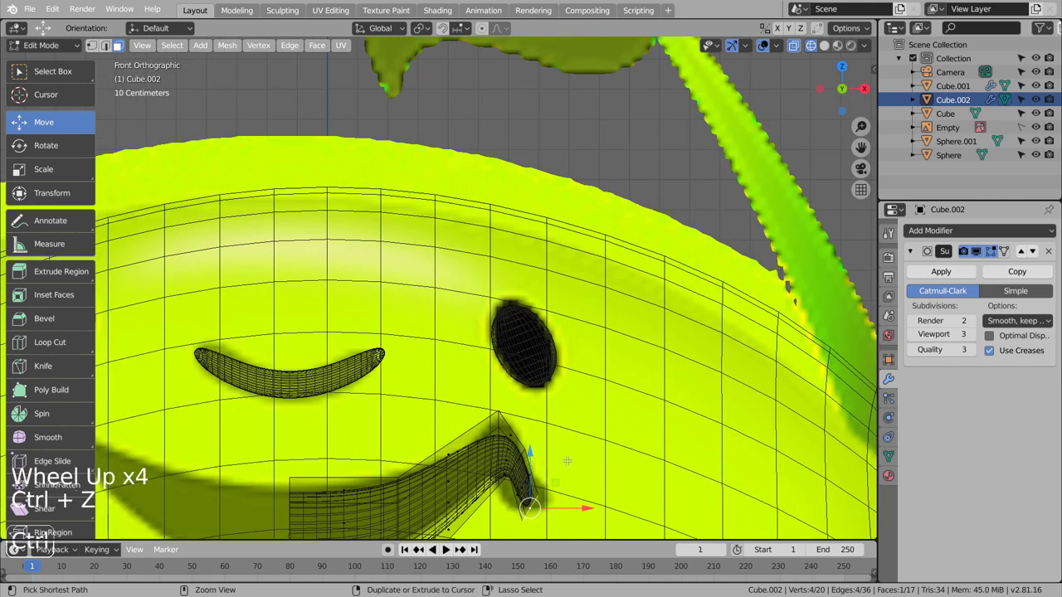
{"action": "key", "text": "ctrl+z"}
{"action": "key", "text": "ctrl+z"}
{"action": "key", "text": "ctrl+z"}
{"action": "key", "text": "ctrl+z"}
{"action": "key", "text": "ctrl+z"}
{"action": "key", "text": "ctrl+z"}
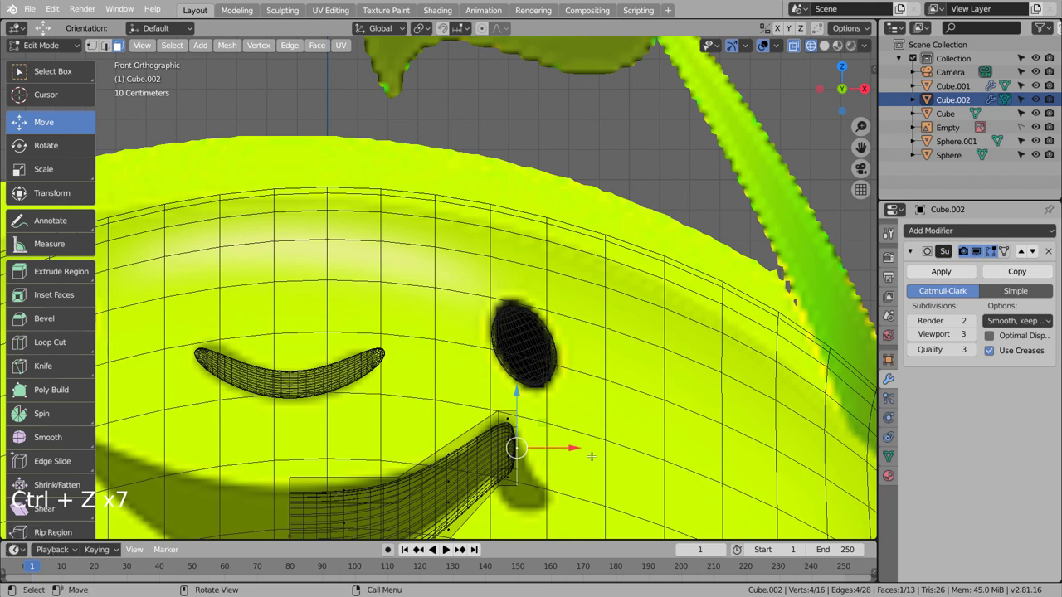
{"action": "key", "text": "ctrl+z"}
- Extrude the mouth's end face outward about 0.07 m, and extrude the new section's top face upward about 0.04 m
{"action": "key", "text": "e"}
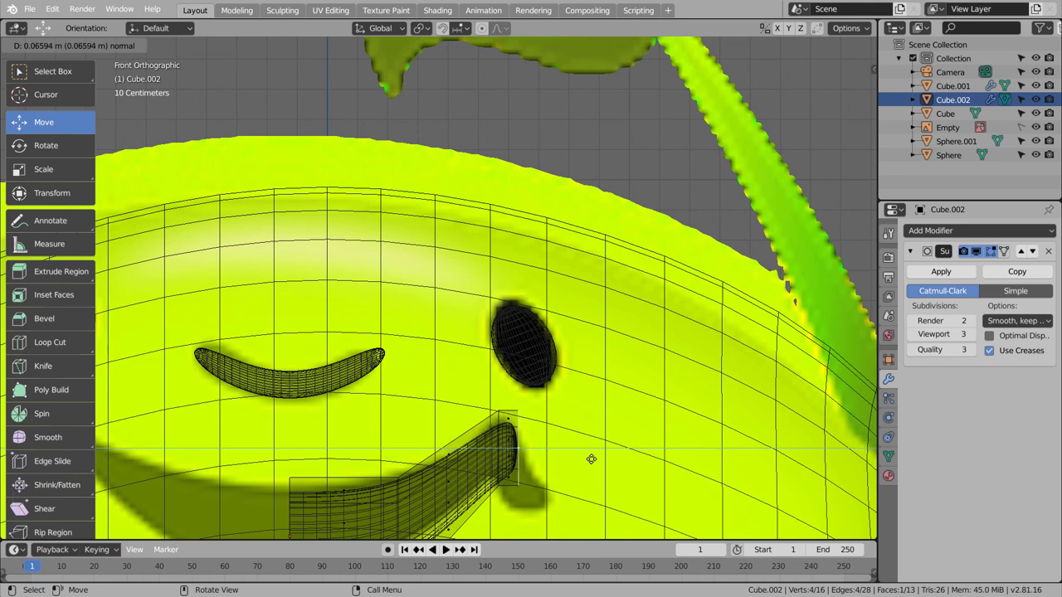
{"action": "left_click", "coordinate": [591, 459]}
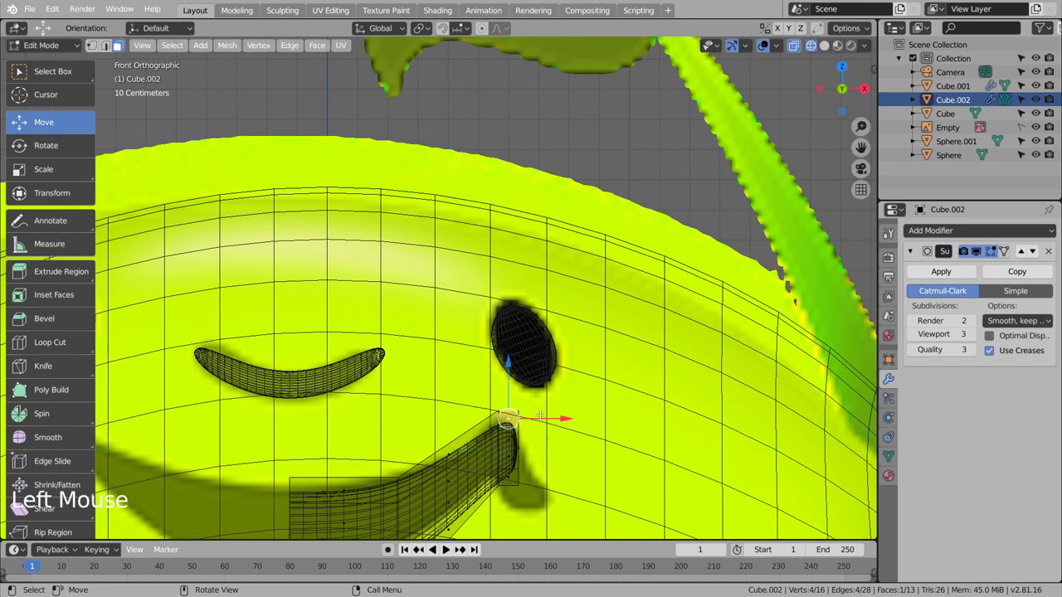
{"action": "key", "text": "e"}
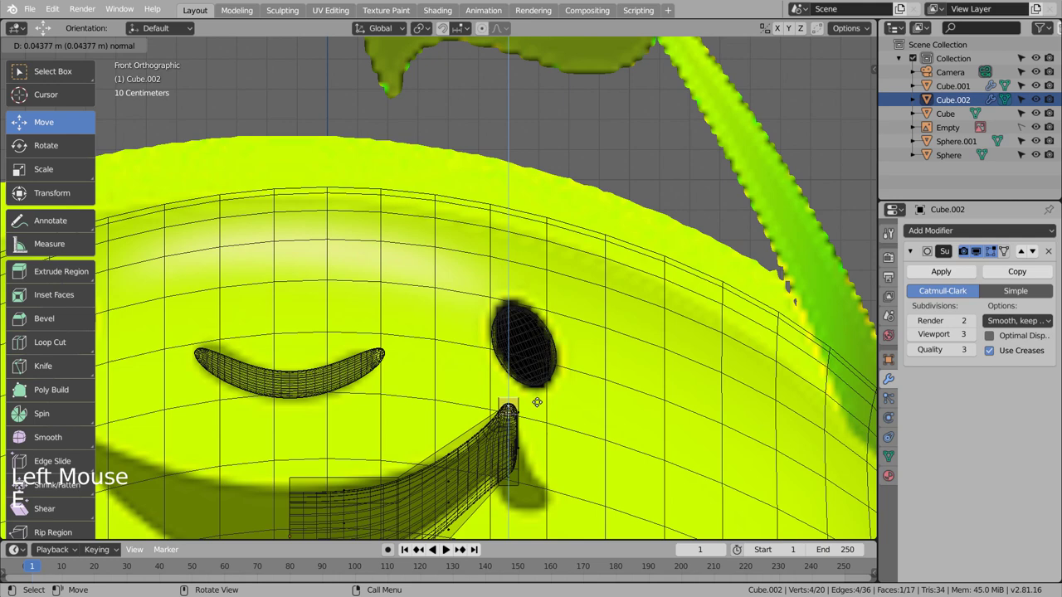
- Add two loop cuts through the mouth's corner section, sliding the second one toward its outer side
{"action": "scroll", "coordinate": [537, 403], "scroll_direction": "up", "scroll_amount": 5}
{"action": "key", "text": "shift+z"}
{"action": "mouse_move", "coordinate": [621, 520]}
{"action": "middle_mouse_down", "text": "shift"}
{"action": "mouse_move", "coordinate": [588, 233]}
{"action": "mouse_move", "coordinate": [605, 384]}
{"action": "mouse_move", "coordinate": [637, 394]}
{"action": "mouse_move", "coordinate": [490, 360]}
{"action": "middle_mouse_up", "text": "shift"}
{"action": "key", "text": "shift+z"}
{"action": "scroll", "coordinate": [604, 382], "scroll_direction": "down", "scroll_amount": 4}
{"action": "key", "text": "ctrl+r"}
{"action": "left_click", "coordinate": [488, 361]}
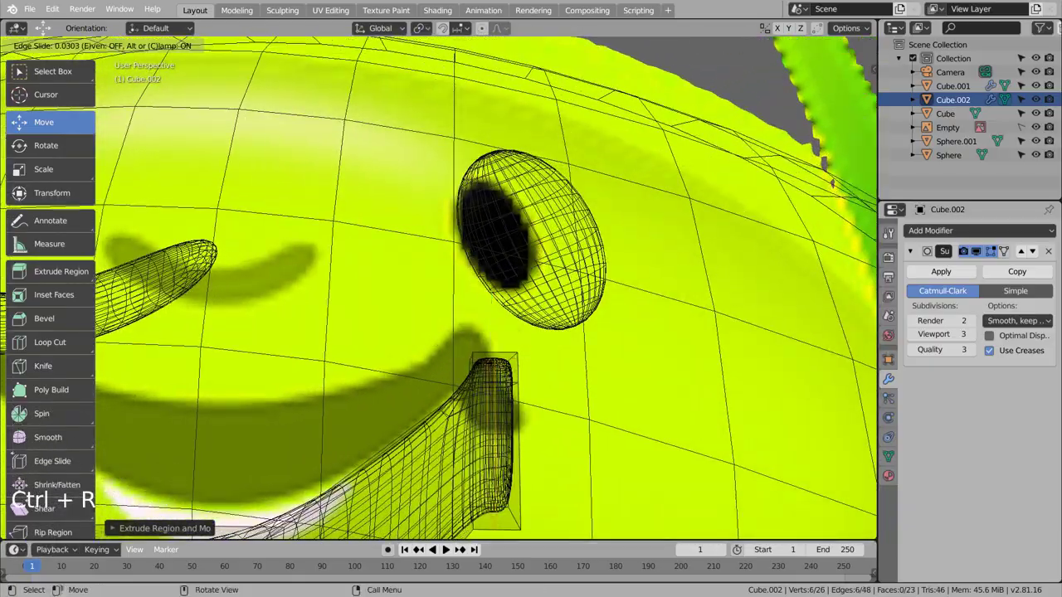
{"action": "left_click", "coordinate": [534, 422]}
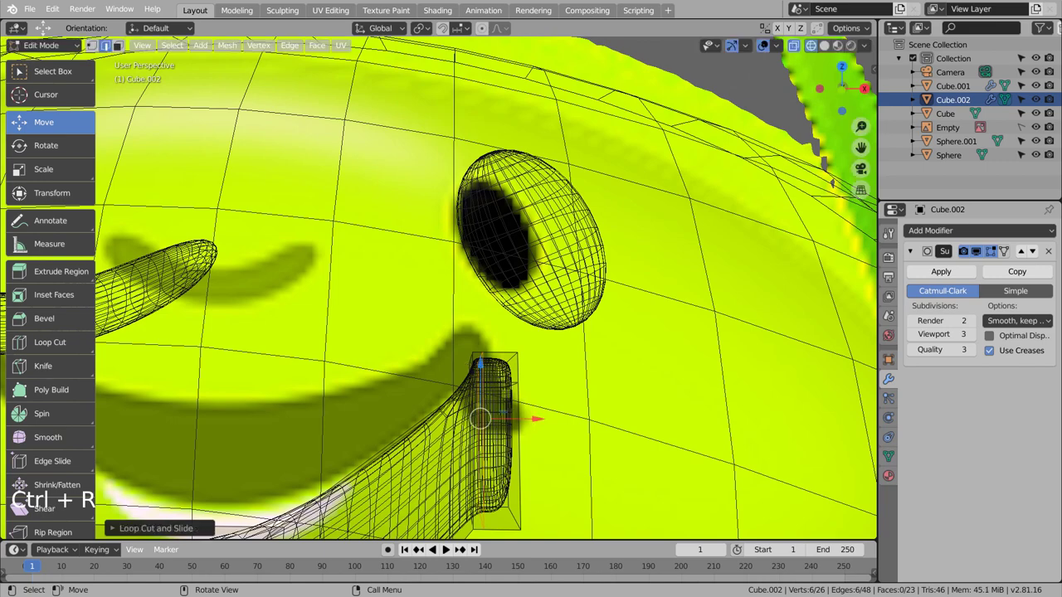
{"action": "key", "text": "ctrl+r"}
{"action": "left_click", "coordinate": [534, 421]}
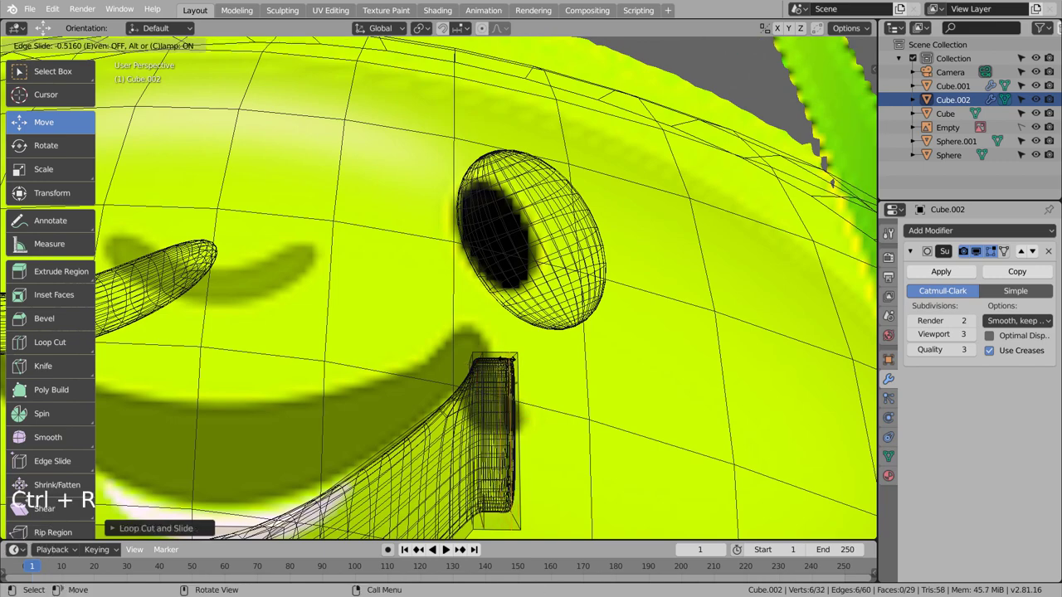
{"action": "left_click", "coordinate": [510, 365]}
- Extrude the bottom face of the mouth's corner section downward, then check it against the reference from the front
{"action": "middle_click_drag", "start_coordinate": [615, 429], "coordinate": [580, 419]}
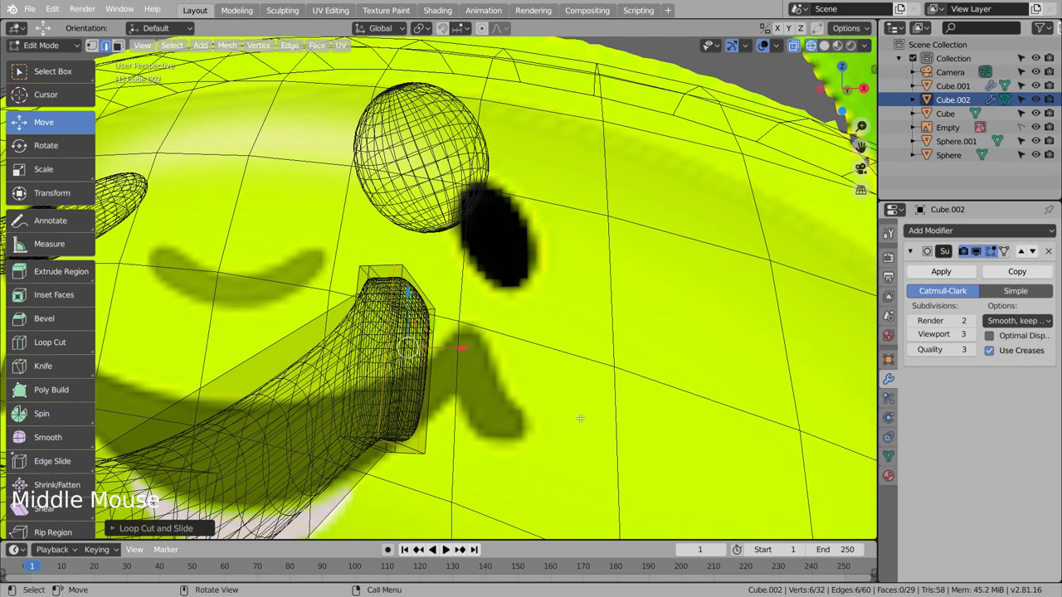
{"action": "key", "text": "3"}
{"action": "left_click", "coordinate": [392, 445]}
{"action": "middle_click_drag", "start_coordinate": [392, 445], "coordinate": [622, 415]}
{"action": "key", "text": "e"}
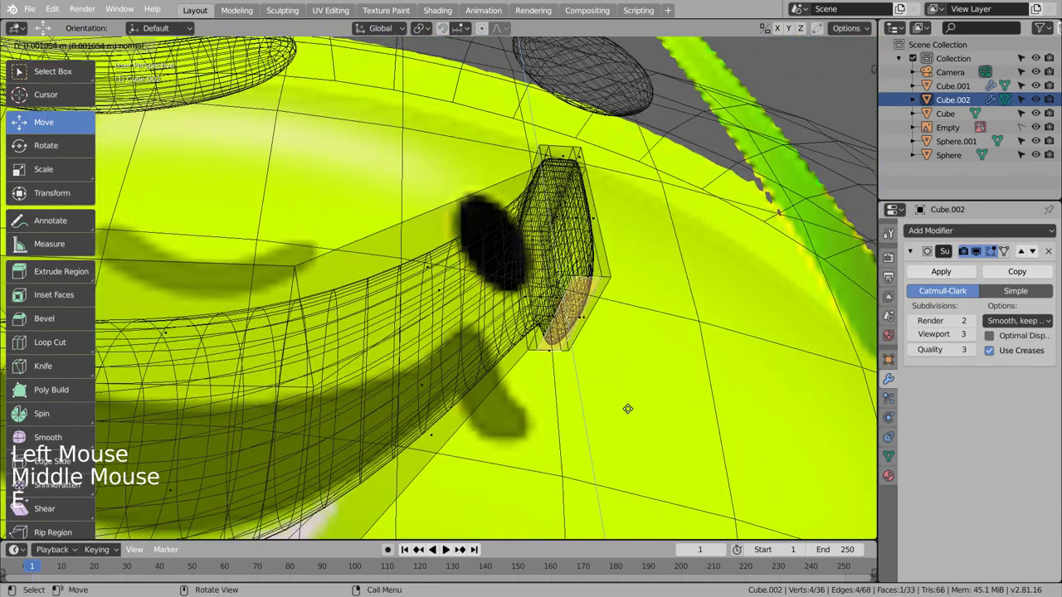
{"action": "left_click", "coordinate": [632, 429]}
{"action": "key", "text": "KP_3"}
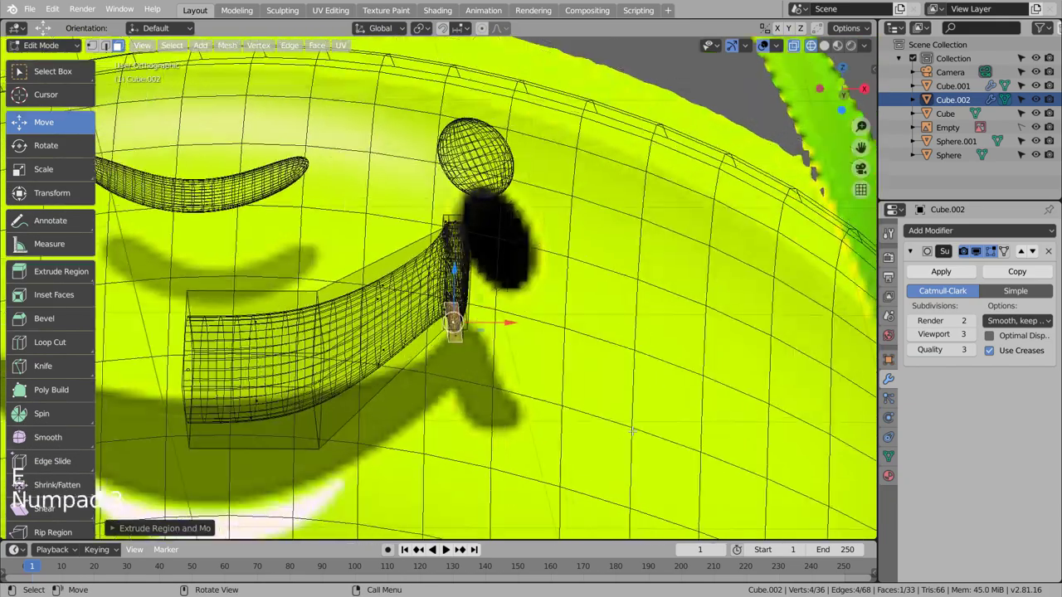
{"action": "key", "text": "KP_1"}
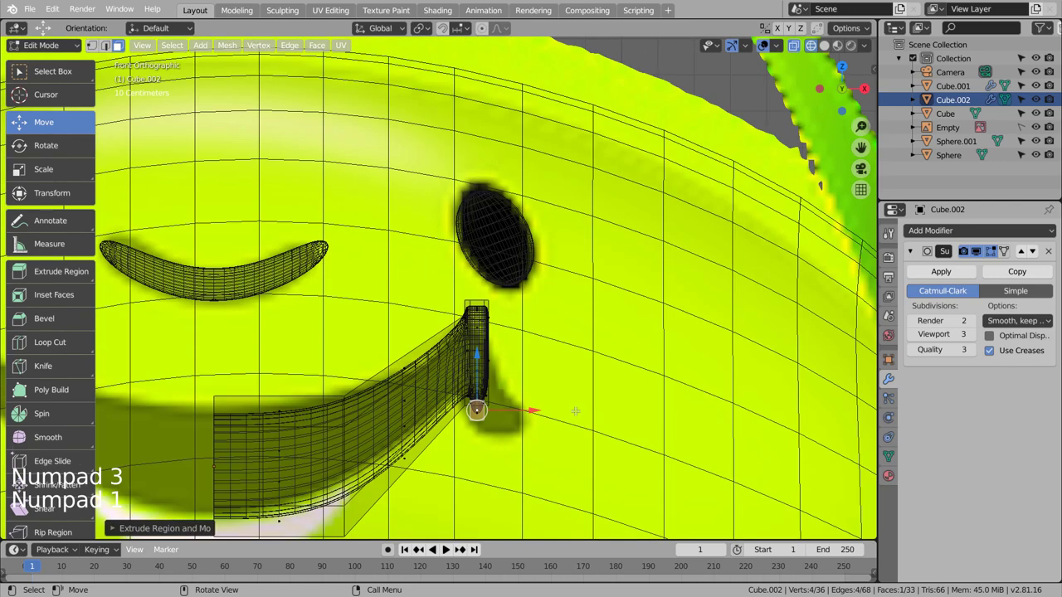
- Rotate and move the lower part of the mouth's corner section so it slants along the reference's hooked tip
{"action": "left_click", "coordinate": [541, 338]}
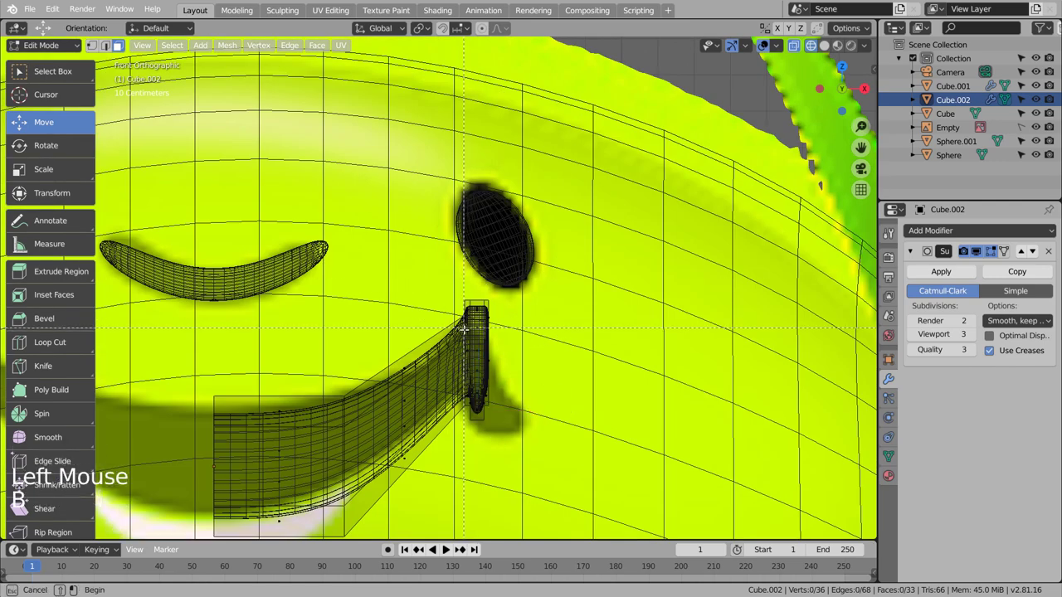
{"action": "key", "text": "b"}
{"action": "left_click_drag", "start_coordinate": [503, 420], "coordinate": [503, 420]}
{"action": "key", "text": "r"}
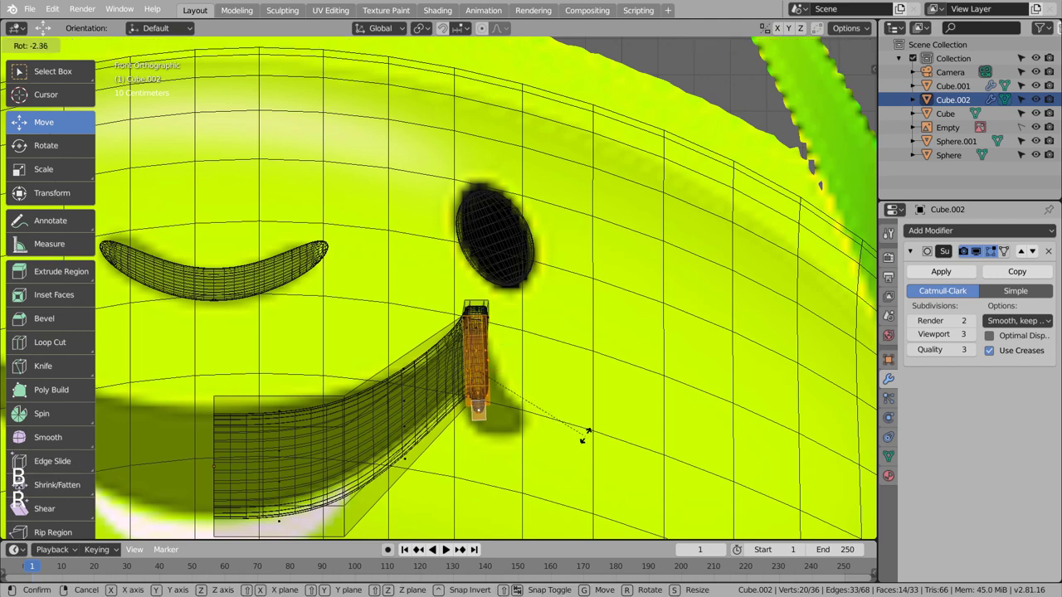
{"action": "left_click", "coordinate": [597, 431]}
{"action": "key", "text": "g"}
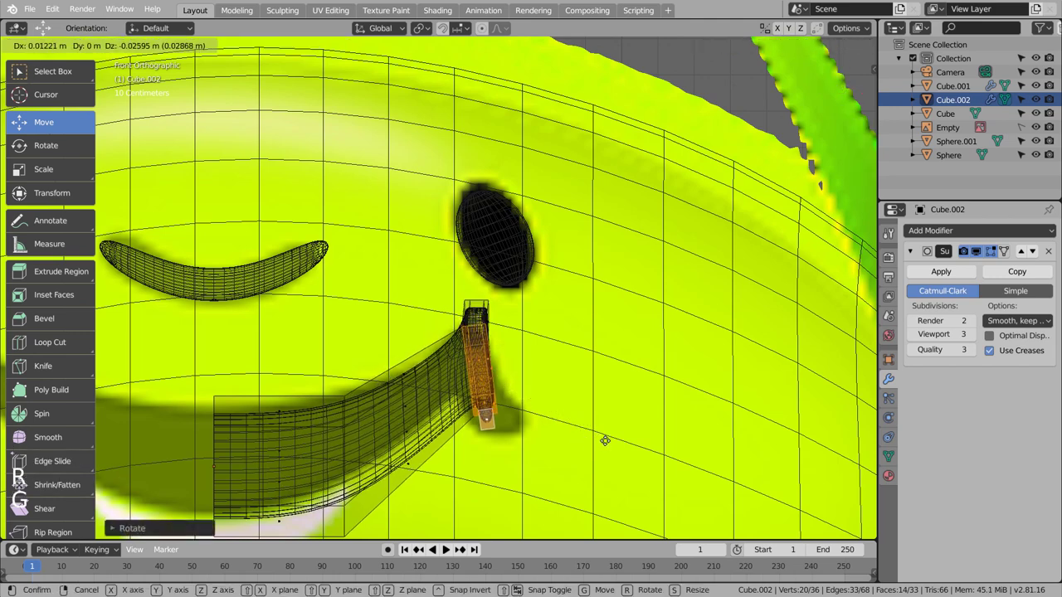
{"action": "left_click", "coordinate": [604, 437]}
{"action": "key", "text": "r"}
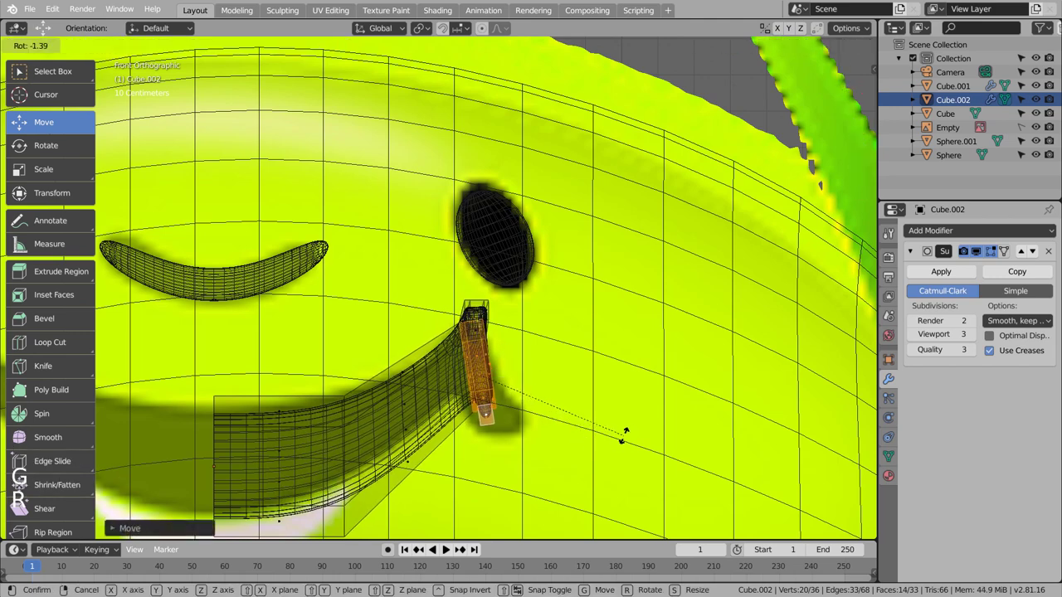
{"action": "left_click", "coordinate": [623, 434]}
- Move the lowest part of the mouth's corner section outward onto the reference's hook end
{"action": "left_click", "coordinate": [585, 427]}
{"action": "key", "text": "b"}
{"action": "left_click_drag", "start_coordinate": [457, 383], "coordinate": [515, 431]}
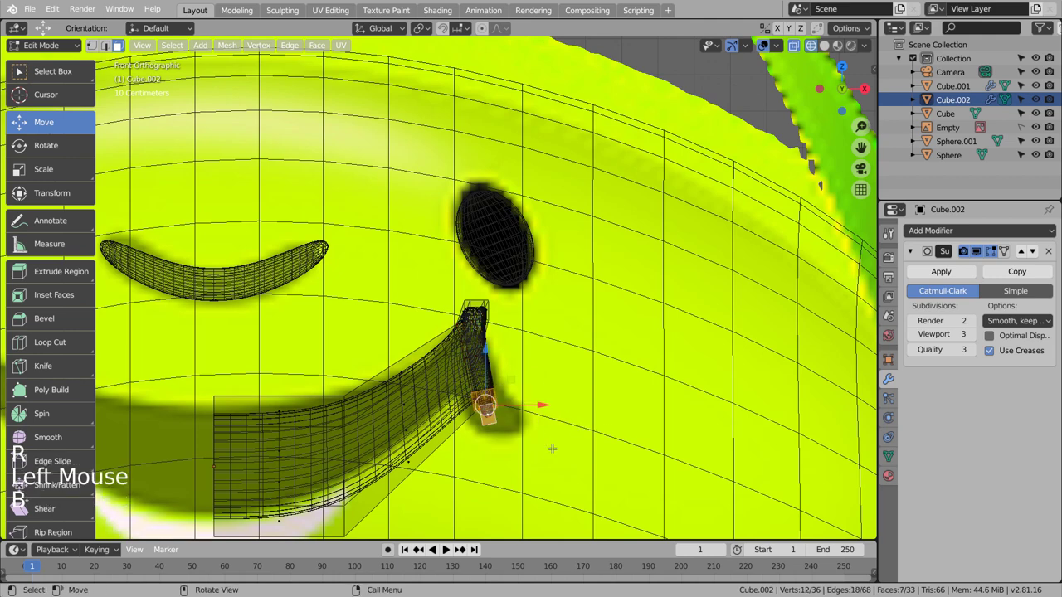
{"action": "key", "text": "g"}
{"action": "left_click", "coordinate": [566, 452]}
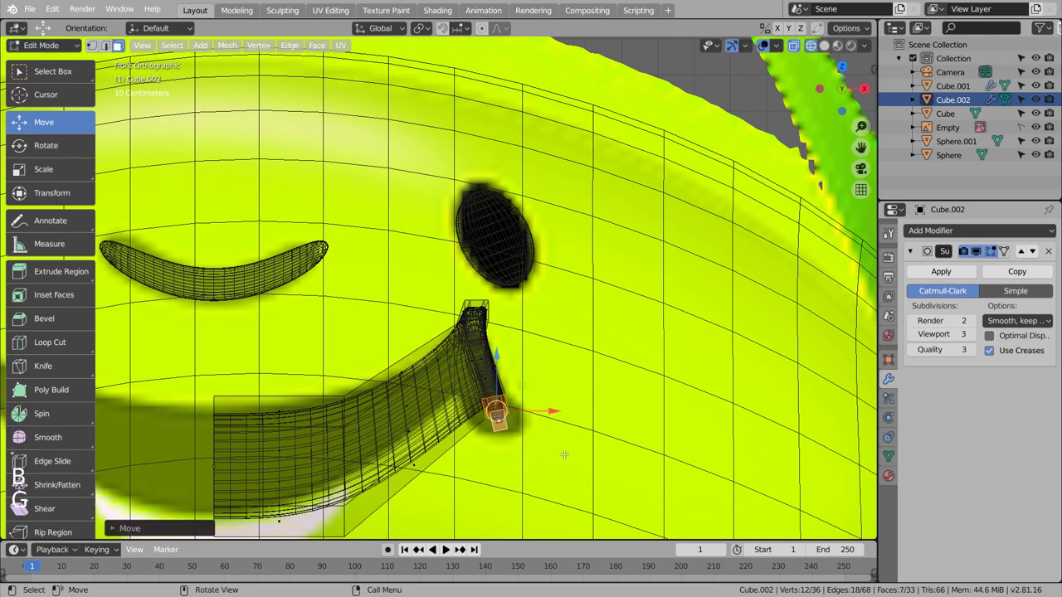
- Move the whole mouth object forward along Y so it protrudes from the front of the bean's face
{"action": "key", "text": "Tab"}
{"action": "key", "text": "shift+z"}
{"action": "scroll", "coordinate": [579, 439], "scroll_direction": "down", "scroll_amount": 2}
{"action": "scroll", "coordinate": [581, 435], "scroll_direction": "down", "scroll_amount": 2}
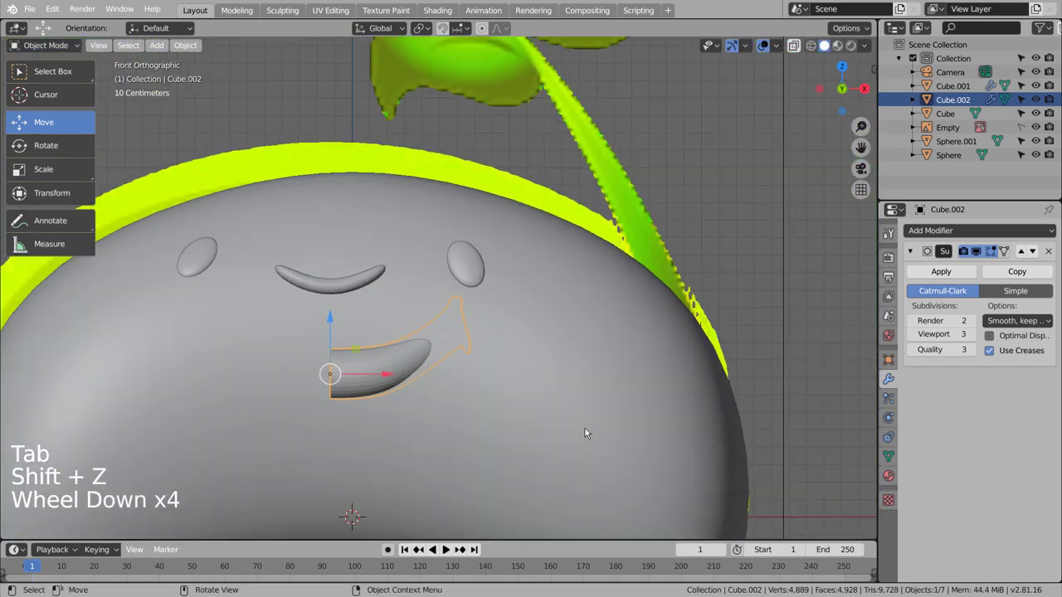
{"action": "middle_click_drag", "start_coordinate": [585, 428], "coordinate": [509, 453]}
{"action": "key", "text": "Tab"}
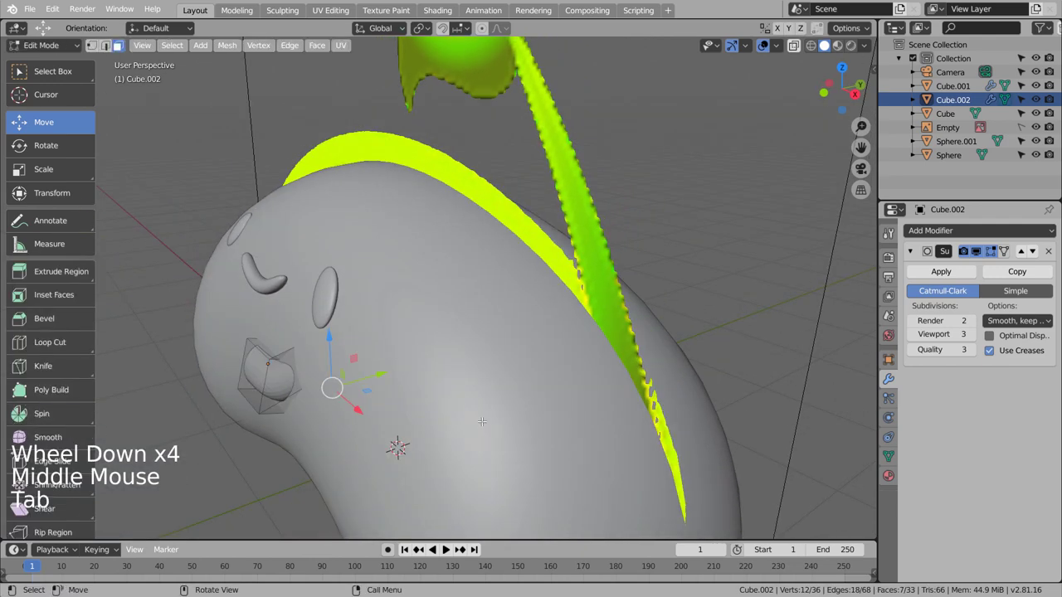
{"action": "key", "text": "KP_7"}
{"action": "key", "text": "shift+z"}
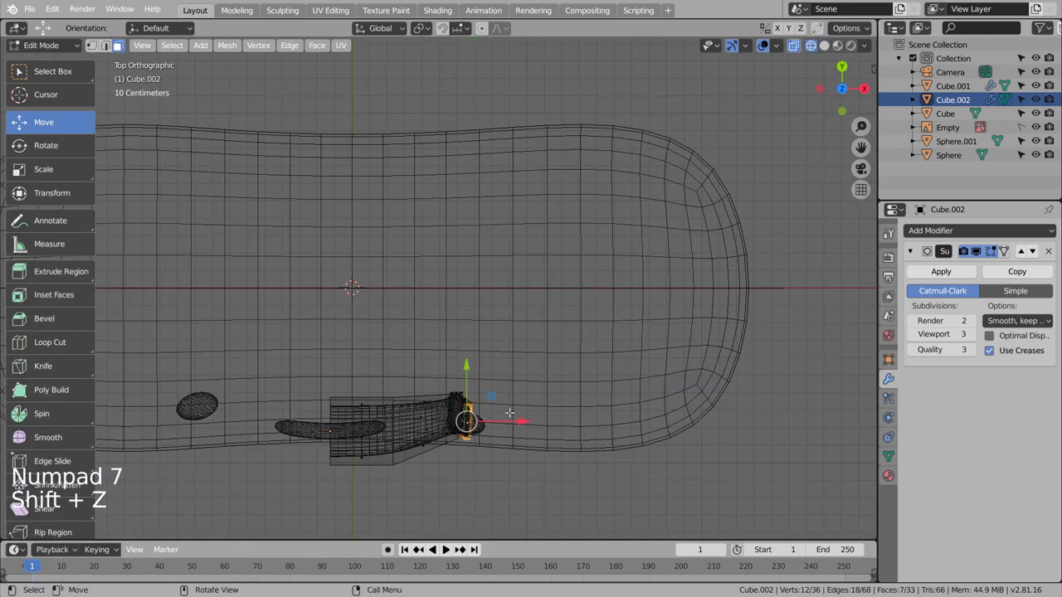
{"action": "left_click", "coordinate": [527, 404]}
{"action": "key", "text": "Tab"}
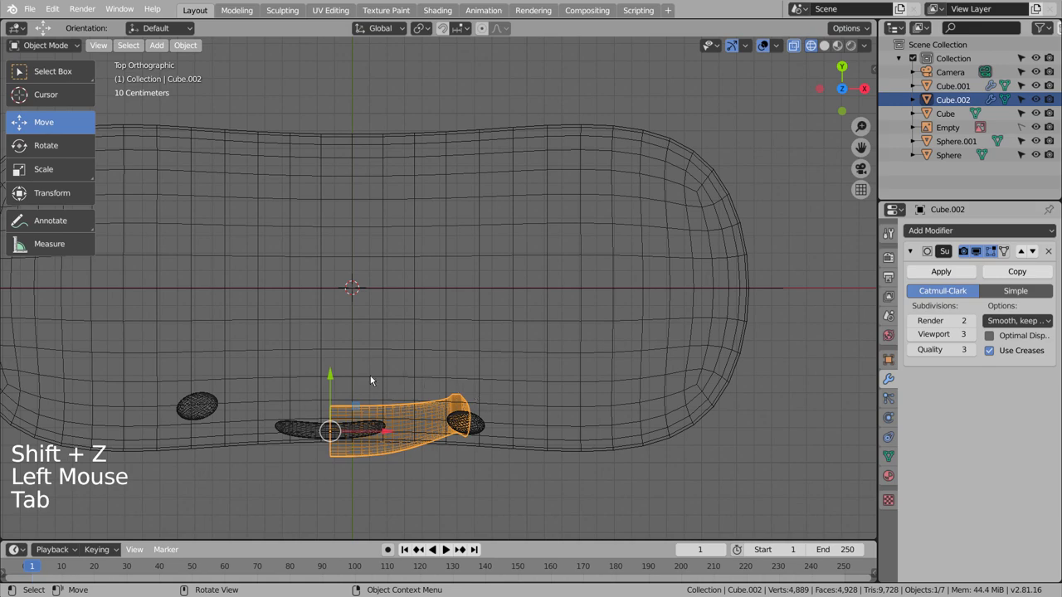
{"action": "left_click_drag", "start_coordinate": [333, 371], "coordinate": [334, 390]}
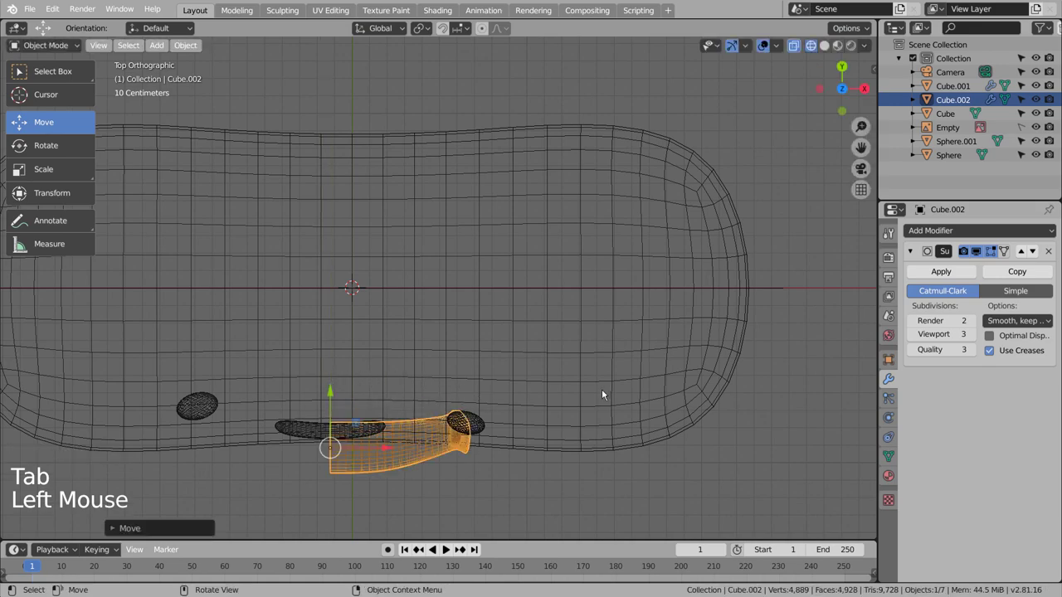
- Apply smooth shading to the mouth object
{"action": "mouse_move", "coordinate": [602, 388]}
{"action": "middle_mouse_down"}
{"action": "mouse_move", "coordinate": [605, 398]}
{"action": "mouse_move", "coordinate": [618, 388]}
{"action": "mouse_move", "coordinate": [638, 354]}
{"action": "mouse_move", "coordinate": [507, 379]}
{"action": "middle_mouse_up"}
{"action": "key", "text": "shift+z"}
{"action": "left_click", "coordinate": [506, 374]}
{"action": "right_click", "coordinate": [505, 374]}
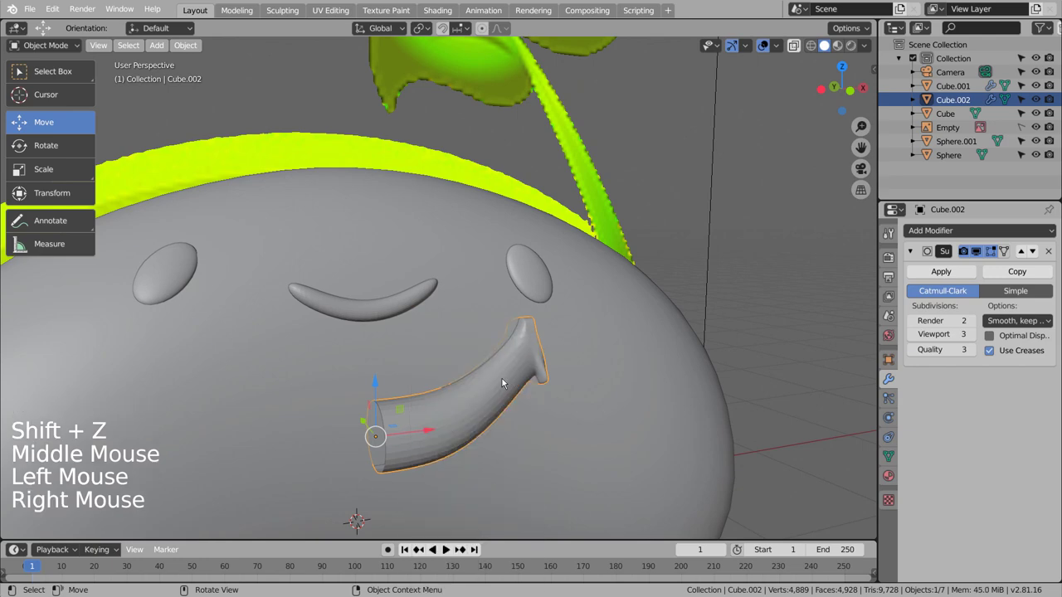
{"action": "right_click", "coordinate": [502, 378]}
{"action": "left_click", "coordinate": [498, 366]}
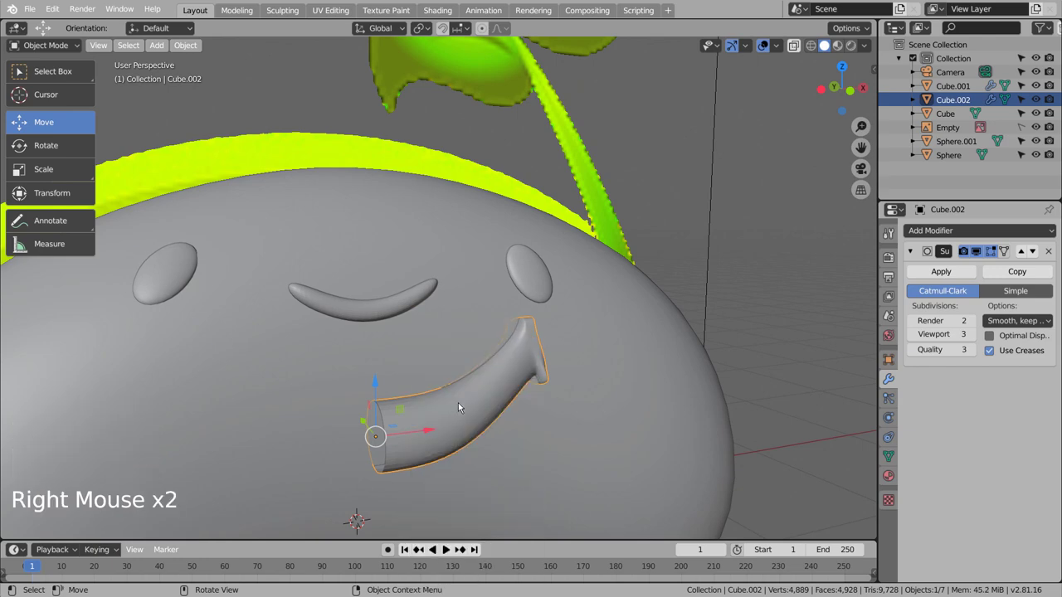
- Add a Mirror modifier on the X axis to the mouth to complete its other half
{"action": "middle_click_drag", "start_coordinate": [458, 402], "coordinate": [491, 402]}
{"action": "left_click", "coordinate": [555, 394]}
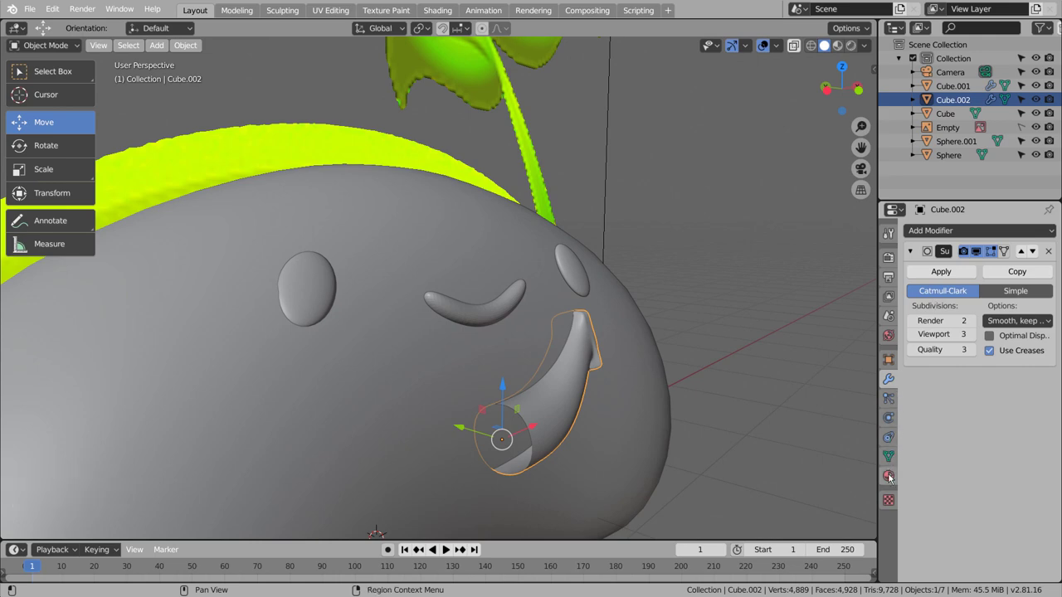
{"action": "left_click", "coordinate": [954, 234]}
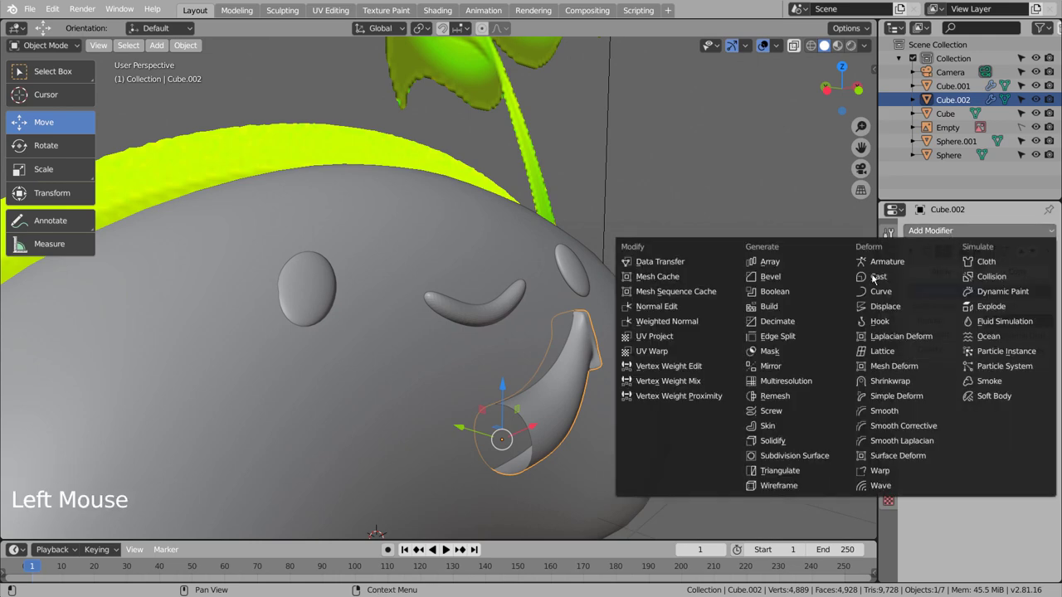
{"action": "left_click", "coordinate": [774, 369]}
{"action": "middle_click_drag", "start_coordinate": [747, 380], "coordinate": [580, 415]}
{"action": "scroll", "coordinate": [583, 415], "scroll_direction": "down", "scroll_amount": 4}
{"action": "left_click", "coordinate": [650, 422]}
{"action": "key", "text": "shift+z"}
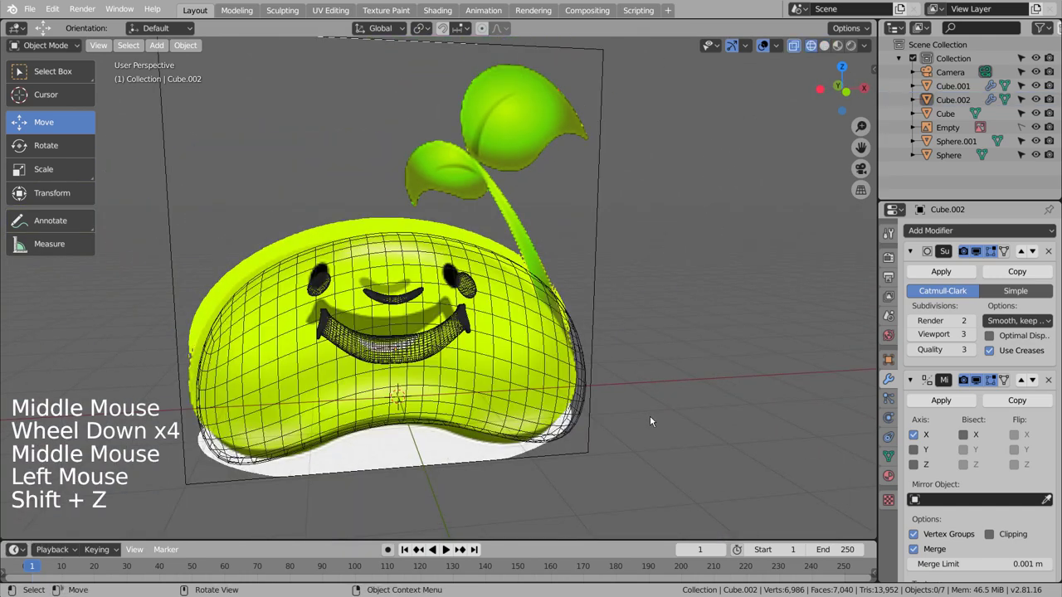
- Extrude the outer face at the bottom of the mouth's corner section outward about 0.04 m to form the hook
{"action": "scroll", "coordinate": [652, 421], "scroll_direction": "up", "scroll_amount": 3}
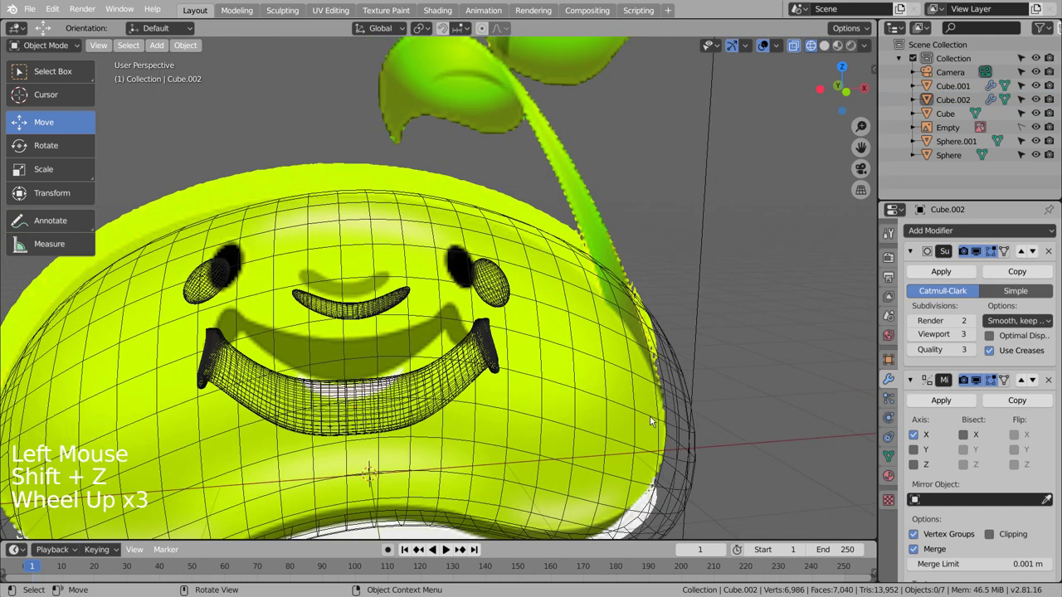
{"action": "key", "text": "KP_1"}
{"action": "scroll", "coordinate": [525, 363], "scroll_direction": "up", "scroll_amount": 3}
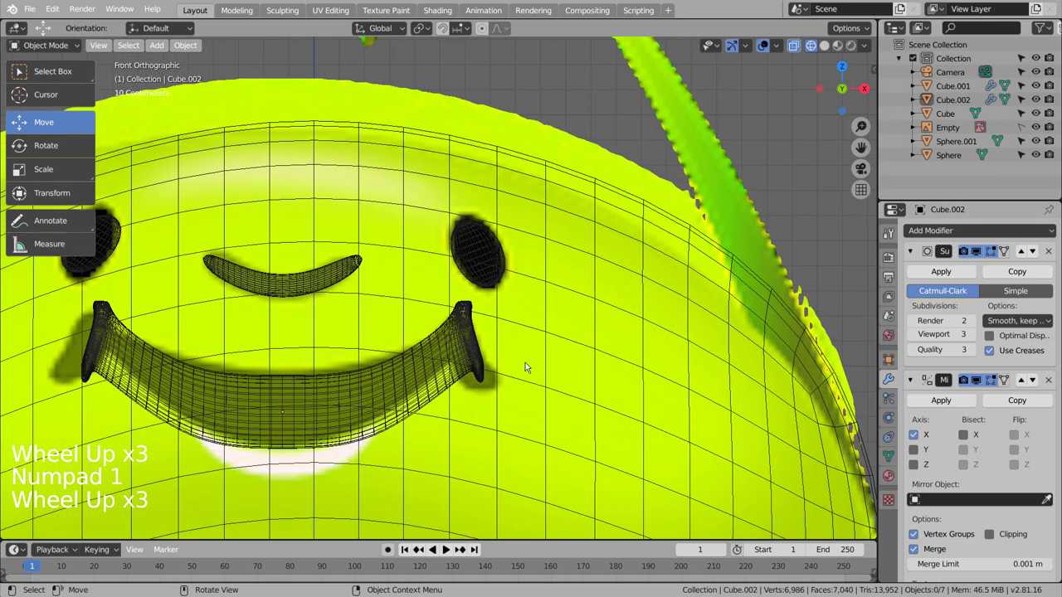
{"action": "key", "text": "Tab"}
{"action": "middle_click_drag", "start_coordinate": [529, 385], "coordinate": [449, 413]}
{"action": "left_click", "coordinate": [341, 431]}
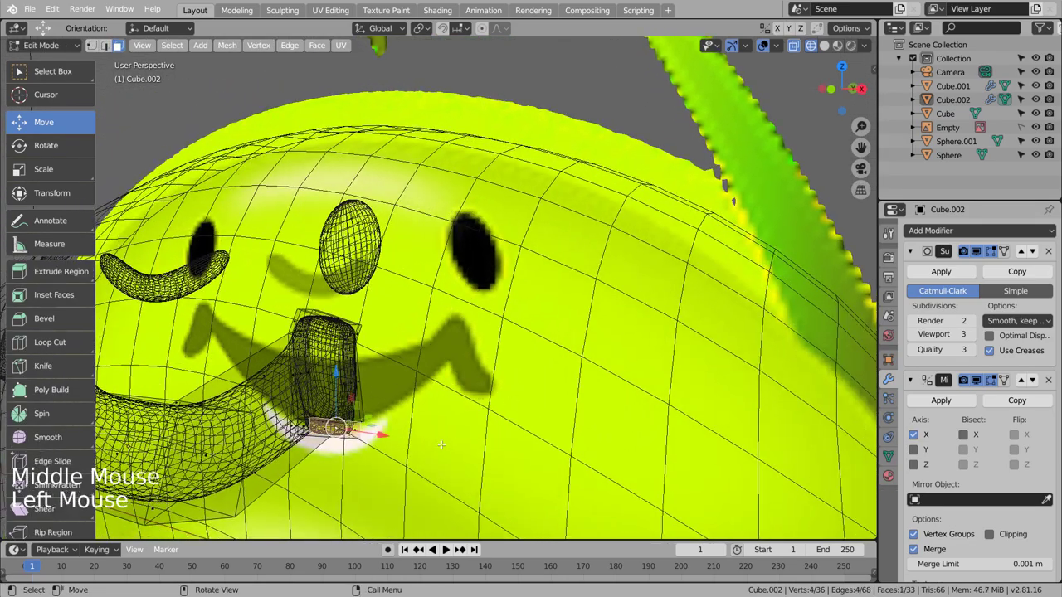
{"action": "middle_click_drag", "start_coordinate": [340, 431], "coordinate": [577, 445]}
{"action": "key", "text": "e"}
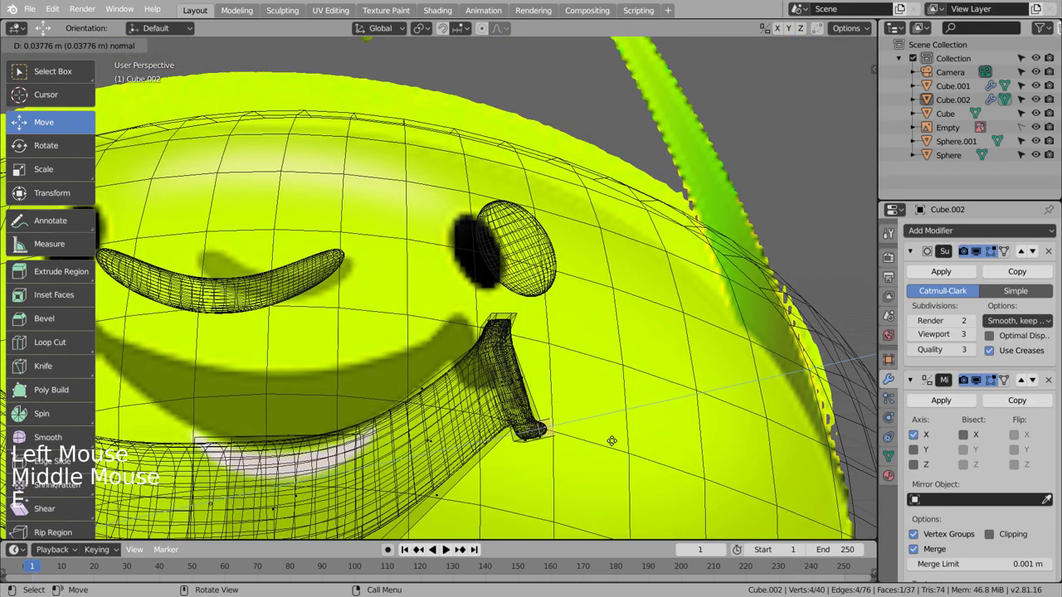
{"action": "left_click", "coordinate": [618, 440]}
{"action": "key", "text": "KP_1"}
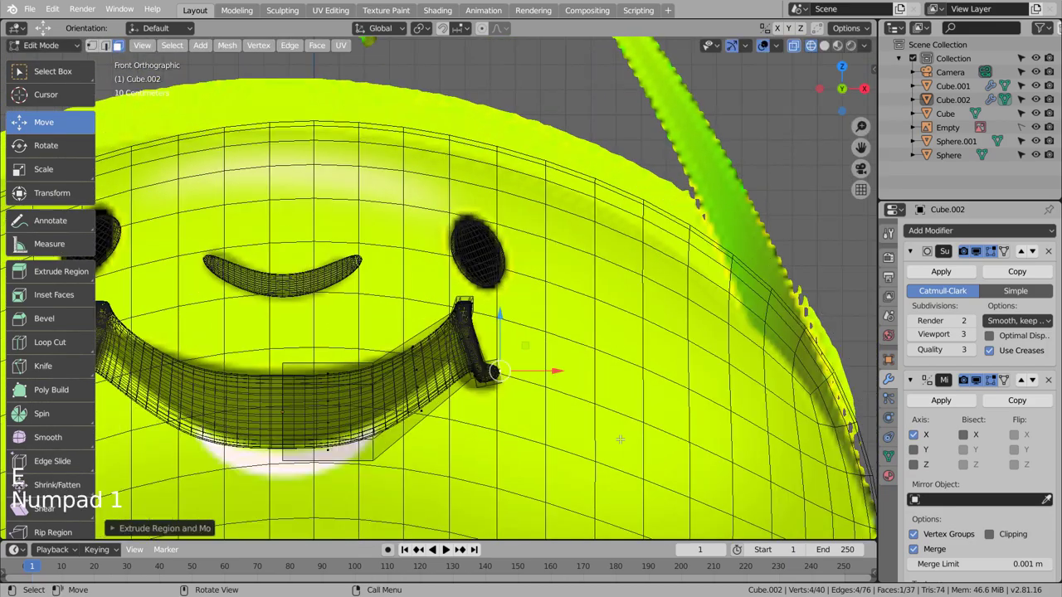
{"action": "key", "text": "shift+z"}
{"action": "left_click", "coordinate": [631, 439]}
{"action": "key", "text": "Tab"}
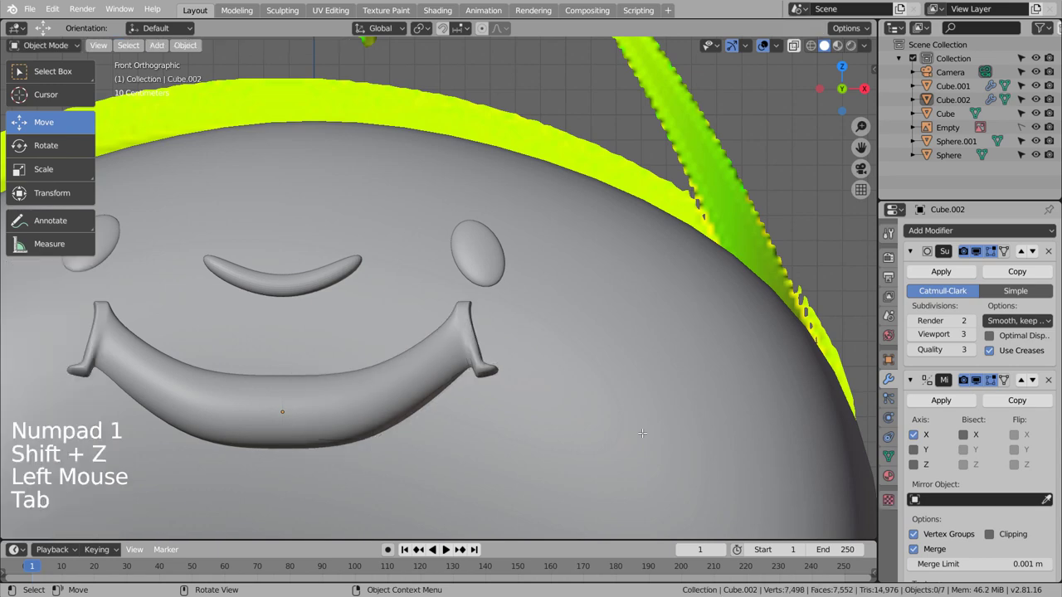
- Apply the mouth's Subdivision Surface modifier, keeping the Mirror modifier live
{"action": "left_click", "coordinate": [388, 414]}
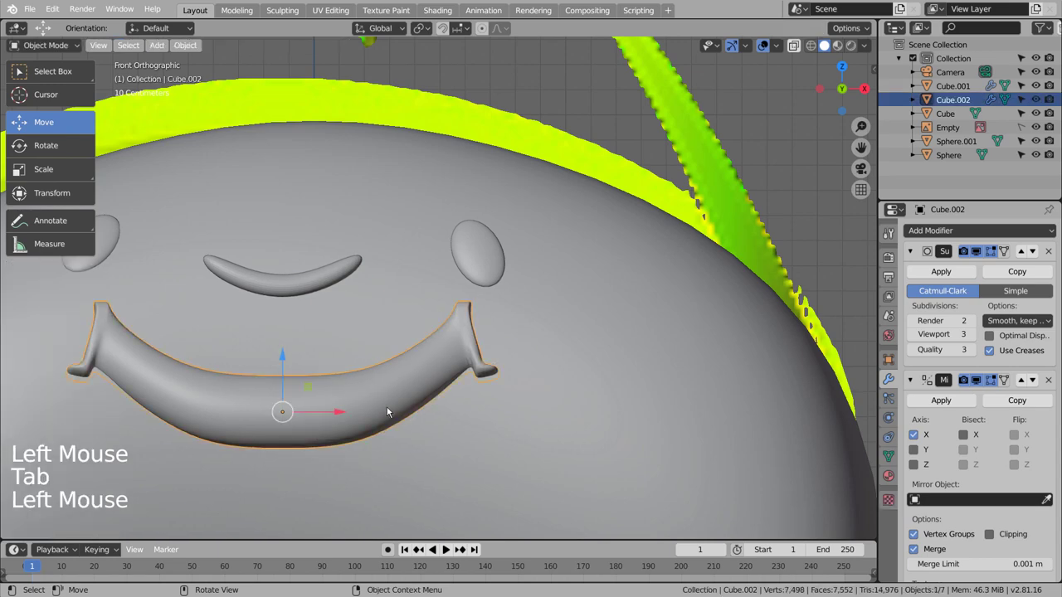
{"action": "middle_click_drag", "start_coordinate": [687, 426], "coordinate": [540, 441]}
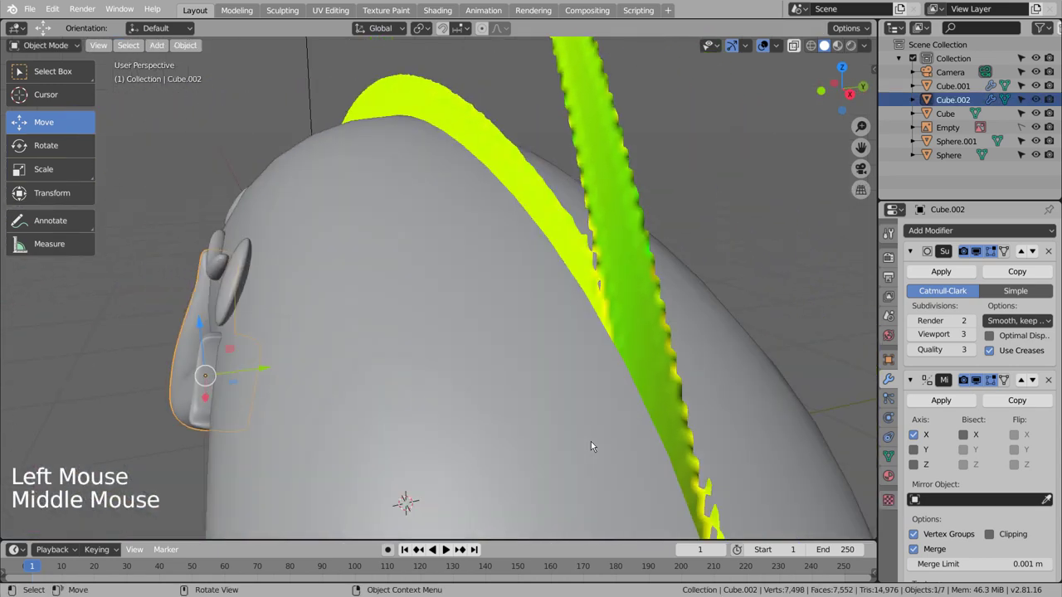
{"action": "left_click", "coordinate": [941, 272]}
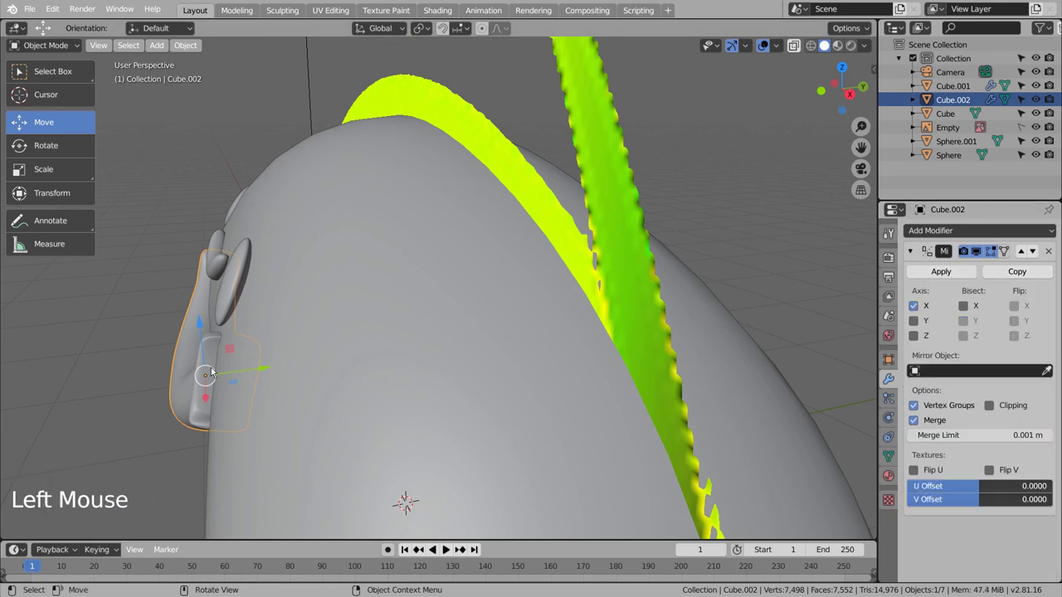
- Add a Boolean modifier to the bean body with the Difference operation, using the mouth object Cube.002 as the cutter
{"action": "left_click", "coordinate": [306, 370]}
{"action": "left_click", "coordinate": [979, 231]}
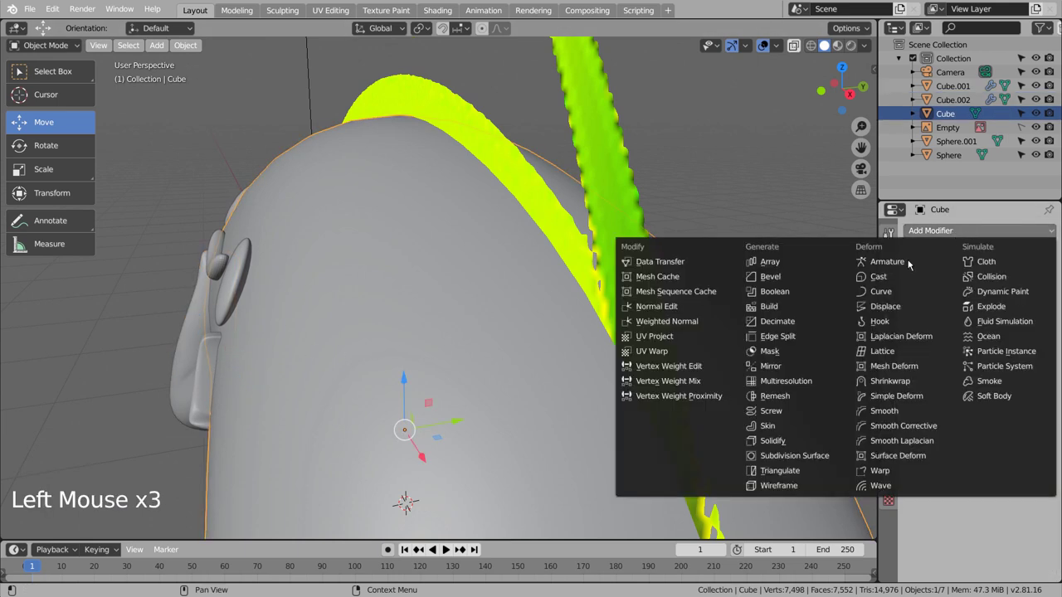
{"action": "left_click", "coordinate": [796, 291]}
{"action": "left_click", "coordinate": [1047, 307]}
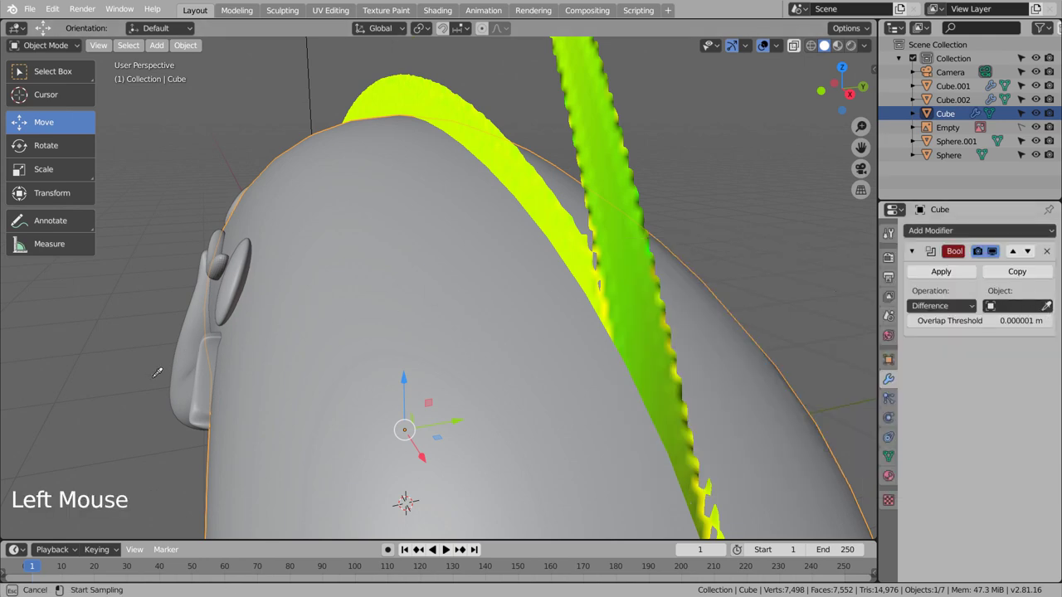
{"action": "left_click", "coordinate": [195, 365]}
{"action": "middle_click_drag", "start_coordinate": [195, 365], "coordinate": [464, 362]}
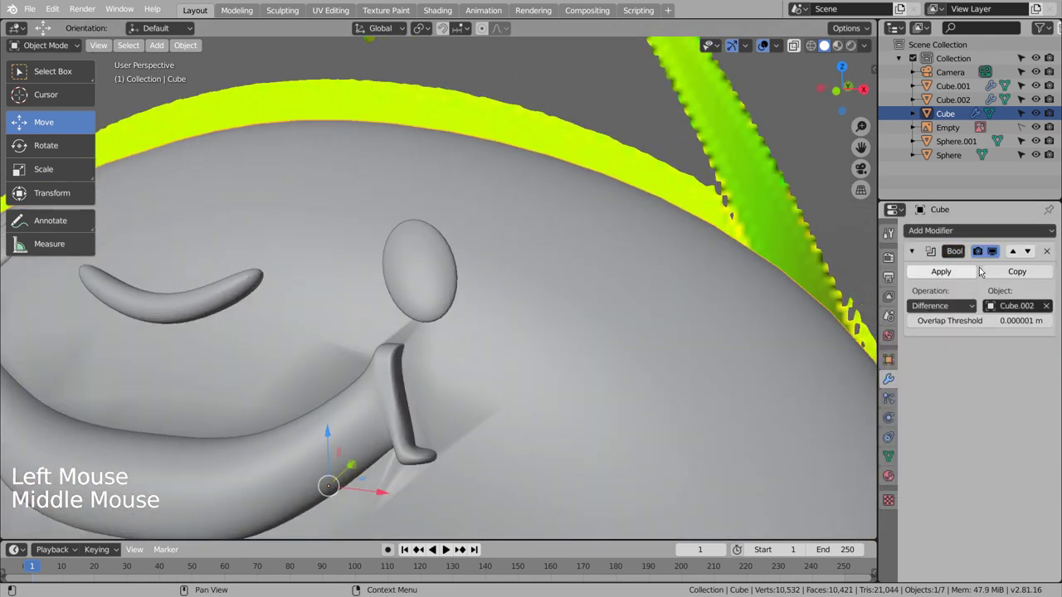
- Apply the Boolean modifier on the bean body and delete the mouth cutter object
{"action": "left_click", "coordinate": [978, 273]}
{"action": "left_click", "coordinate": [282, 444]}
{"action": "key", "text": "x"}
{"action": "left_click", "coordinate": [249, 448]}
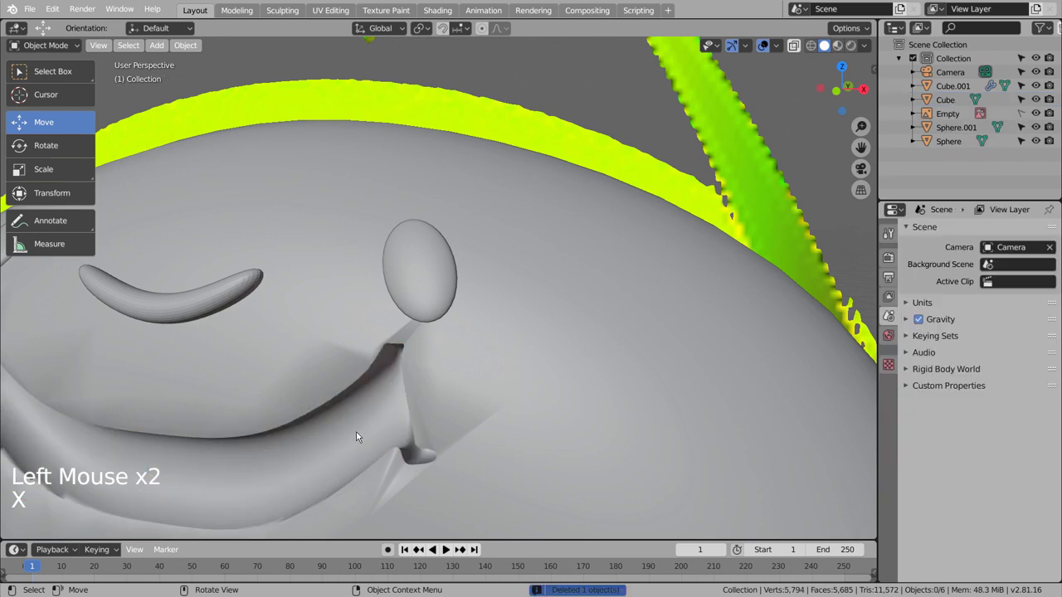
- Enable Auto Smooth at 30° in the bean body's normals settings to clean up the shading around the mouth cut
{"action": "middle_click_drag", "start_coordinate": [356, 437], "coordinate": [571, 429]}
{"action": "scroll", "coordinate": [424, 437], "scroll_direction": "down", "scroll_amount": 2}
{"action": "left_click", "coordinate": [572, 429]}
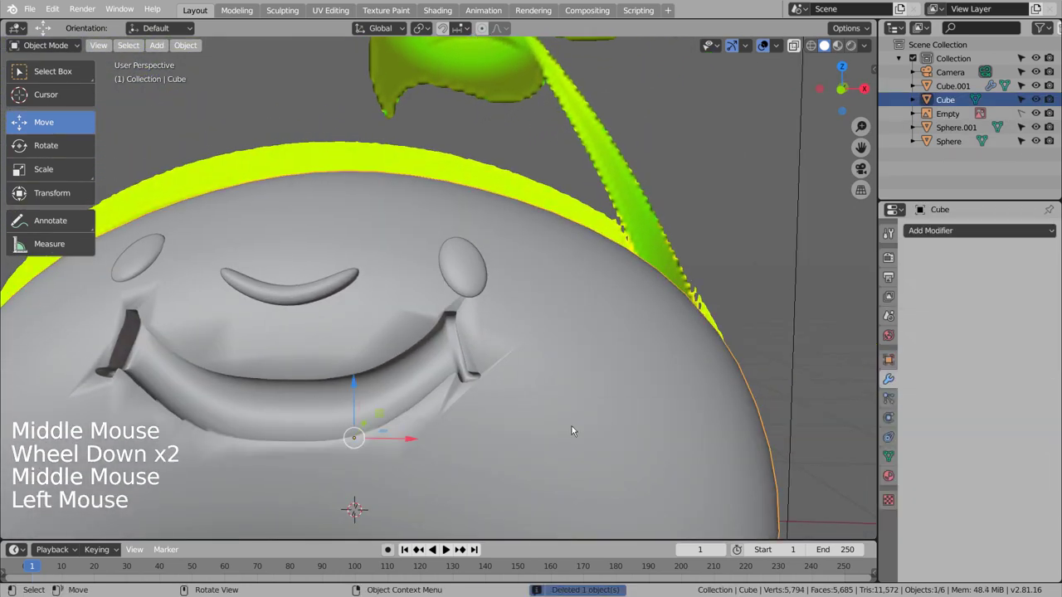
{"action": "left_click", "coordinate": [887, 457]}
{"action": "left_click", "coordinate": [925, 466]}
{"action": "left_click", "coordinate": [928, 483]}
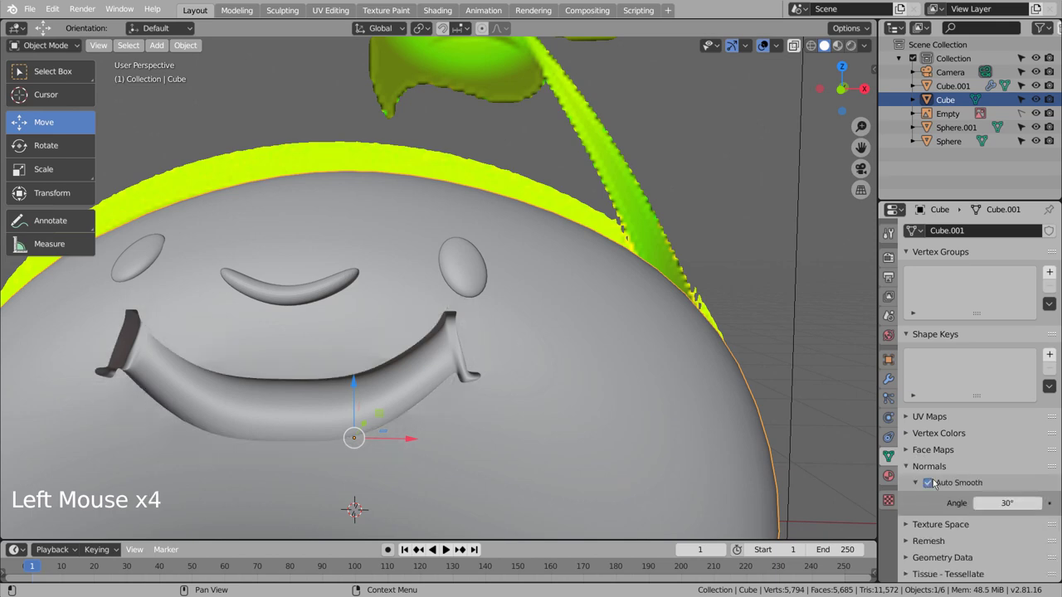
{"action": "left_click", "coordinate": [737, 398]}
- Examine the carved mouth, nose and eyes on the bean from the side and the front
{"action": "middle_click_drag", "start_coordinate": [559, 400], "coordinate": [607, 386]}
{"action": "left_click", "coordinate": [714, 320]}
{"action": "middle_click_drag", "start_coordinate": [712, 320], "coordinate": [266, 264]}
{"action": "left_click", "coordinate": [241, 295]}
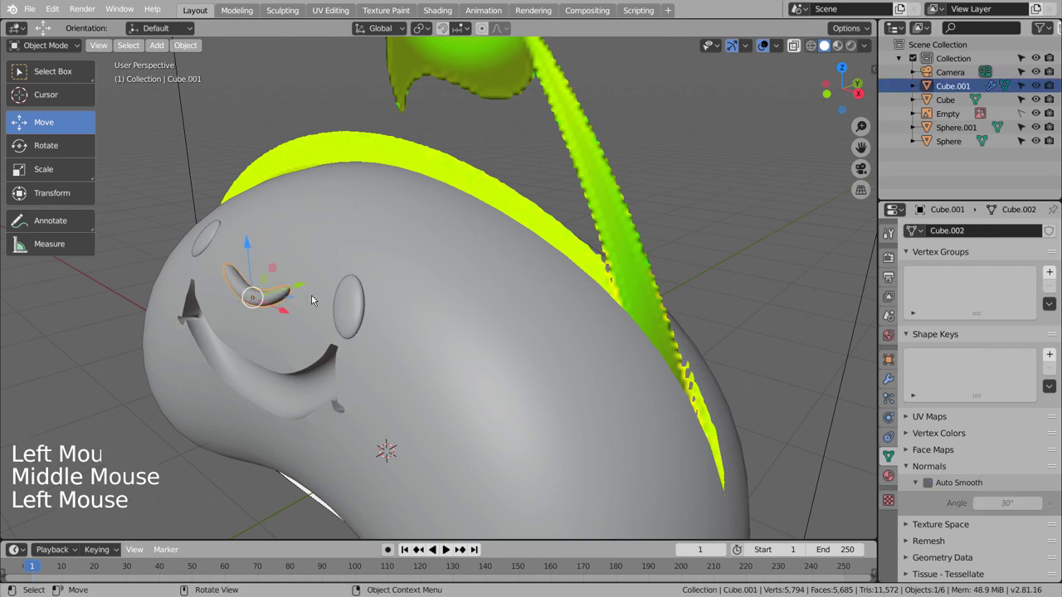
{"action": "middle_click_drag", "start_coordinate": [311, 300], "coordinate": [498, 364], "text": "shift"}
{"action": "middle_click_drag", "start_coordinate": [498, 364], "coordinate": [462, 355]}
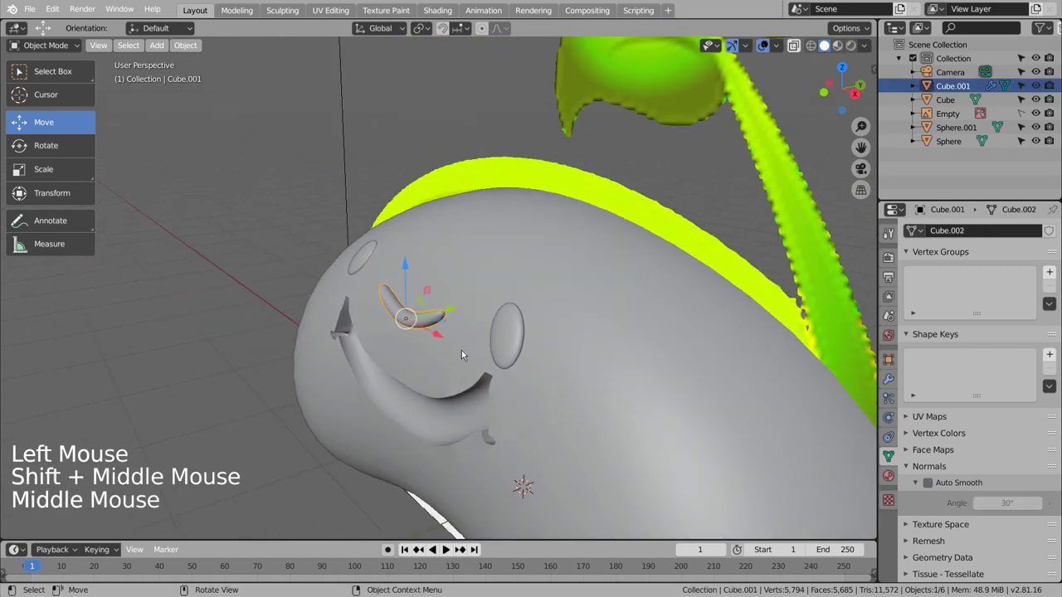
{"action": "scroll", "coordinate": [463, 355], "scroll_direction": "up", "scroll_amount": 2}
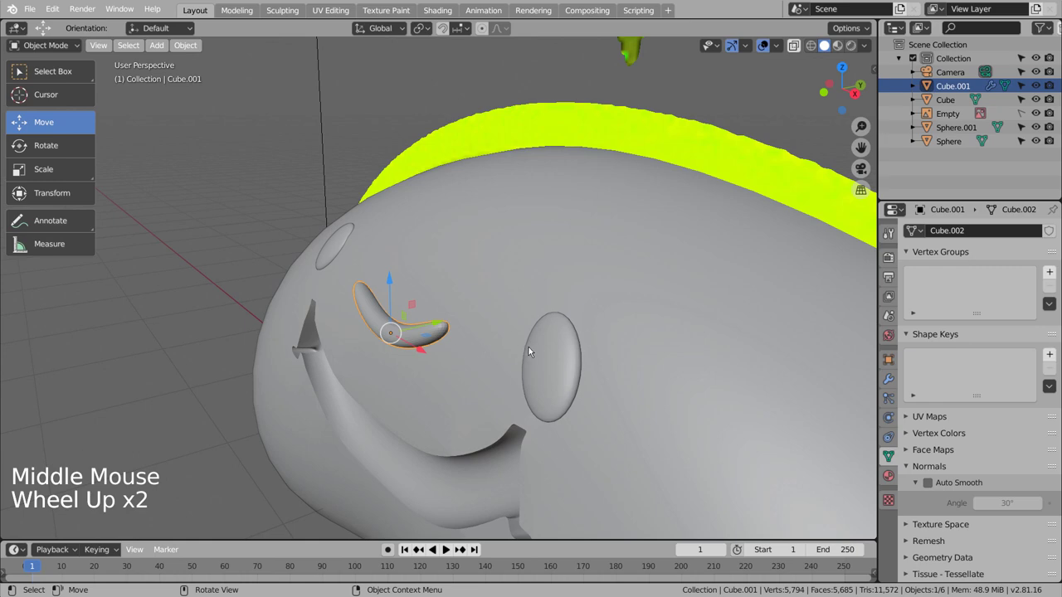
{"action": "scroll", "coordinate": [529, 347], "scroll_direction": "down", "scroll_amount": 1}
{"action": "middle_click_drag", "start_coordinate": [529, 347], "coordinate": [648, 322]}
{"action": "scroll", "coordinate": [639, 314], "scroll_direction": "up", "scroll_amount": 1}
- Add a plane mesh in front wireframe view as the starting piece for the sprout's stem
{"action": "key", "text": "KP_1"}
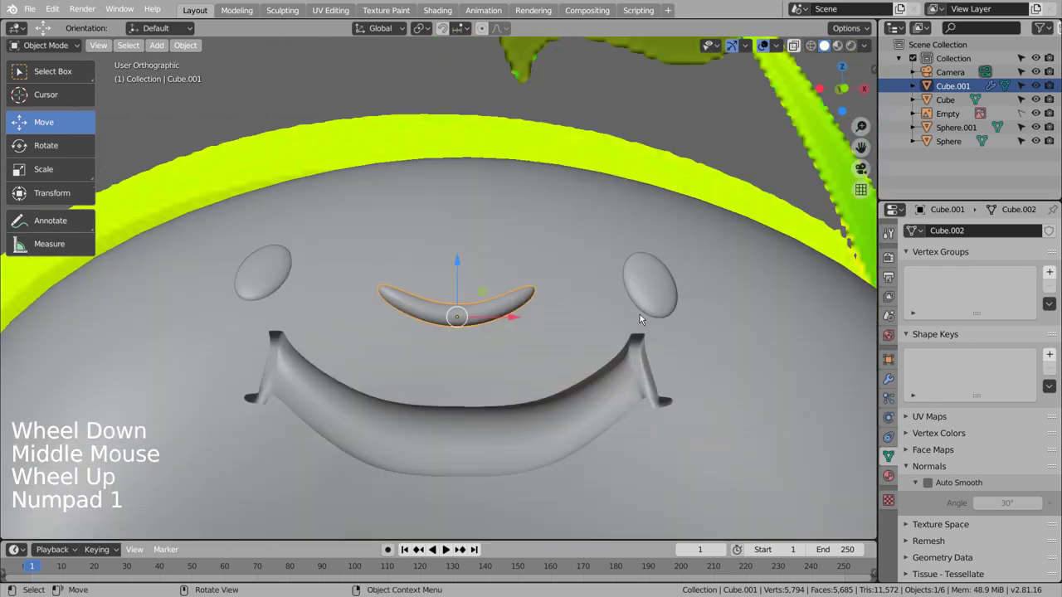
{"action": "scroll", "coordinate": [604, 348], "scroll_direction": "down", "scroll_amount": 2}
{"action": "scroll", "coordinate": [604, 348], "scroll_direction": "down", "scroll_amount": 2}
{"action": "key", "text": "shift+z"}
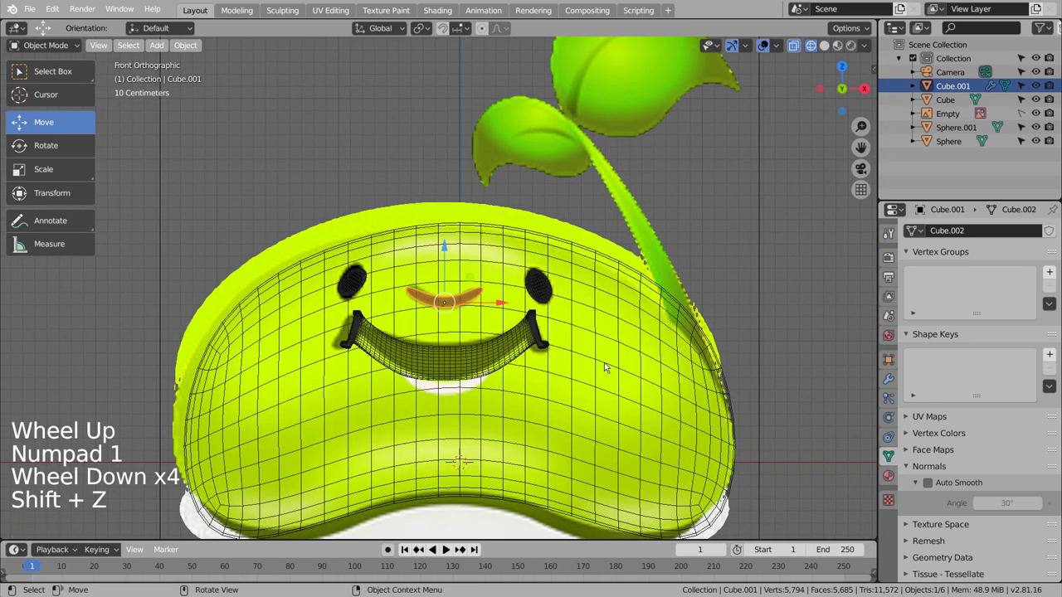
{"action": "mouse_move", "coordinate": [604, 364]}
{"action": "middle_mouse_down", "text": "shift"}
{"action": "mouse_move", "coordinate": [658, 334]}
{"action": "mouse_move", "coordinate": [686, 360]}
{"action": "mouse_move", "coordinate": [586, 342]}
{"action": "middle_mouse_up", "text": "shift"}
{"action": "left_click", "coordinate": [686, 359]}
{"action": "key", "text": "shift+a"}
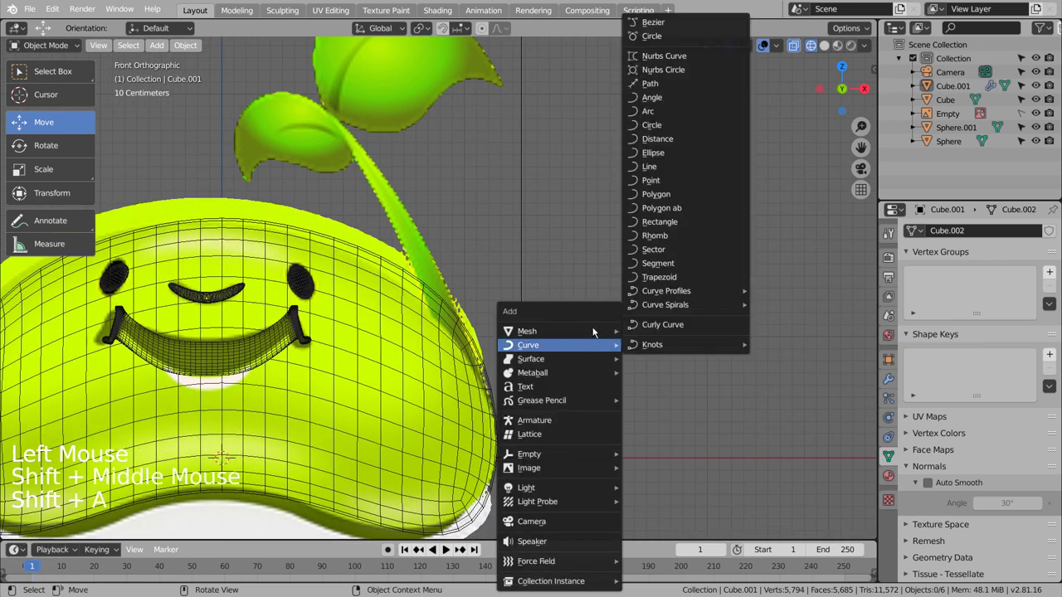
{"action": "mouse_move", "coordinate": [594, 336]}
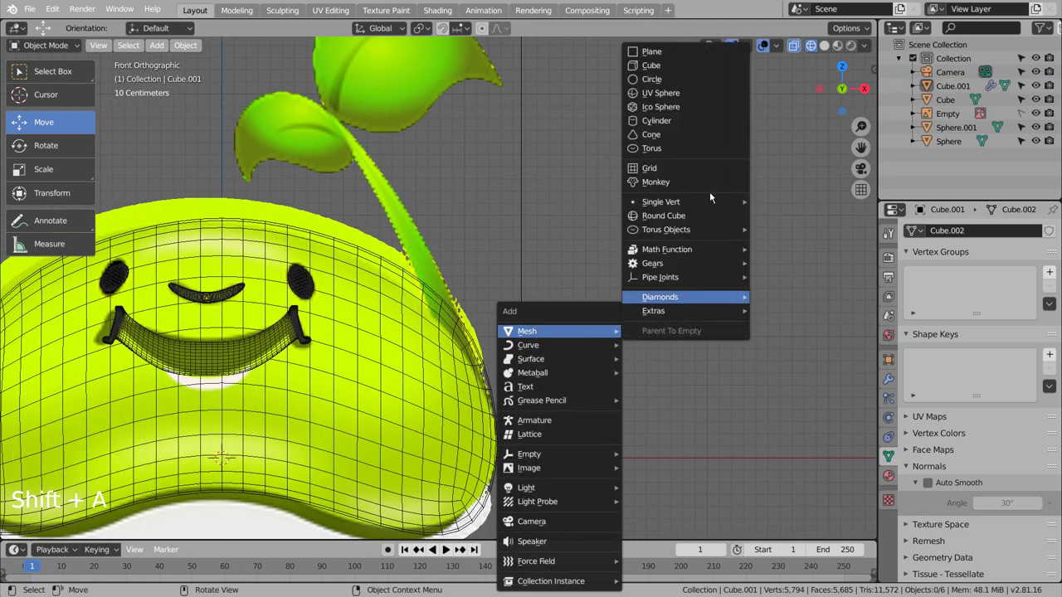
{"action": "left_click", "coordinate": [690, 52]}
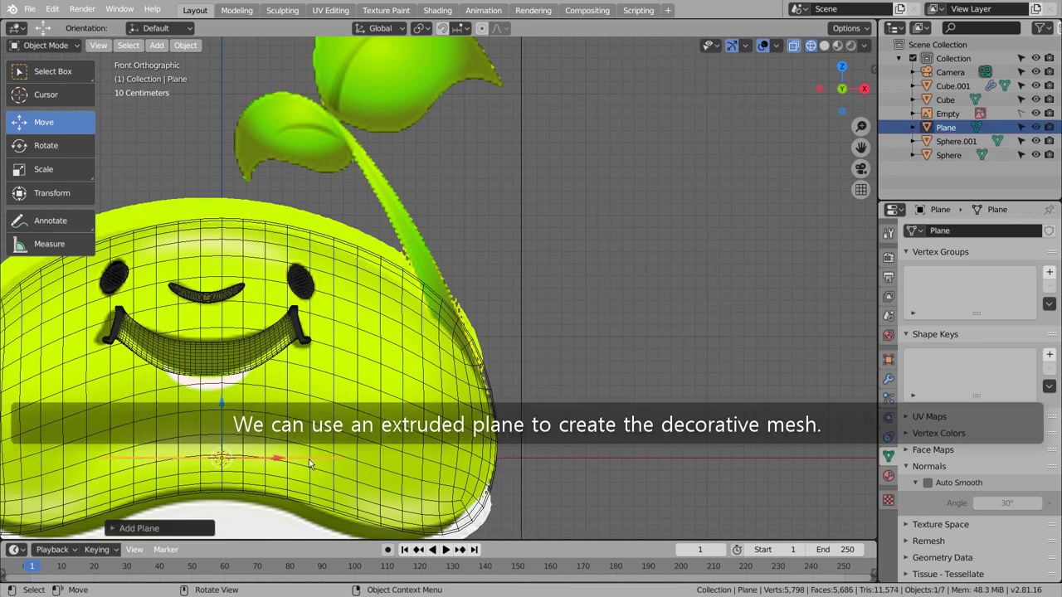
- Move the plane along X to the stem's base near the bean's edge and scale it down to stem width
{"action": "left_click_drag", "start_coordinate": [281, 463], "coordinate": [539, 458]}
{"action": "key", "text": "s"}
{"action": "left_click", "coordinate": [503, 482]}
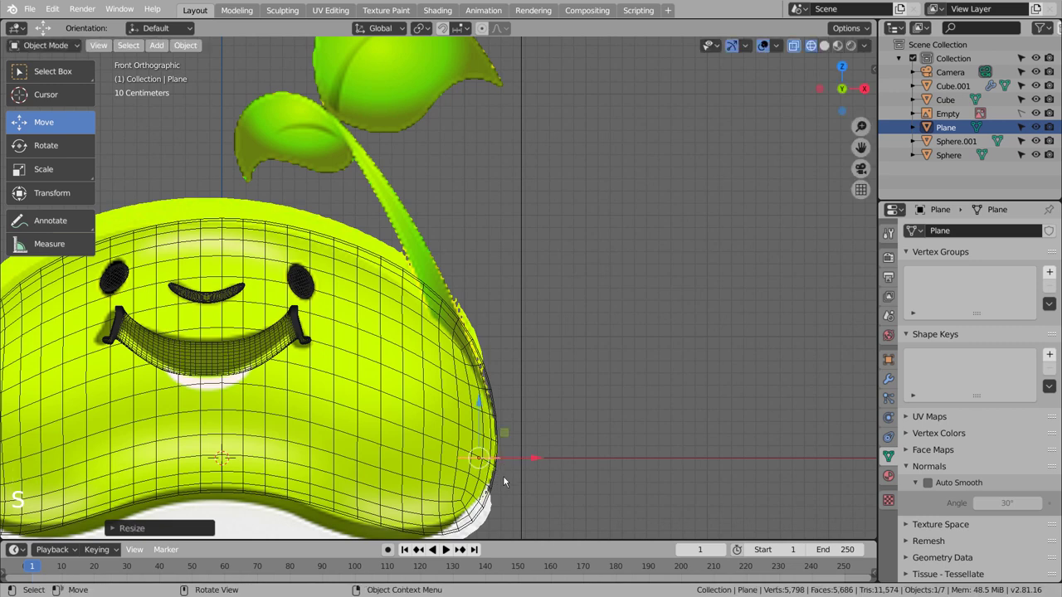
- Extrude the plane upward about 0.6 m and shift the new face to follow the stem in the reference image
{"action": "key", "text": "Tab"}
{"action": "key", "text": "e"}
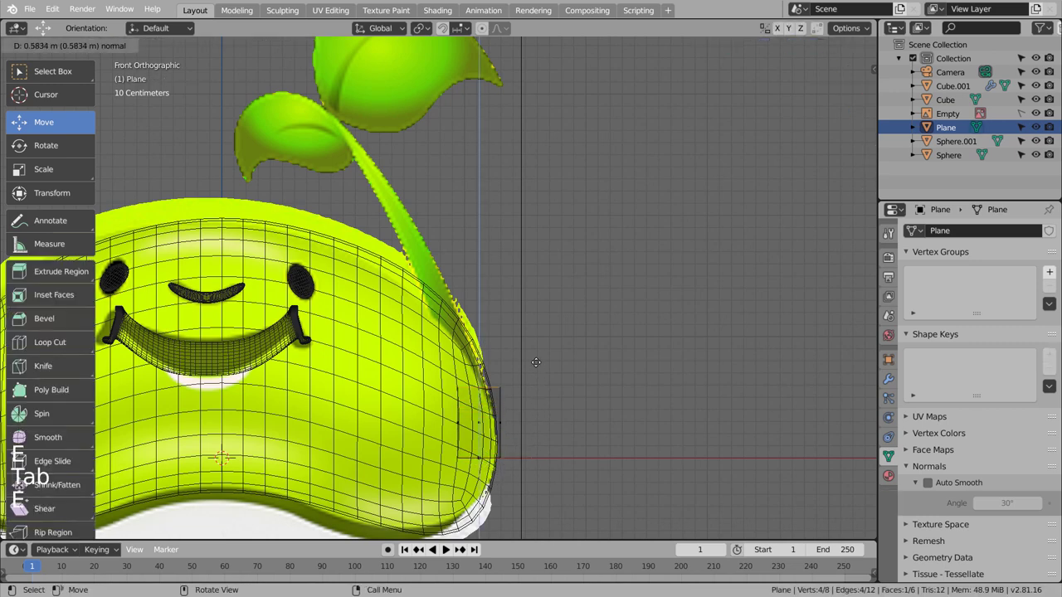
{"action": "left_click", "coordinate": [527, 357]}
{"action": "key", "text": "g"}
{"action": "left_click", "coordinate": [522, 355]}
- Extrude the stem up to where it leaves the bean's outline, then align and narrow the end face
{"action": "key", "text": "e"}
{"action": "left_click", "coordinate": [495, 282]}
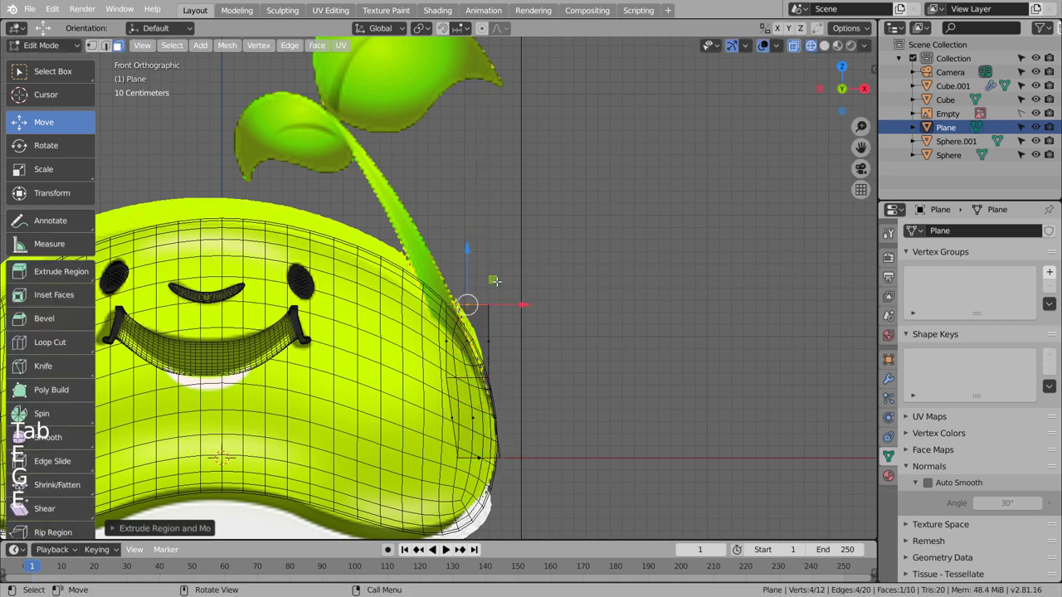
{"action": "key", "text": "g"}
{"action": "left_click", "coordinate": [532, 294]}
{"action": "key", "text": "s"}
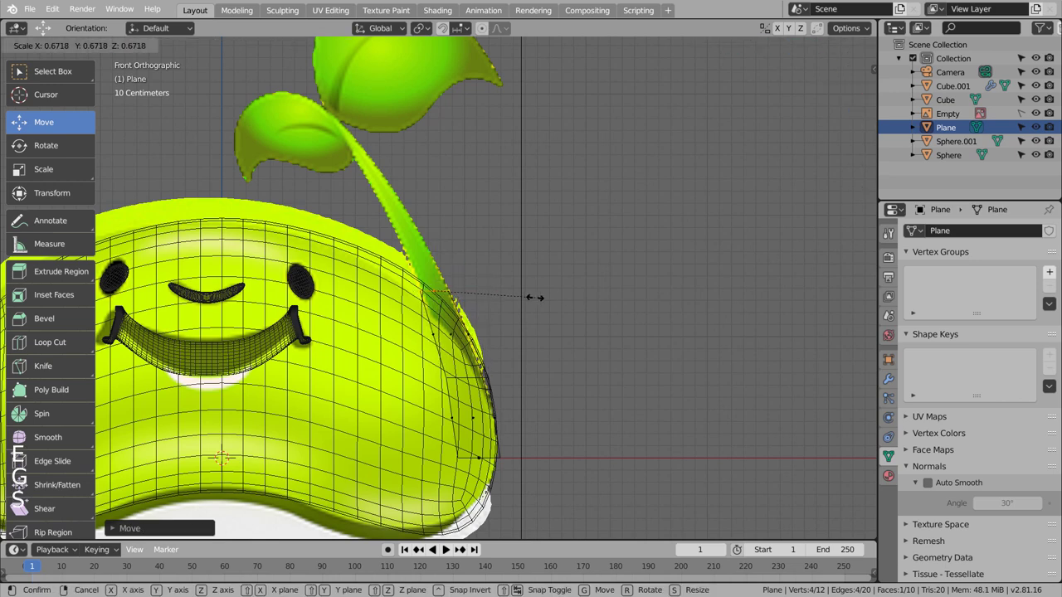
{"action": "left_click", "coordinate": [523, 294]}
- Extrude the stem partway toward the leaves, then position, scale down and tilt the end face to match the reference
{"action": "key", "text": "e"}
{"action": "left_click", "coordinate": [434, 199]}
{"action": "key", "text": "g"}
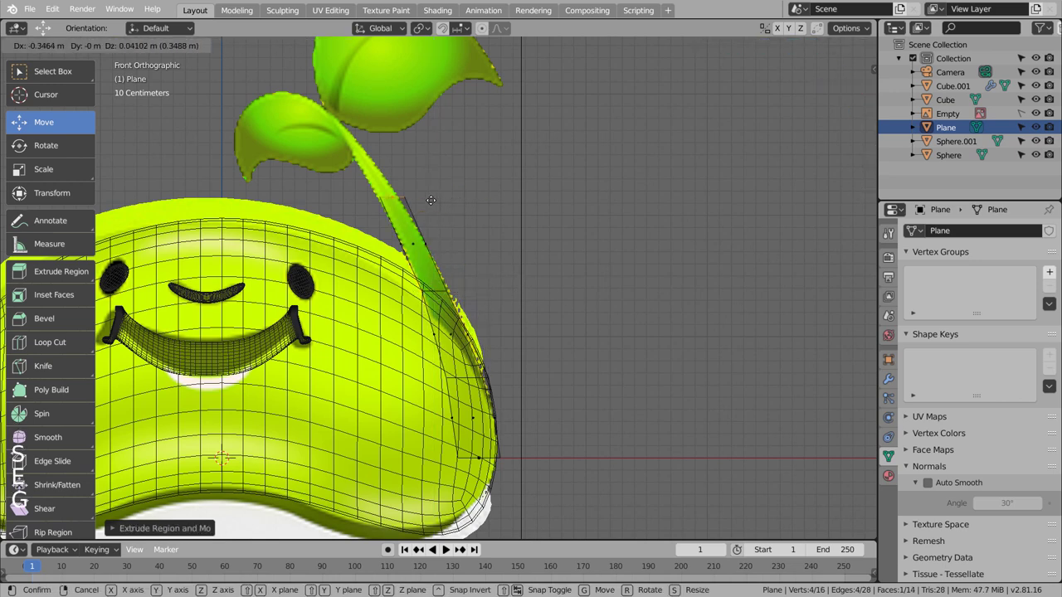
{"action": "left_click", "coordinate": [511, 206]}
{"action": "key", "text": "s"}
{"action": "left_click", "coordinate": [536, 214]}
{"action": "key", "text": "r"}
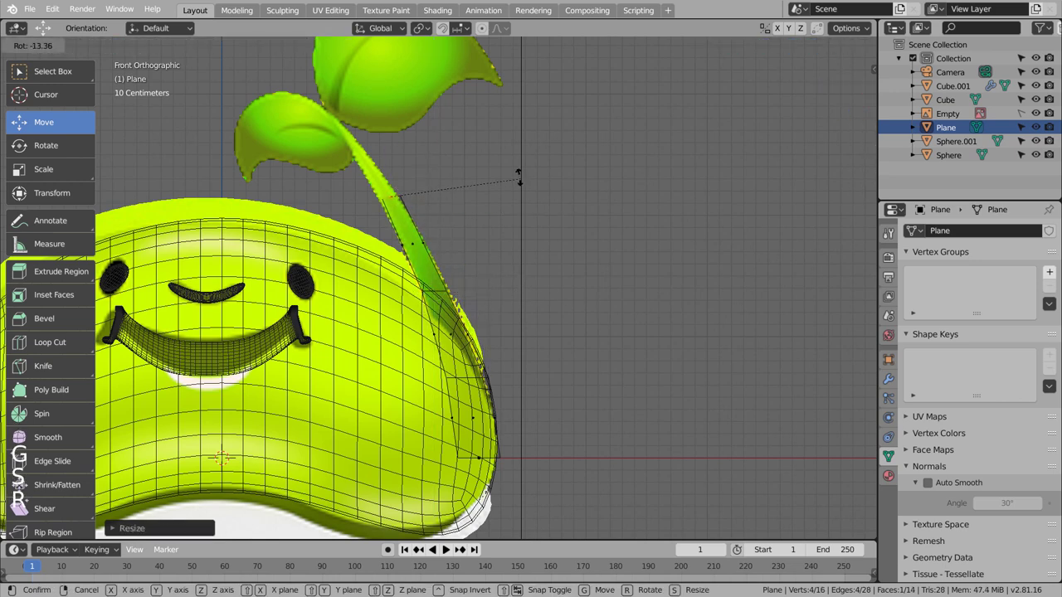
{"action": "left_click", "coordinate": [489, 151]}
- Extrude the stem in two stages up to the leaf junction and shrink the tip face
{"action": "key", "text": "e"}
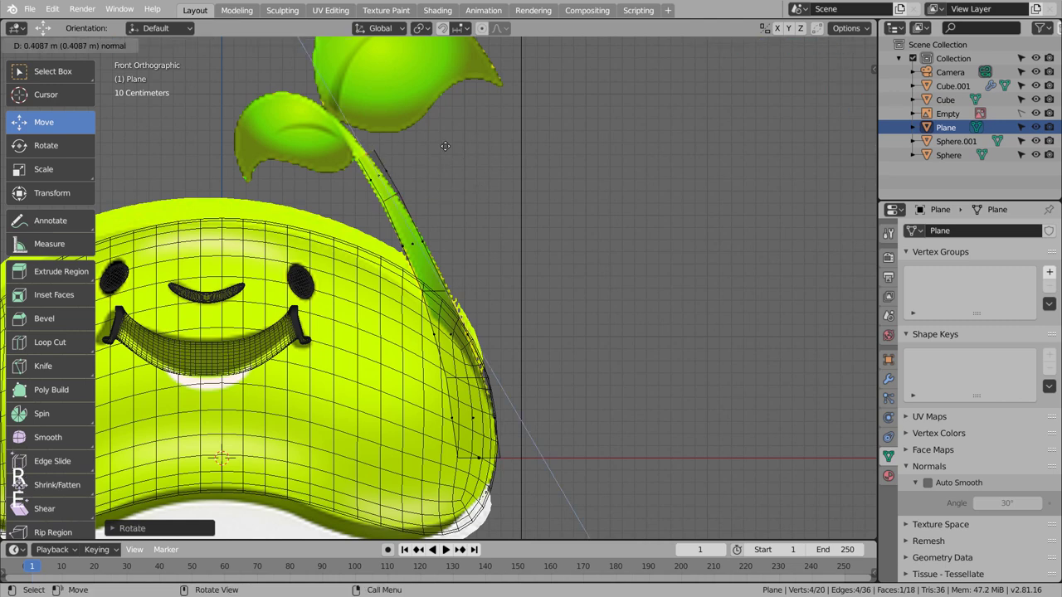
{"action": "left_click", "coordinate": [431, 129]}
{"action": "key", "text": "g"}
{"action": "left_click", "coordinate": [412, 131]}
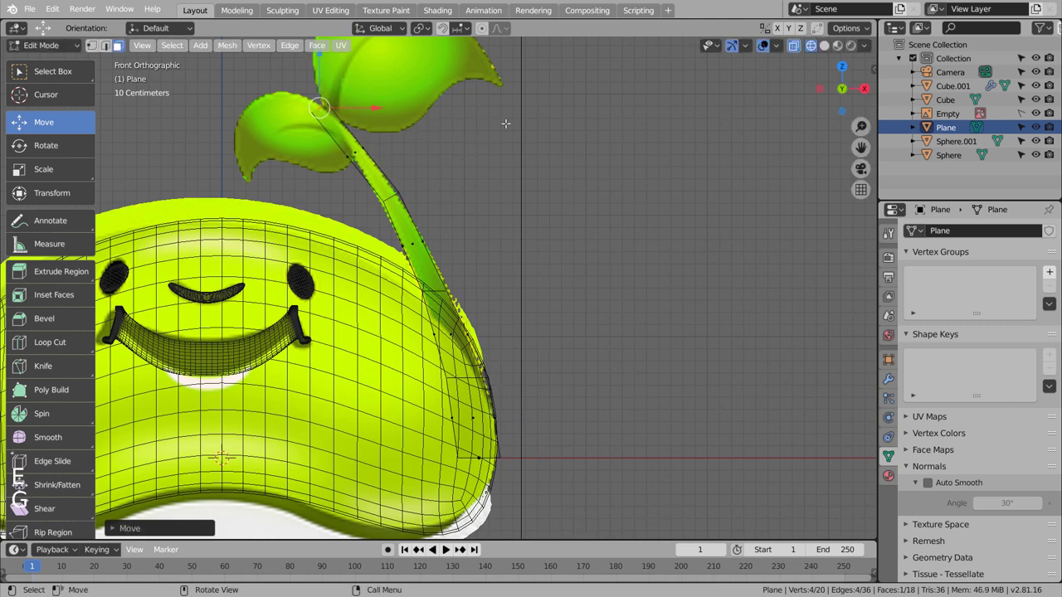
{"action": "key", "text": "s"}
{"action": "left_click", "coordinate": [407, 133]}
- Add a level 3 Subdivision Surface modifier to the stem
{"action": "key", "text": "Tab"}
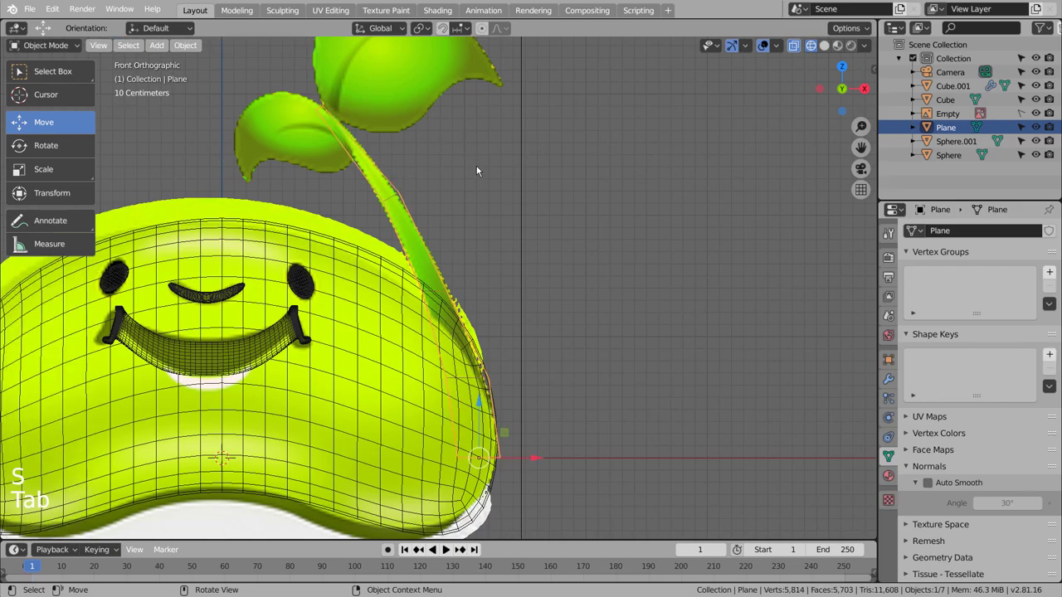
{"action": "key", "text": "ctrl+3"}
{"action": "key", "text": "Tab"}
{"action": "middle_click_drag", "start_coordinate": [476, 171], "coordinate": [586, 370]}
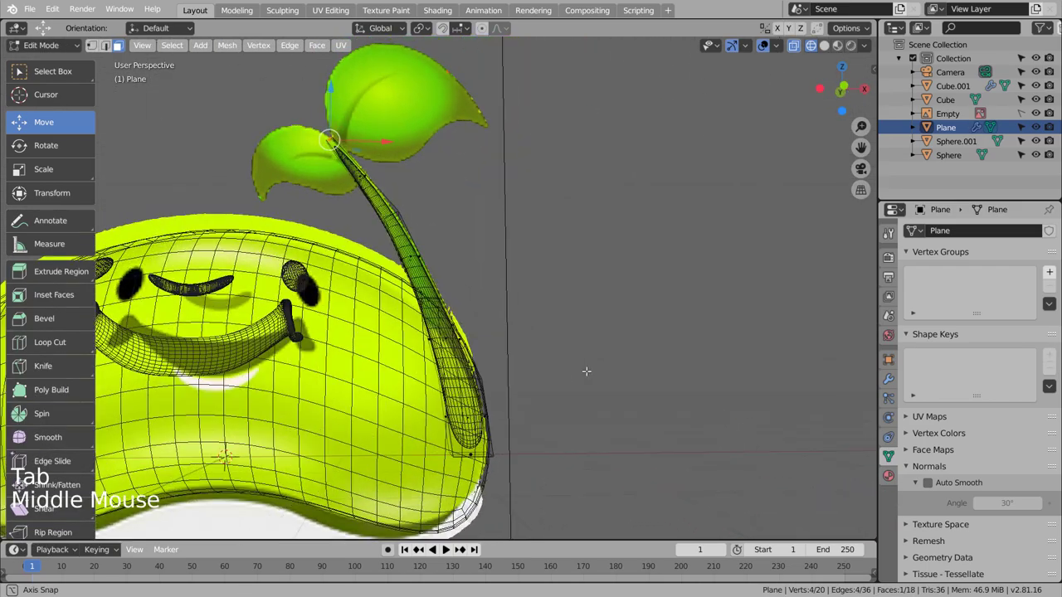
- Add a loop cut to the stem's upper section and slide it close to the tip to tighten the end
{"action": "key", "text": "Tab"}
{"action": "middle_click_drag", "start_coordinate": [534, 218], "coordinate": [531, 366], "text": "shift"}
{"action": "key", "text": "Tab"}
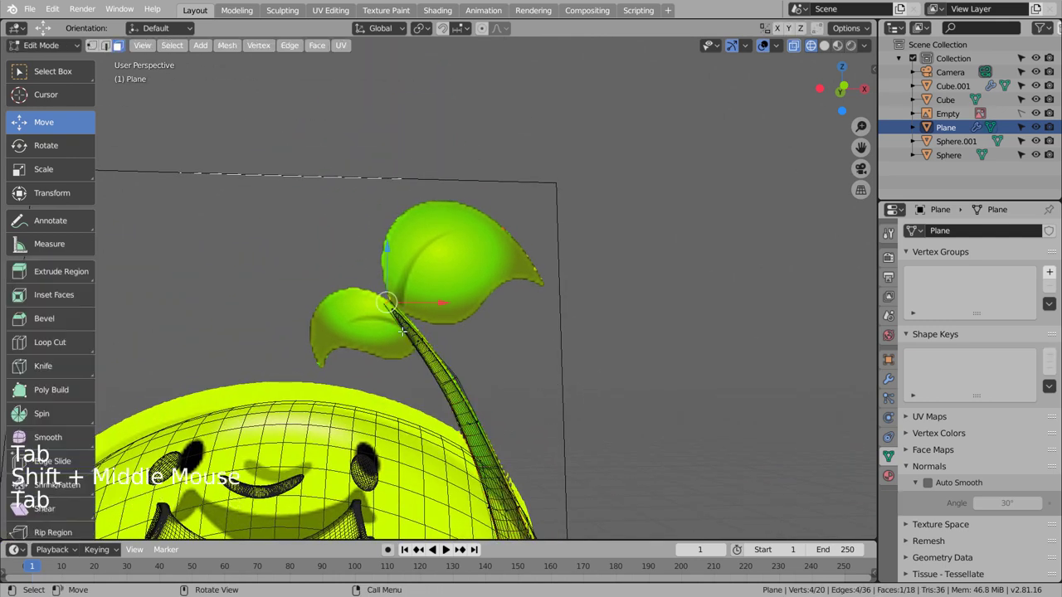
{"action": "key", "text": "ctrl+r"}
{"action": "left_click", "coordinate": [440, 382]}
{"action": "left_click", "coordinate": [413, 299]}
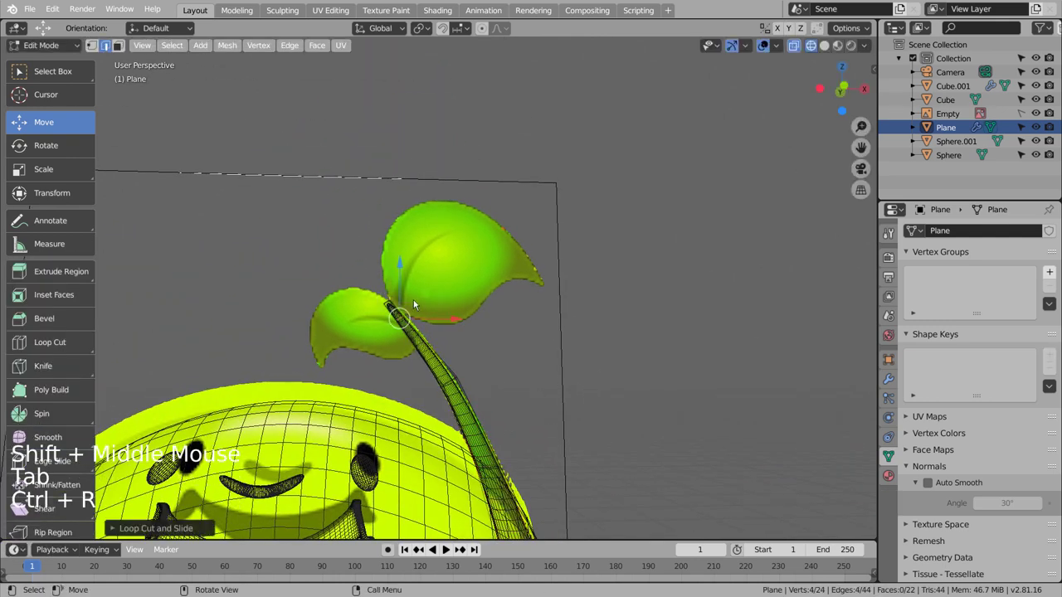
{"action": "key", "text": "Tab"}
{"action": "key", "text": "KP_1"}
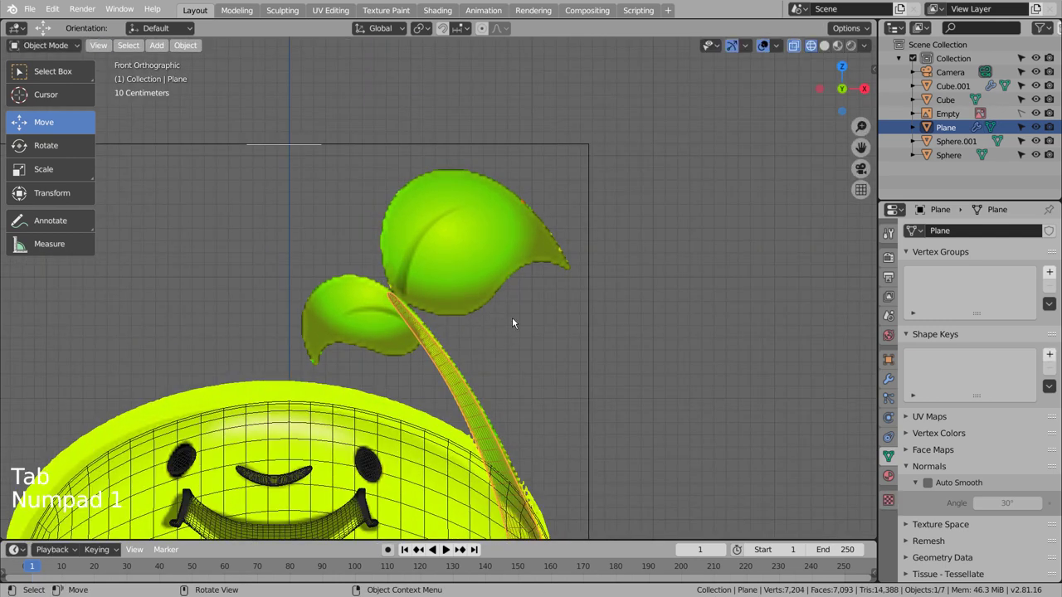
- Return to solid shading with the stem deselected and add a second plane mesh for the leaf
{"action": "left_click", "coordinate": [514, 319]}
{"action": "scroll", "coordinate": [531, 325], "scroll_direction": "down", "scroll_amount": 6}
{"action": "key", "text": "shift+z"}
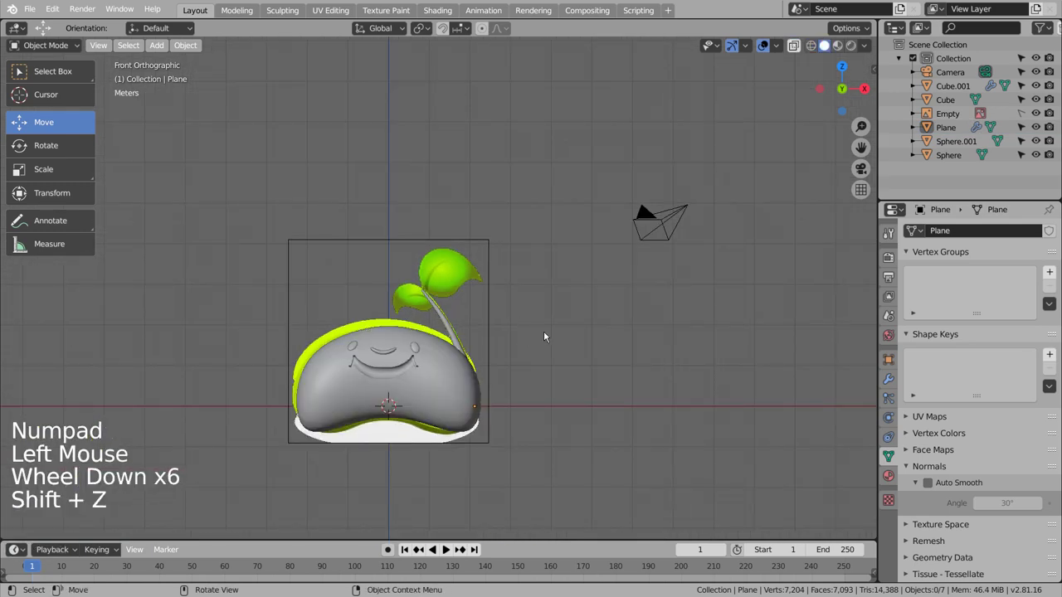
{"action": "left_click", "coordinate": [571, 388]}
{"action": "scroll", "coordinate": [571, 389], "scroll_direction": "up", "scroll_amount": 3}
{"action": "middle_click_drag", "start_coordinate": [570, 388], "coordinate": [454, 345], "text": "shift"}
{"action": "scroll", "coordinate": [634, 357], "scroll_direction": "up", "scroll_amount": 4}
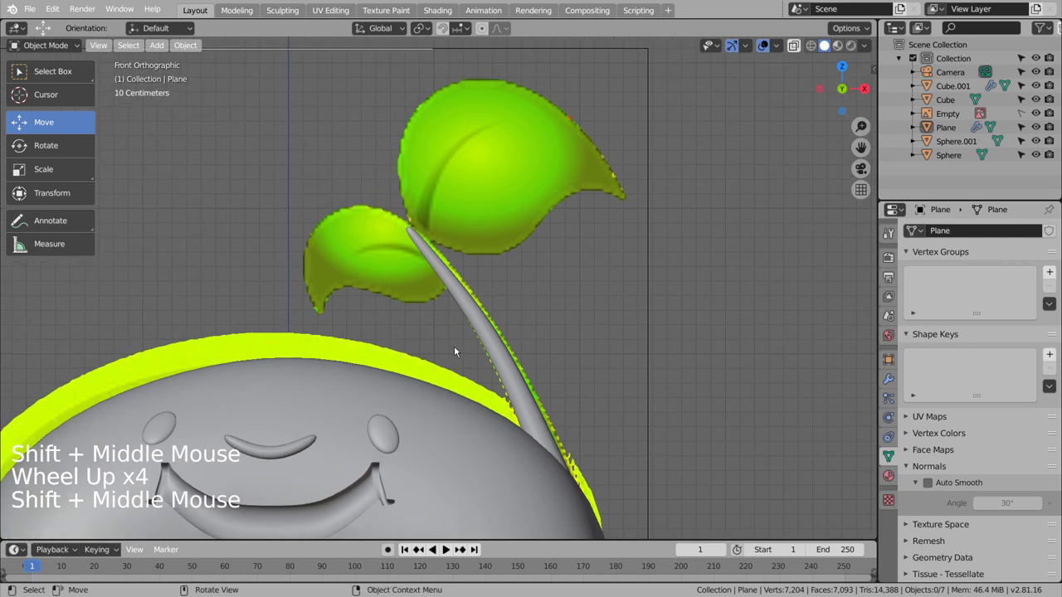
{"action": "scroll", "coordinate": [446, 263], "scroll_direction": "up", "scroll_amount": 2}
{"action": "left_click", "coordinate": [536, 249]}
{"action": "key", "text": "shift+a"}
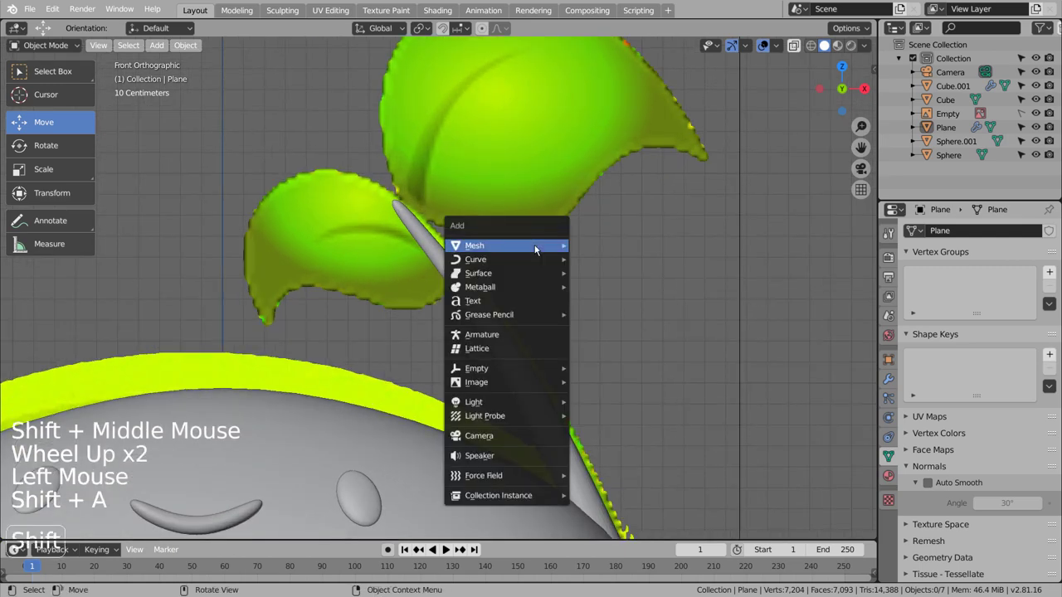
{"action": "mouse_move", "coordinate": [537, 243]}
{"action": "left_click", "coordinate": [599, 244]}
{"action": "scroll", "coordinate": [561, 352], "scroll_direction": "down", "scroll_amount": 6}
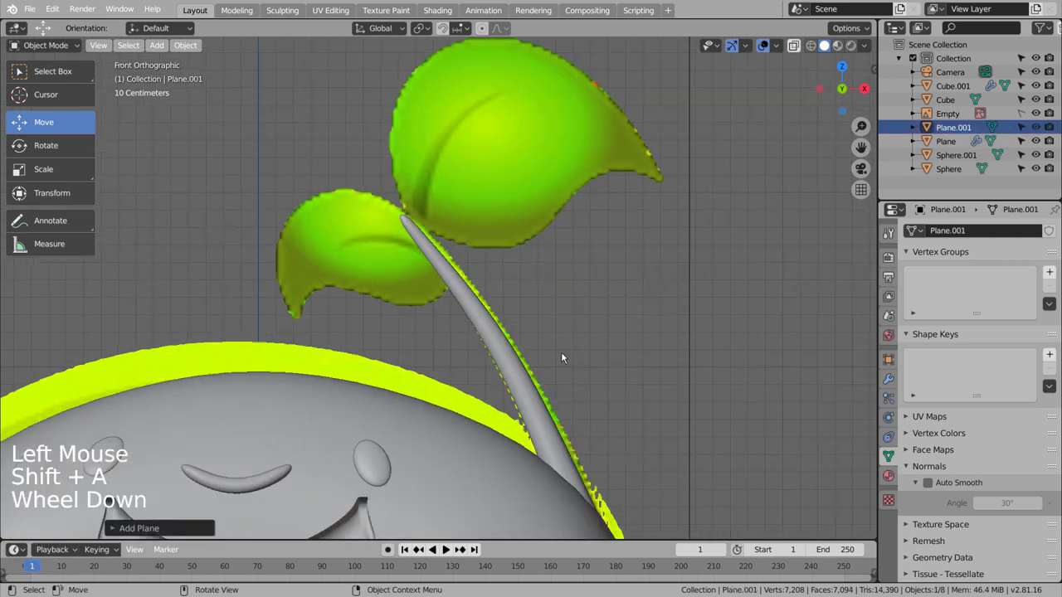
{"action": "type", "text": "rx"}
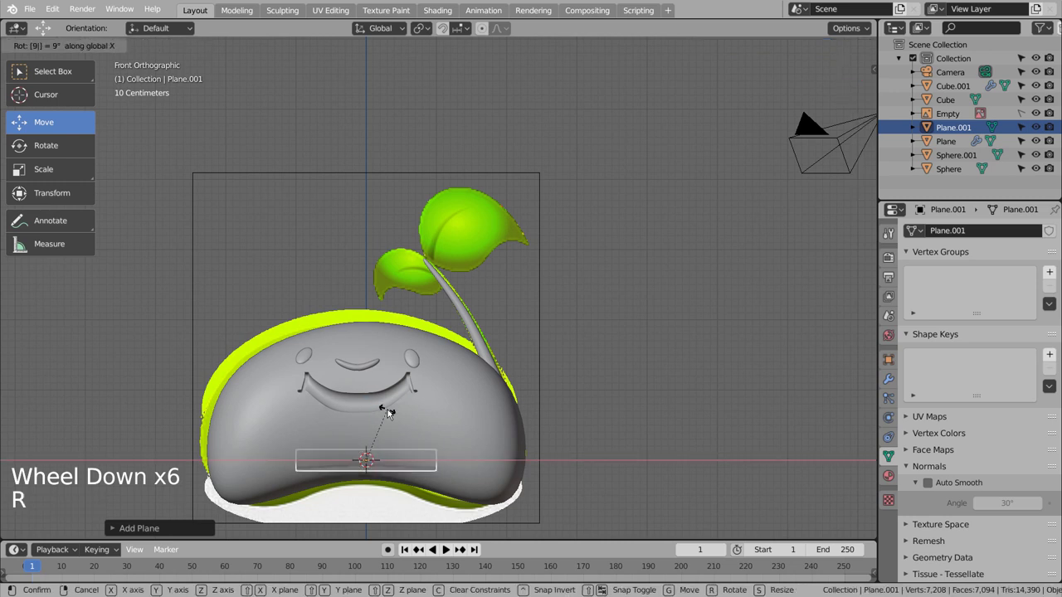
{"action": "type", "text": "90"}
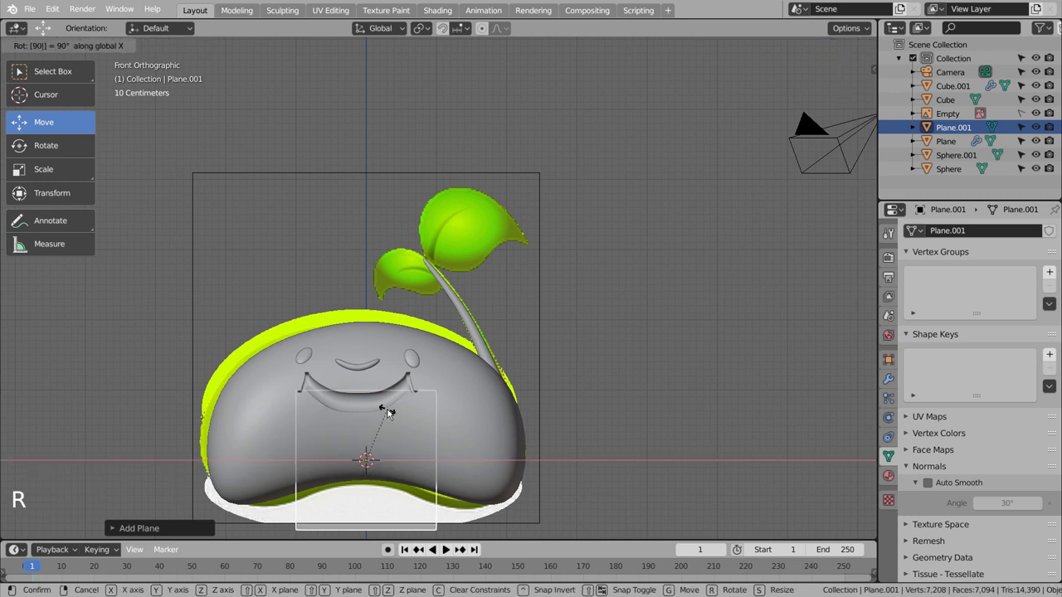
{"action": "key", "text": "Return"}
{"action": "key", "text": "ctrl+z"}
- Rotate the new plane 90° about the Y axis and move it to the stem's tip where the leaves meet
{"action": "type", "text": "r"}
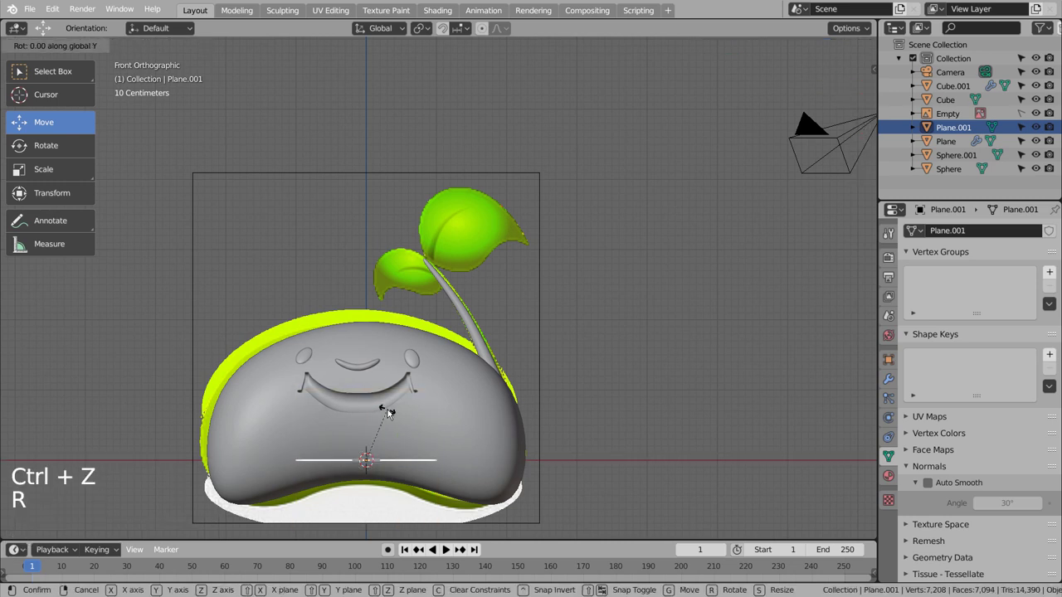
{"action": "type", "text": "x90"}
{"action": "key", "text": "Return"}
{"action": "key", "text": "g"}
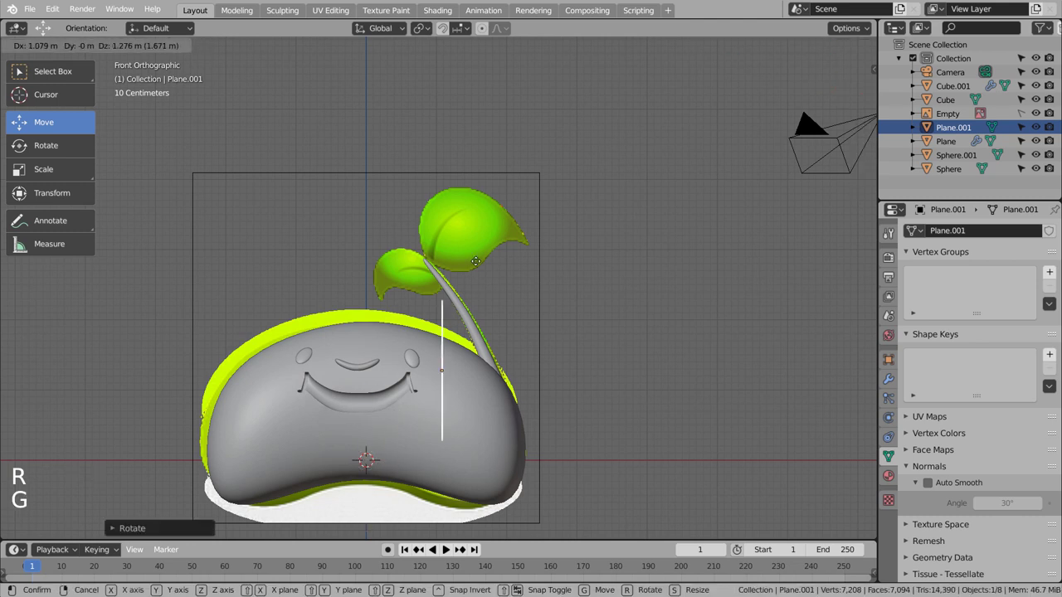
{"action": "left_click", "coordinate": [450, 214]}
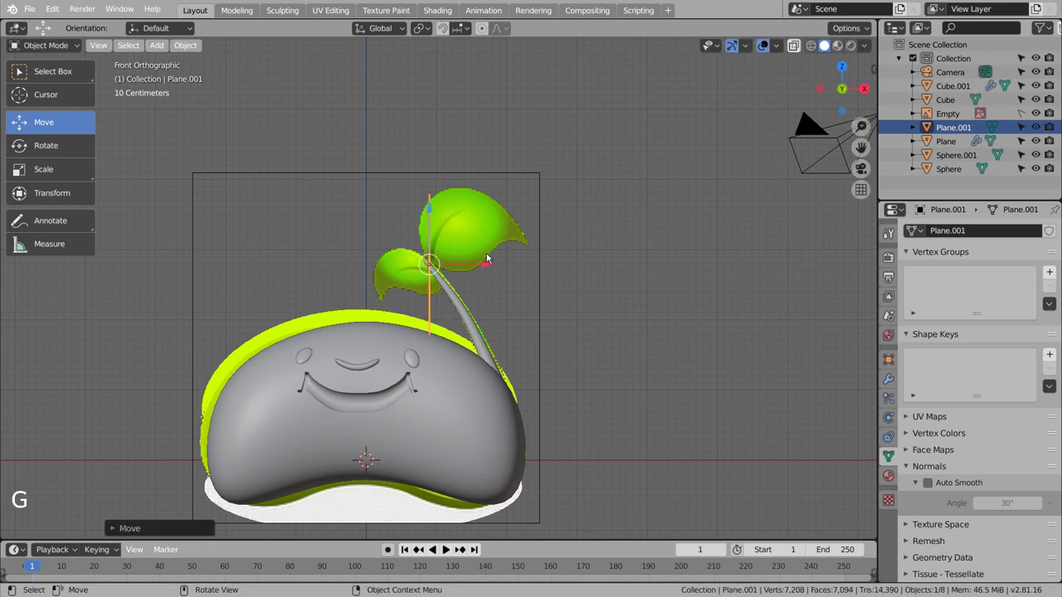
- Rotate the plane about -48 degrees and position it at the tip of the stem
{"action": "key", "text": "r"}
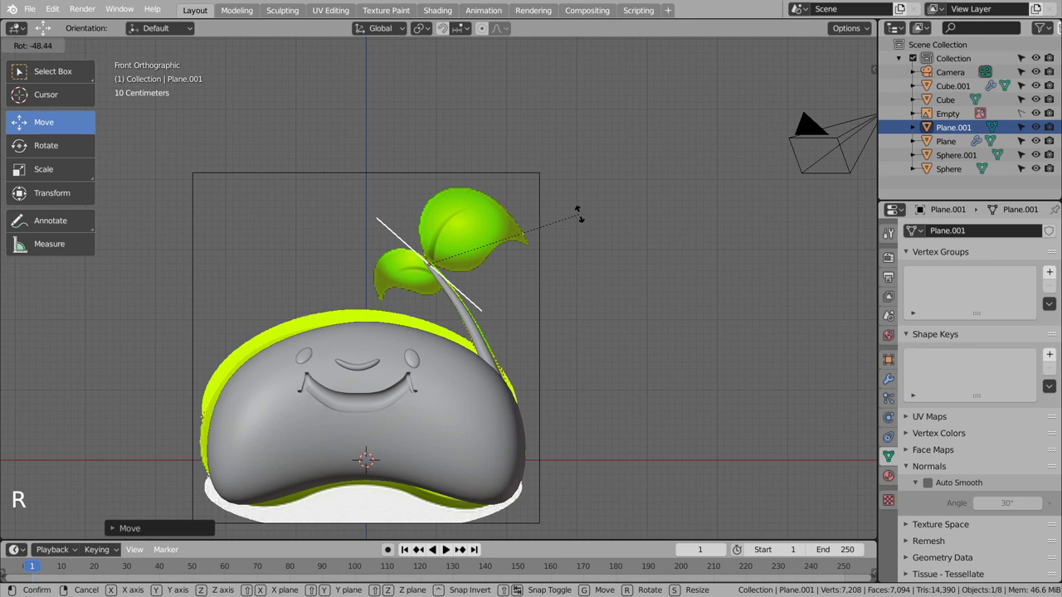
{"action": "left_click", "coordinate": [578, 215]}
{"action": "key", "text": "g"}
{"action": "left_click", "coordinate": [537, 227]}
- Scale the rotated plane down to about 0.09 so it fits the stem's tip
{"action": "scroll", "coordinate": [543, 249], "scroll_direction": "up", "scroll_amount": 5}
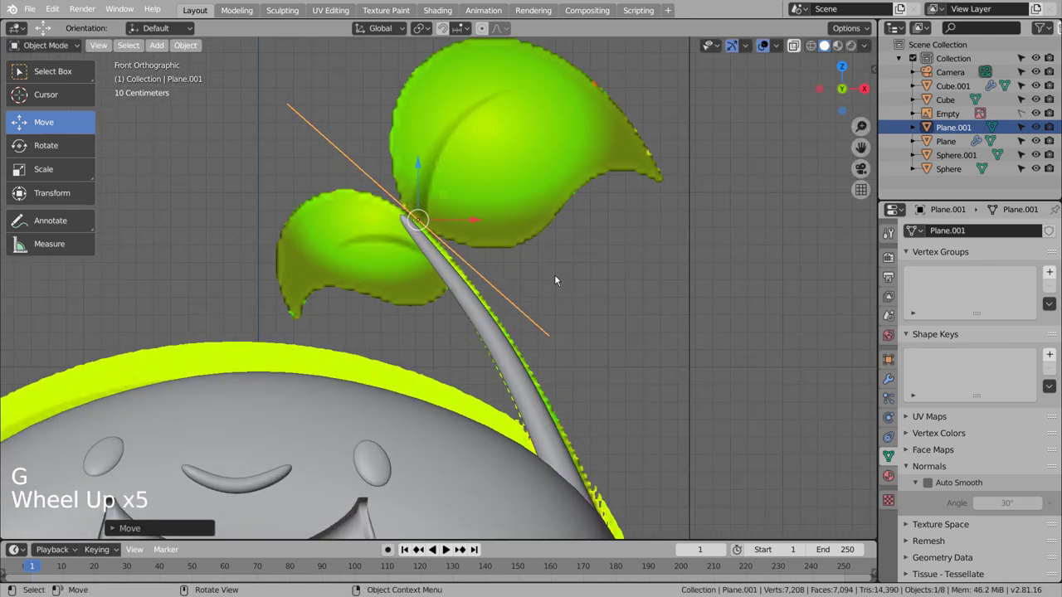
{"action": "middle_click_drag", "start_coordinate": [516, 174], "coordinate": [515, 386], "text": "shift"}
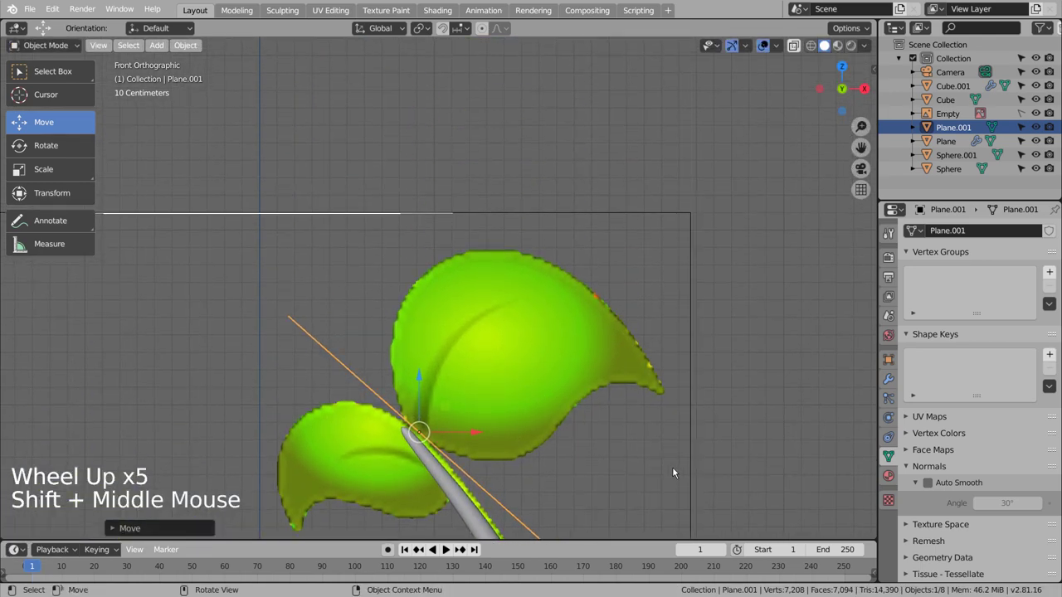
{"action": "key", "text": "s"}
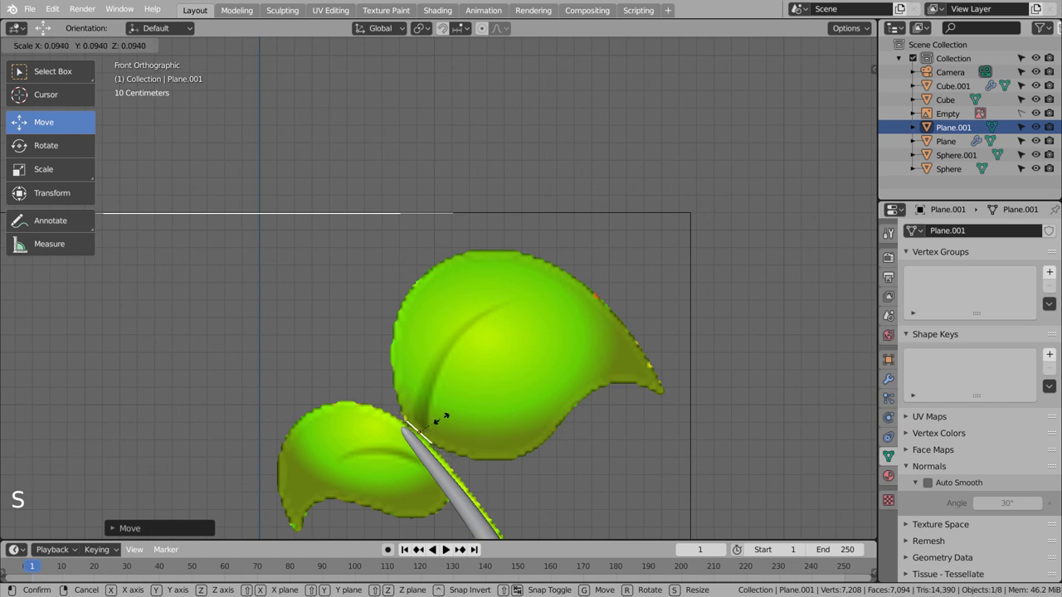
{"action": "left_click", "coordinate": [442, 421]}
- Extrude the plane's face in Edit Mode, enlarge the new face and align it with the base of the large leaf
{"action": "key", "text": "Tab"}
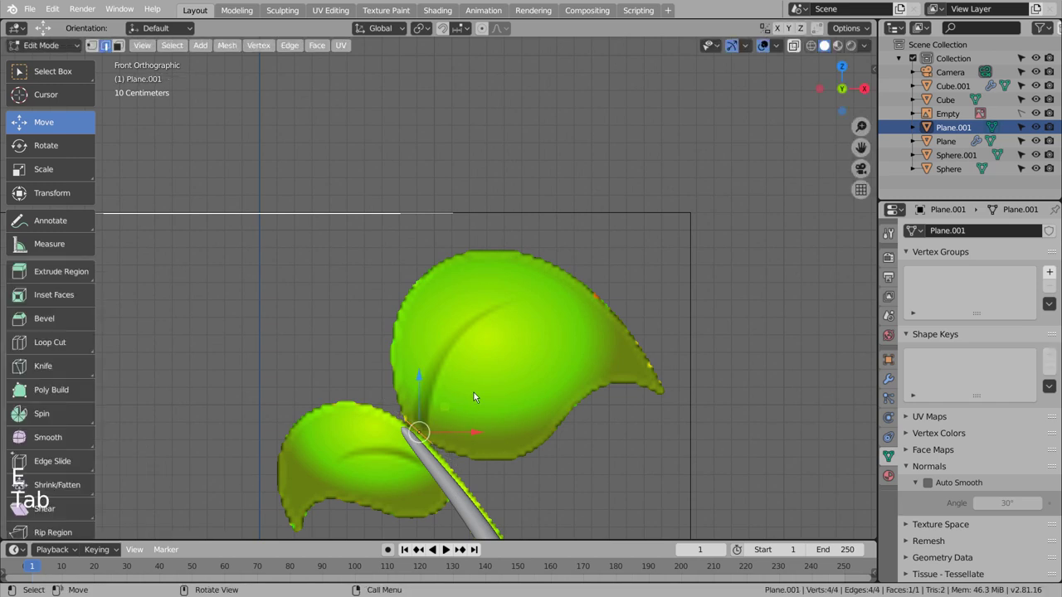
{"action": "key", "text": "e"}
{"action": "left_click", "coordinate": [501, 370]}
{"action": "key", "text": "s"}
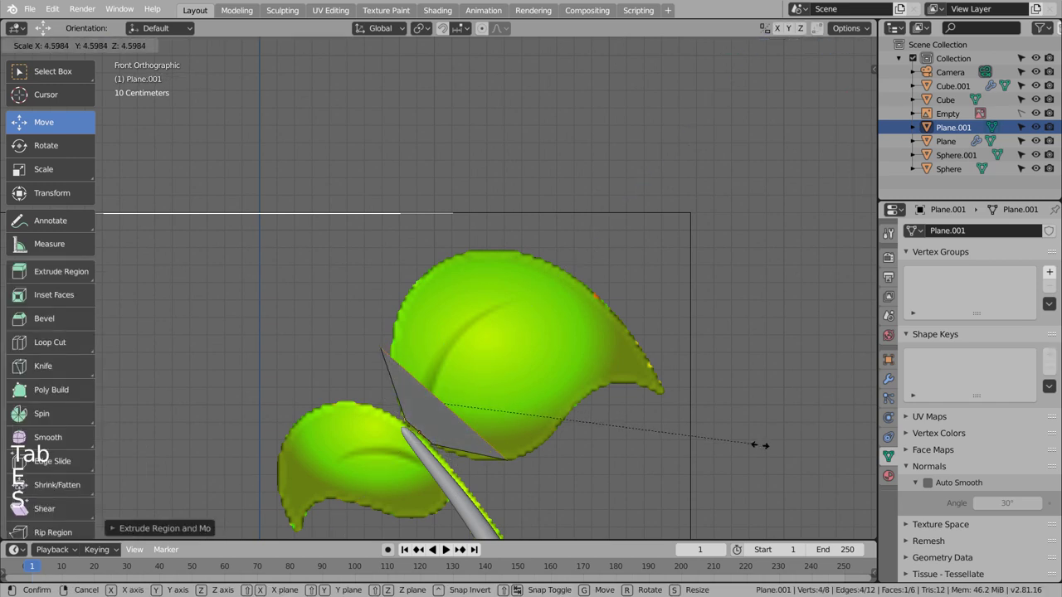
{"action": "left_click", "coordinate": [717, 437]}
{"action": "key", "text": "g"}
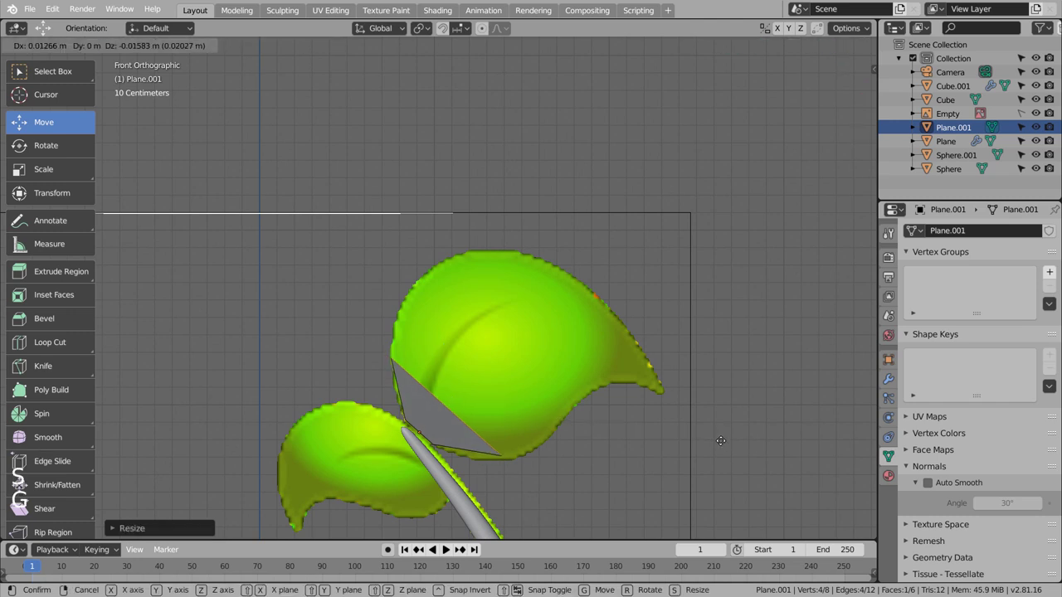
{"action": "left_click", "coordinate": [711, 441]}
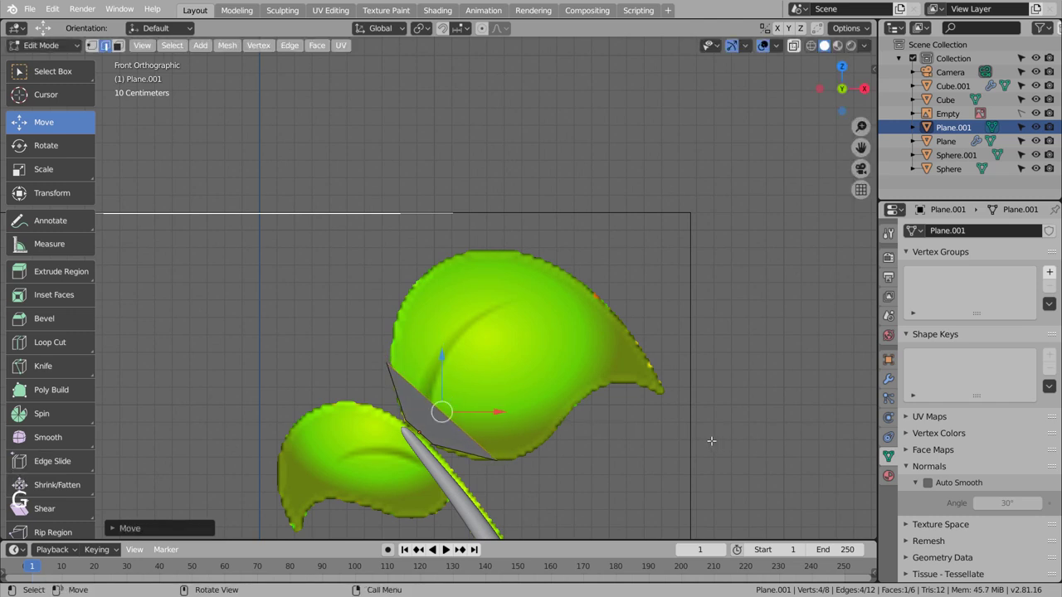
- Extrude the next leaf section and scale its end face up about 1.4 times to match the reference outline
{"action": "key", "text": "e"}
{"action": "left_click", "coordinate": [668, 351]}
{"action": "key", "text": "s"}
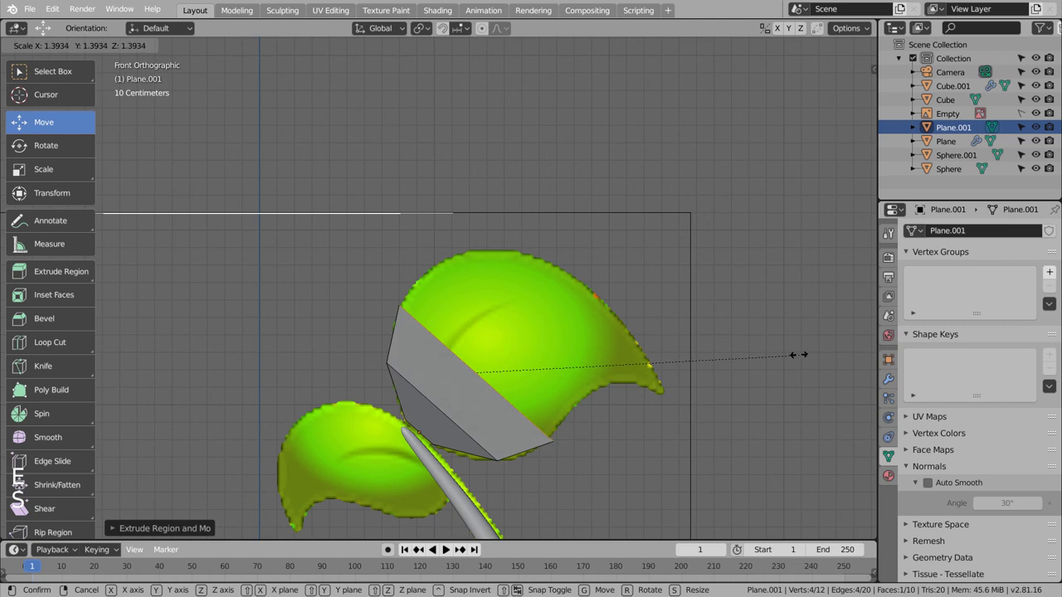
{"action": "left_click", "coordinate": [785, 349]}
- Extrude another section toward the middle of the large leaf and move its end face into place
{"action": "key", "text": "e"}
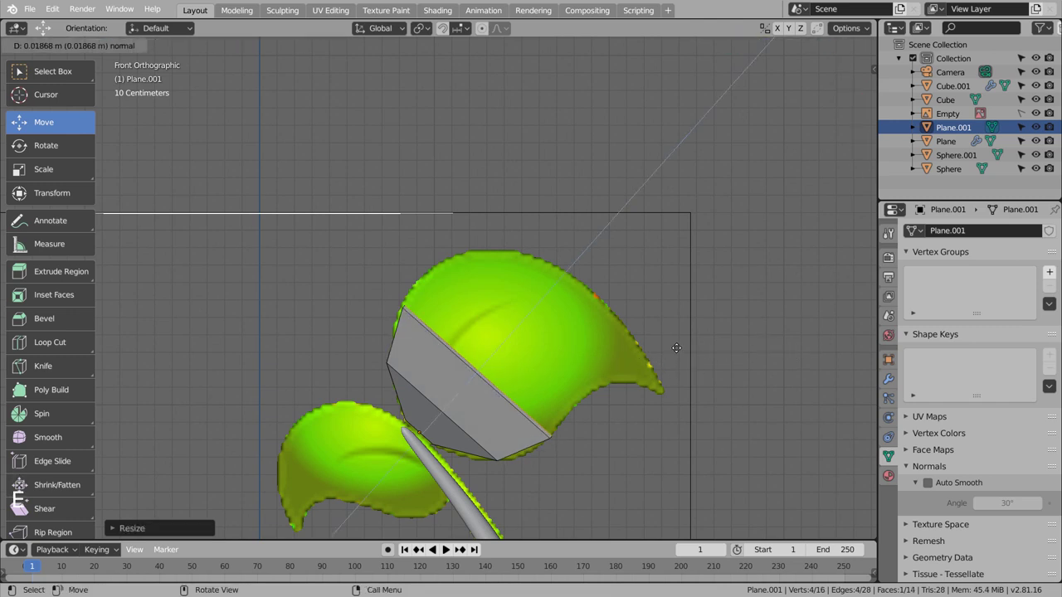
{"action": "left_click", "coordinate": [699, 318]}
{"action": "key", "text": "g"}
{"action": "left_click", "coordinate": [698, 314]}
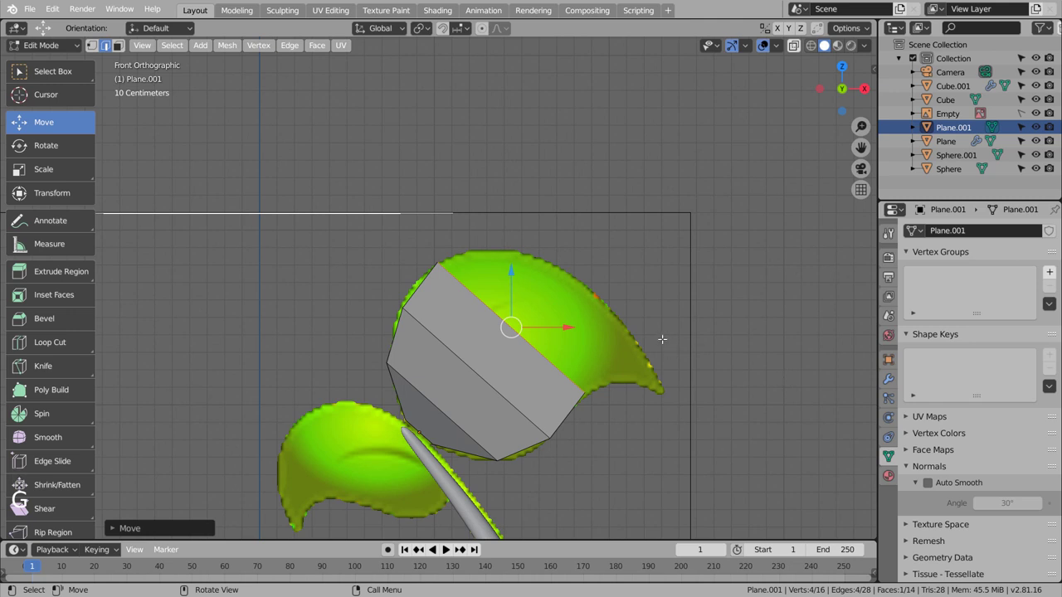
- Adjust the end face's rotation and move it back to shorten the section within the leaf outline
{"action": "key", "text": "r"}
{"action": "left_click", "coordinate": [647, 393]}
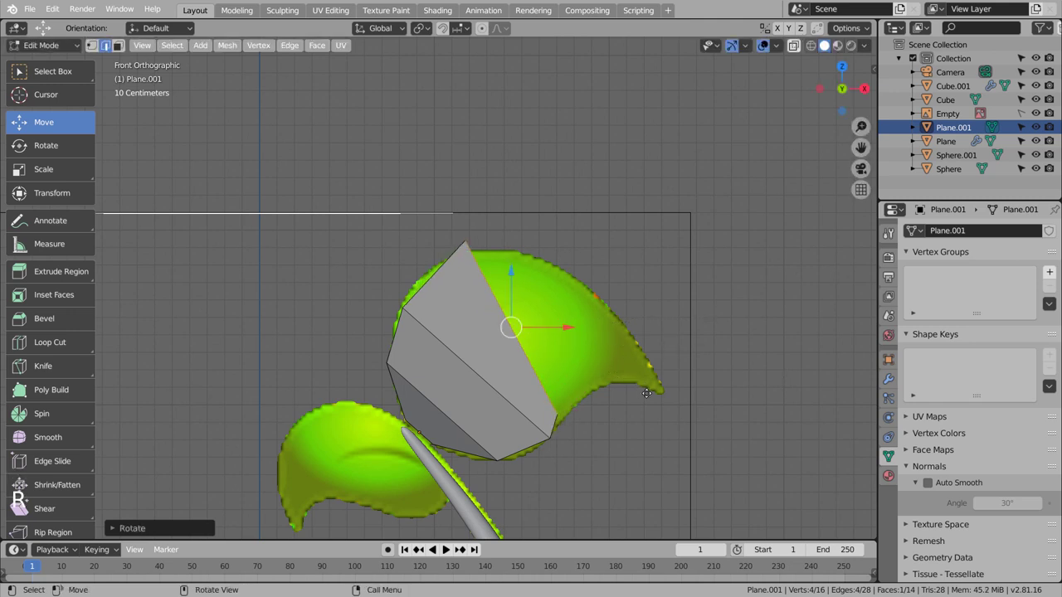
{"action": "key", "text": "g"}
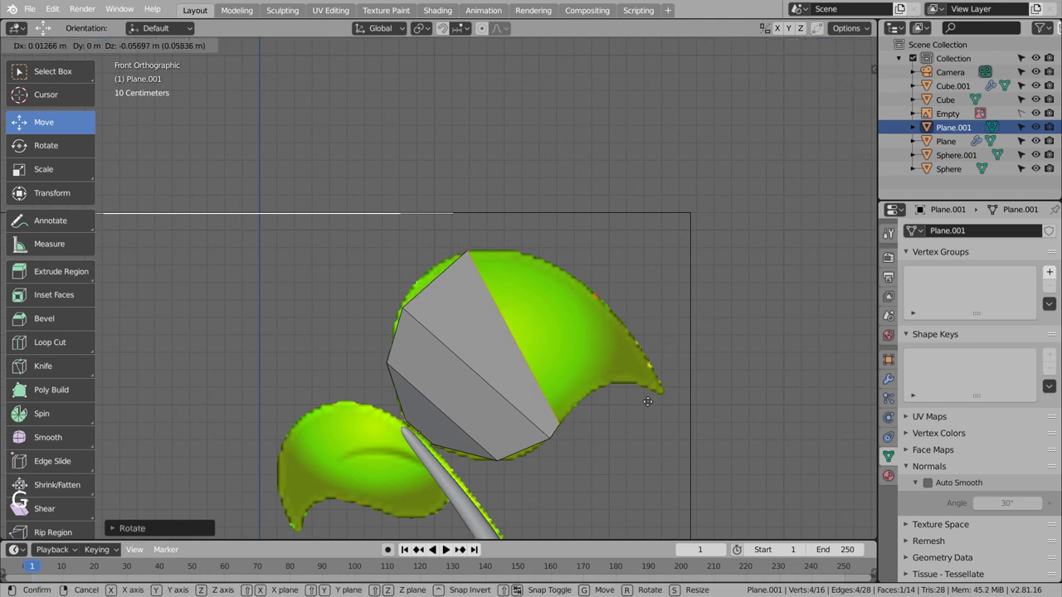
{"action": "left_click", "coordinate": [648, 401]}
{"action": "key", "text": "r"}
{"action": "left_click", "coordinate": [682, 350]}
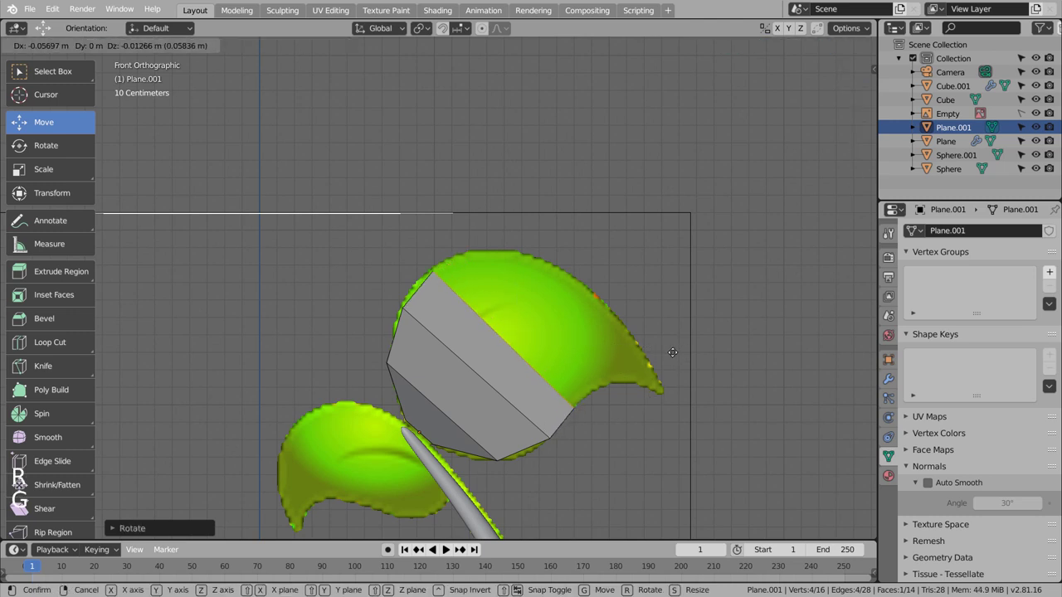
{"action": "key", "text": "g"}
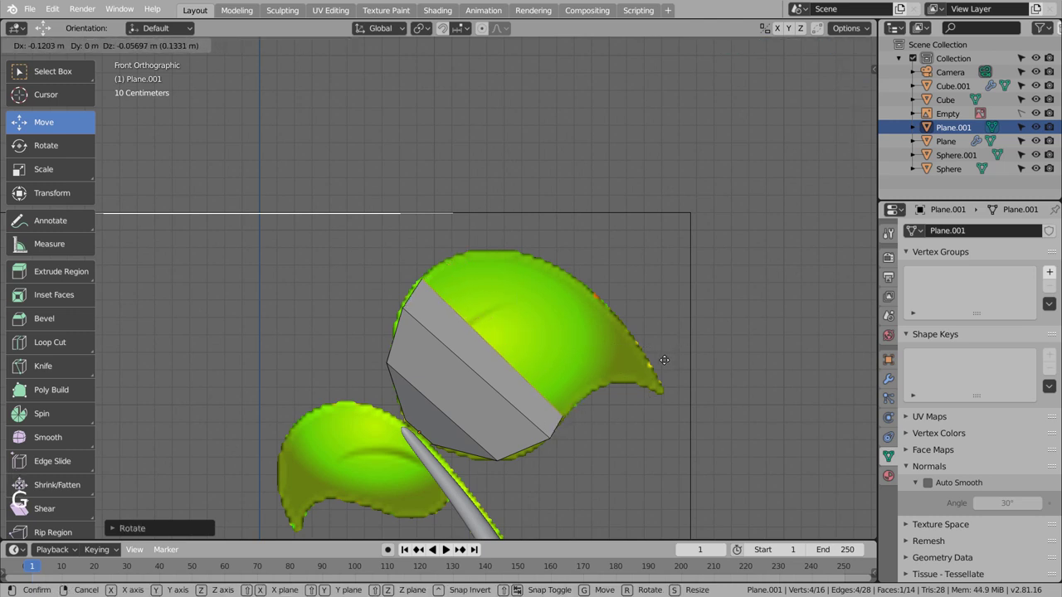
{"action": "left_click", "coordinate": [667, 358]}
- Extrude a further section across the leaf and move, rotate and scale its end face to meet both reference edges
{"action": "key", "text": "e"}
{"action": "left_click", "coordinate": [701, 340]}
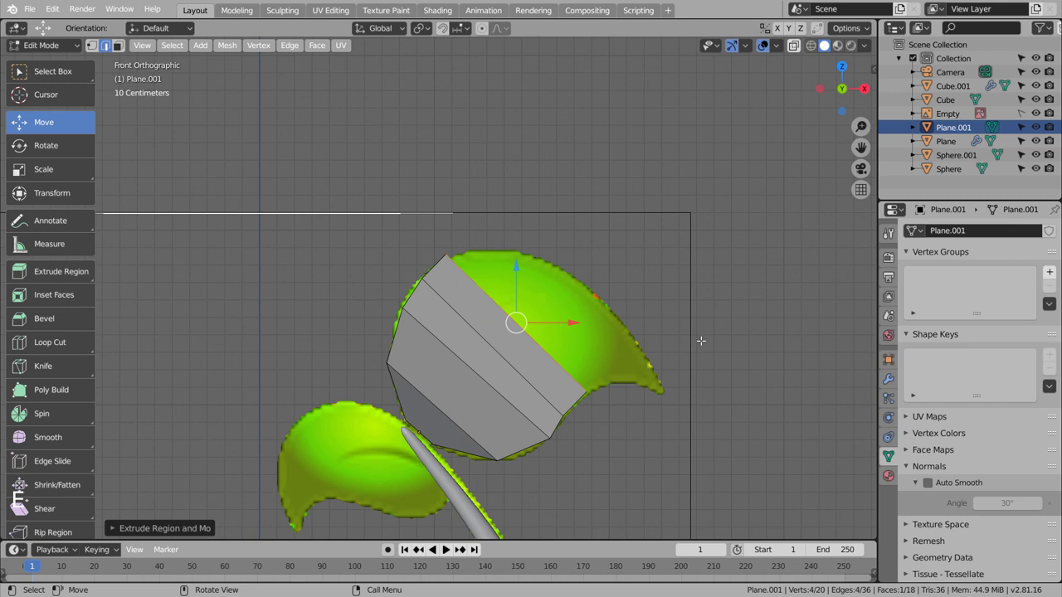
{"action": "key", "text": "g"}
{"action": "left_click", "coordinate": [707, 355]}
{"action": "key", "text": "r"}
{"action": "left_click", "coordinate": [710, 358]}
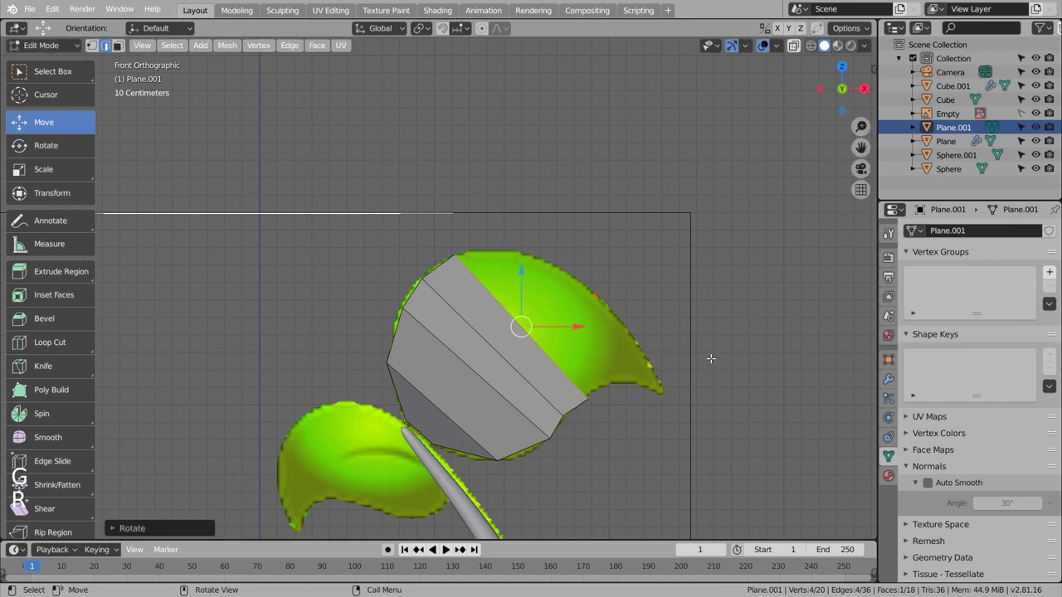
{"action": "key", "text": "s"}
{"action": "left_click", "coordinate": [703, 354]}
- Extrude a section past the leaf's middle, then tilt, shrink and reposition its end face to follow the curve
{"action": "key", "text": "e"}
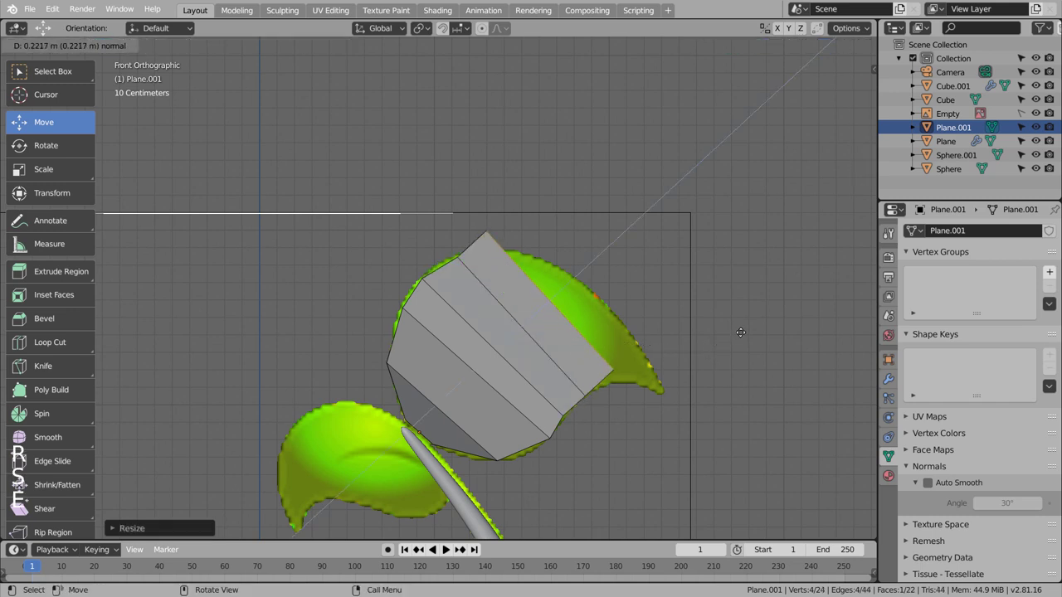
{"action": "left_click", "coordinate": [746, 330]}
{"action": "key", "text": "g"}
{"action": "left_click", "coordinate": [766, 352]}
{"action": "key", "text": "r"}
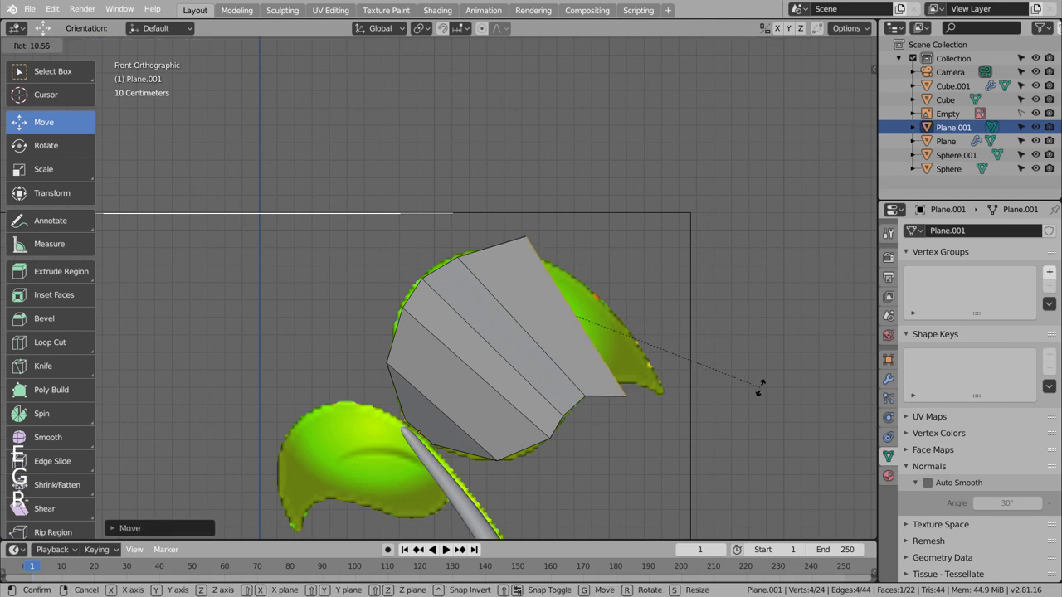
{"action": "key", "text": "s"}
{"action": "left_click", "coordinate": [696, 346]}
{"action": "key", "text": "g"}
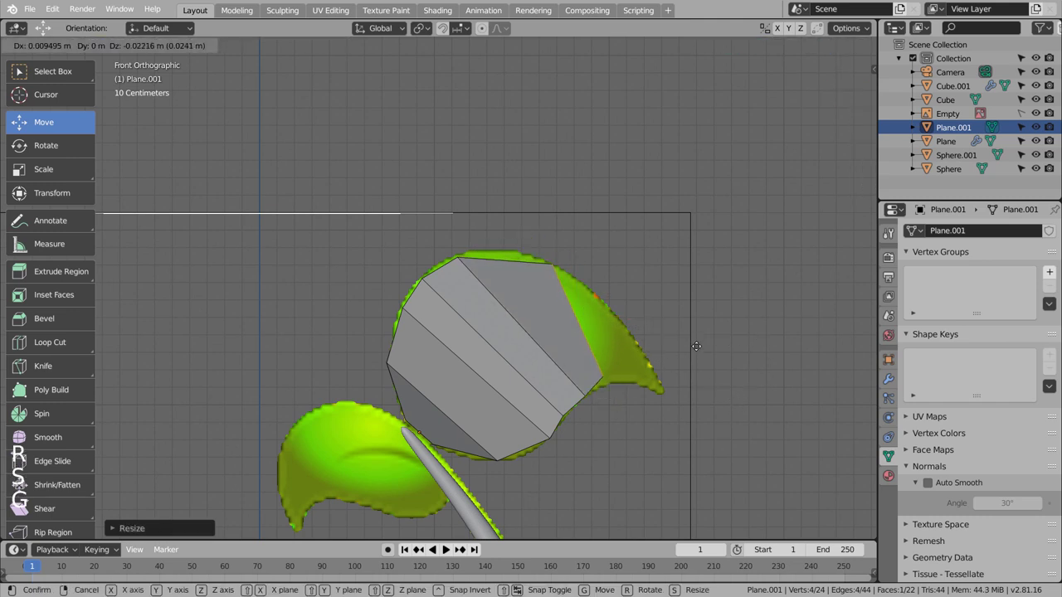
{"action": "left_click", "coordinate": [683, 342]}
- Extrude a section toward the leaf's tip and scale its end face to about 0.47 within the outline
{"action": "key", "text": "e"}
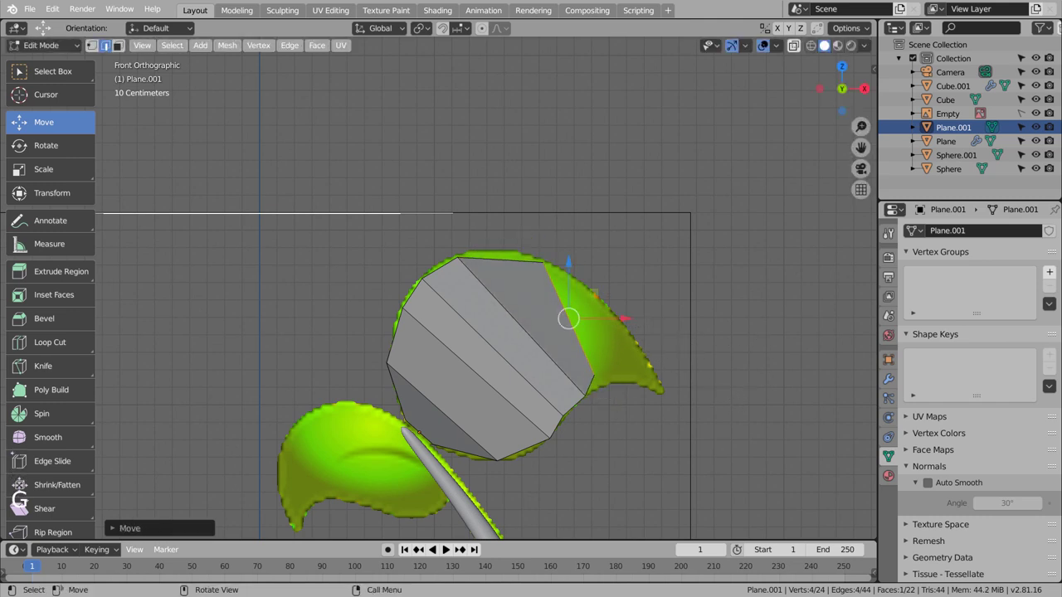
{"action": "left_click", "coordinate": [769, 337]}
{"action": "key", "text": "g"}
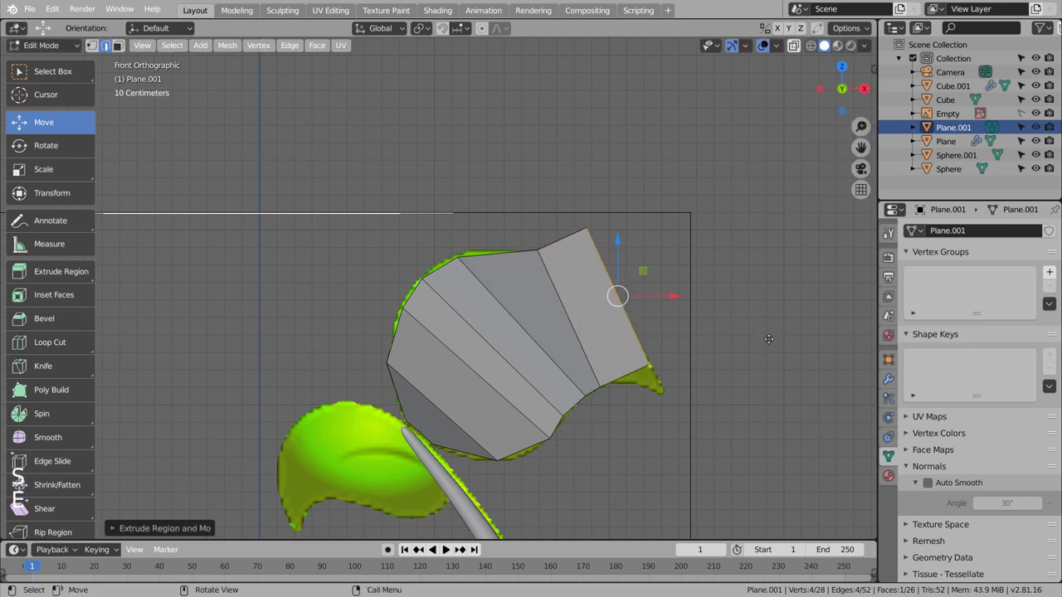
{"action": "key", "text": "s"}
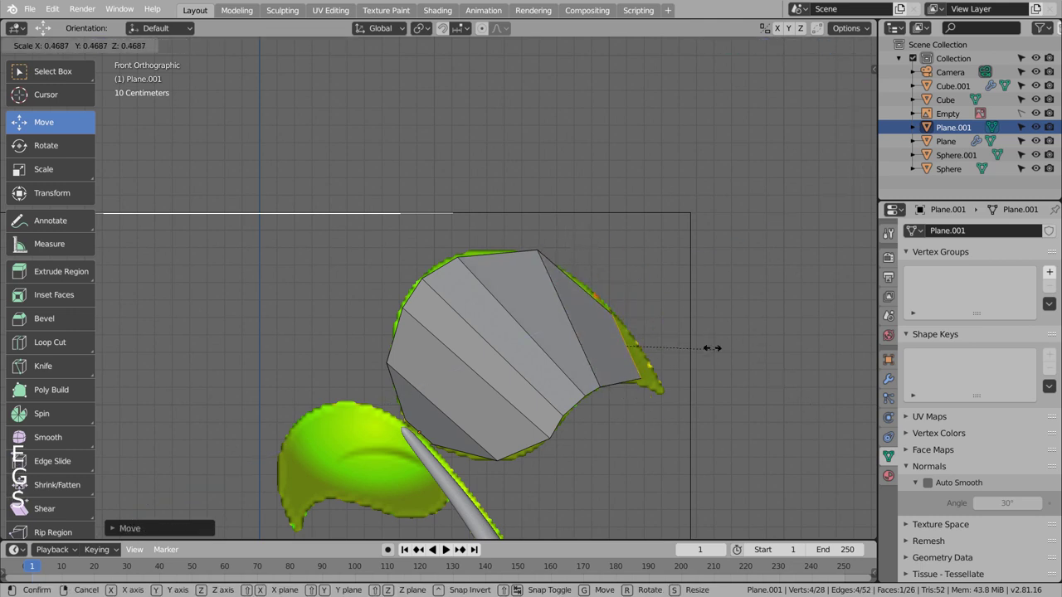
{"action": "left_click", "coordinate": [719, 352]}
- Extrude the last section into the leaf's pointed tip and shrink its end face to taper the tip
{"action": "key", "text": "e"}
{"action": "left_click", "coordinate": [759, 365]}
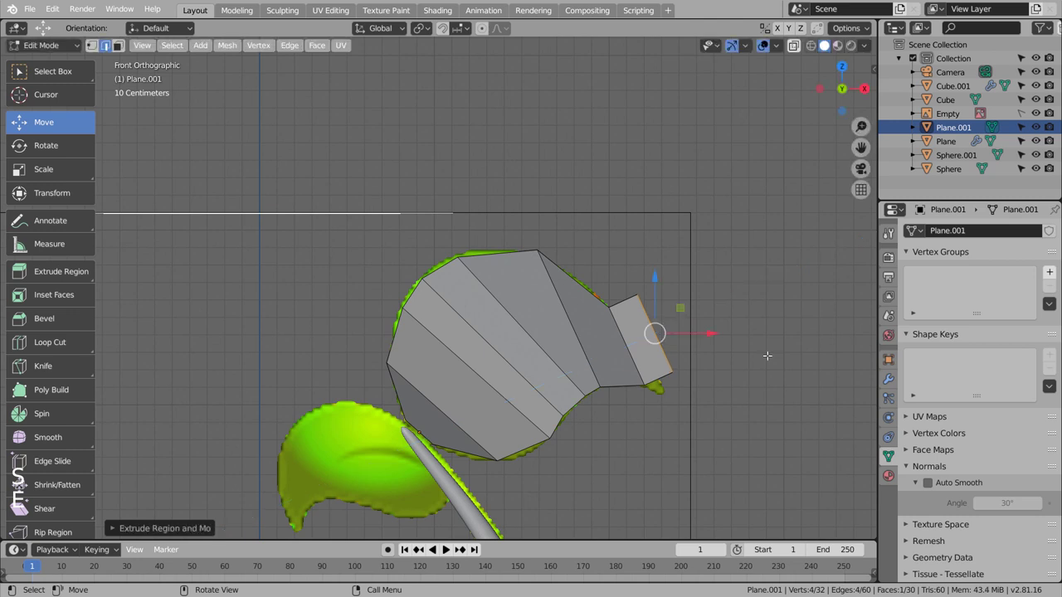
{"action": "key", "text": "g"}
{"action": "left_click", "coordinate": [769, 394]}
{"action": "key", "text": "s"}
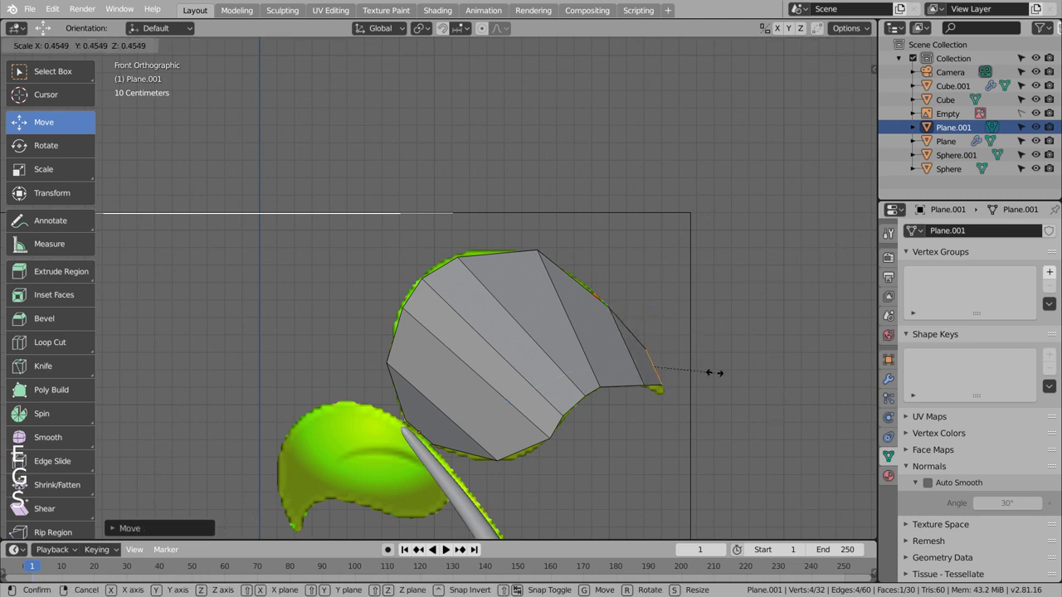
{"action": "left_click", "coordinate": [703, 352]}
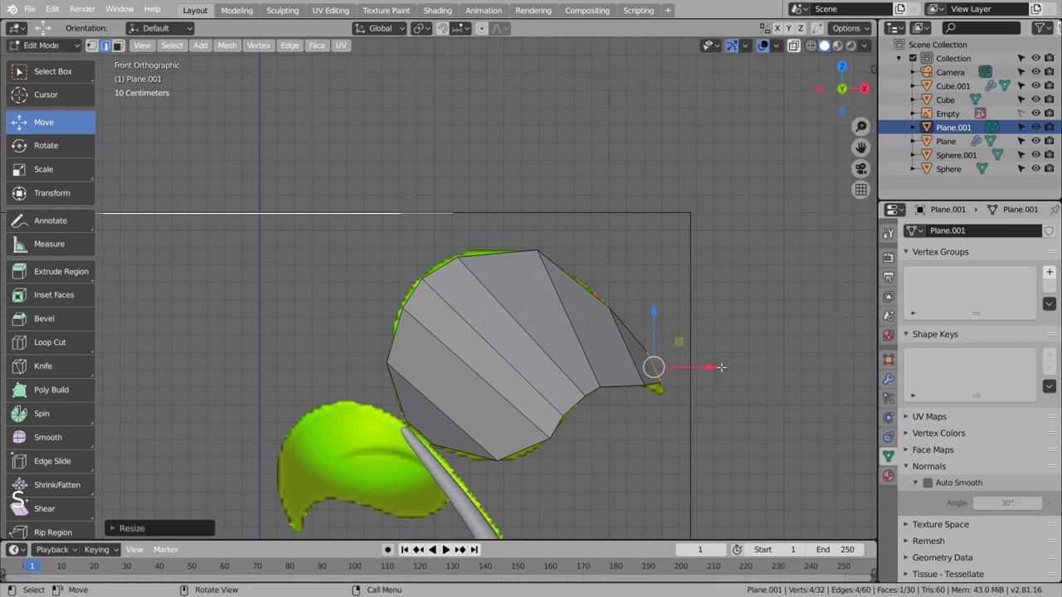
- Apply a level 3 subdivision to the leaf in Object Mode and flatten the leaf along the Y axis
{"action": "key", "text": "Tab"}
{"action": "key", "text": "ctrl+3"}
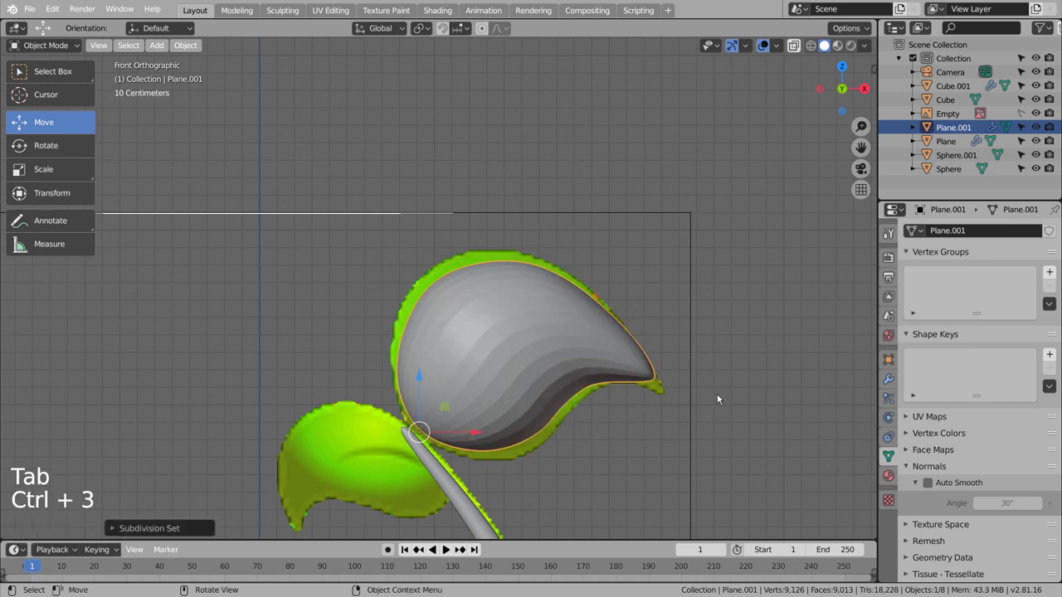
{"action": "middle_click_drag", "start_coordinate": [611, 421], "coordinate": [653, 394]}
{"action": "middle_click_drag", "start_coordinate": [755, 396], "coordinate": [725, 420]}
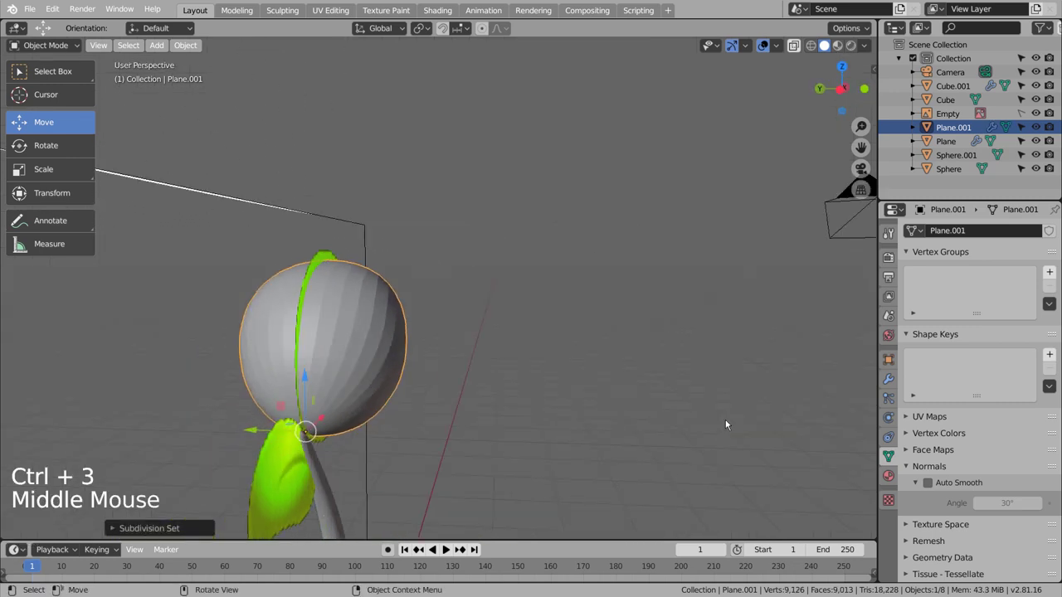
{"action": "key", "text": "s"}
{"action": "key", "text": "y"}
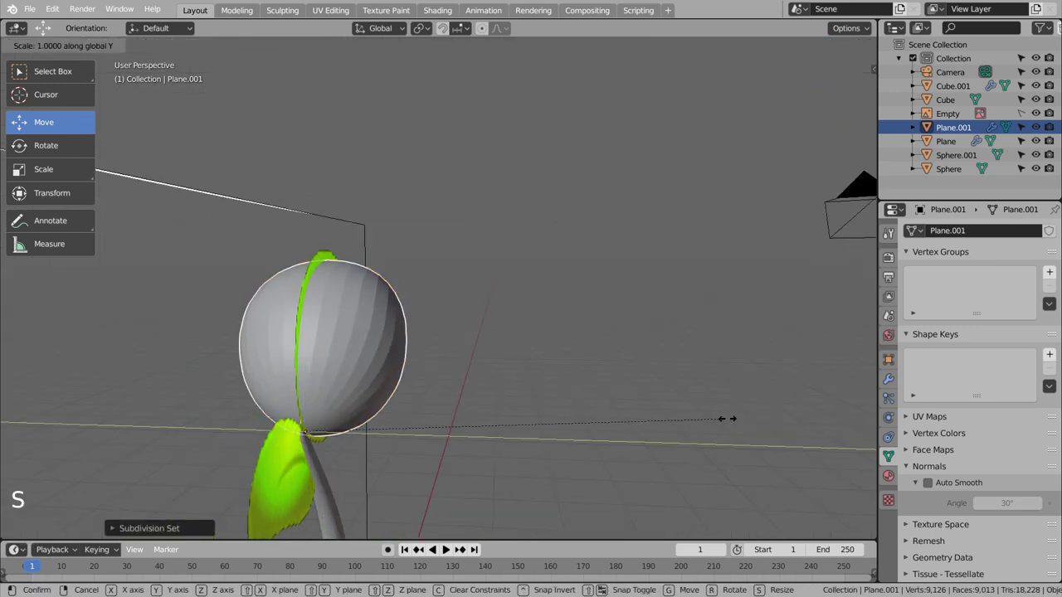
{"action": "left_click", "coordinate": [335, 375]}
- Add a centred loop cut running lengthwise from the leaf's base to its tip
{"action": "key", "text": "Tab"}
{"action": "middle_click_drag", "start_coordinate": [335, 375], "coordinate": [649, 406]}
{"action": "key", "text": "Tab"}
{"action": "key", "text": "Tab"}
{"action": "key", "text": "ctrl+r"}
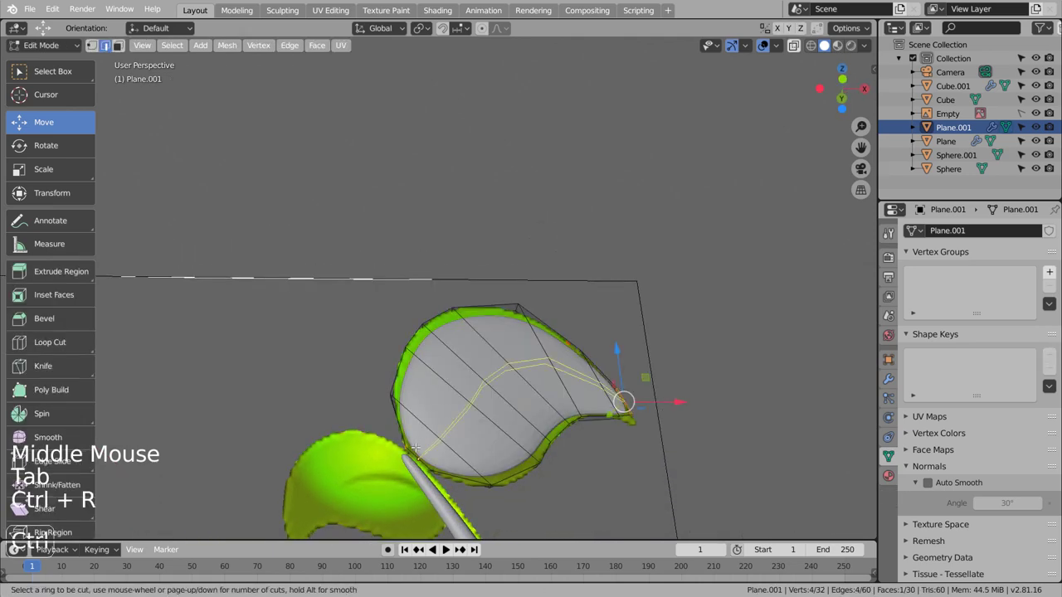
{"action": "left_click", "coordinate": [413, 447]}
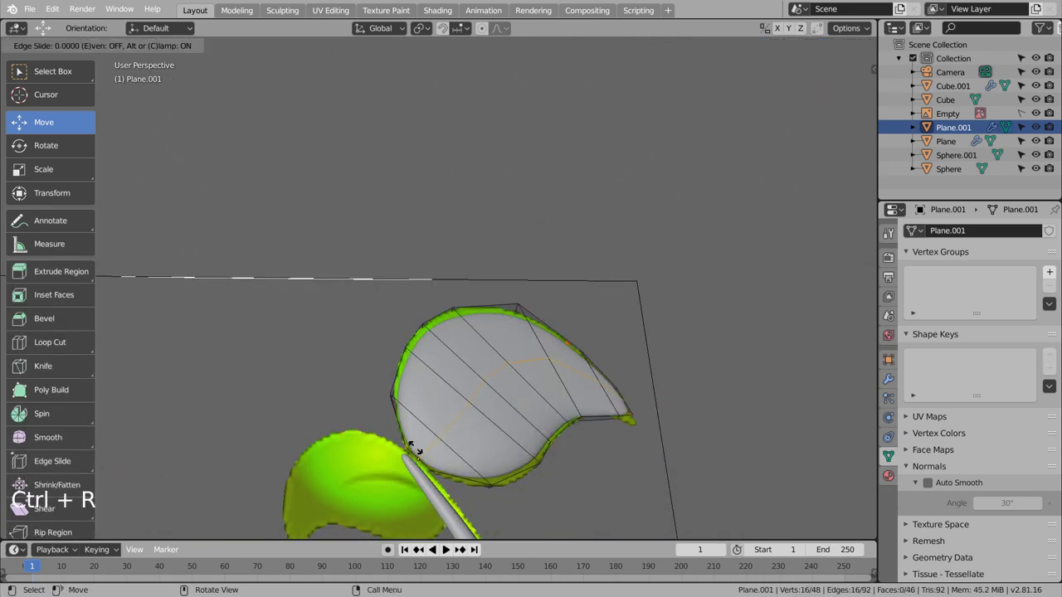
{"action": "left_click", "coordinate": [414, 448]}
{"action": "key", "text": "ctrl+r"}
{"action": "left_click", "coordinate": [436, 451]}
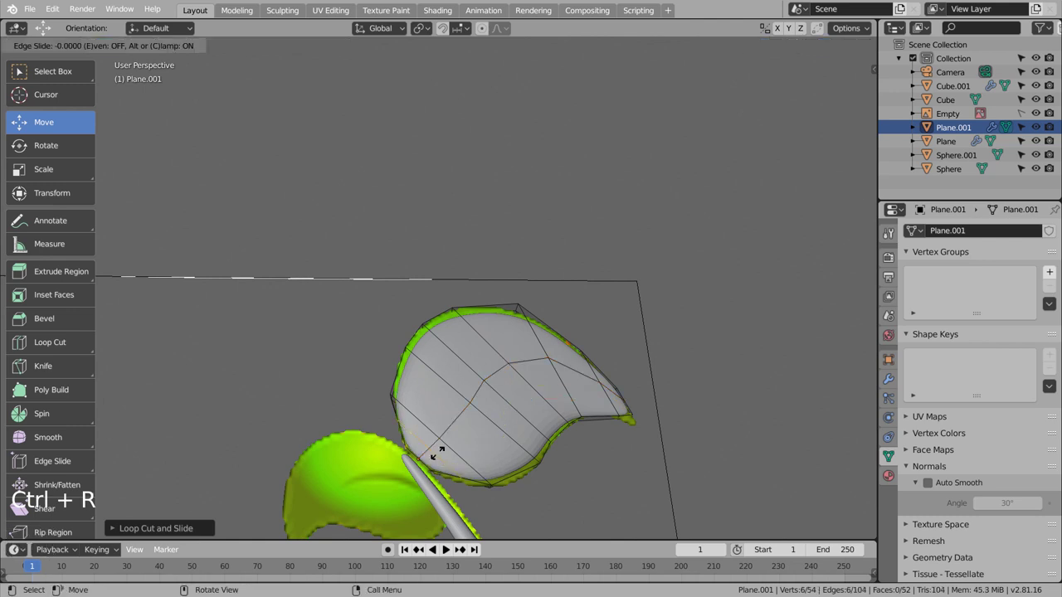
{"action": "left_click", "coordinate": [415, 455]}
{"action": "key", "text": "ctrl+z"}
- Add a second lengthwise loop cut on the leaf and slide it close beside the central loop
{"action": "key", "text": "ctrl+r"}
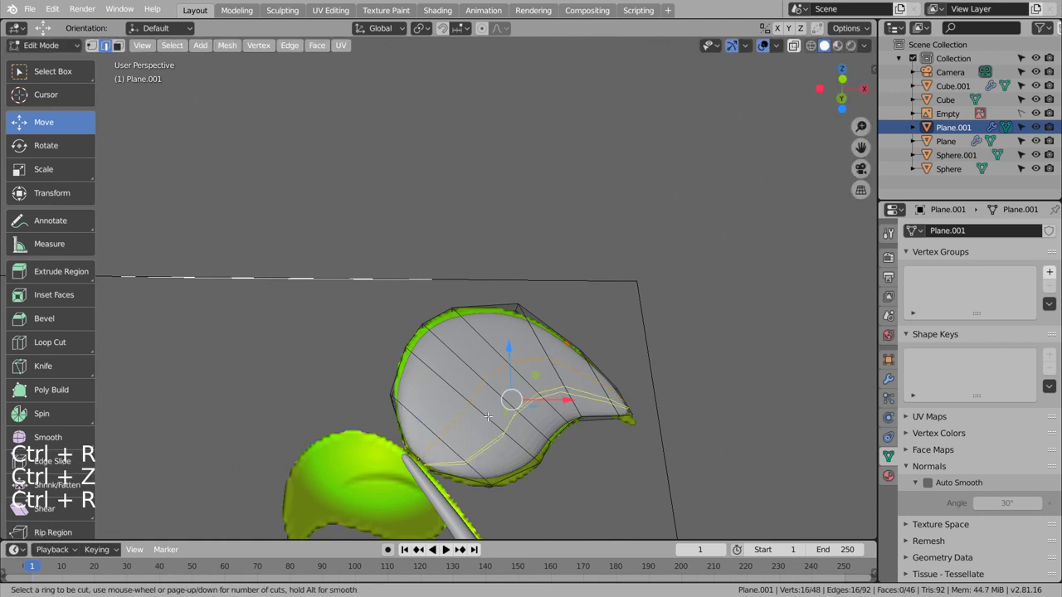
{"action": "left_click", "coordinate": [501, 411]}
{"action": "left_click", "coordinate": [477, 382]}
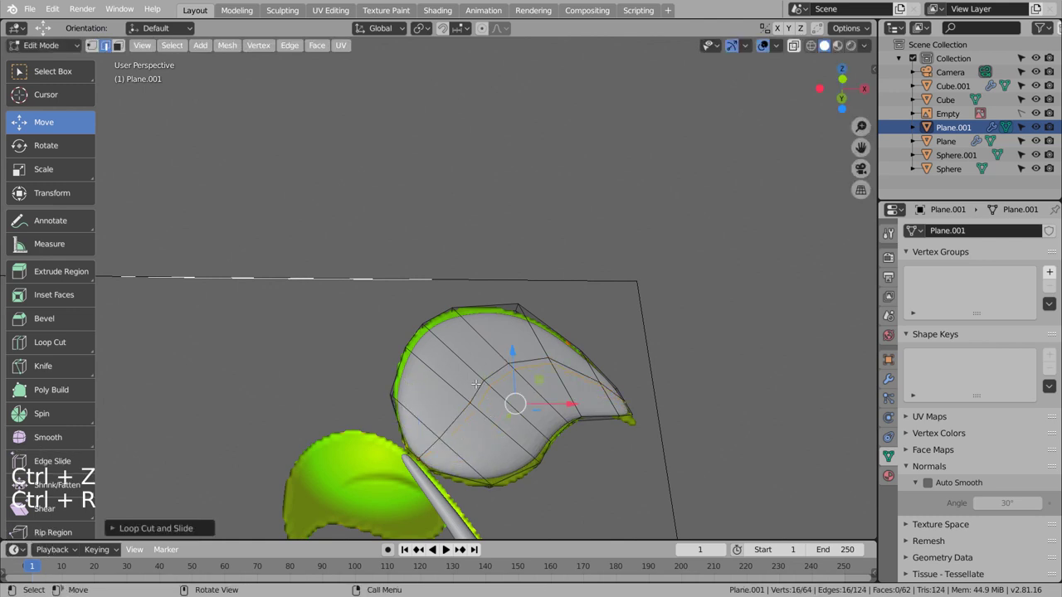
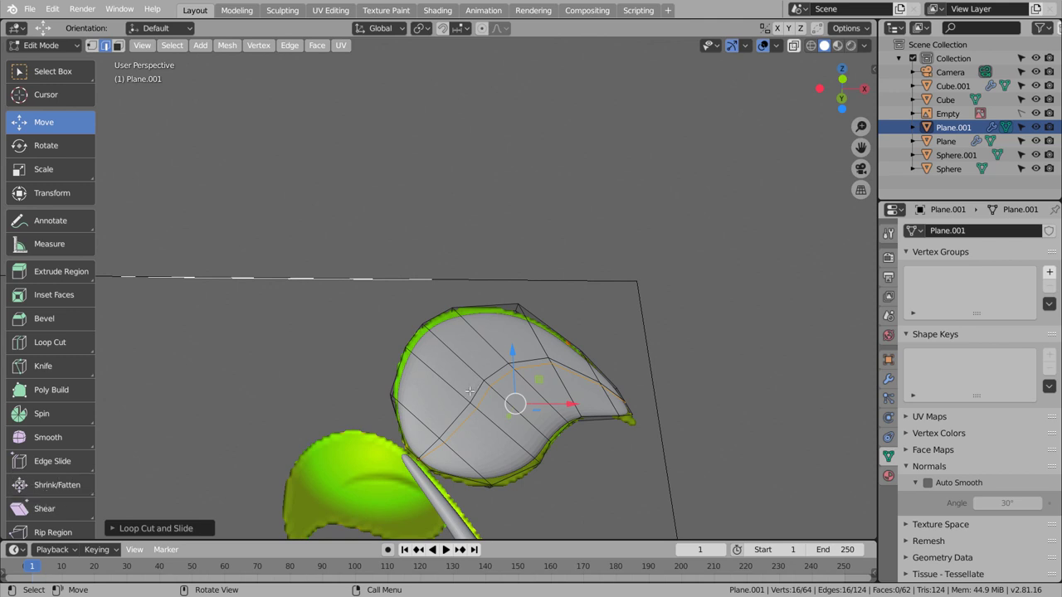
- Select the leaf's front faces on both sides of the narrow lengthwise strip, leaving the strip itself unselected
{"action": "left_click", "coordinate": [605, 380]}
{"action": "key", "text": "3"}
{"action": "left_click", "coordinate": [602, 380]}
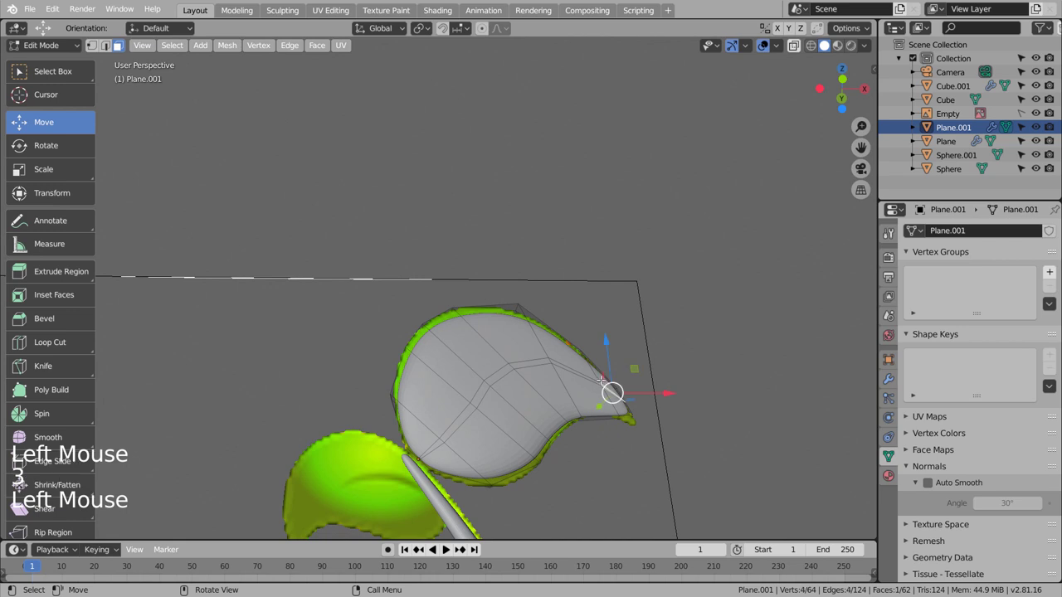
{"action": "left_click", "coordinate": [598, 378]}
{"action": "left_click", "coordinate": [608, 378]}
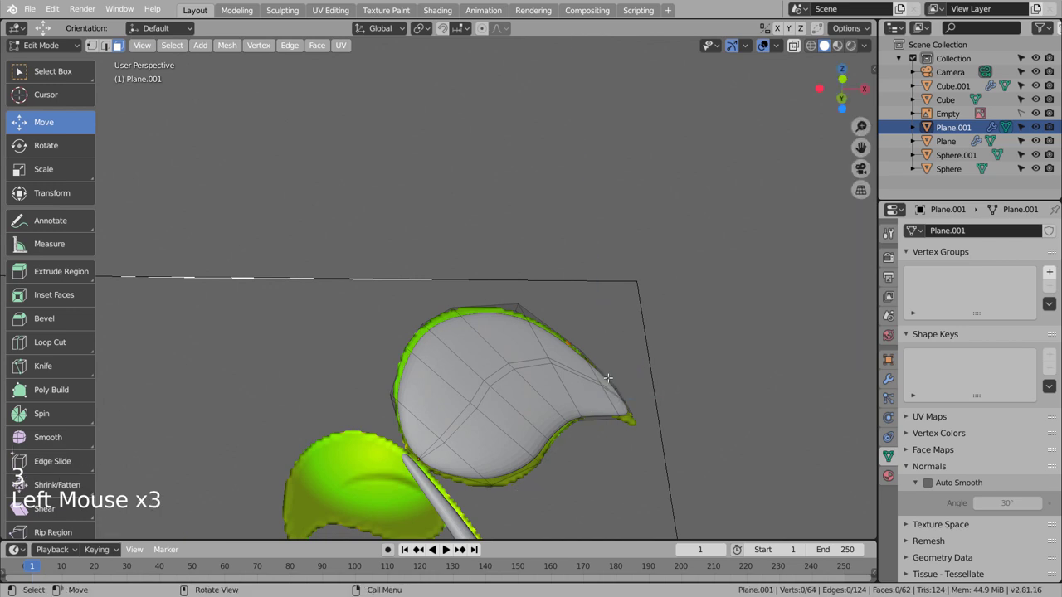
{"action": "left_click", "coordinate": [421, 428], "text": "ctrl"}
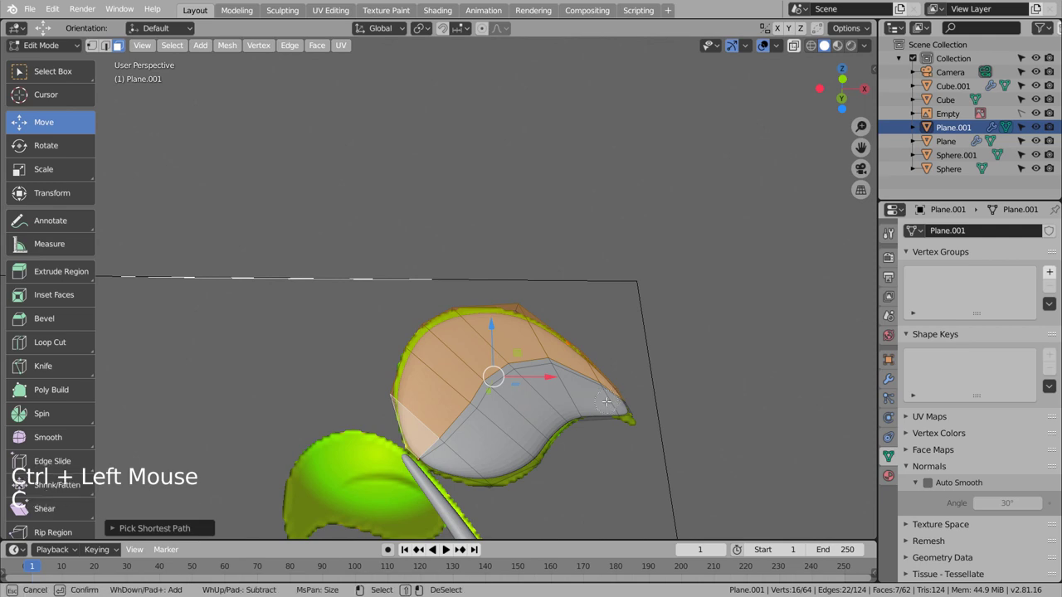
{"action": "key", "text": "c"}
{"action": "mouse_move", "coordinate": [607, 402]}
{"action": "left_mouse_down"}
{"action": "mouse_move", "coordinate": [513, 409]}
{"action": "mouse_move", "coordinate": [462, 444]}
{"action": "left_mouse_up"}
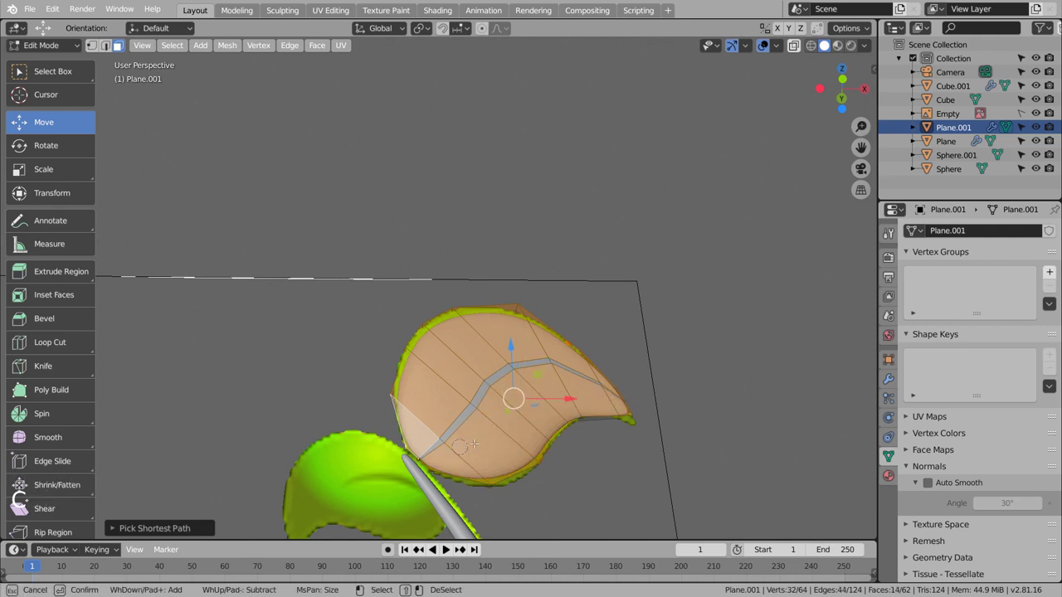
{"action": "middle_click_drag", "start_coordinate": [628, 434], "coordinate": [621, 399]}
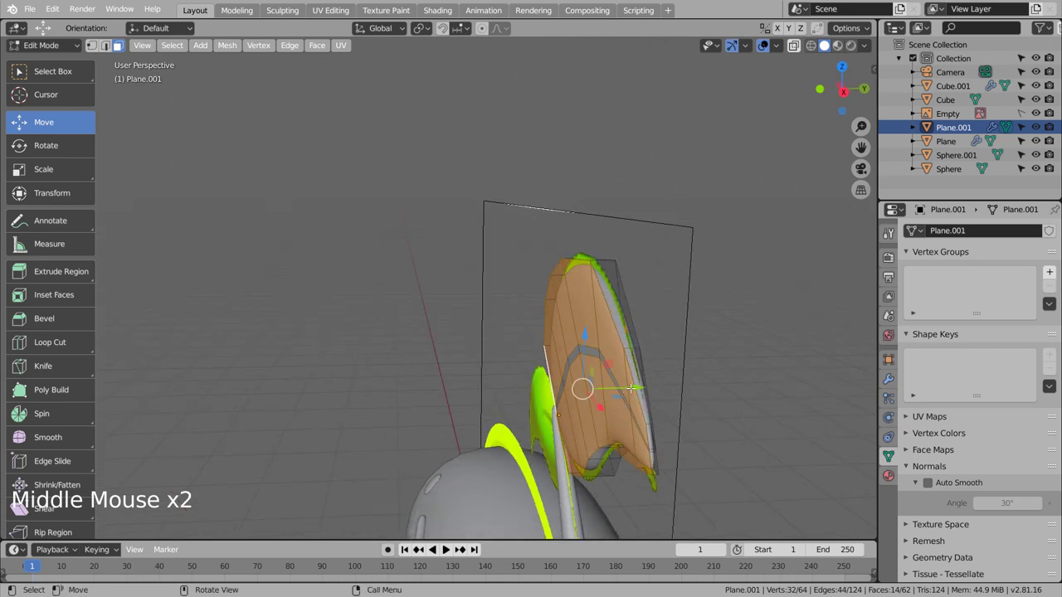
- Set the transform pivot to Individual Origins and try shifting the selected front faces along Y
{"action": "left_click_drag", "start_coordinate": [632, 388], "coordinate": [636, 393]}
{"action": "middle_click_drag", "start_coordinate": [636, 393], "coordinate": [668, 390]}
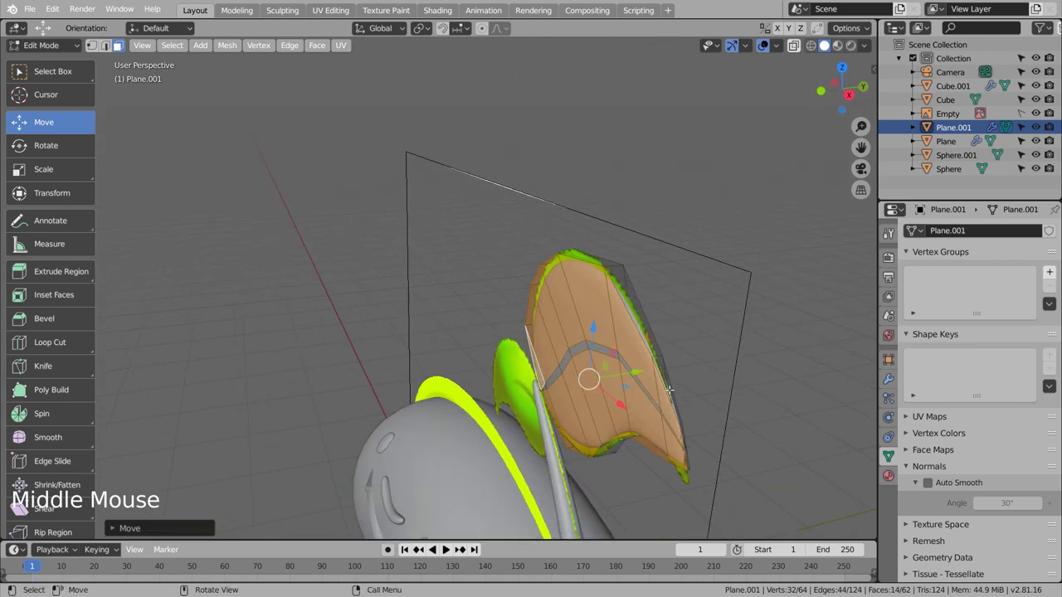
{"action": "key", "text": "ctrl+z"}
{"action": "left_click", "coordinate": [422, 28]}
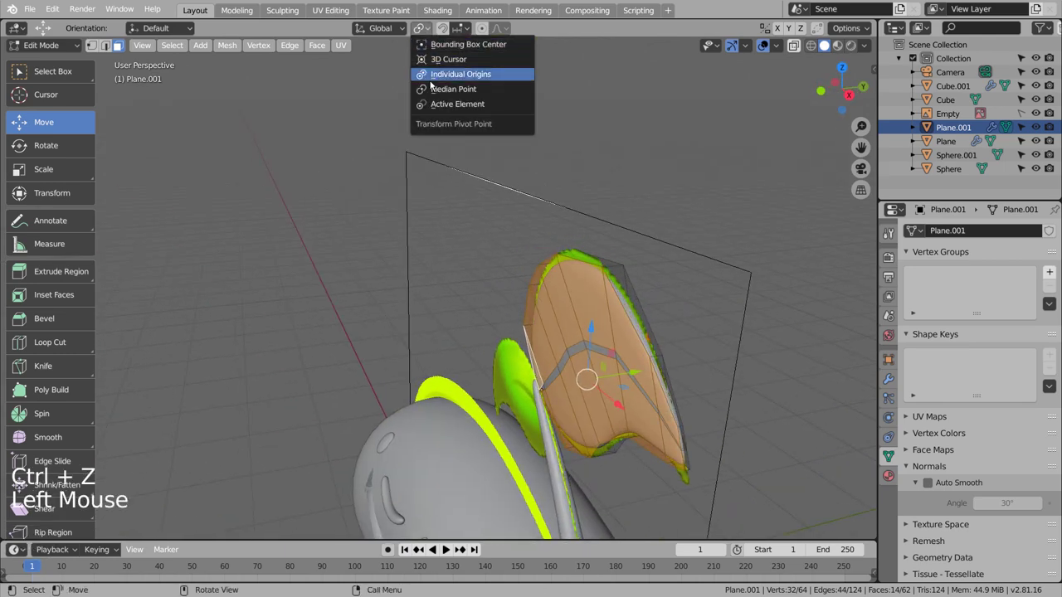
{"action": "left_click", "coordinate": [433, 75]}
{"action": "left_click_drag", "start_coordinate": [638, 379], "coordinate": [632, 380]}
{"action": "key", "text": "ctrl+z"}
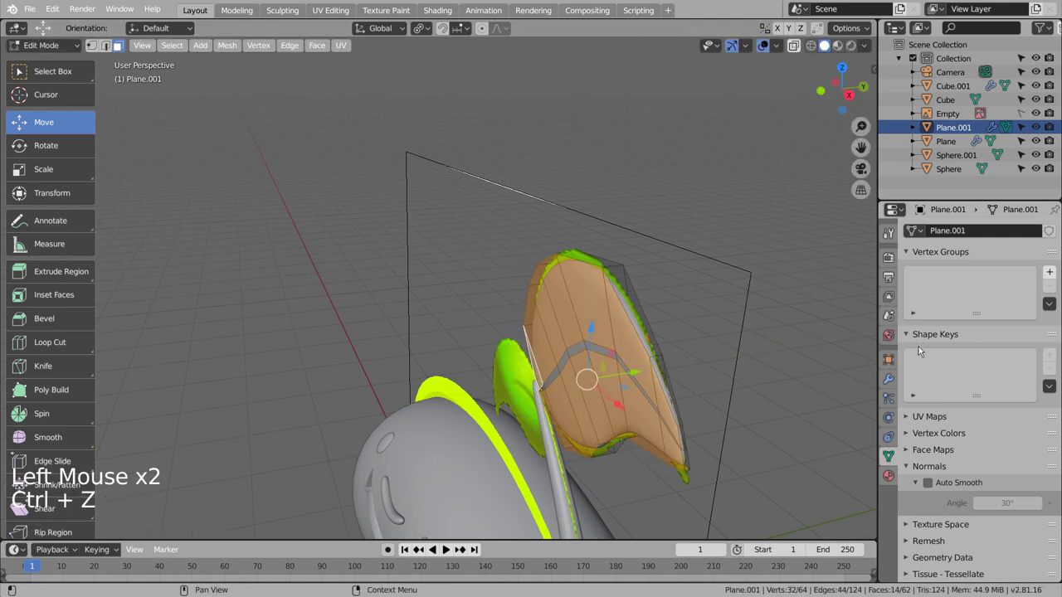
- Apply the leaf's Subdivision modifier in Object Mode and return to Edit Mode
{"action": "left_click", "coordinate": [889, 379]}
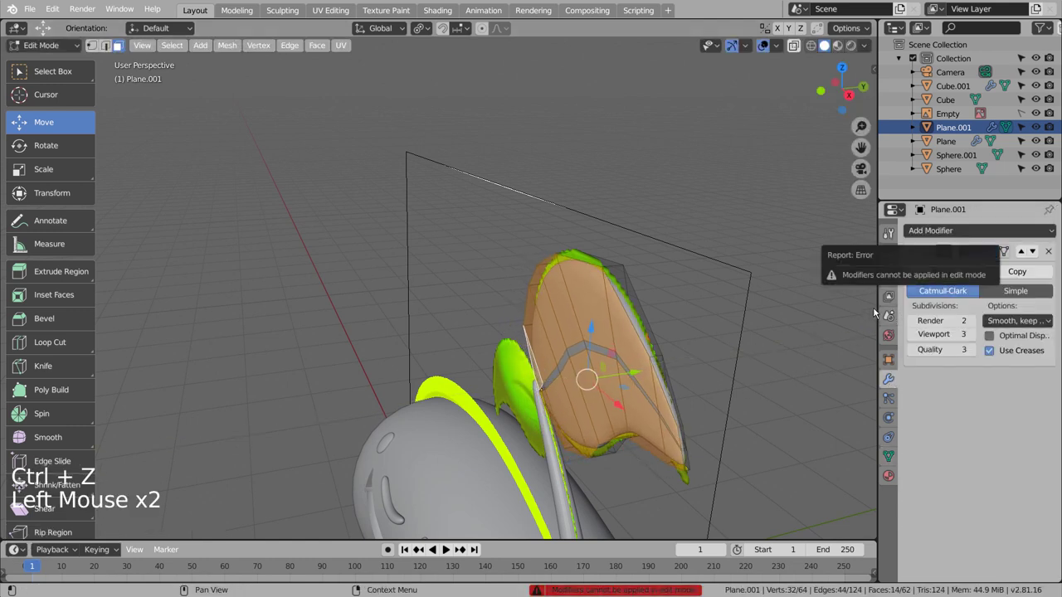
{"action": "key", "text": "Tab"}
{"action": "left_click", "coordinate": [941, 273]}
{"action": "key", "text": "Tab"}
{"action": "middle_click_drag", "start_coordinate": [648, 367], "coordinate": [730, 356]}
{"action": "left_click_drag", "start_coordinate": [730, 357], "coordinate": [738, 356]}
{"action": "key", "text": "ctrl+z"}
- Push the selected front faces slightly toward negative Y with proportional editing at size 0.12, forming the central crease
{"action": "middle_click_drag", "start_coordinate": [739, 356], "coordinate": [631, 387]}
{"action": "left_click", "coordinate": [481, 28]}
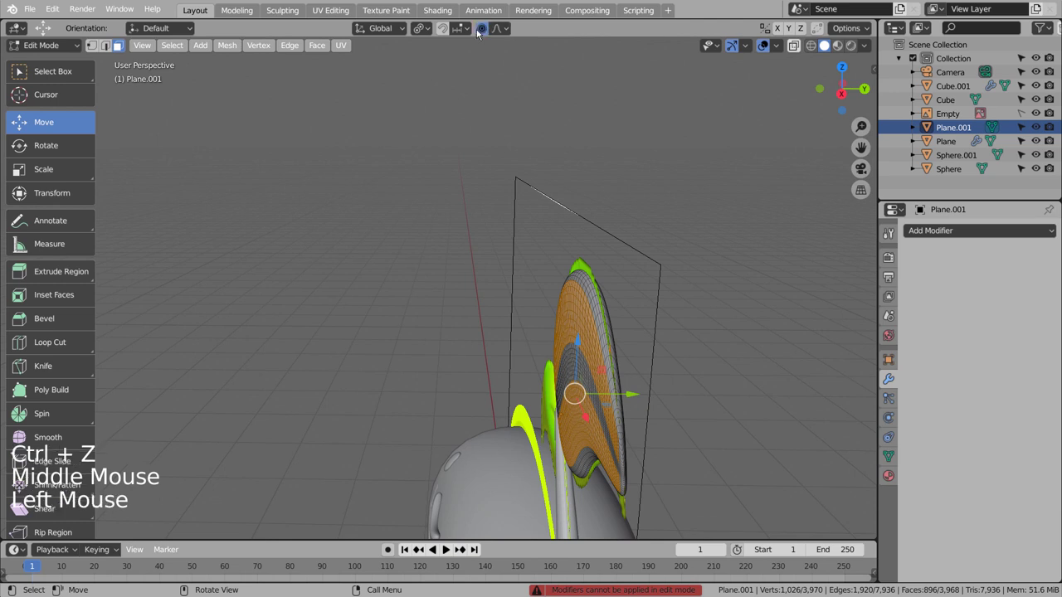
{"action": "left_click_drag", "start_coordinate": [624, 395], "coordinate": [605, 395]}
{"action": "scroll", "coordinate": [605, 395], "scroll_direction": "up", "scroll_amount": 20}
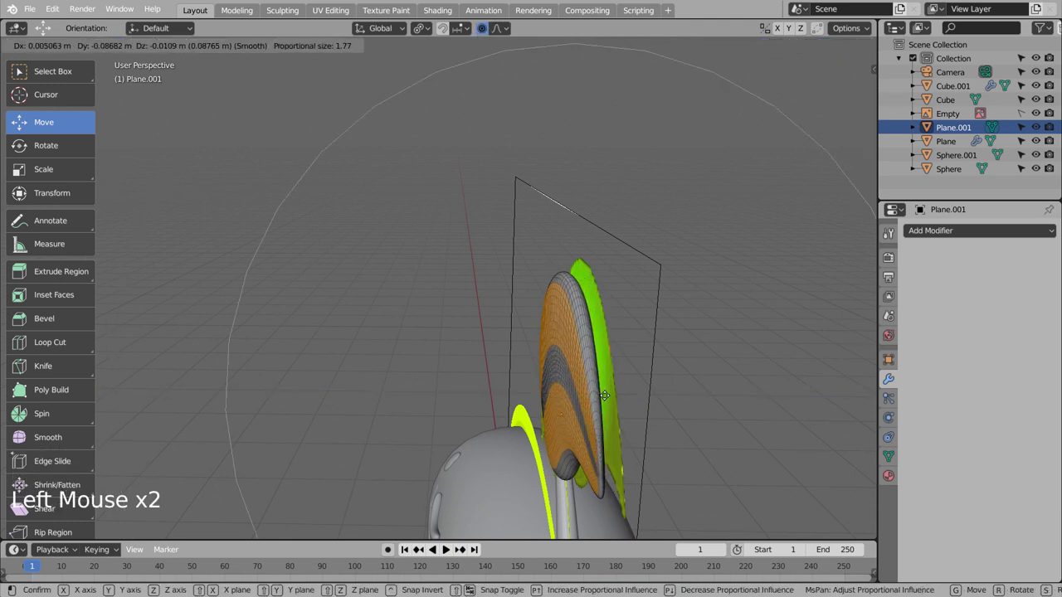
{"action": "mouse_move", "coordinate": [605, 395]}
{"action": "left_mouse_down"}
{"action": "mouse_move", "coordinate": [632, 393]}
{"action": "mouse_move", "coordinate": [619, 396]}
{"action": "left_mouse_up"}
{"action": "scroll", "coordinate": [624, 394], "scroll_direction": "up", "scroll_amount": 4}
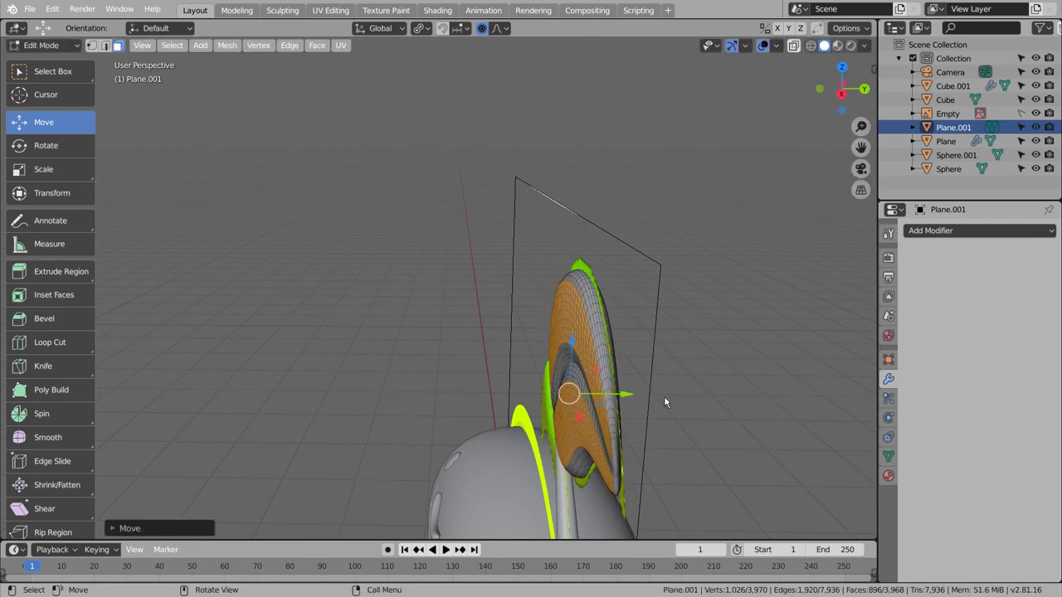
{"action": "key", "text": "Tab"}
{"action": "middle_click_drag", "start_coordinate": [664, 395], "coordinate": [731, 388]}
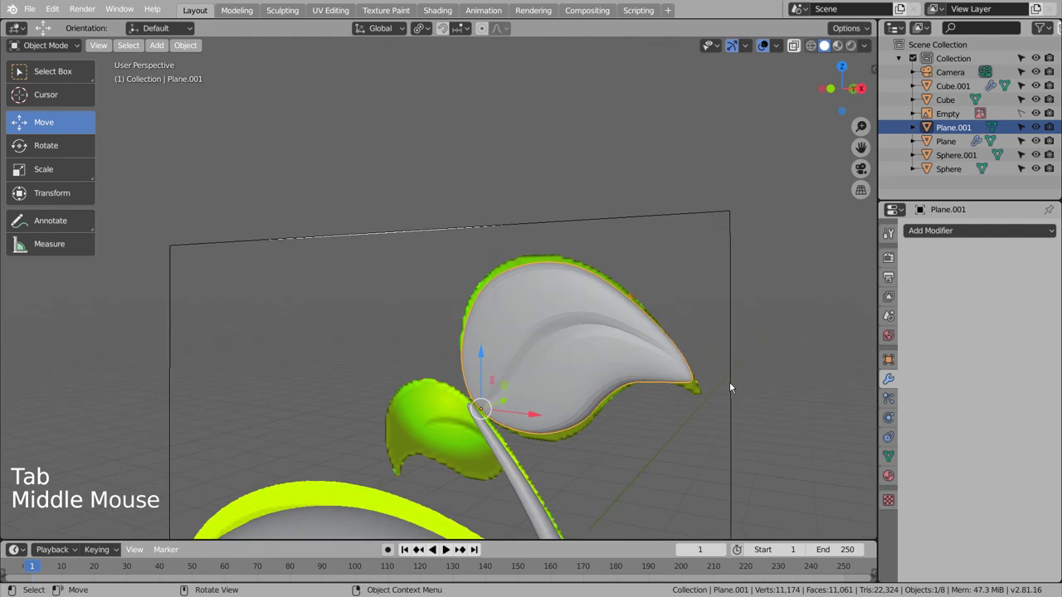
- Move the edge loop around the leaf's rim about -0.12 m along Y with proportional editing at size 0.68
{"action": "key", "text": "Tab"}
{"action": "middle_click_drag", "start_coordinate": [656, 399], "coordinate": [380, 375]}
{"action": "key", "text": "2"}
{"action": "left_click", "coordinate": [648, 399], "text": "alt"}
{"action": "key", "text": "g"}
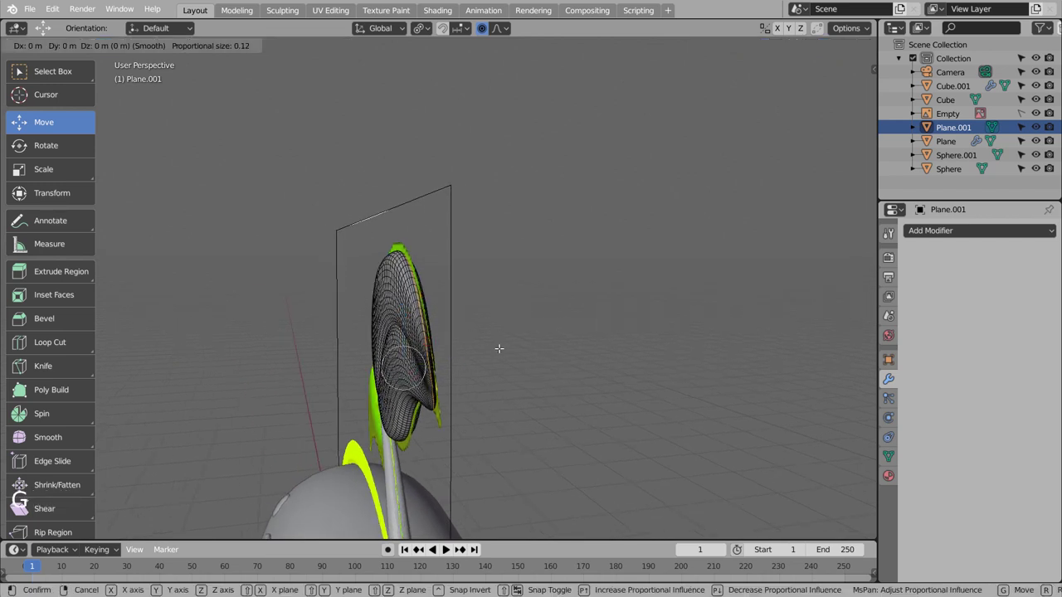
{"action": "key", "text": "y"}
{"action": "scroll", "coordinate": [487, 350], "scroll_direction": "down", "scroll_amount": 15}
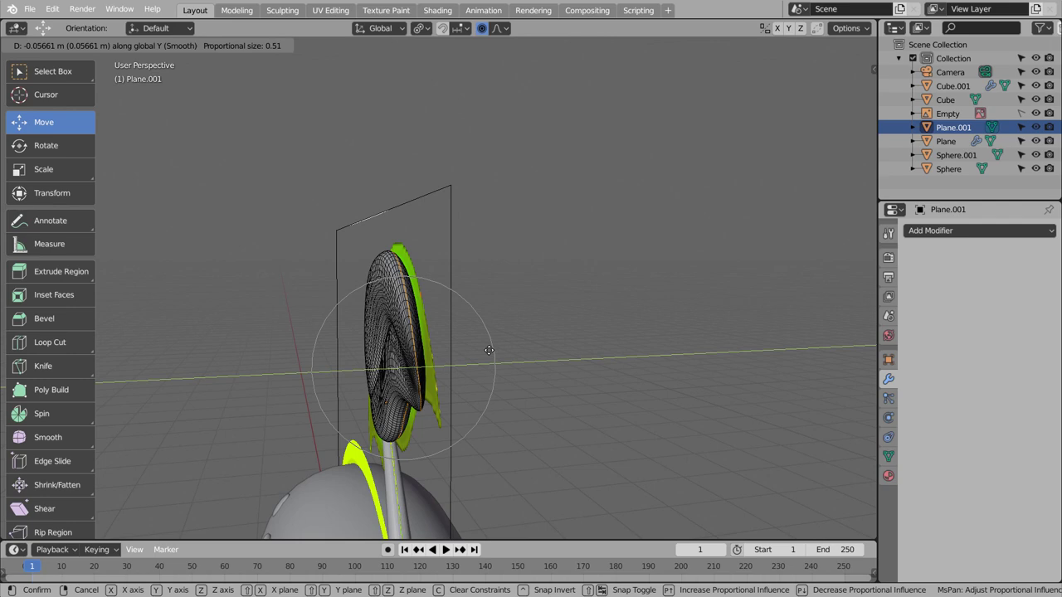
{"action": "scroll", "coordinate": [483, 351], "scroll_direction": "down", "scroll_amount": 3}
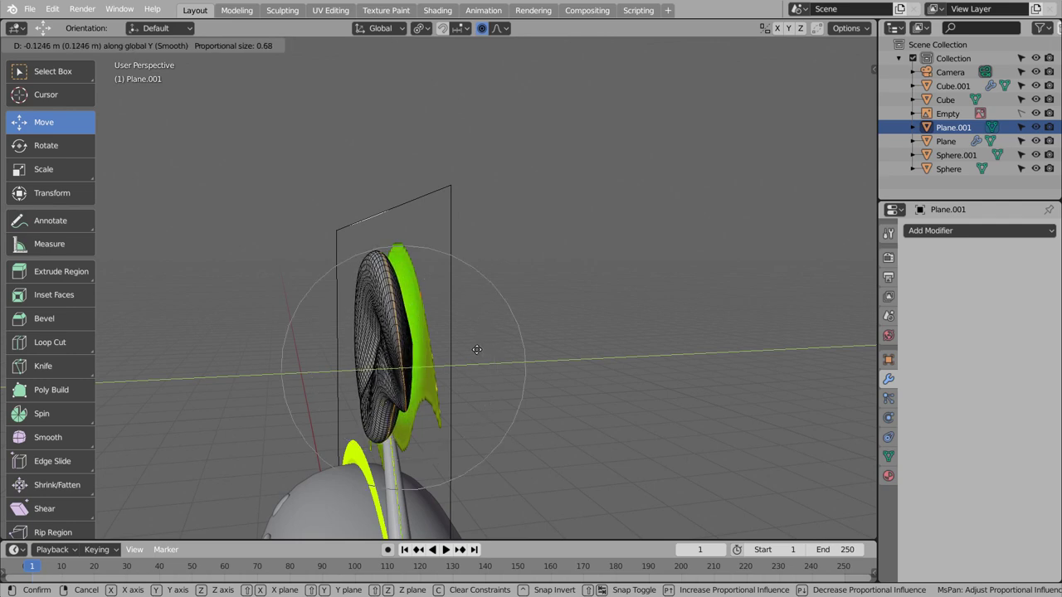
{"action": "left_click", "coordinate": [477, 349]}
{"action": "key", "text": "Tab"}
{"action": "middle_click_drag", "start_coordinate": [564, 351], "coordinate": [471, 291]}
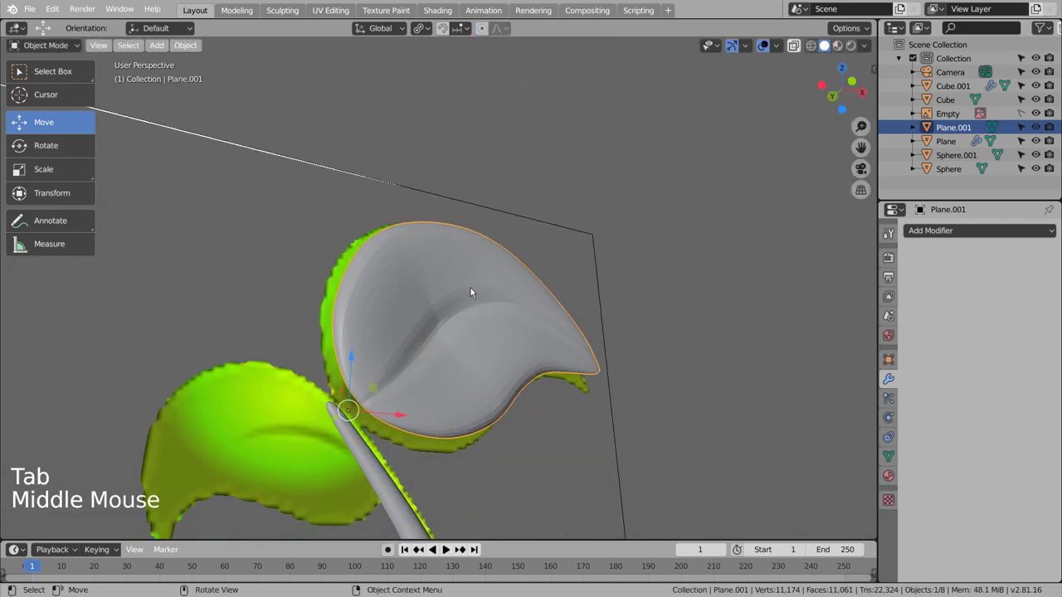
- Apply smooth shading to the leaf in Object Mode
{"action": "right_click", "coordinate": [471, 292]}
{"action": "middle_click_drag", "start_coordinate": [527, 333], "coordinate": [479, 372]}
{"action": "key", "text": "ctrl+z"}
{"action": "key", "text": "ctrl+z"}
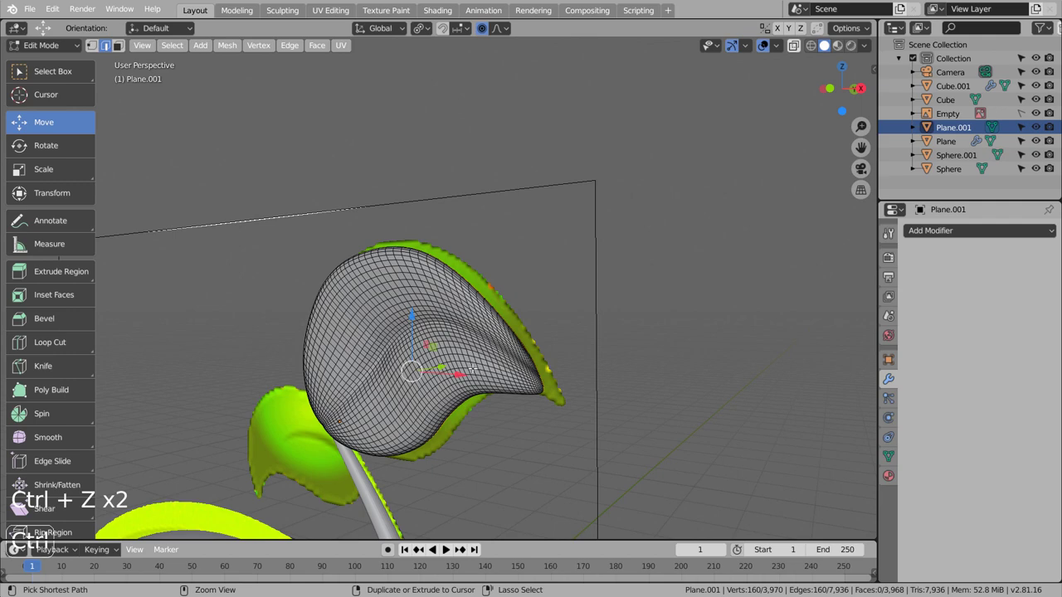
{"action": "key", "text": "ctrl+shift+z"}
{"action": "middle_click_drag", "start_coordinate": [470, 370], "coordinate": [480, 309]}
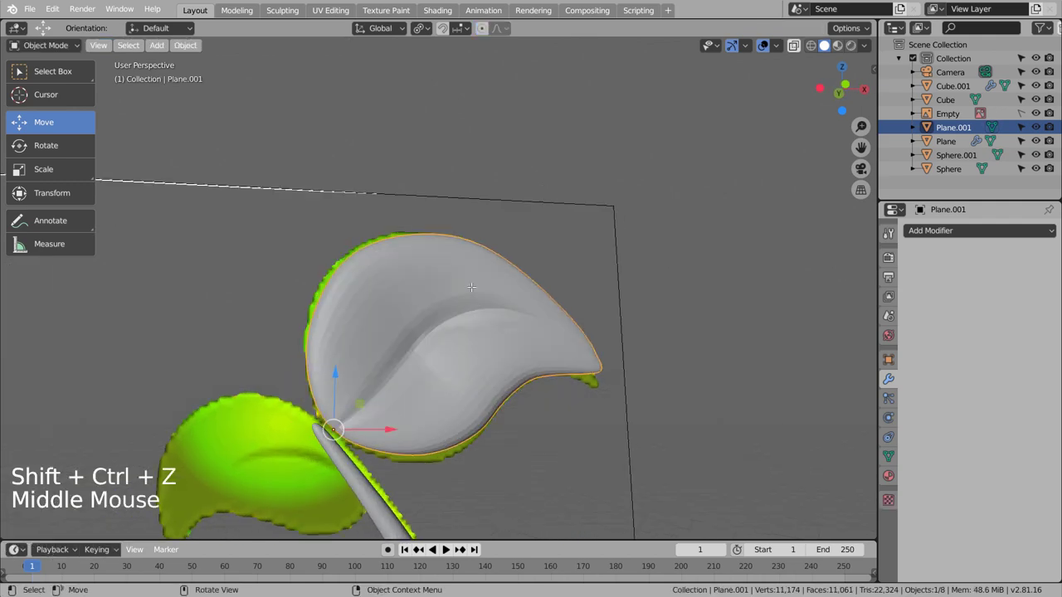
{"action": "right_click", "coordinate": [480, 310]}
{"action": "key", "text": "Tab"}
{"action": "key", "text": "Tab"}
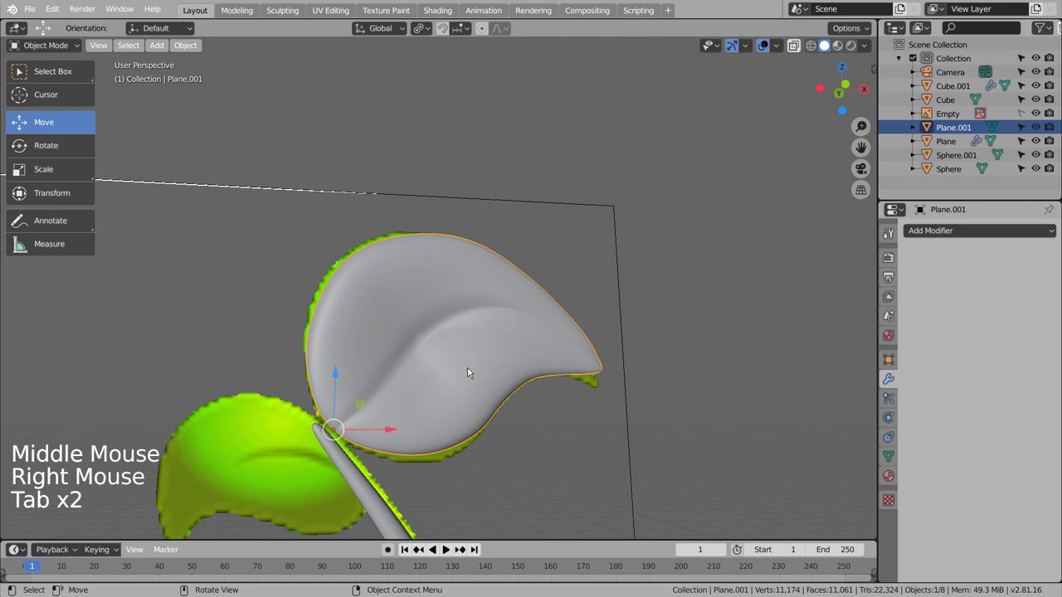
- Enlarge the leaf slightly and move it in front view so its base meets the stem's tip
{"action": "key", "text": "s"}
{"action": "left_click", "coordinate": [392, 401]}
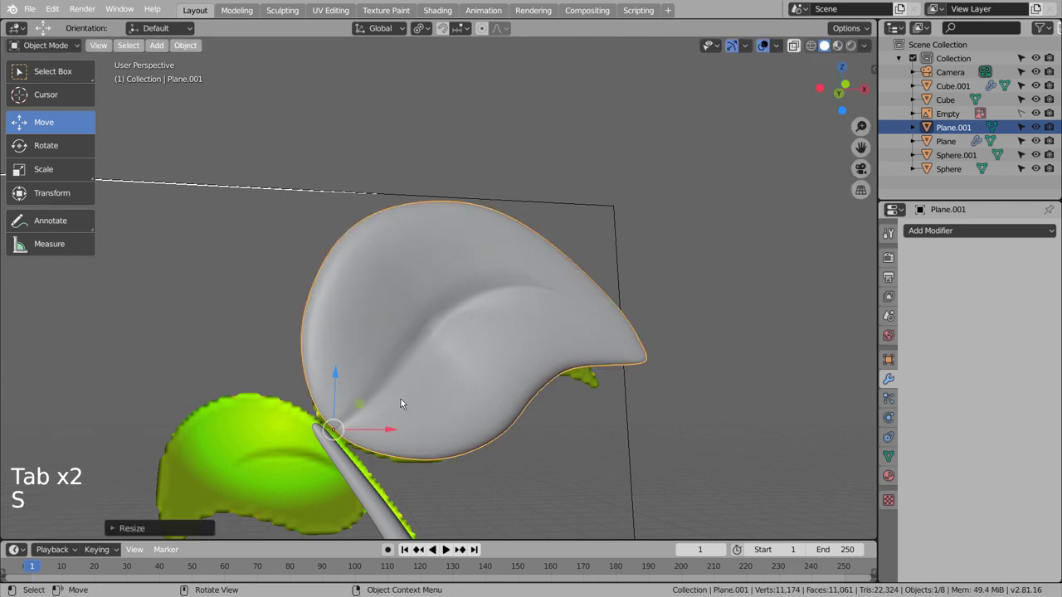
{"action": "key", "text": "KP_1"}
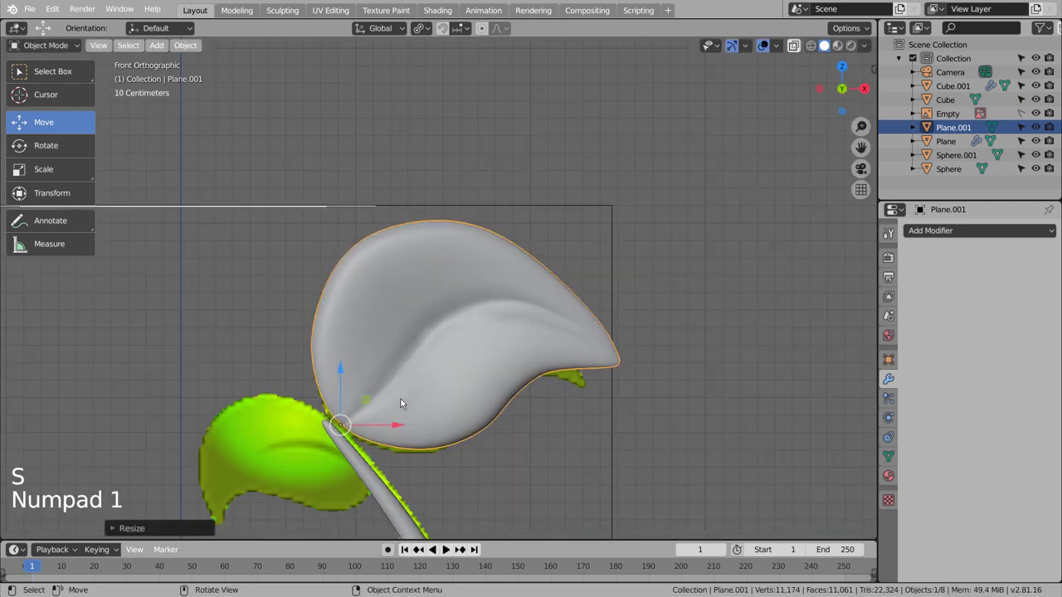
{"action": "key", "text": "g"}
{"action": "left_click", "coordinate": [355, 418]}
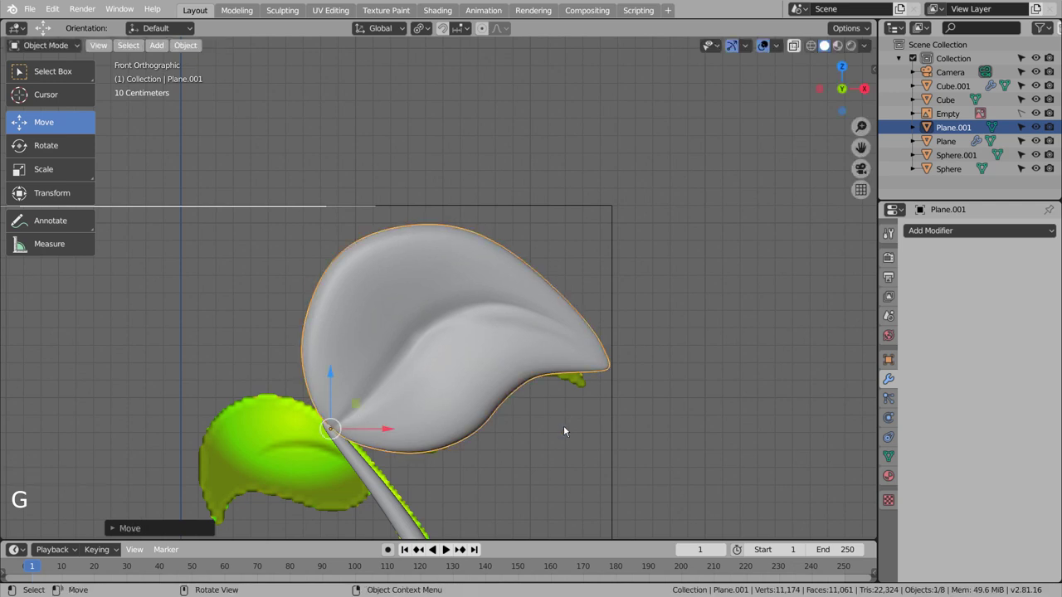
{"action": "middle_click_drag", "start_coordinate": [555, 429], "coordinate": [545, 279], "text": "shift"}
{"action": "left_click", "coordinate": [545, 280]}
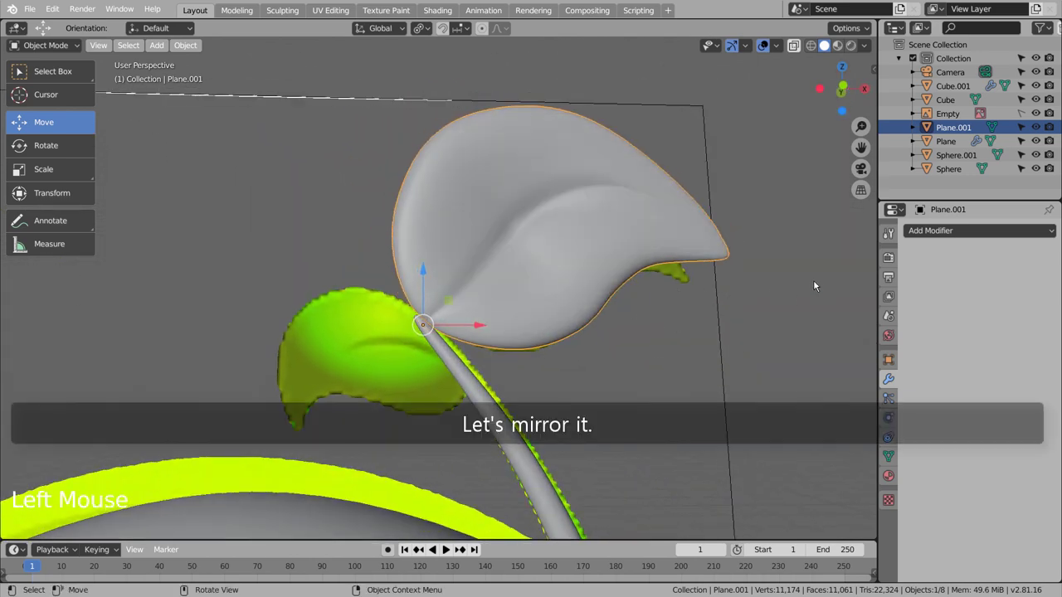
- Mirror the leaf on the Z axis only with a Mirror modifier and apply the modifier
{"action": "left_click", "coordinate": [980, 231]}
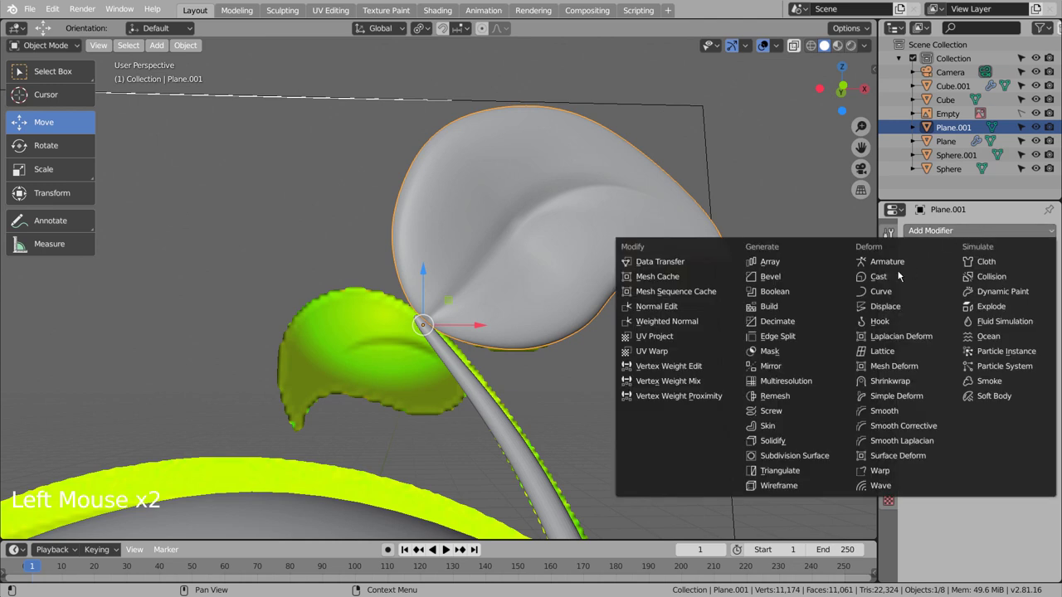
{"action": "left_click", "coordinate": [785, 366]}
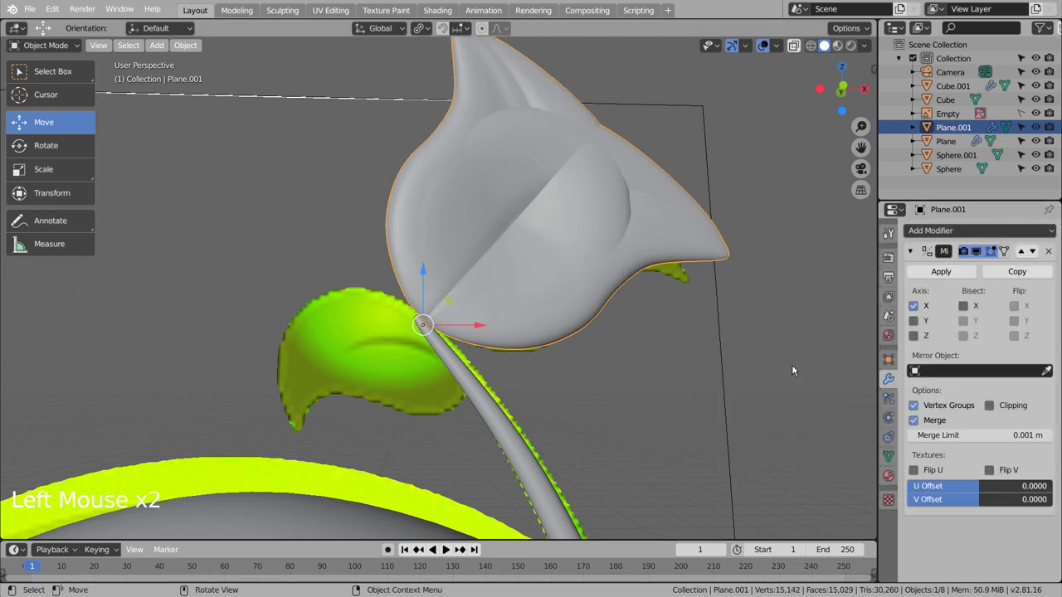
{"action": "left_click", "coordinate": [914, 306]}
{"action": "left_click", "coordinate": [914, 321]}
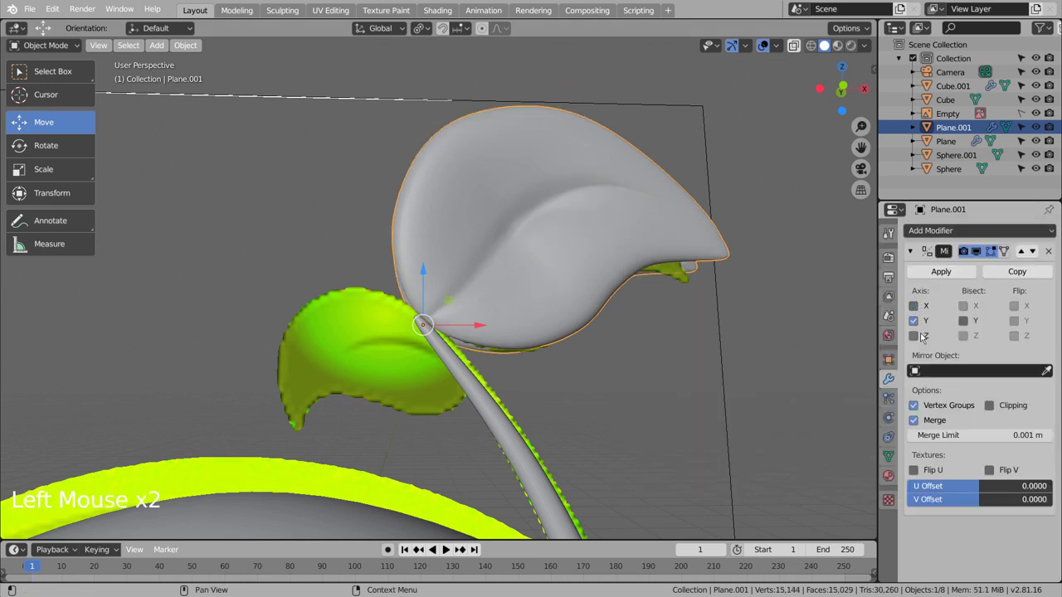
{"action": "left_click", "coordinate": [915, 336]}
{"action": "left_click", "coordinate": [913, 321]}
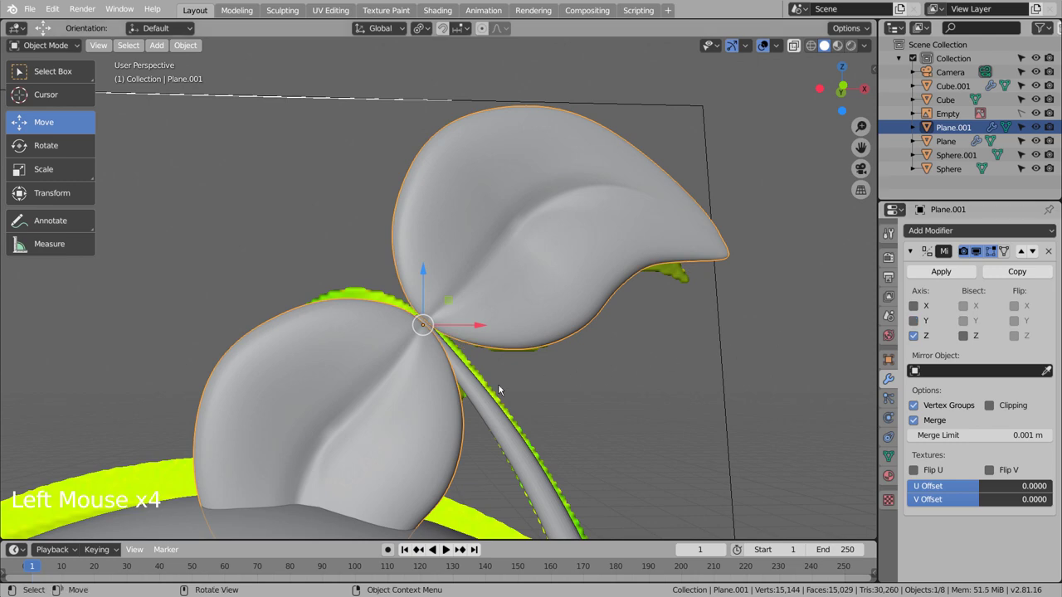
{"action": "left_click", "coordinate": [939, 272]}
{"action": "left_click", "coordinate": [518, 370]}
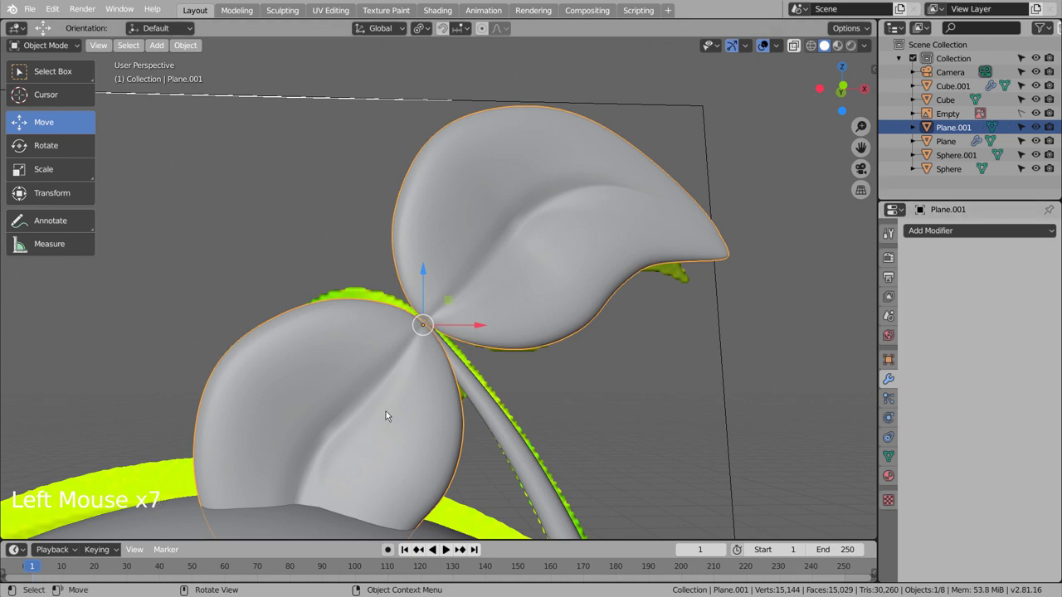
- Select the whole mirrored leaf copy in Edit Mode and turn off proportional editing
{"action": "key", "text": "Tab"}
{"action": "left_click", "coordinate": [583, 422]}
{"action": "key", "text": "l"}
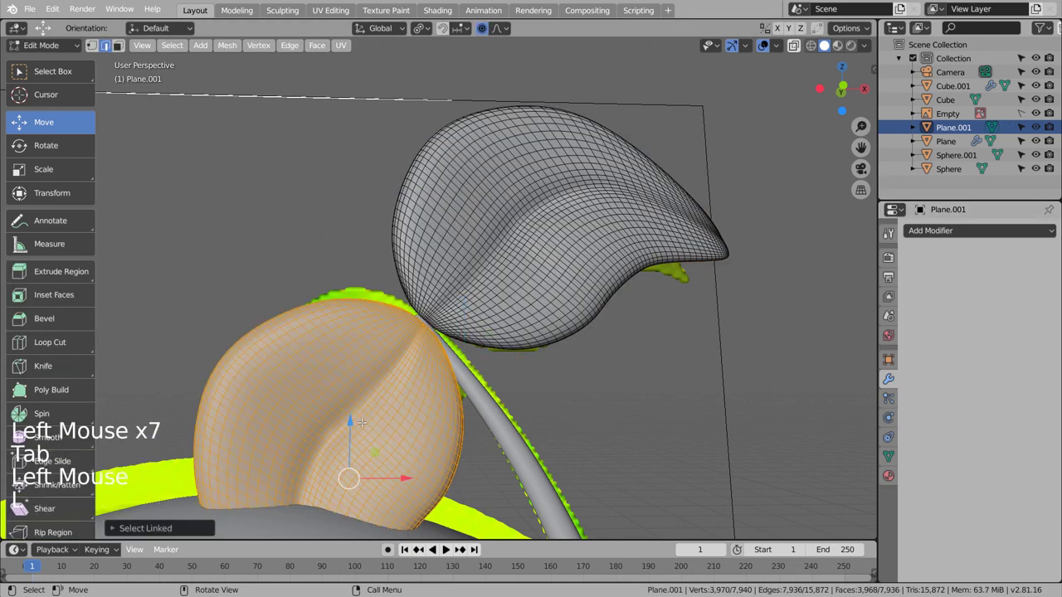
{"action": "key", "text": "s"}
{"action": "key", "text": "ctrl+z"}
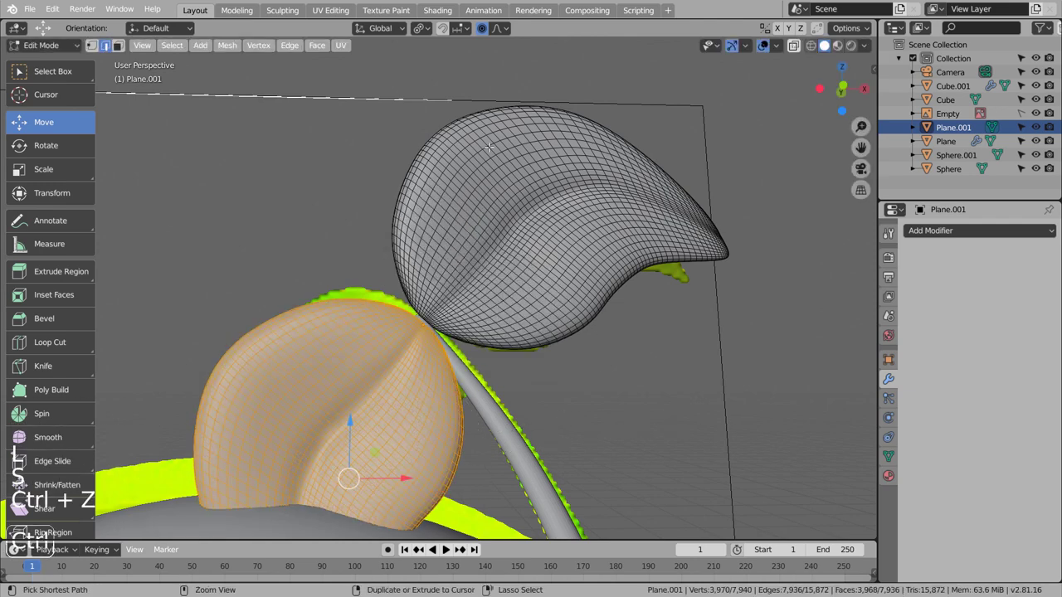
{"action": "left_click", "coordinate": [482, 29]}
- Scale the mirrored leaf down and rotate it to the orientation of the reference's small leaf
{"action": "key", "text": "s"}
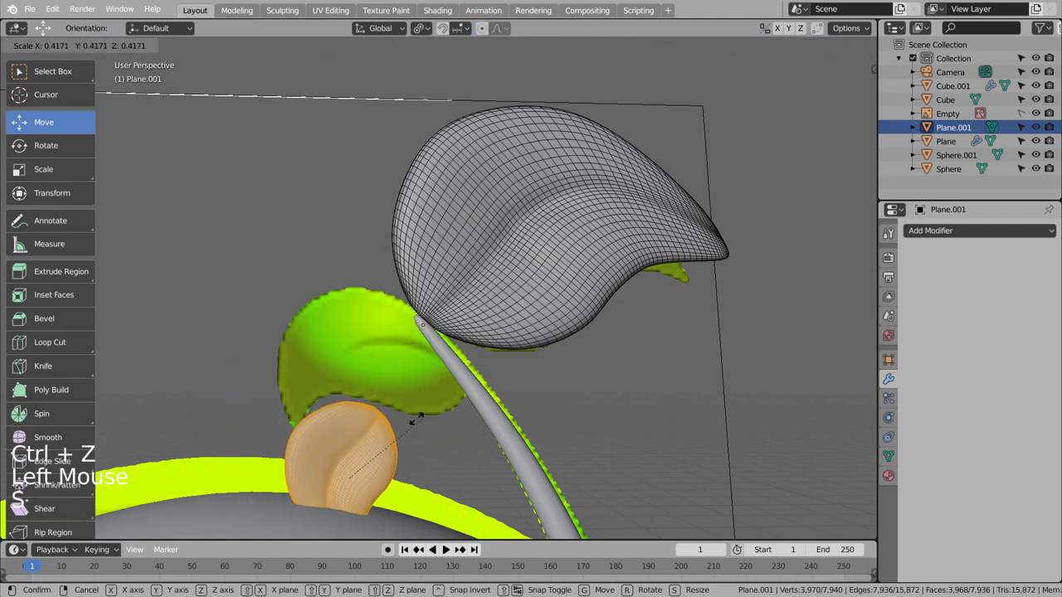
{"action": "left_click", "coordinate": [401, 421]}
{"action": "key", "text": "r"}
{"action": "left_click", "coordinate": [398, 424]}
- Move, enlarge and rotate the small leaf so its base meets the stem's tip beside the large leaf
{"action": "key", "text": "g"}
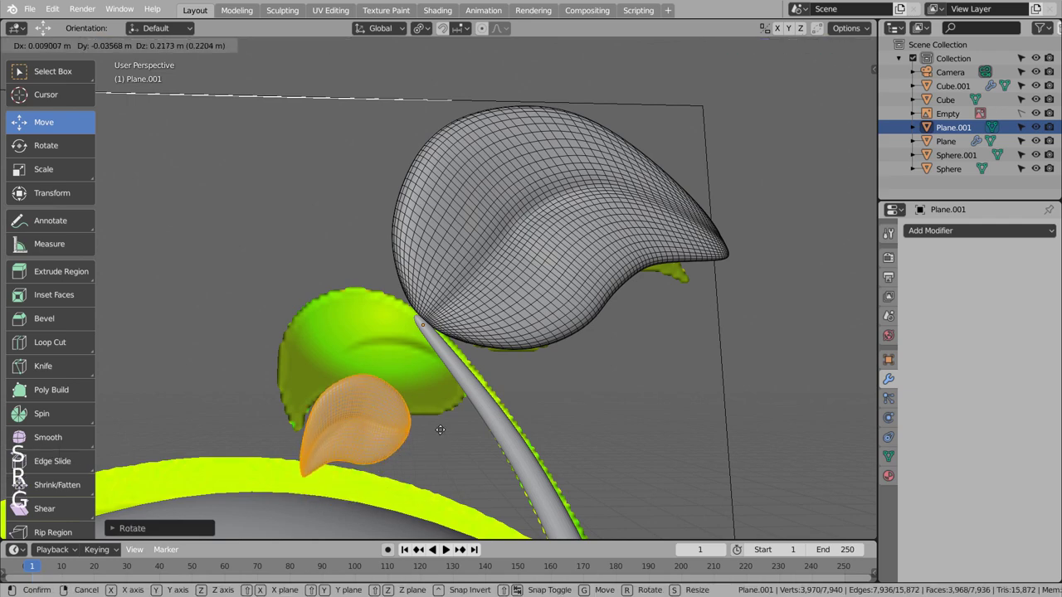
{"action": "left_click", "coordinate": [454, 380]}
{"action": "key", "text": "s"}
{"action": "left_click", "coordinate": [466, 379]}
{"action": "key", "text": "g"}
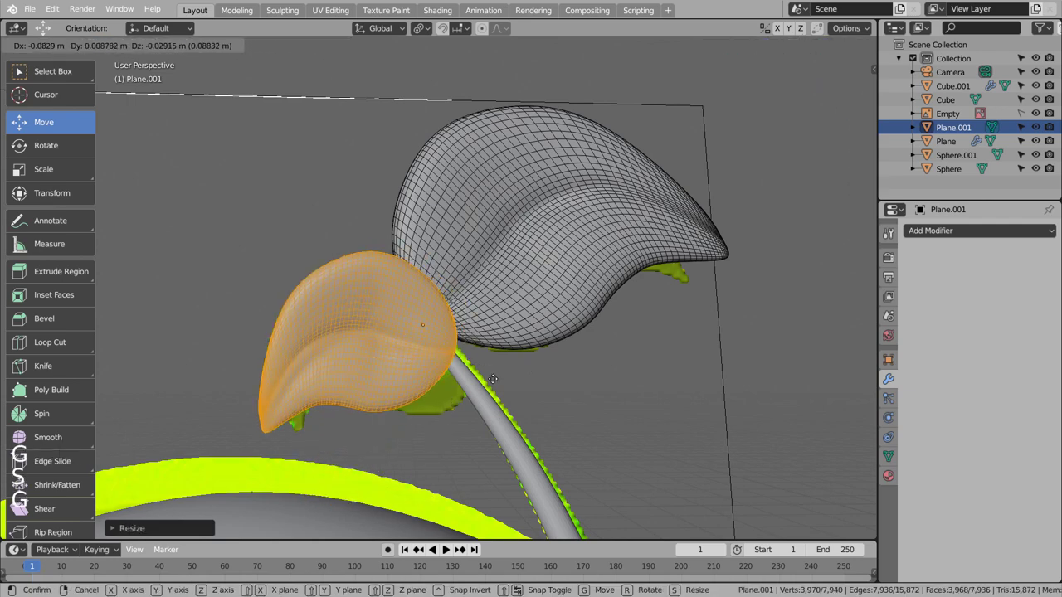
{"action": "left_click", "coordinate": [473, 378]}
{"action": "key", "text": "r"}
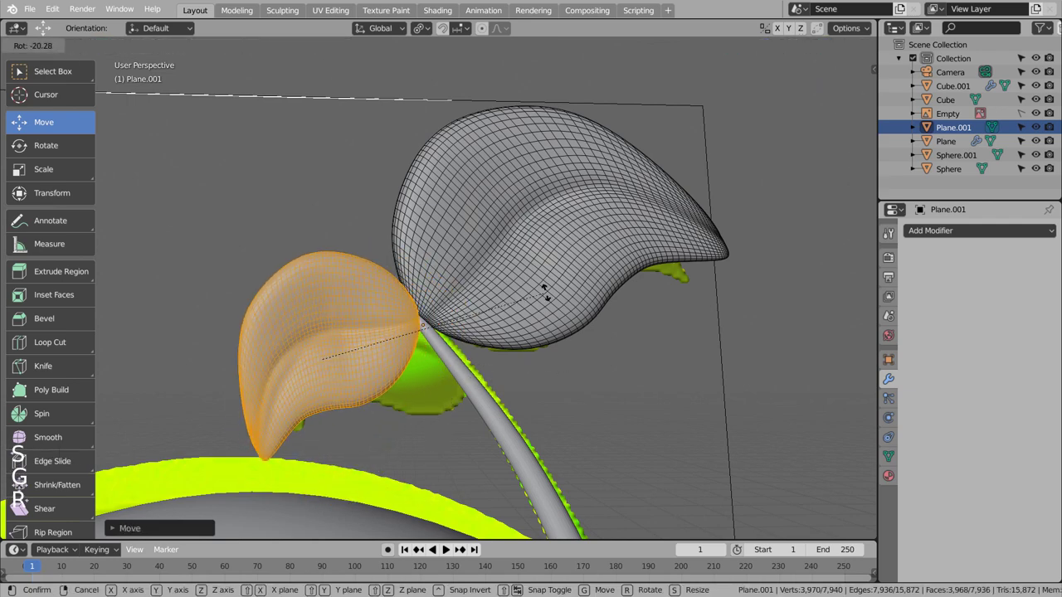
{"action": "left_click", "coordinate": [545, 292]}
{"action": "scroll", "coordinate": [581, 400], "scroll_direction": "down", "scroll_amount": 5}
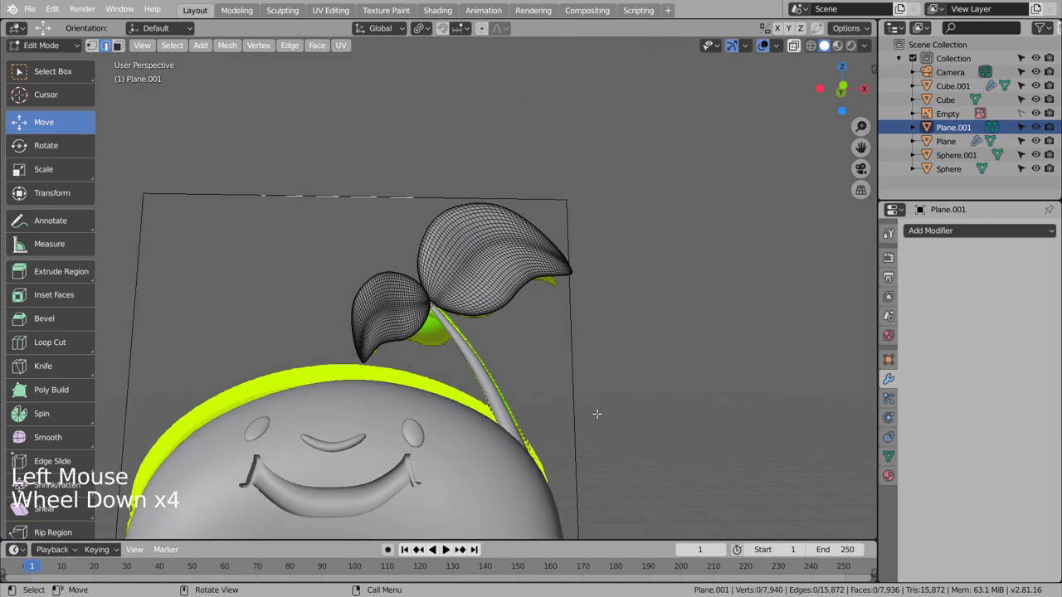
{"action": "left_click", "coordinate": [592, 415]}
{"action": "middle_click_drag", "start_coordinate": [608, 430], "coordinate": [575, 358], "text": "shift"}
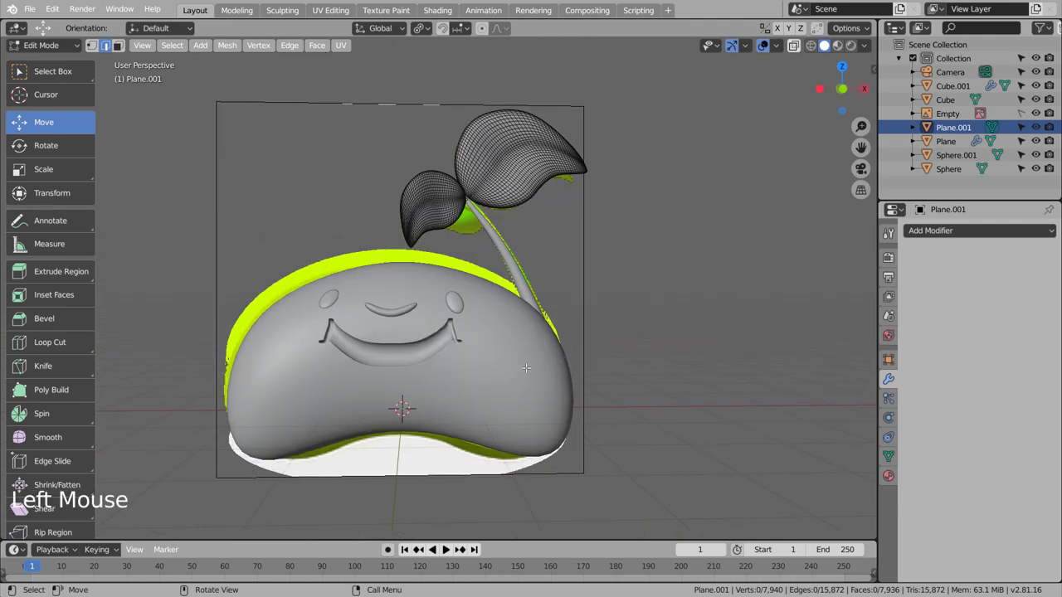
- Leave Edit Mode on the leaves, select the bean body and save the file
{"action": "key", "text": "shift+z"}
{"action": "scroll", "coordinate": [494, 375], "scroll_direction": "up", "scroll_amount": 3}
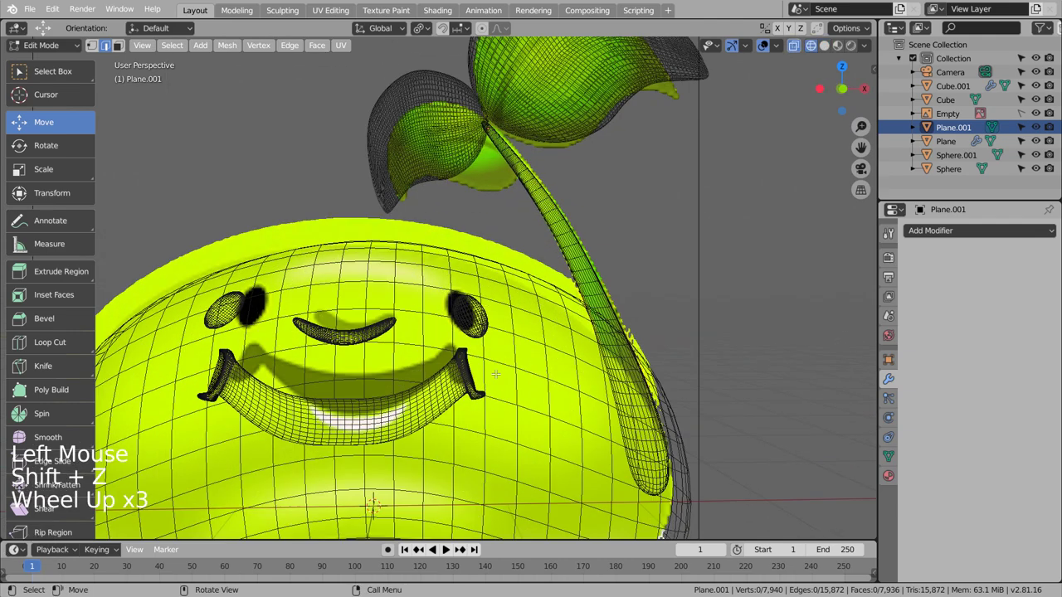
{"action": "key", "text": "Tab"}
{"action": "left_click", "coordinate": [544, 325]}
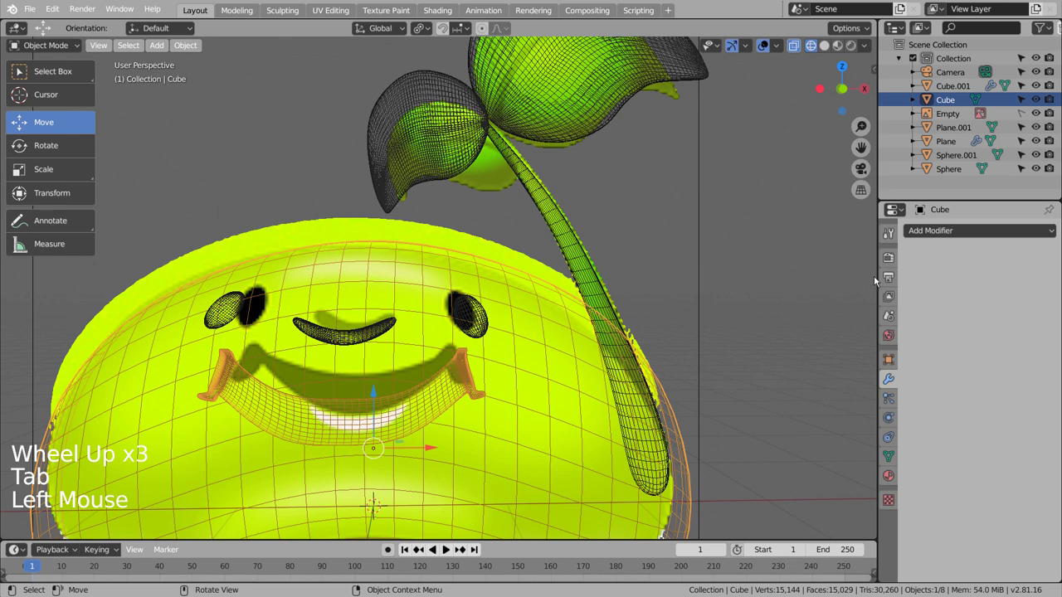
{"action": "key", "text": "ctrl+s"}
- Create a new material for the bean body and set its base color to yellow-green
{"action": "left_click", "coordinate": [887, 477]}
{"action": "left_click", "coordinate": [963, 290]}
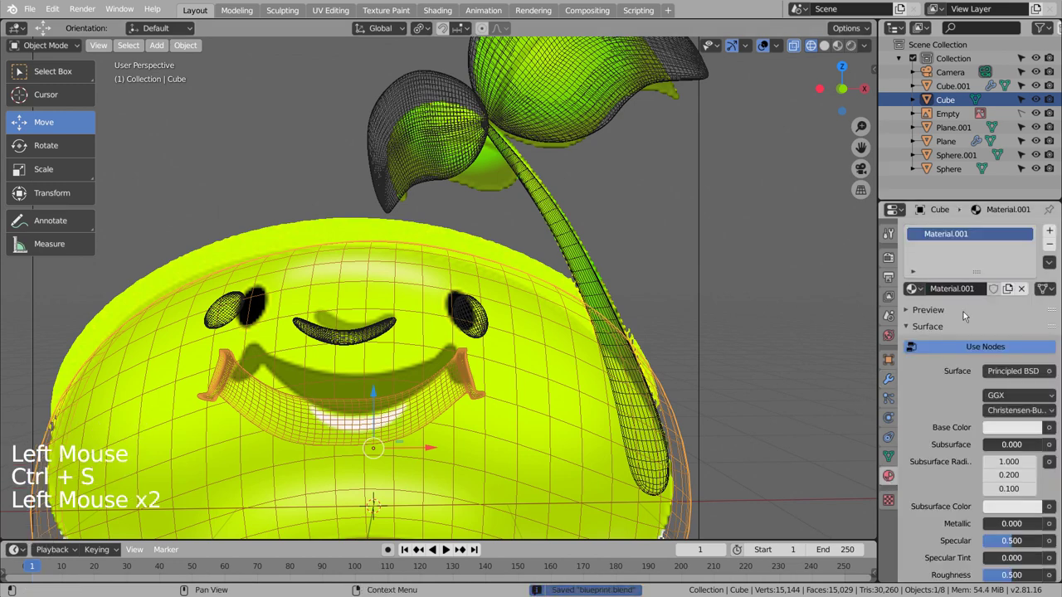
{"action": "left_click", "coordinate": [998, 428]}
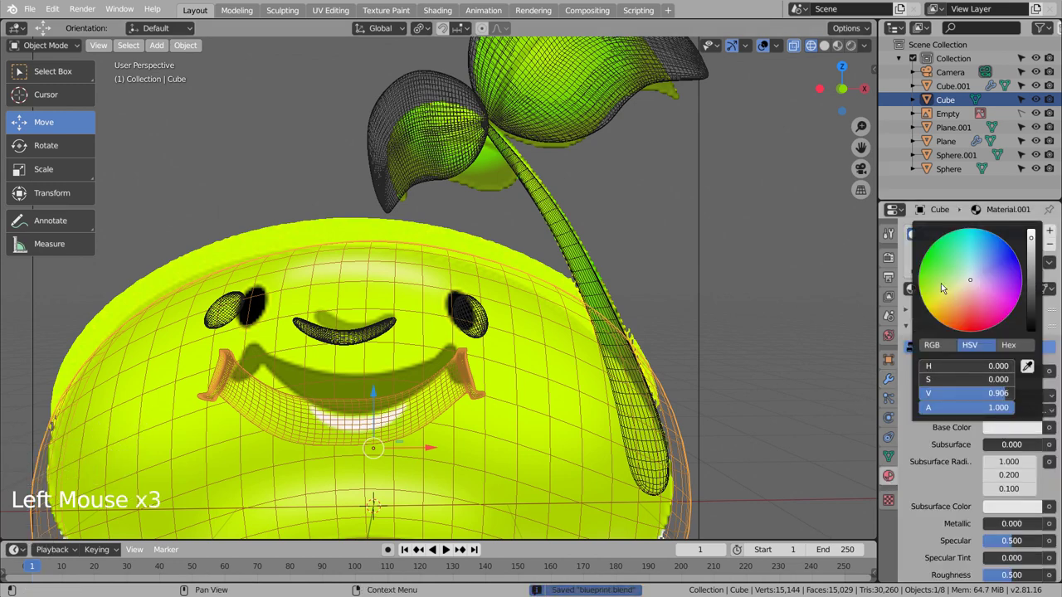
{"action": "left_click_drag", "start_coordinate": [941, 283], "coordinate": [949, 280]}
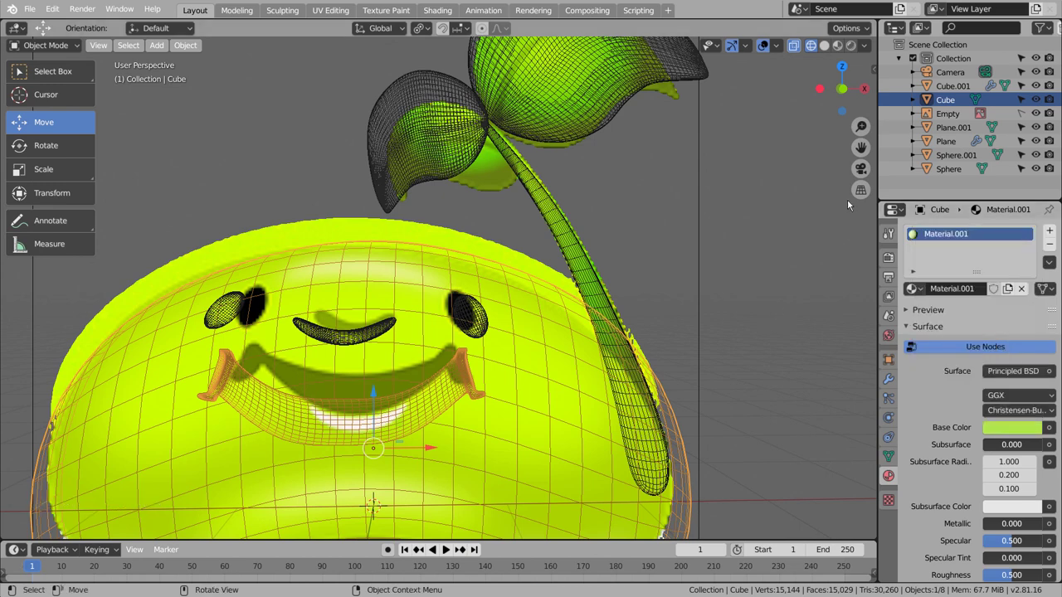
- Show the viewport in Material Preview shading and compare the body's color with the reference image
{"action": "left_click", "coordinate": [837, 46]}
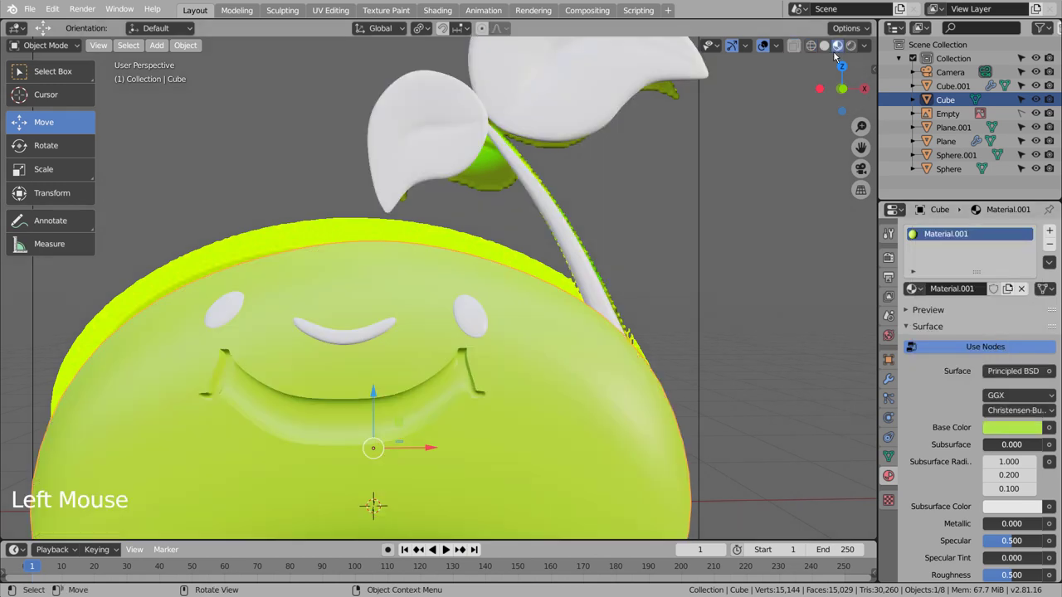
{"action": "left_click", "coordinate": [756, 315]}
{"action": "key", "text": "shift+z"}
{"action": "key", "text": "shift+z"}
{"action": "key", "text": "shift+z"}
{"action": "key", "text": "shift+z"}
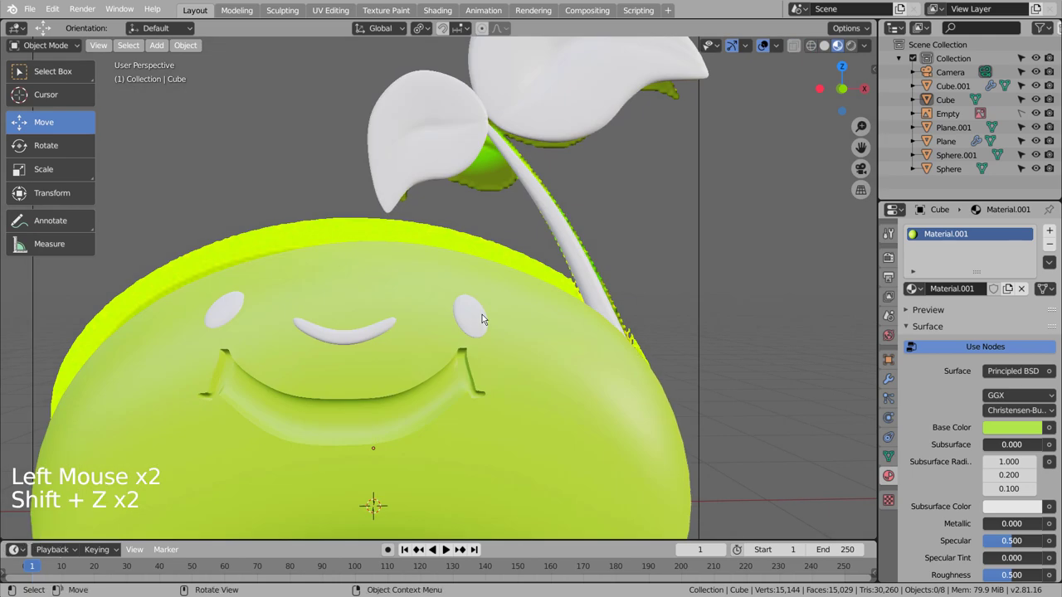
- Give the unpainted eye nearest the stem a new material with a black base color
{"action": "left_click", "coordinate": [481, 315]}
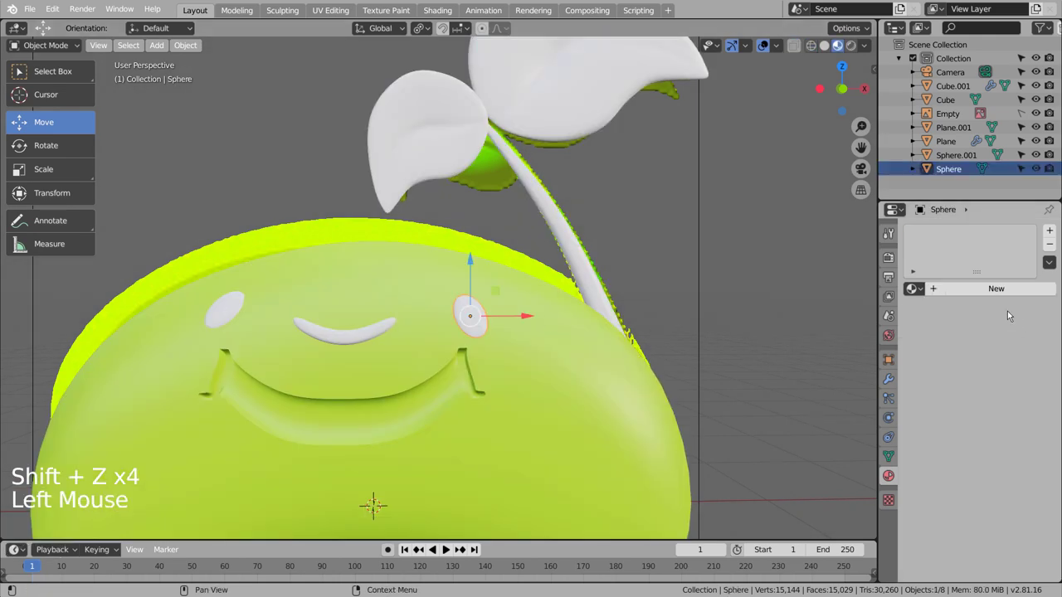
{"action": "left_click", "coordinate": [962, 291]}
{"action": "left_click", "coordinate": [1017, 427]}
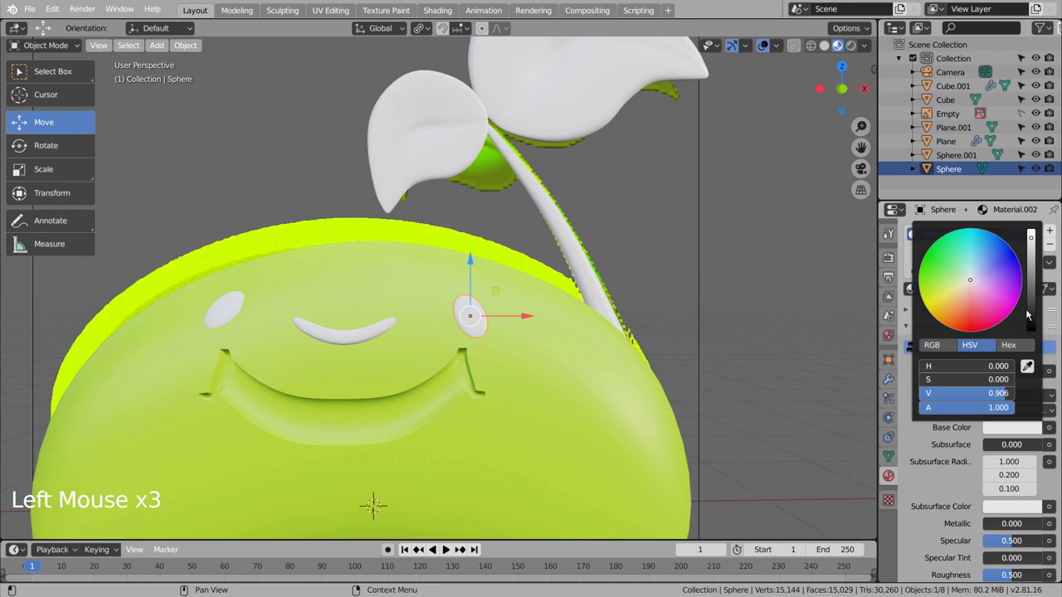
{"action": "left_click_drag", "start_coordinate": [1034, 322], "coordinate": [1032, 330]}
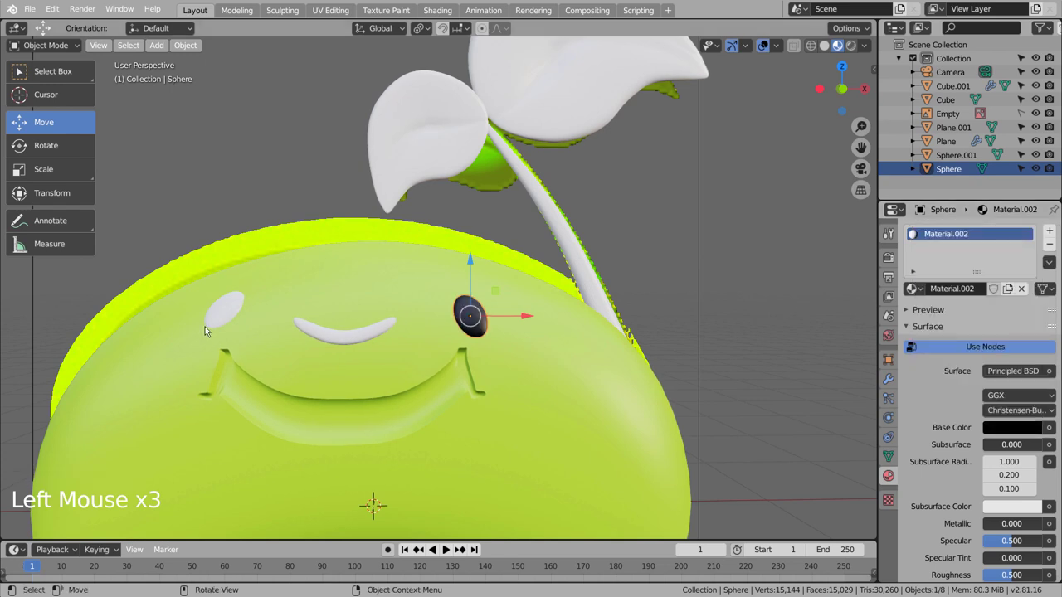
- Apply the existing black Material.002 to the other eye
{"action": "left_click", "coordinate": [222, 313]}
{"action": "left_click", "coordinate": [912, 289]}
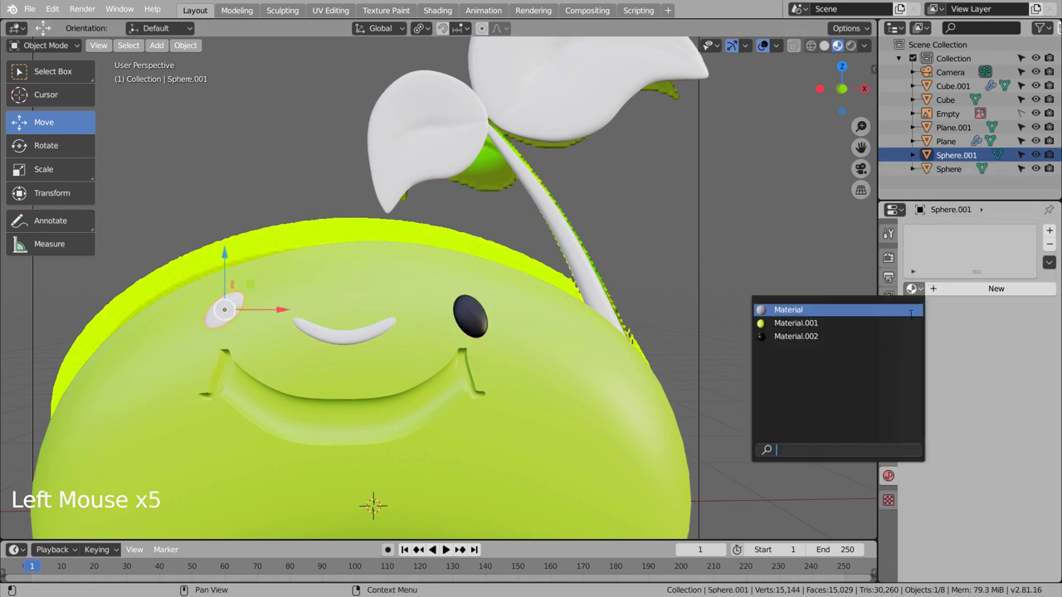
{"action": "left_click", "coordinate": [844, 337]}
- Give the curved nose above the mouth a new material with a dark green base color
{"action": "left_click", "coordinate": [368, 339]}
{"action": "left_click", "coordinate": [347, 344]}
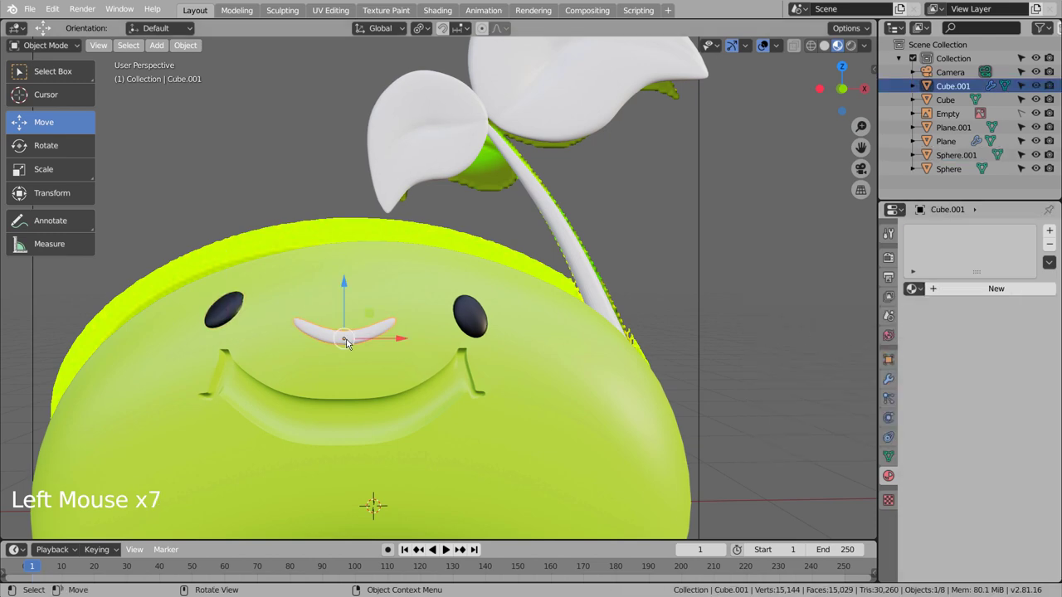
{"action": "key", "text": "shift+z"}
{"action": "key", "text": "shift+z"}
{"action": "left_click", "coordinate": [987, 301]}
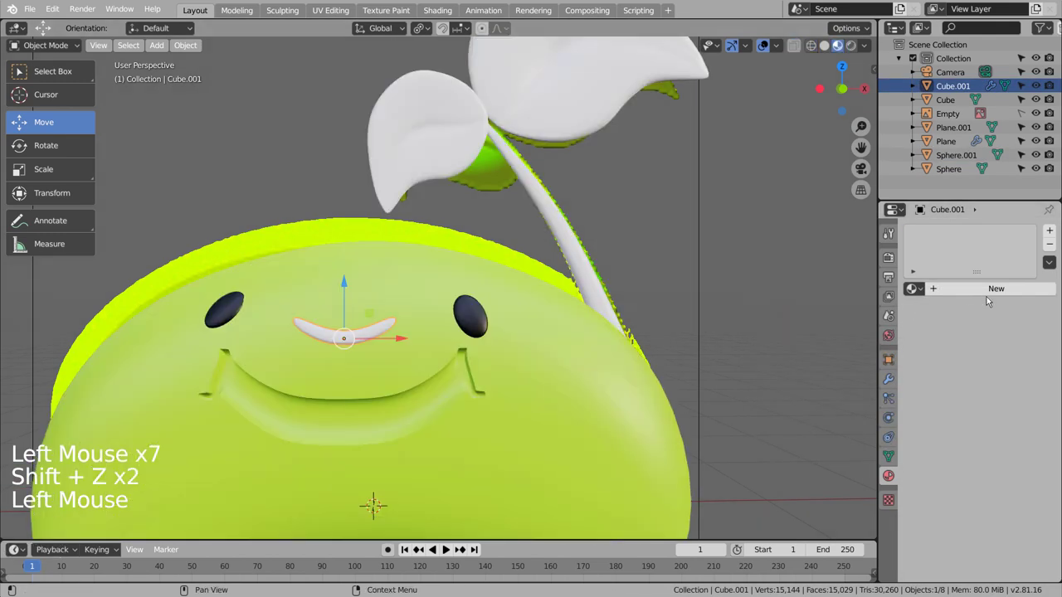
{"action": "left_click", "coordinate": [1008, 427]}
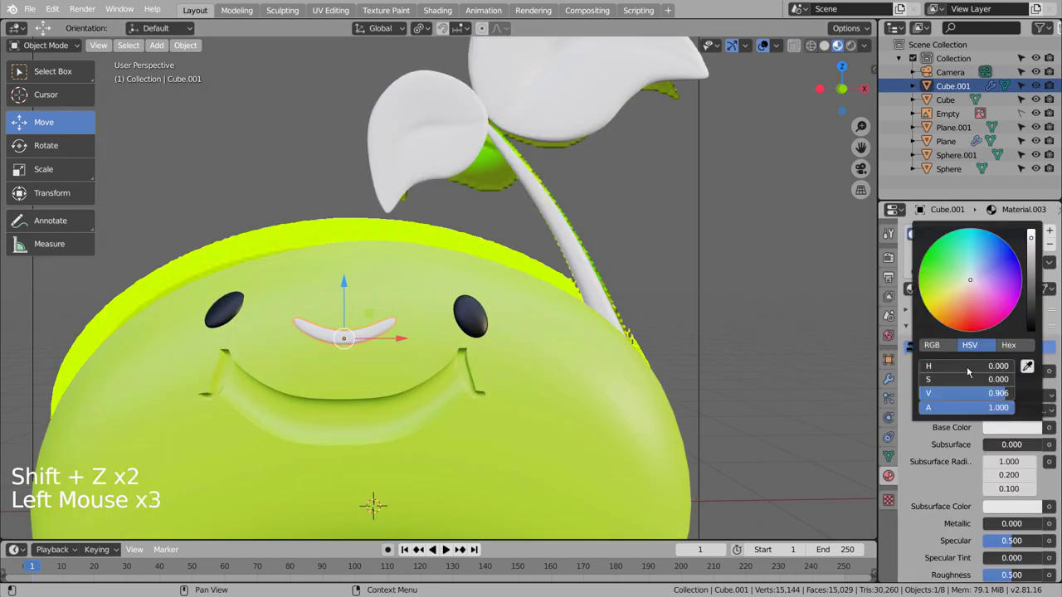
{"action": "left_click", "coordinate": [925, 277]}
{"action": "left_click_drag", "start_coordinate": [1030, 280], "coordinate": [1030, 288]}
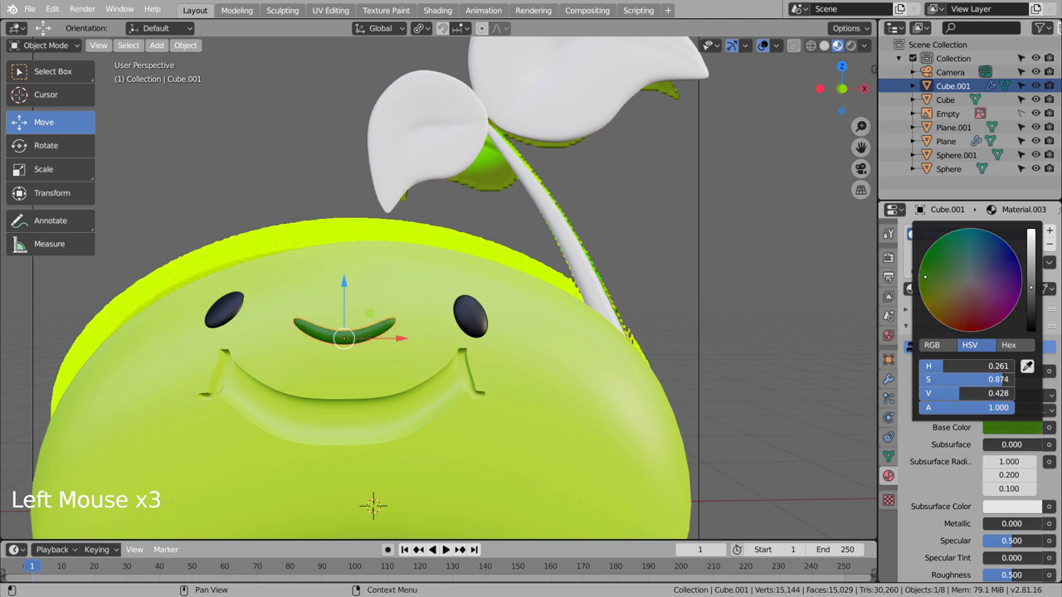
{"action": "left_click", "coordinate": [762, 329]}
- Check the mouth against the reference, then enter Edit Mode on the bean body with face selection active
{"action": "key", "text": "shift+z"}
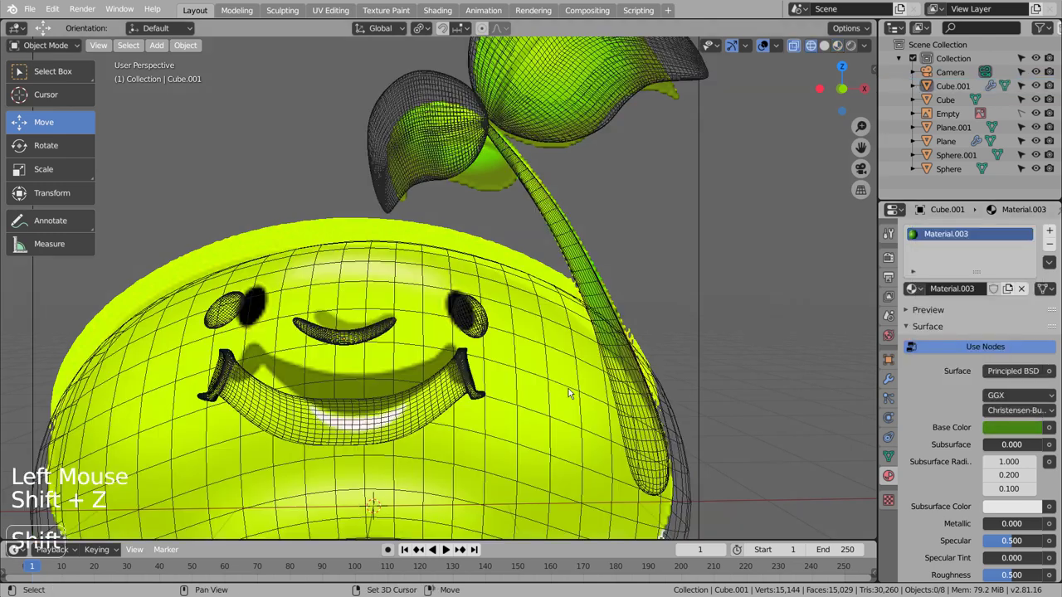
{"action": "key", "text": "shift+z"}
{"action": "left_click", "coordinate": [406, 411]}
{"action": "key", "text": "Tab"}
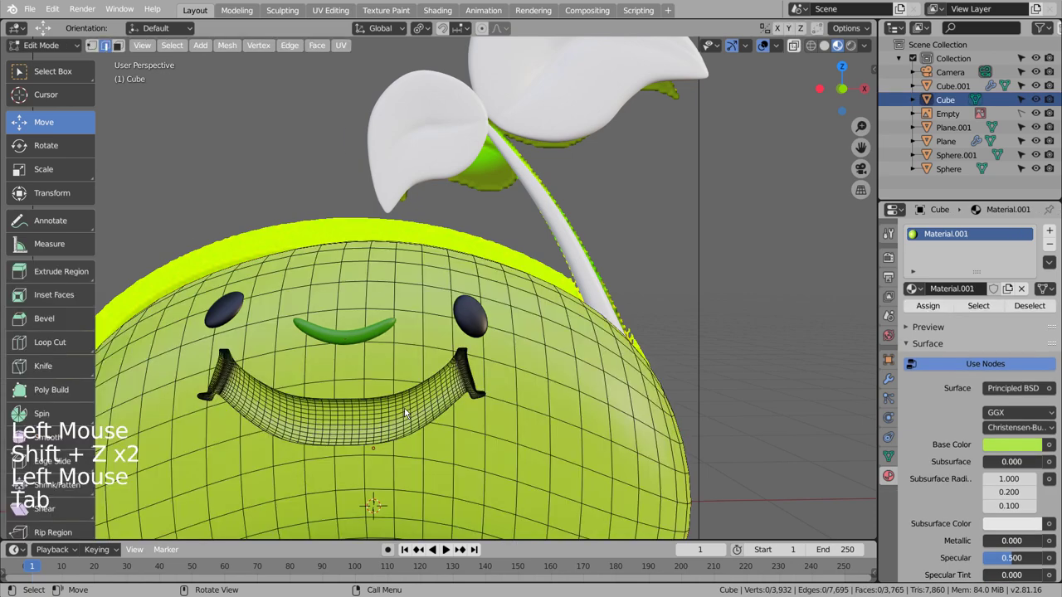
{"action": "key", "text": "3"}
- Try to select the mouth's inner faces by repeatedly growing the selection from one face in its center
{"action": "left_click", "coordinate": [347, 420]}
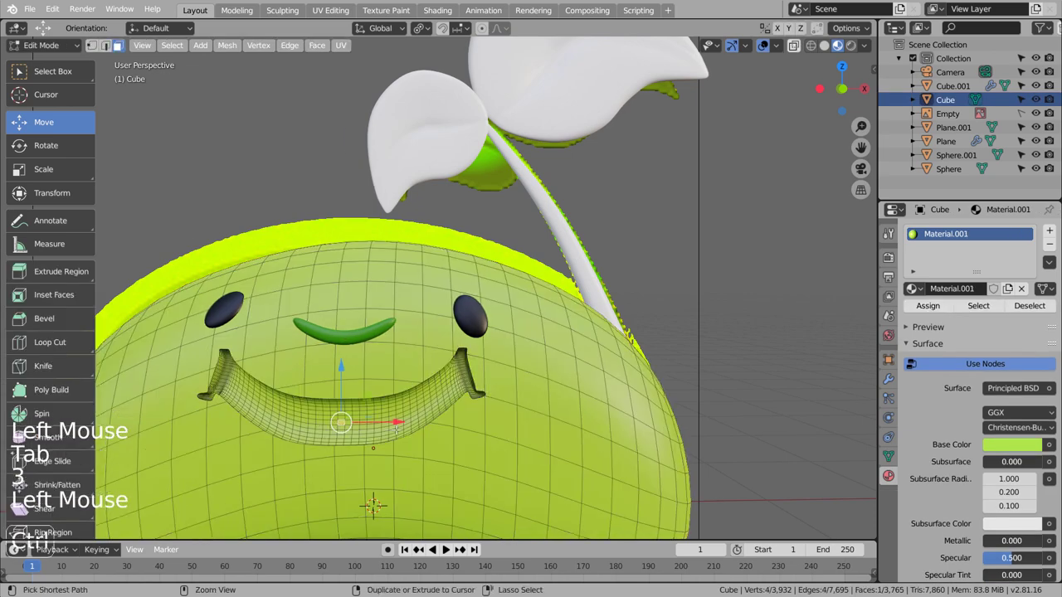
{"action": "key", "text": "ctrl+KP_Add"}
{"action": "key", "text": "ctrl+KP_Add"}
{"action": "key", "text": "ctrl+KP_Add"}
{"action": "key", "text": "ctrl+KP_Add"}
{"action": "key", "text": "ctrl+KP_Add"}
{"action": "key", "text": "ctrl+KP_Add"}
{"action": "key", "text": "ctrl+KP_Add"}
{"action": "key", "text": "ctrl+KP_Add"}
{"action": "key", "text": "ctrl+KP_Add"}
{"action": "key", "text": "ctrl+KP_Add"}
{"action": "key", "text": "ctrl+KP_Add"}
{"action": "key", "text": "ctrl+KP_Add"}
{"action": "key", "text": "ctrl+KP_Add"}
{"action": "key", "text": "ctrl+KP_Add"}
{"action": "key", "text": "ctrl+KP_Add"}
{"action": "key", "text": "ctrl+KP_Add"}
{"action": "key", "text": "ctrl+KP_Add"}
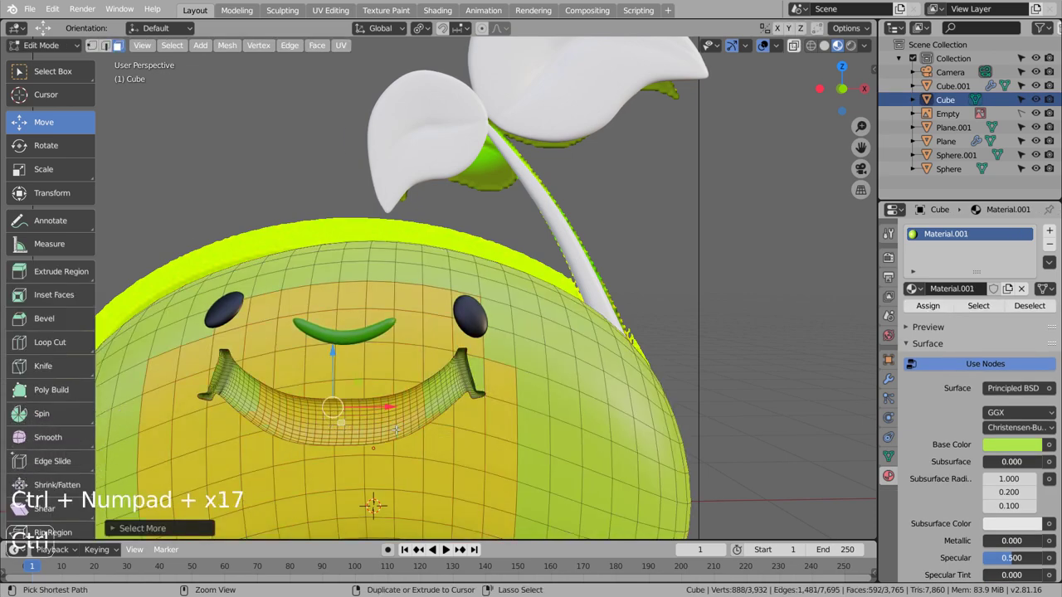
{"action": "key", "text": "ctrl+KP_Add"}
{"action": "key", "text": "ctrl+KP_Add"}
{"action": "key", "text": "ctrl+KP_Add"}
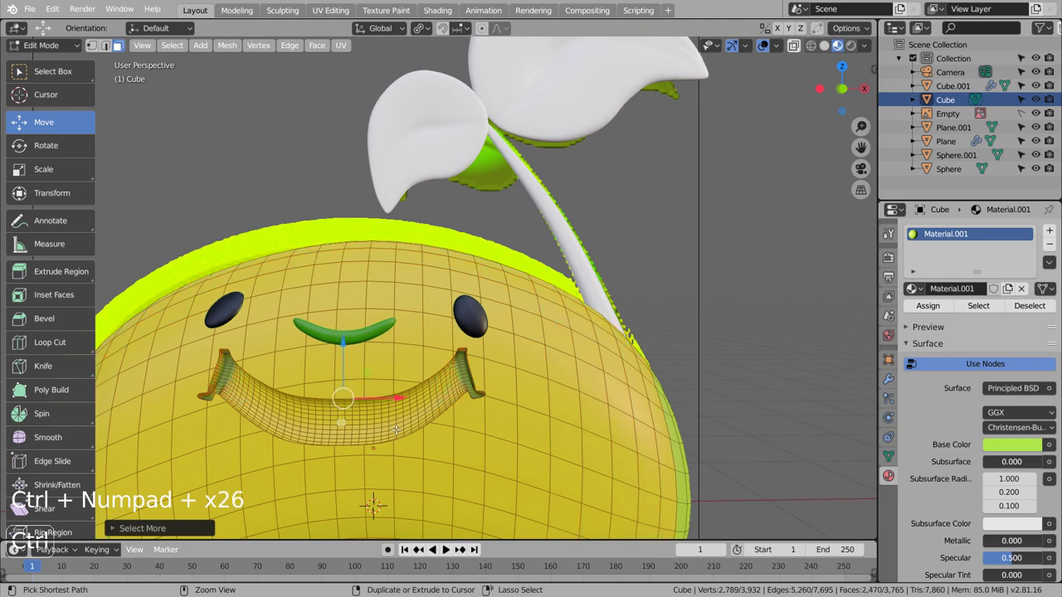
{"action": "key", "text": "ctrl+KP_Add"}
{"action": "key", "text": "ctrl+KP_Add"}
{"action": "key", "text": "ctrl+KP_Add"}
{"action": "key", "text": "ctrl+KP_Add"}
{"action": "key", "text": "ctrl+KP_Add"}
{"action": "key", "text": "ctrl+KP_Add"}
{"action": "left_click", "coordinate": [755, 324]}
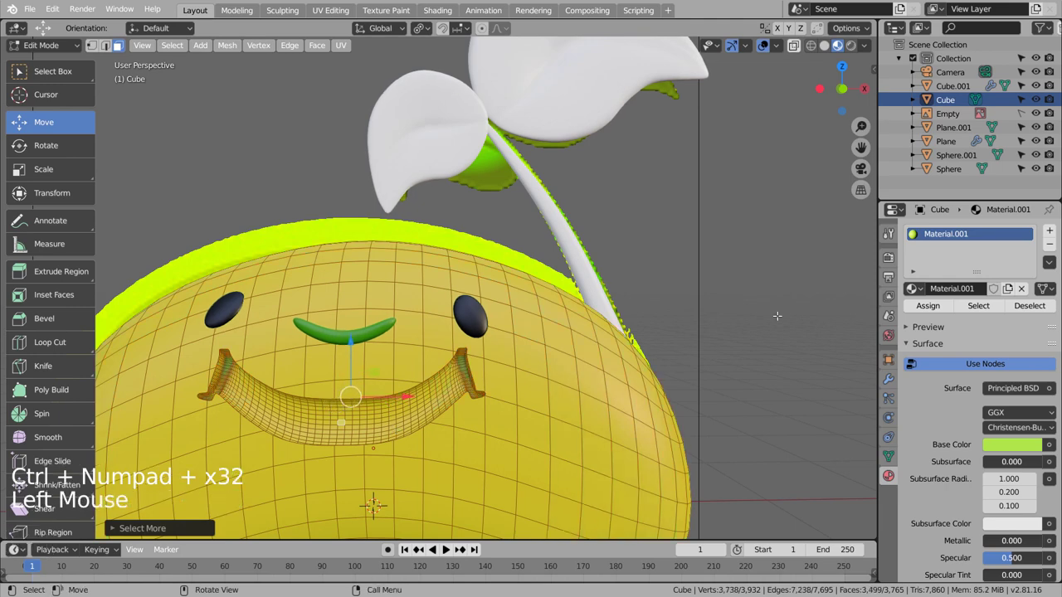
- Select all faces of the mouth cavity and its corners with Circle Select in wireframe shading
{"action": "key", "text": "c"}
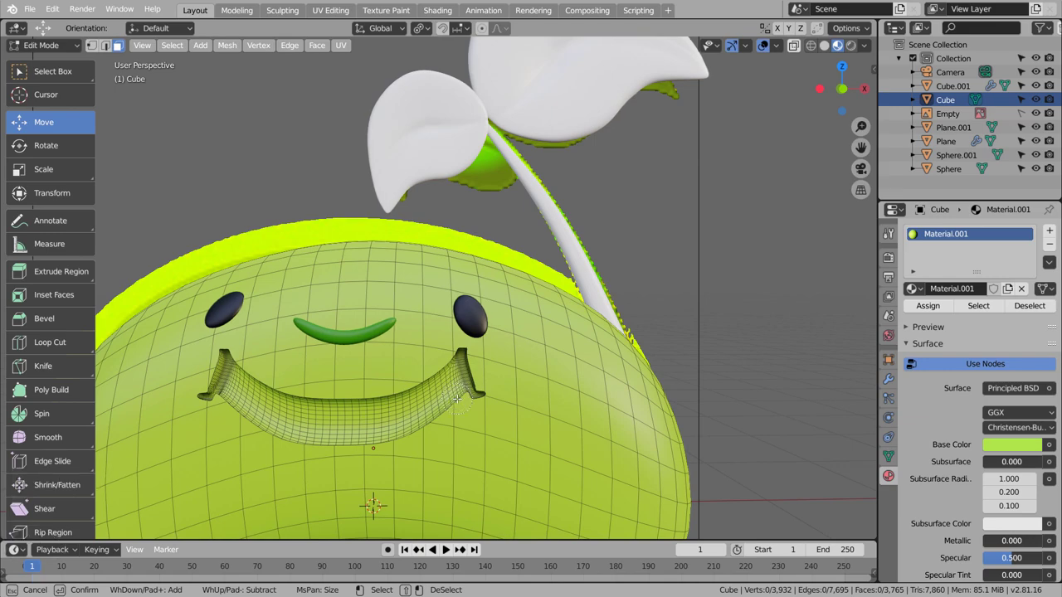
{"action": "right_click", "coordinate": [459, 402]}
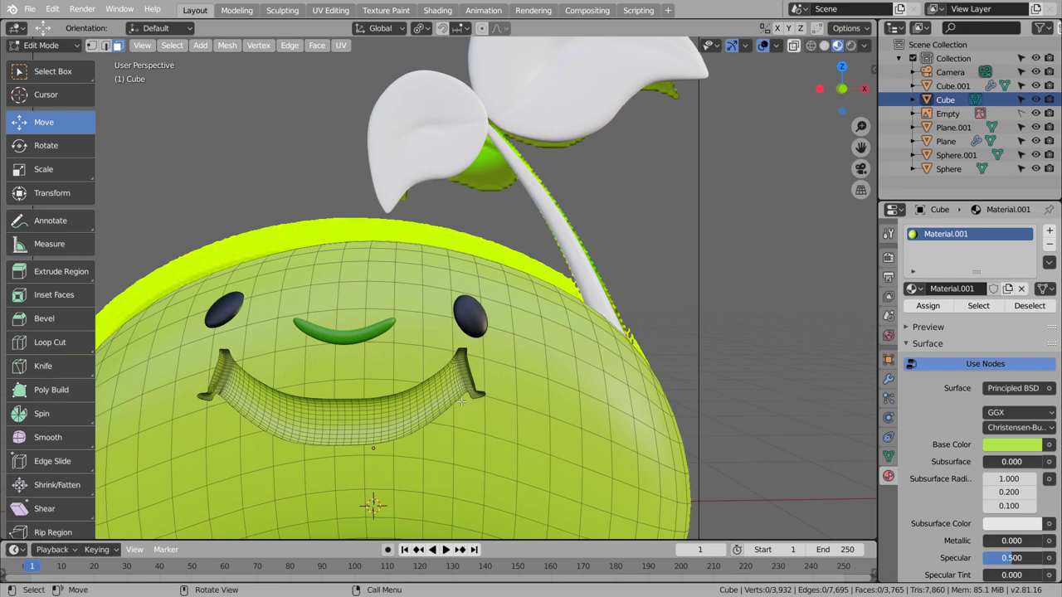
{"action": "key", "text": "shift+z"}
{"action": "middle_click_drag", "start_coordinate": [433, 406], "coordinate": [541, 389], "text": "shift"}
{"action": "key", "text": "c"}
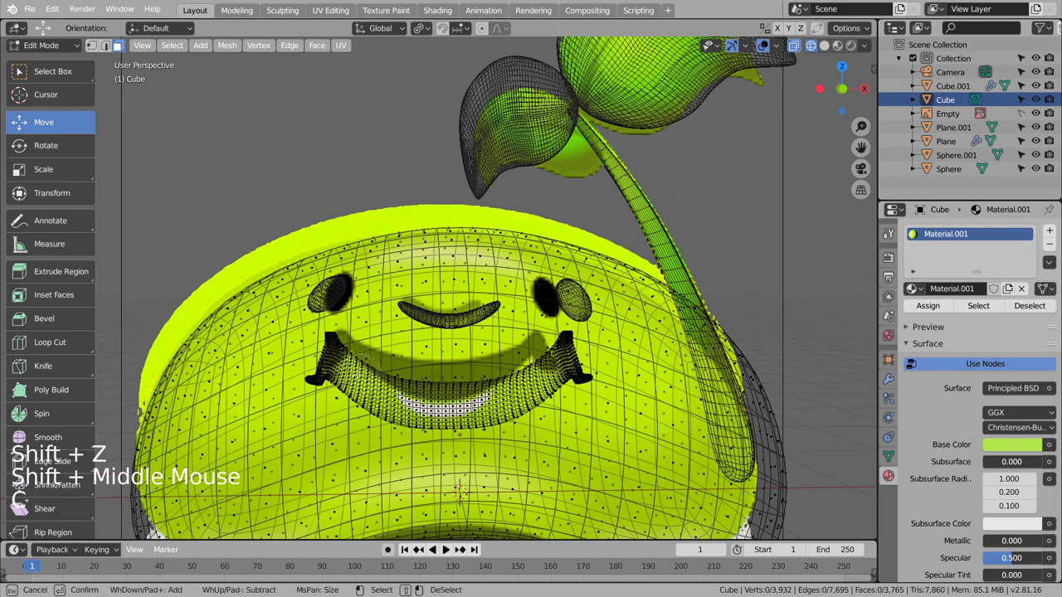
{"action": "mouse_move", "coordinate": [330, 353]}
{"action": "left_mouse_down"}
{"action": "mouse_move", "coordinate": [367, 364]}
{"action": "mouse_move", "coordinate": [356, 395]}
{"action": "mouse_move", "coordinate": [371, 404]}
{"action": "mouse_move", "coordinate": [461, 402]}
{"action": "mouse_move", "coordinate": [470, 425]}
{"action": "mouse_move", "coordinate": [493, 421]}
{"action": "mouse_move", "coordinate": [477, 408]}
{"action": "mouse_move", "coordinate": [518, 382]}
{"action": "mouse_move", "coordinate": [533, 417]}
{"action": "mouse_move", "coordinate": [566, 361]}
{"action": "left_mouse_up"}
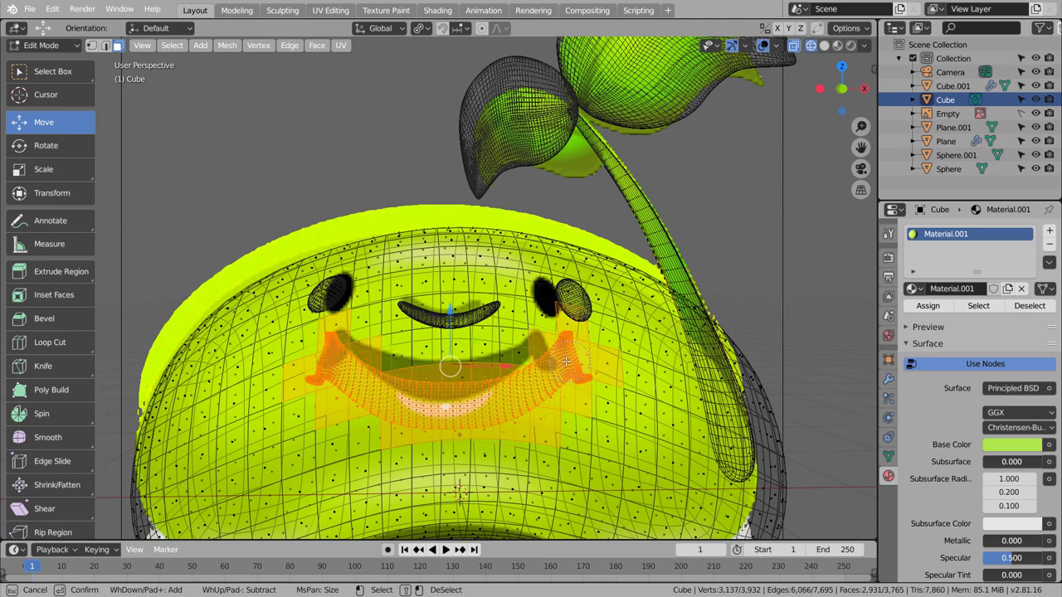
{"action": "key", "text": "shift+z"}
{"action": "middle_click", "coordinate": [610, 351]}
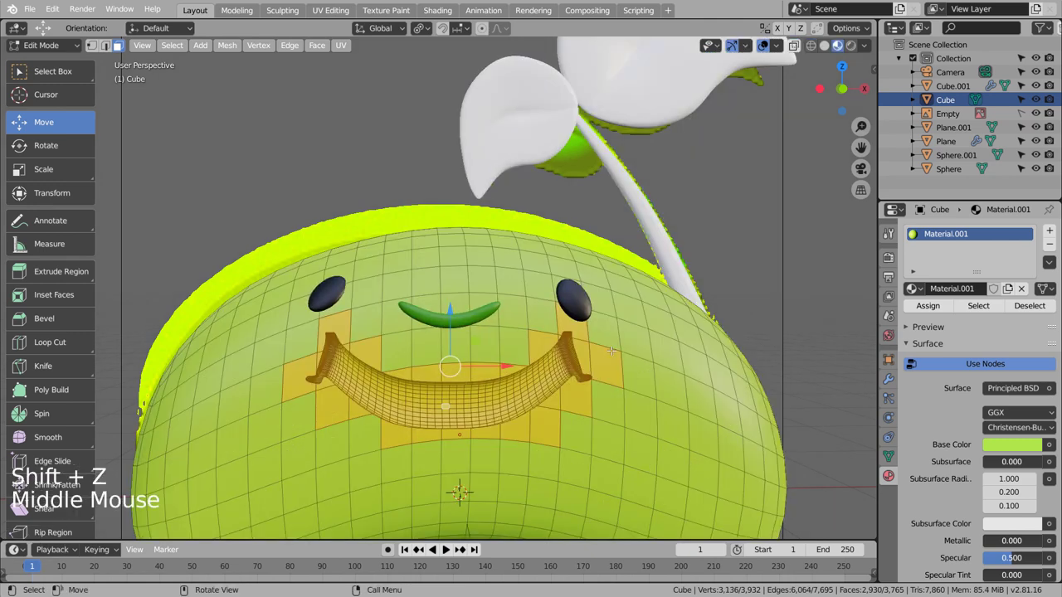
- Deselect the surrounding body faces with Circle Select so only the mouth faces stay selected
{"action": "key", "text": "c"}
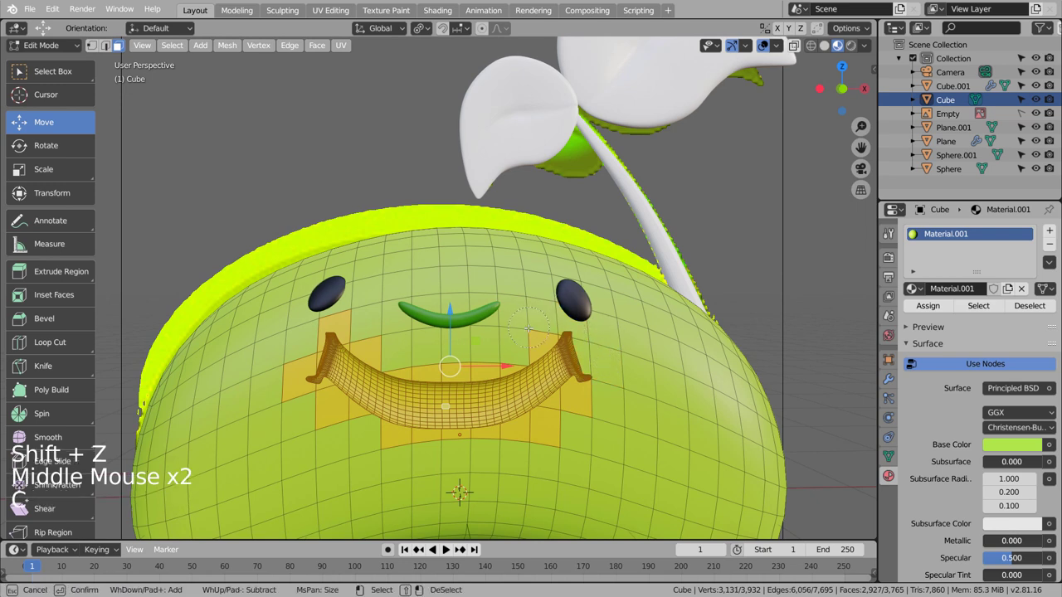
{"action": "middle_click_drag", "start_coordinate": [520, 336], "coordinate": [509, 352]}
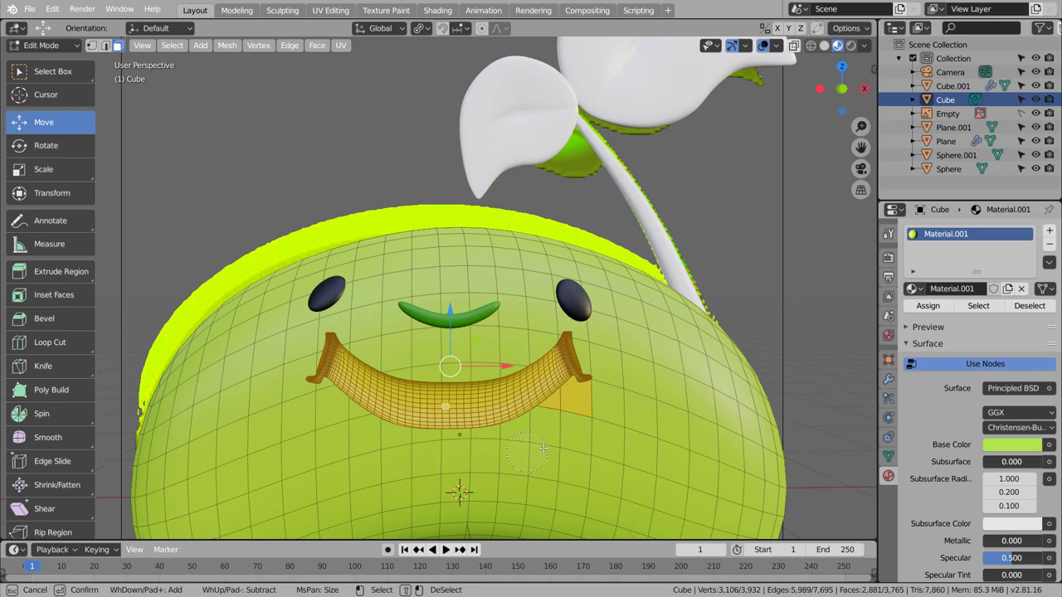
{"action": "mouse_move", "coordinate": [582, 425]}
{"action": "middle_mouse_down"}
{"action": "mouse_move", "coordinate": [357, 423]}
{"action": "mouse_move", "coordinate": [531, 390]}
{"action": "mouse_move", "coordinate": [373, 465]}
{"action": "mouse_move", "coordinate": [547, 348]}
{"action": "mouse_move", "coordinate": [348, 390]}
{"action": "mouse_move", "coordinate": [415, 403]}
{"action": "mouse_move", "coordinate": [465, 465]}
{"action": "mouse_move", "coordinate": [461, 492]}
{"action": "middle_mouse_up"}
{"action": "key", "text": "Escape"}
- Add a second material slot to the bean body with a new dark green material and assign it to the selected mouth faces
{"action": "left_click", "coordinate": [1049, 231]}
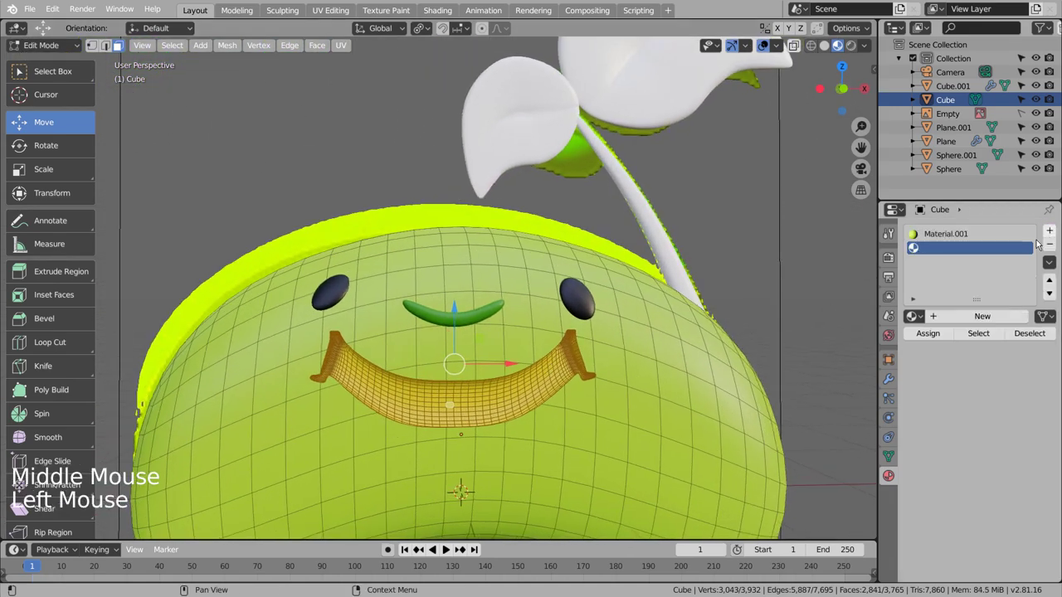
{"action": "left_click", "coordinate": [966, 317]}
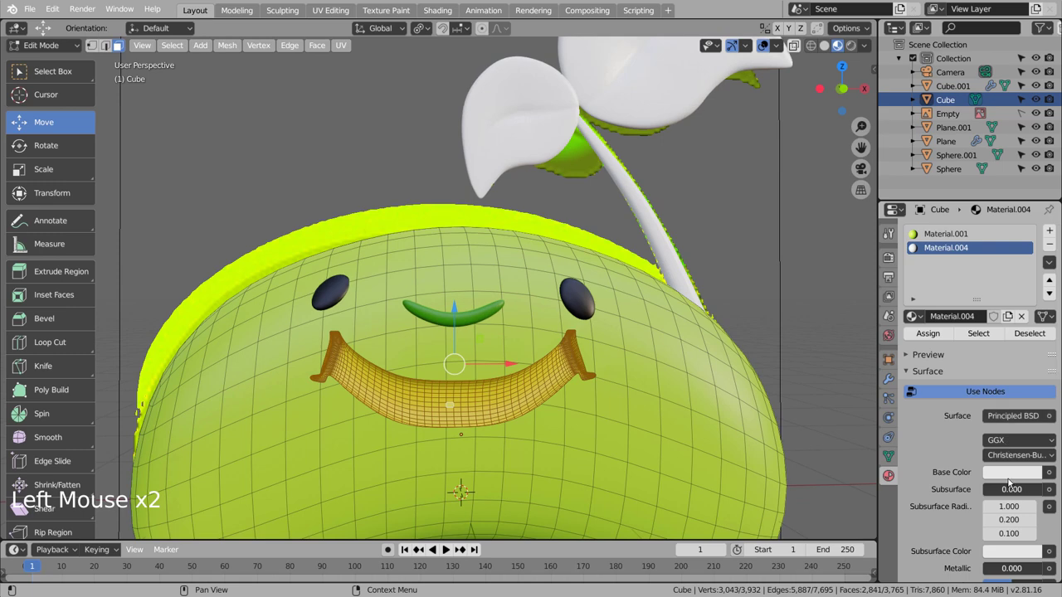
{"action": "left_click", "coordinate": [1013, 471]}
{"action": "left_click", "coordinate": [930, 322]}
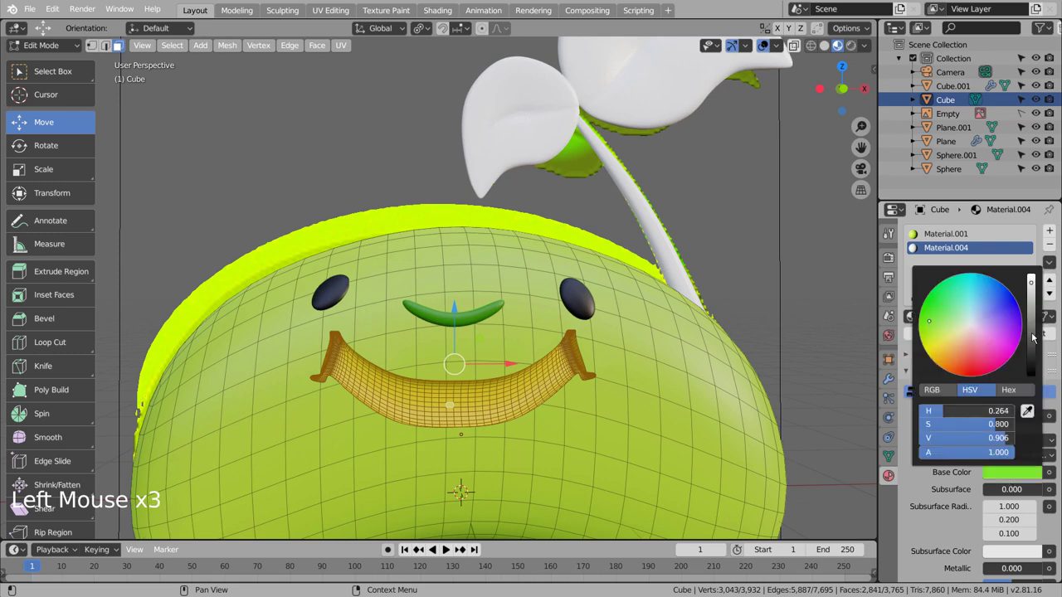
{"action": "left_click", "coordinate": [1033, 338]}
{"action": "left_click", "coordinate": [928, 333]}
{"action": "left_click", "coordinate": [788, 297]}
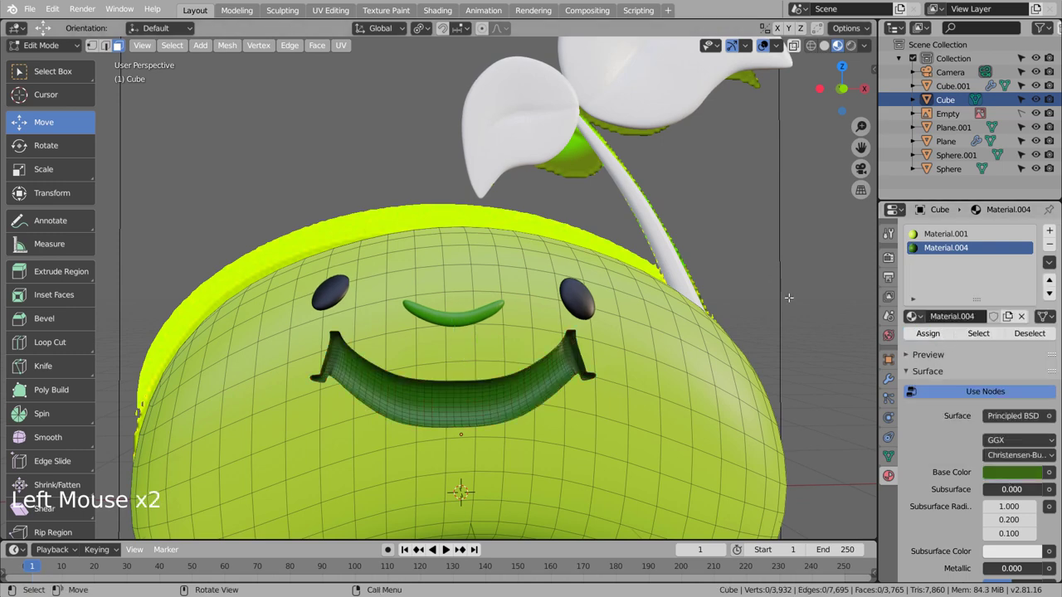
- Inspect the mouth's new color from several distances and angles, comparing wireframe, solid and material preview shading
{"action": "key", "text": "shift+z"}
{"action": "key", "text": "shift+z"}
{"action": "left_click", "coordinate": [783, 301]}
{"action": "scroll", "coordinate": [770, 304], "scroll_direction": "down", "scroll_amount": 4}
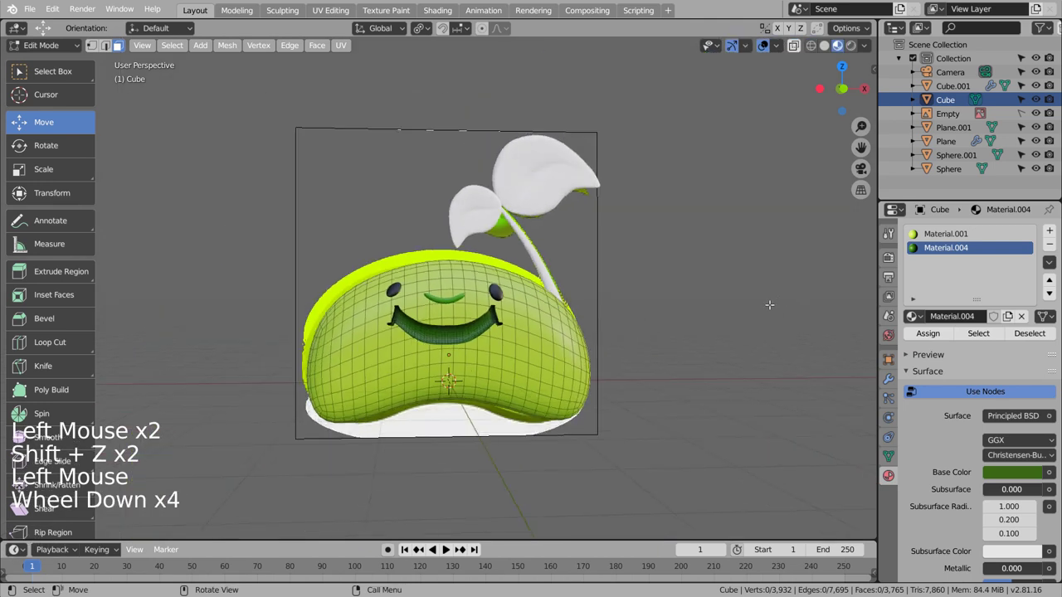
{"action": "scroll", "coordinate": [1011, 579], "scroll_direction": "down", "scroll_amount": 3}
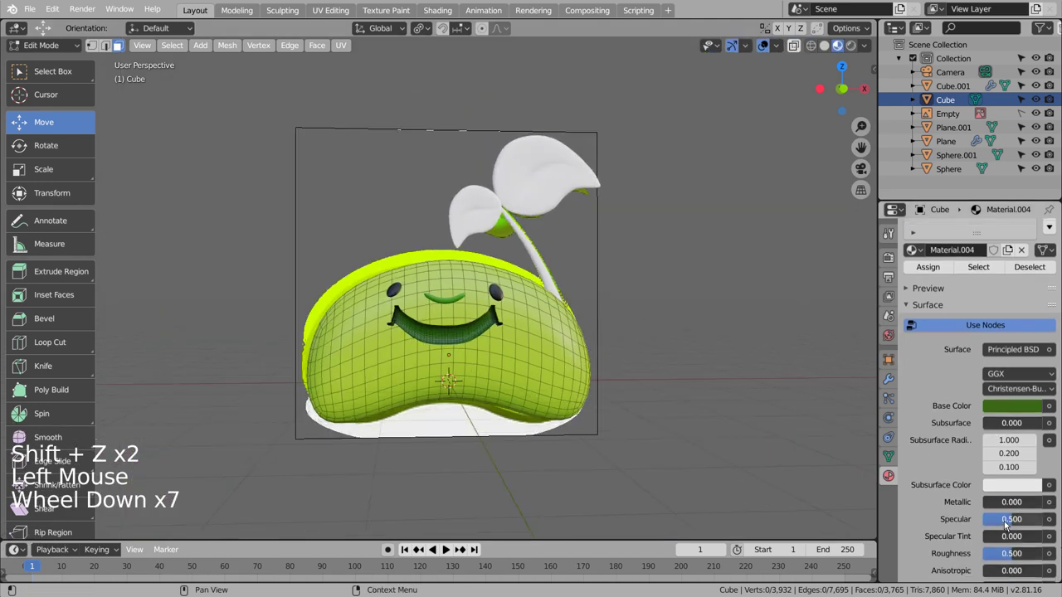
{"action": "left_click", "coordinate": [756, 414]}
{"action": "left_click", "coordinate": [757, 414]}
{"action": "middle_click_drag", "start_coordinate": [757, 414], "coordinate": [680, 332]}
{"action": "left_click", "coordinate": [653, 338]}
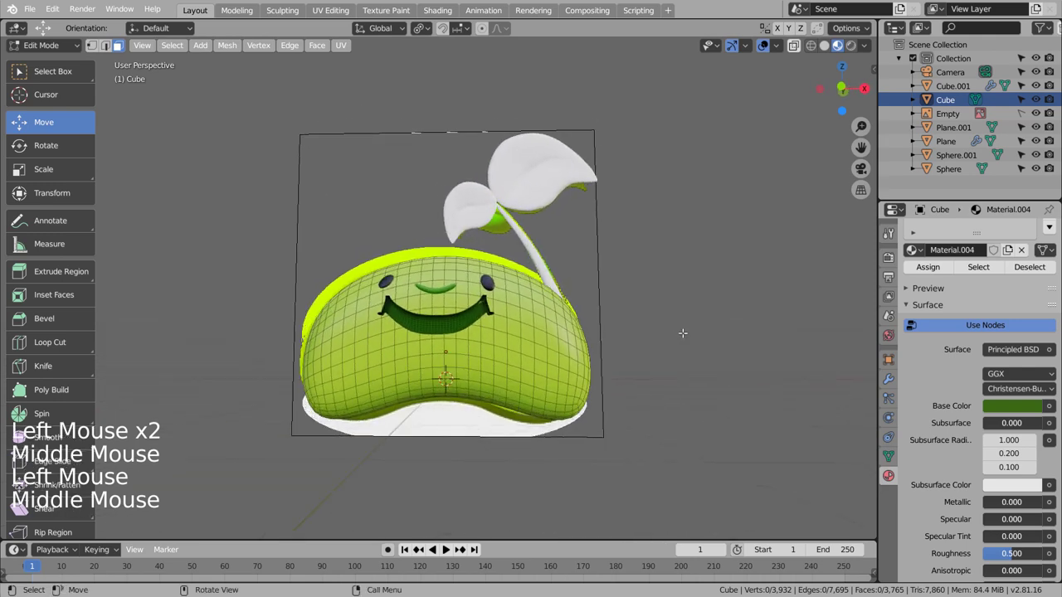
{"action": "key", "text": "shift+z"}
{"action": "key", "text": "shift+z"}
{"action": "left_click", "coordinate": [824, 46]}
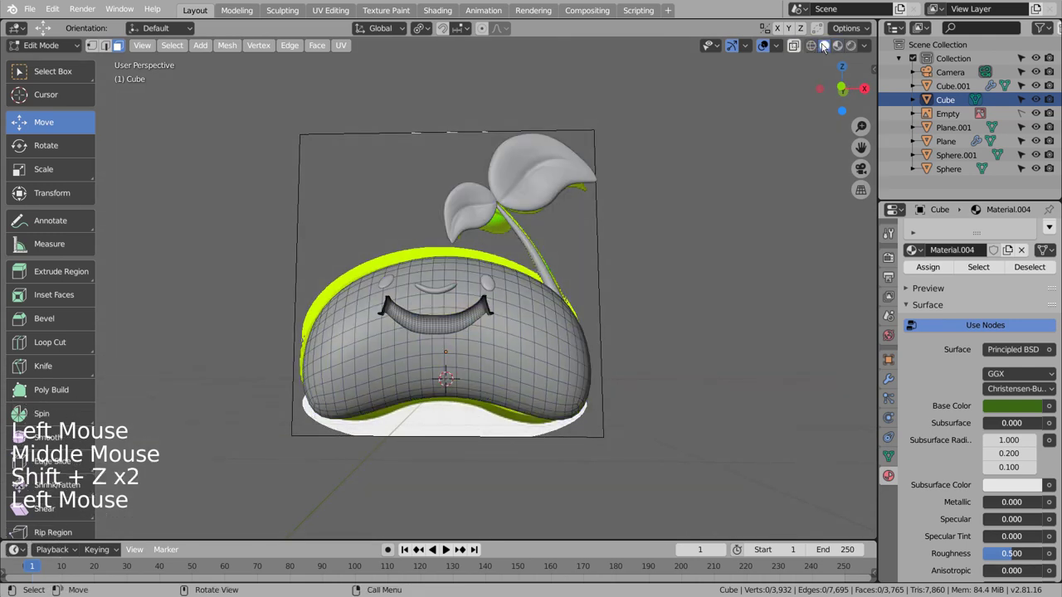
{"action": "left_click", "coordinate": [837, 46]}
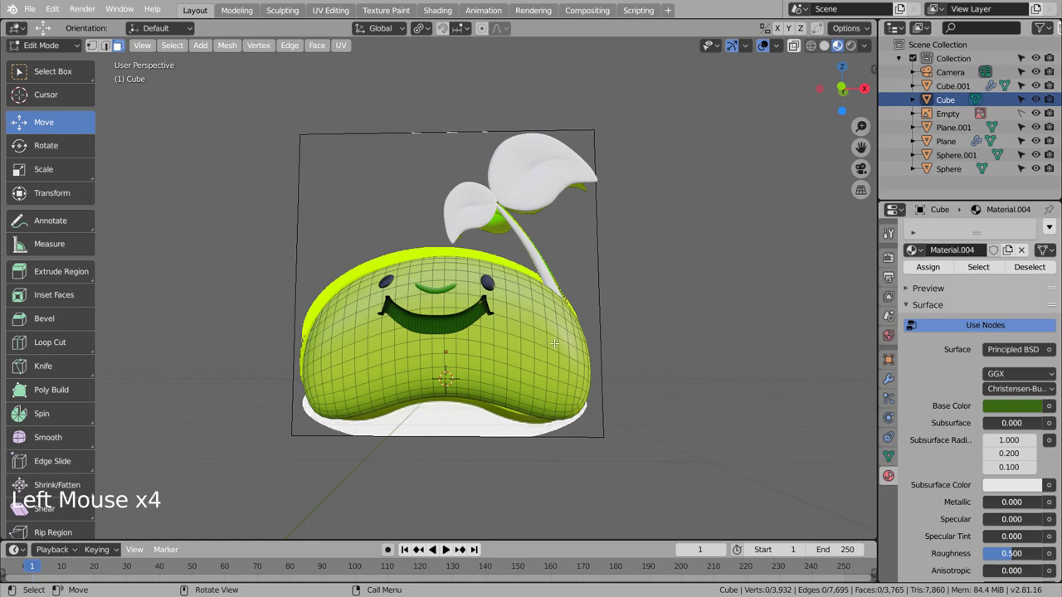
- Return to Object Mode and examine the mouth's inner corner up close for gaps in the material coverage
{"action": "key", "text": "Tab"}
{"action": "middle_click_drag", "start_coordinate": [558, 343], "coordinate": [663, 313]}
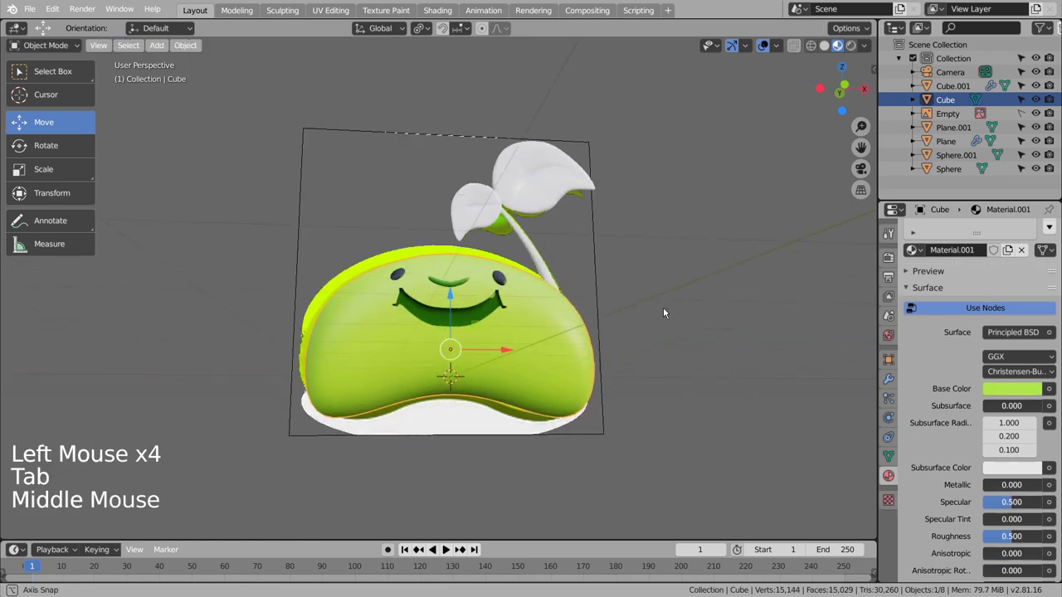
{"action": "scroll", "coordinate": [661, 312], "scroll_direction": "up", "scroll_amount": 3}
{"action": "scroll", "coordinate": [576, 316], "scroll_direction": "up", "scroll_amount": 2}
{"action": "middle_click_drag", "start_coordinate": [576, 316], "coordinate": [612, 316]}
{"action": "scroll", "coordinate": [513, 298], "scroll_direction": "up", "scroll_amount": 5}
{"action": "middle_click_drag", "start_coordinate": [551, 336], "coordinate": [571, 343]}
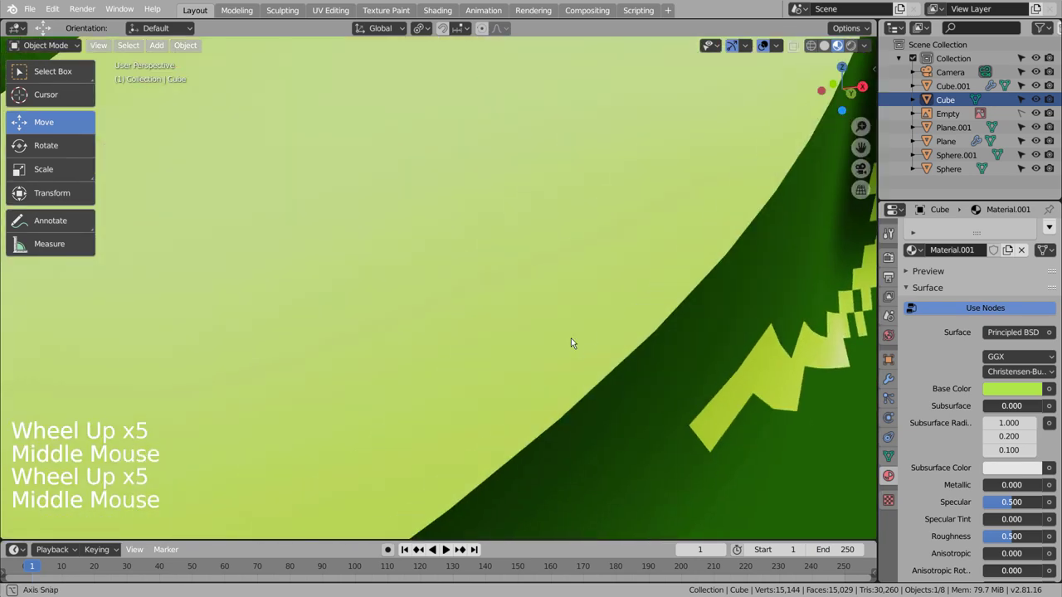
{"action": "scroll", "coordinate": [581, 340], "scroll_direction": "down", "scroll_amount": 2}
- Circle-select the light green faces inside the mouth corner, assign Material.004 to them and return to Object Mode
{"action": "key", "text": "c"}
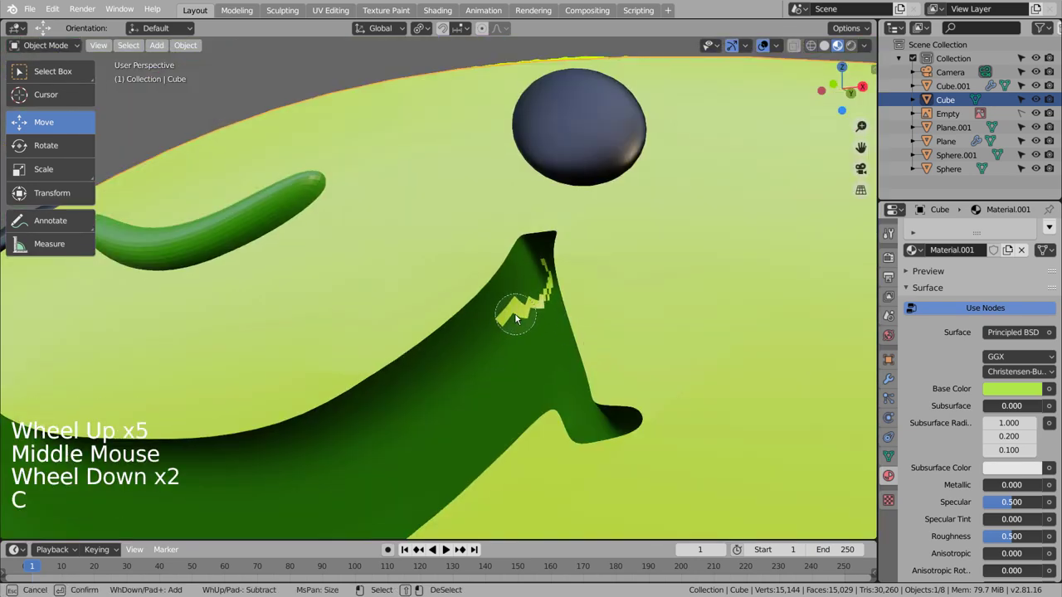
{"action": "key", "text": "Tab"}
{"action": "key", "text": "c"}
{"action": "mouse_move", "coordinate": [505, 330]}
{"action": "left_mouse_down"}
{"action": "mouse_move", "coordinate": [550, 289]}
{"action": "mouse_move", "coordinate": [536, 279]}
{"action": "mouse_move", "coordinate": [544, 253]}
{"action": "left_mouse_up"}
{"action": "key", "text": "Escape"}
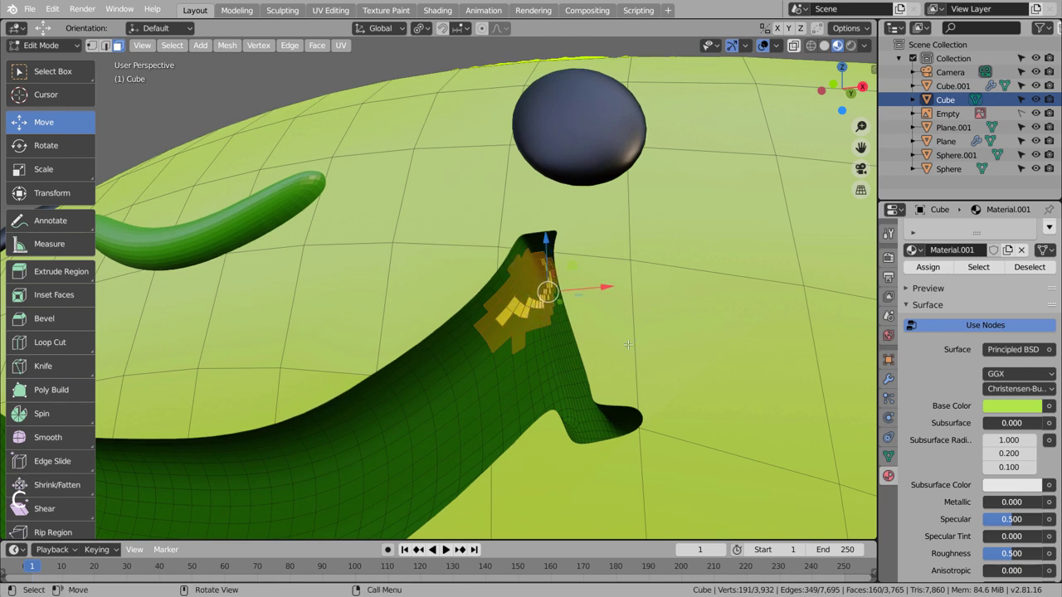
{"action": "scroll", "coordinate": [940, 270], "scroll_direction": "up", "scroll_amount": 1}
{"action": "middle_click", "coordinate": [954, 265]}
{"action": "scroll", "coordinate": [959, 265], "scroll_direction": "up", "scroll_amount": 4}
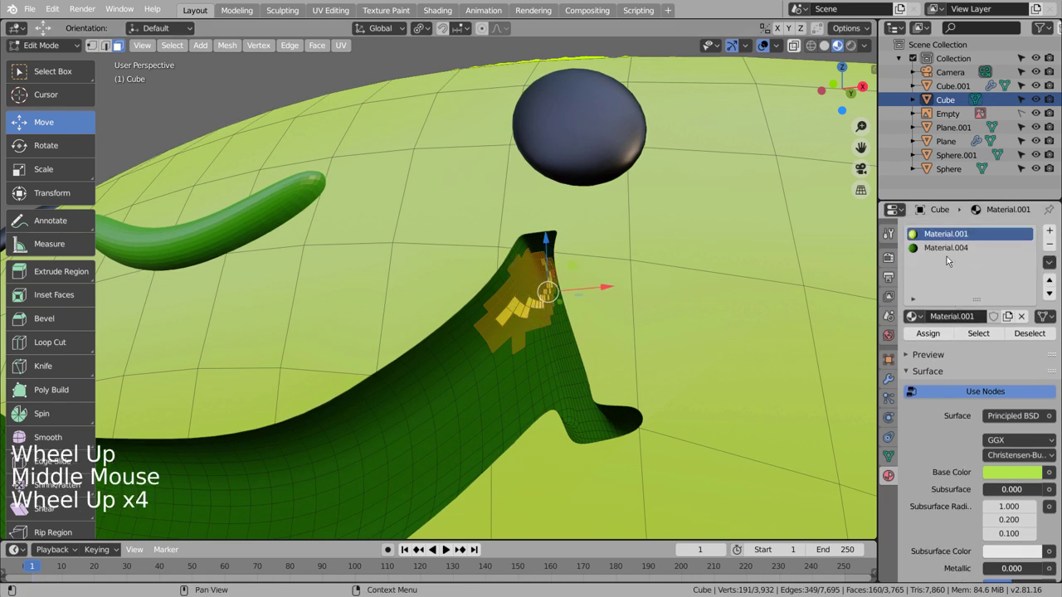
{"action": "left_click", "coordinate": [946, 247]}
{"action": "left_click", "coordinate": [928, 334]}
{"action": "key", "text": "Tab"}
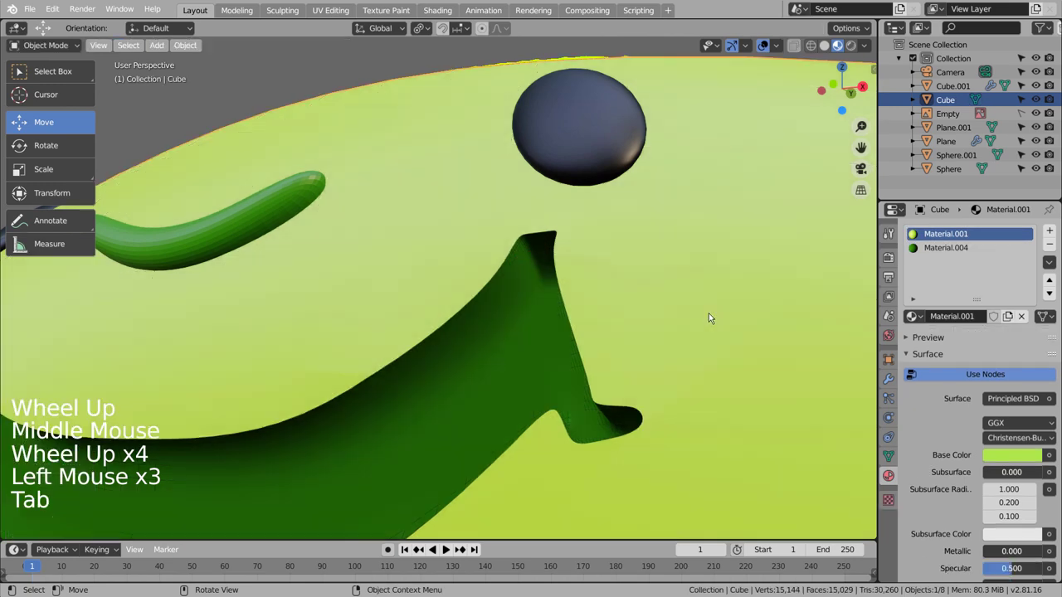
- Select the stray dark green face on the side of the bean body and reassign it to Material.001
{"action": "scroll", "coordinate": [496, 359], "scroll_direction": "down", "scroll_amount": 5}
{"action": "mouse_move", "coordinate": [497, 358]}
{"action": "middle_mouse_down"}
{"action": "mouse_move", "coordinate": [553, 362]}
{"action": "mouse_move", "coordinate": [632, 392]}
{"action": "middle_mouse_up"}
{"action": "key", "text": "c"}
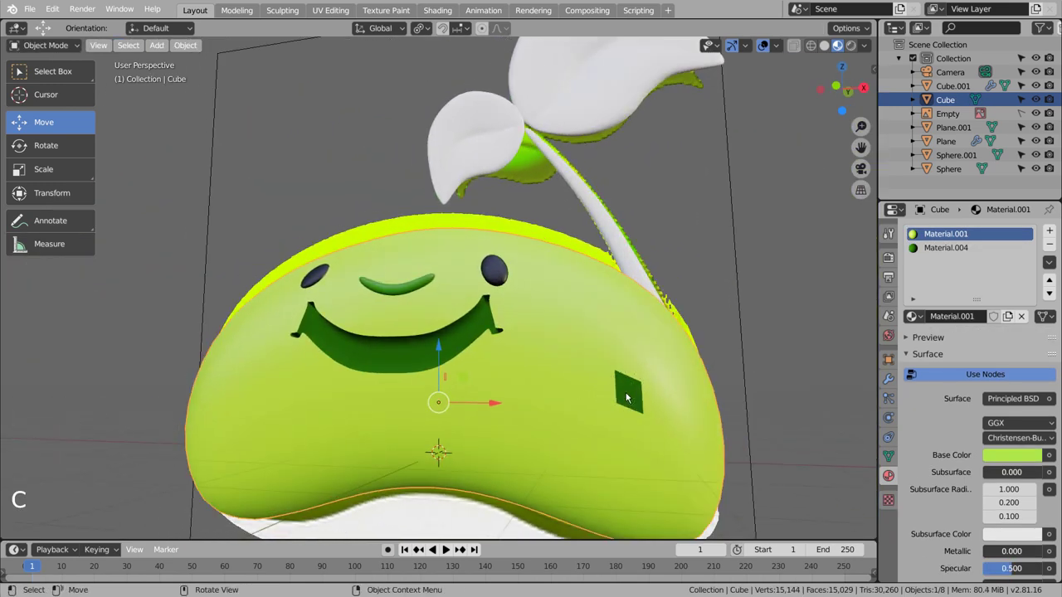
{"action": "left_click", "coordinate": [626, 398]}
{"action": "key", "text": "Tab"}
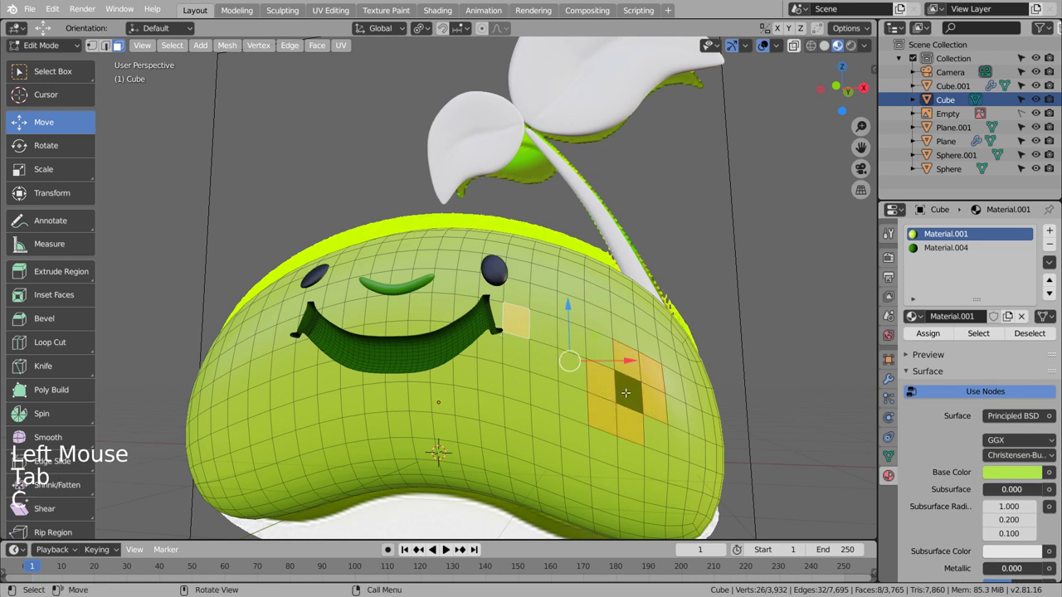
{"action": "key", "text": "c"}
{"action": "left_click", "coordinate": [541, 330]}
{"action": "left_click", "coordinate": [628, 391]}
{"action": "left_click", "coordinate": [944, 247]}
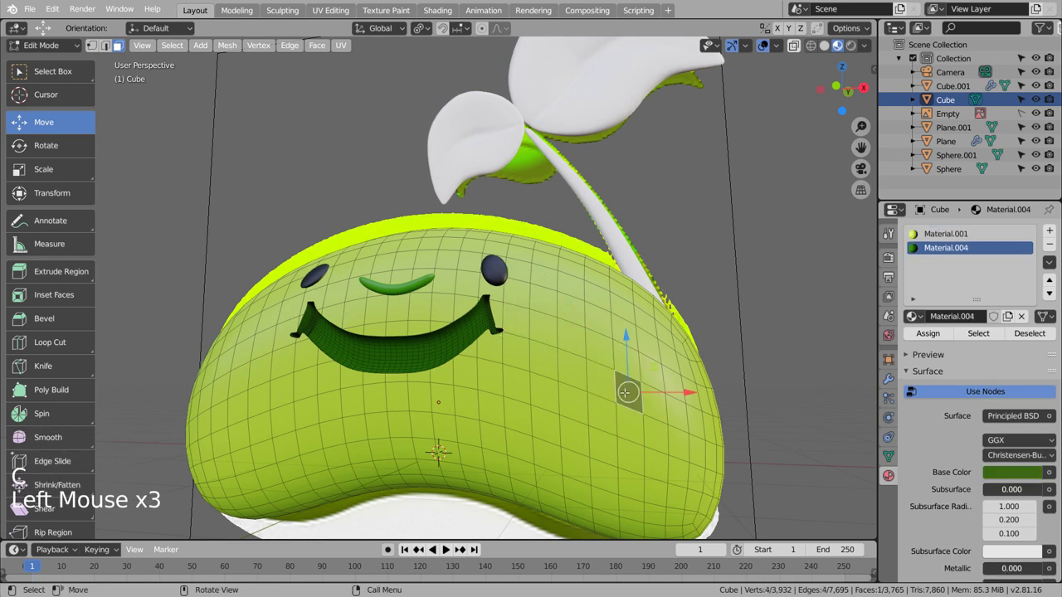
{"action": "left_click", "coordinate": [942, 233]}
{"action": "left_click", "coordinate": [927, 332]}
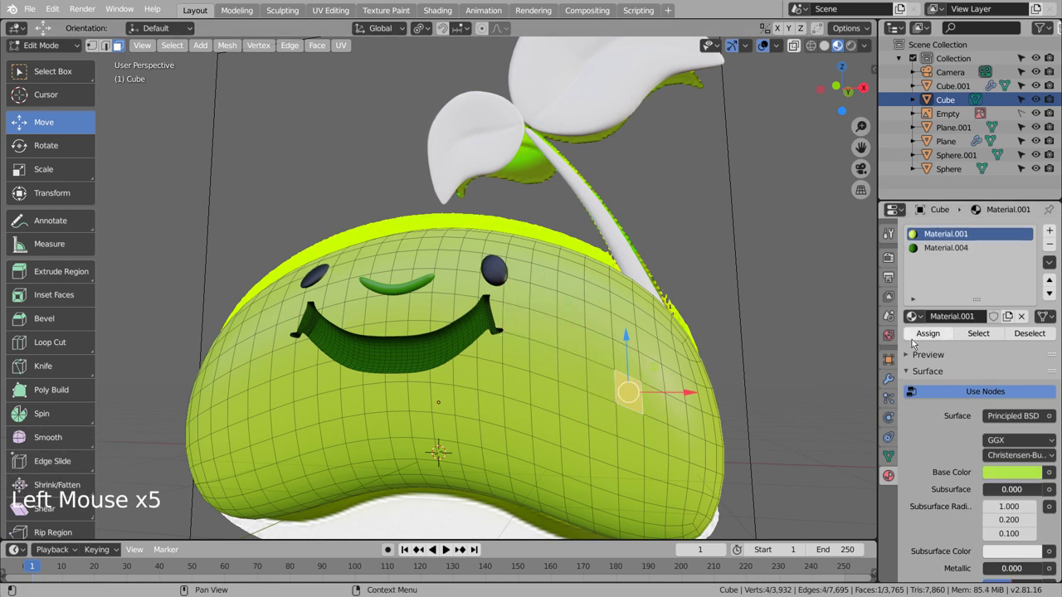
{"action": "left_click", "coordinate": [756, 340]}
{"action": "key", "text": "Tab"}
- Select the stem and give it a new material with a bright green base color
{"action": "middle_click_drag", "start_coordinate": [510, 373], "coordinate": [661, 296]}
{"action": "left_click", "coordinate": [643, 425]}
{"action": "left_click", "coordinate": [628, 268]}
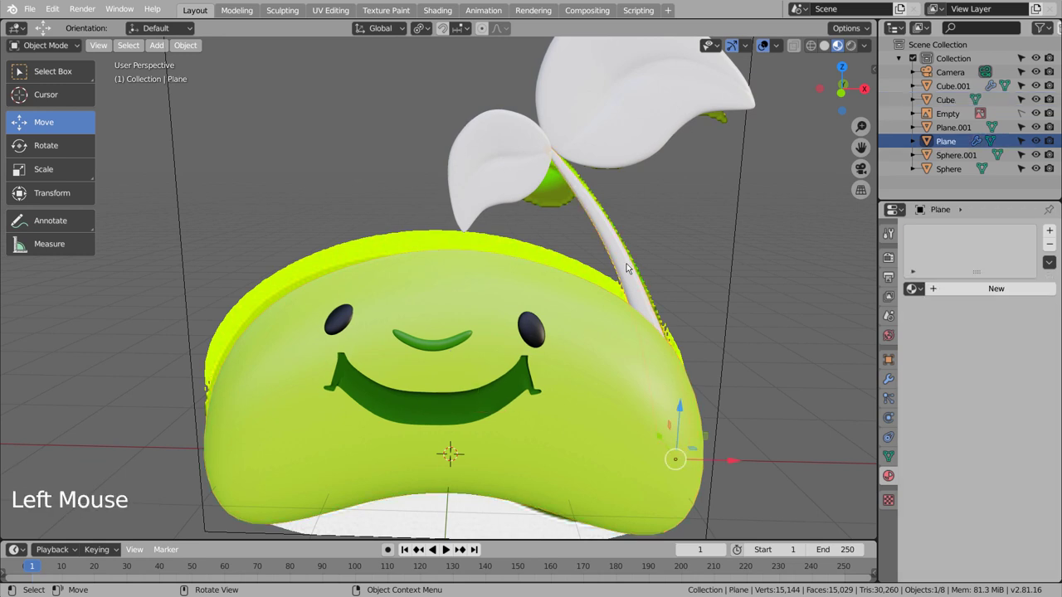
{"action": "right_click", "coordinate": [622, 254]}
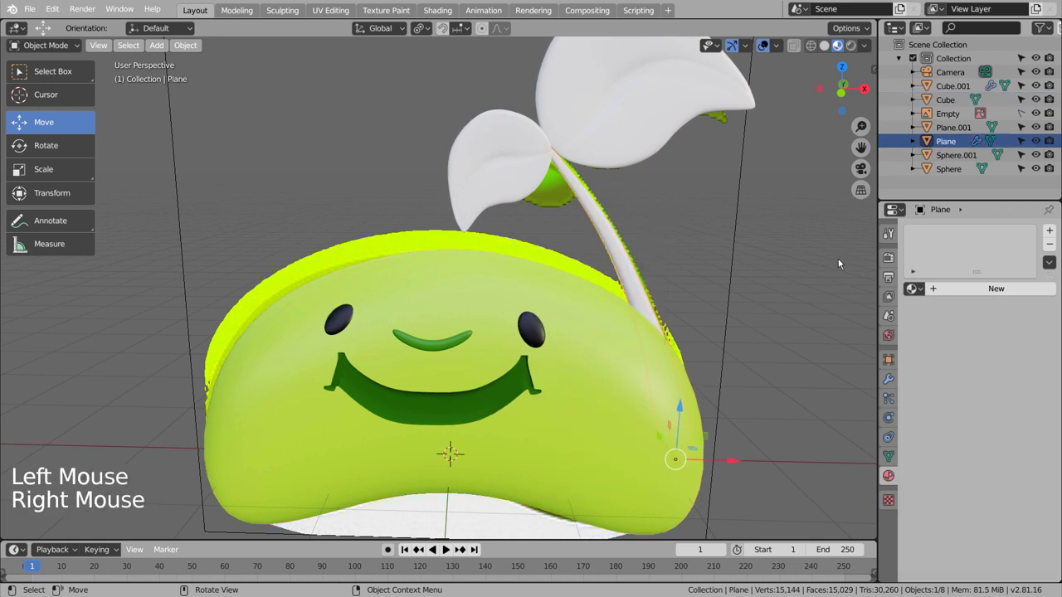
{"action": "left_click", "coordinate": [996, 289]}
{"action": "left_click", "coordinate": [1008, 428]}
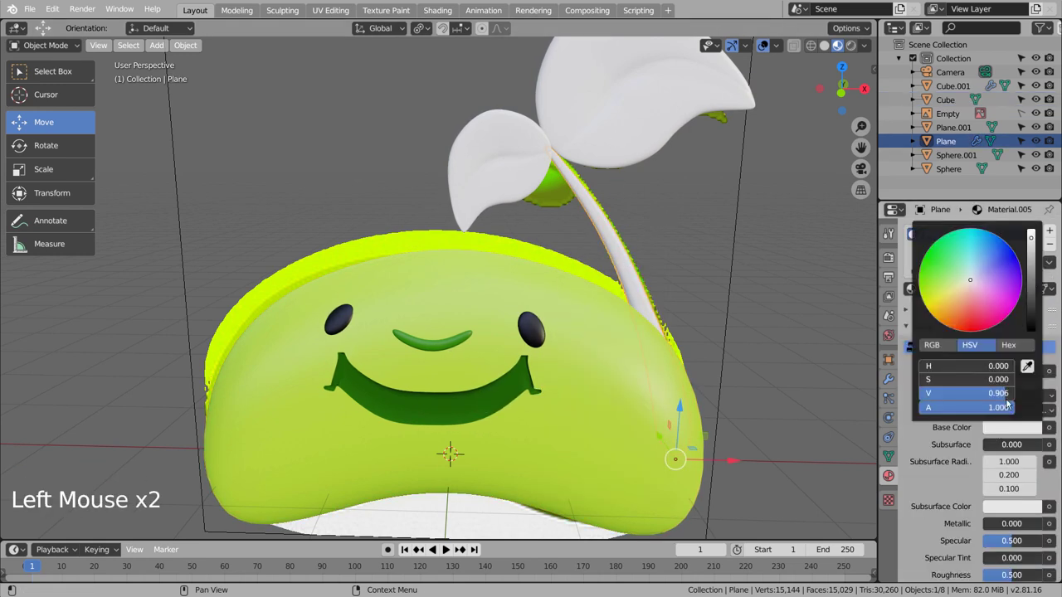
{"action": "left_click_drag", "start_coordinate": [935, 283], "coordinate": [930, 285]}
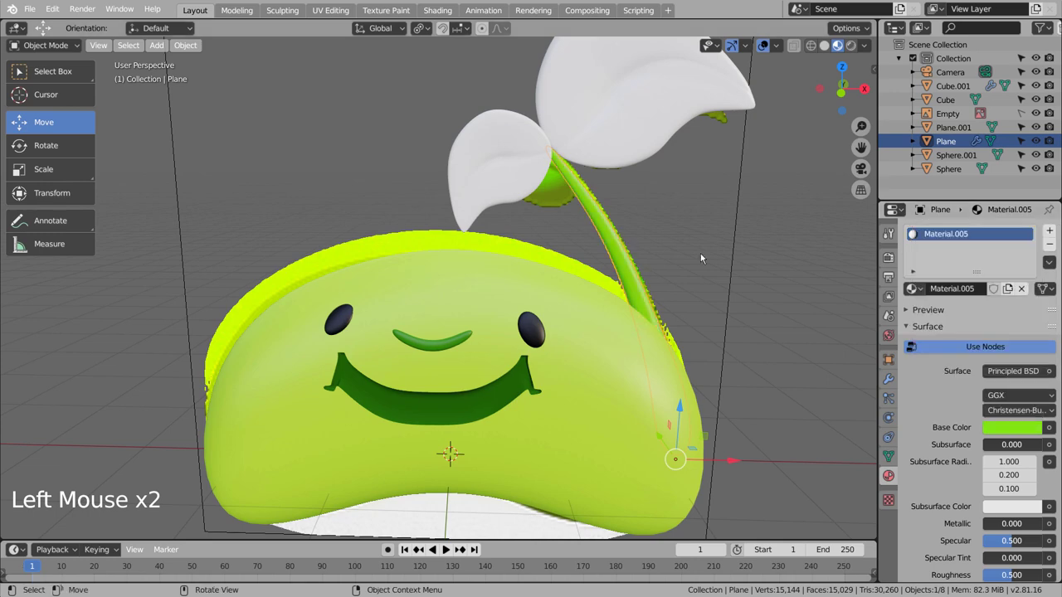
- Apply the existing Material.005 to the leaves and view the result from an angle
{"action": "double_click", "coordinate": [633, 141]}
{"action": "left_click", "coordinate": [913, 289]}
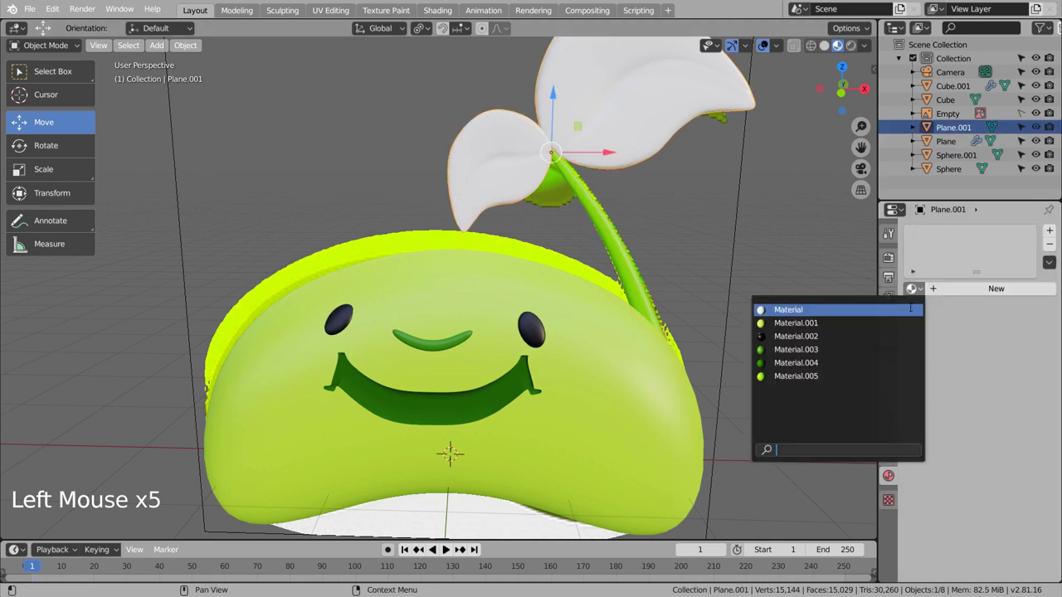
{"action": "left_click", "coordinate": [845, 376]}
{"action": "left_click", "coordinate": [759, 312]}
{"action": "middle_click_drag", "start_coordinate": [758, 311], "coordinate": [801, 327]}
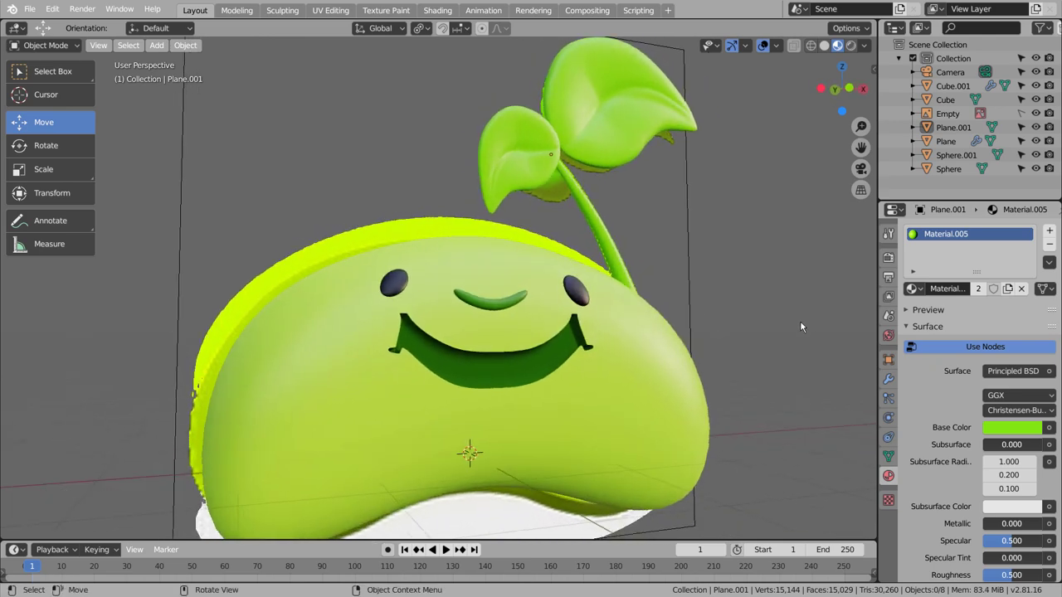
- Check the colored leaves and stem in front view, then save the file
{"action": "key", "text": "KP_1"}
{"action": "left_click", "coordinate": [800, 327]}
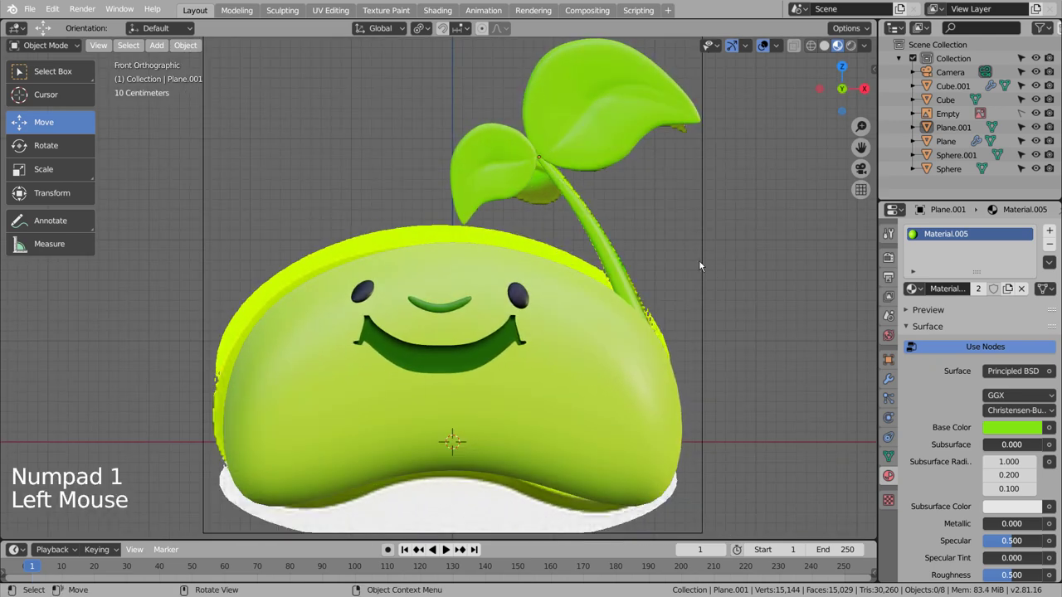
{"action": "left_click", "coordinate": [609, 139]}
{"action": "left_click", "coordinate": [673, 218]}
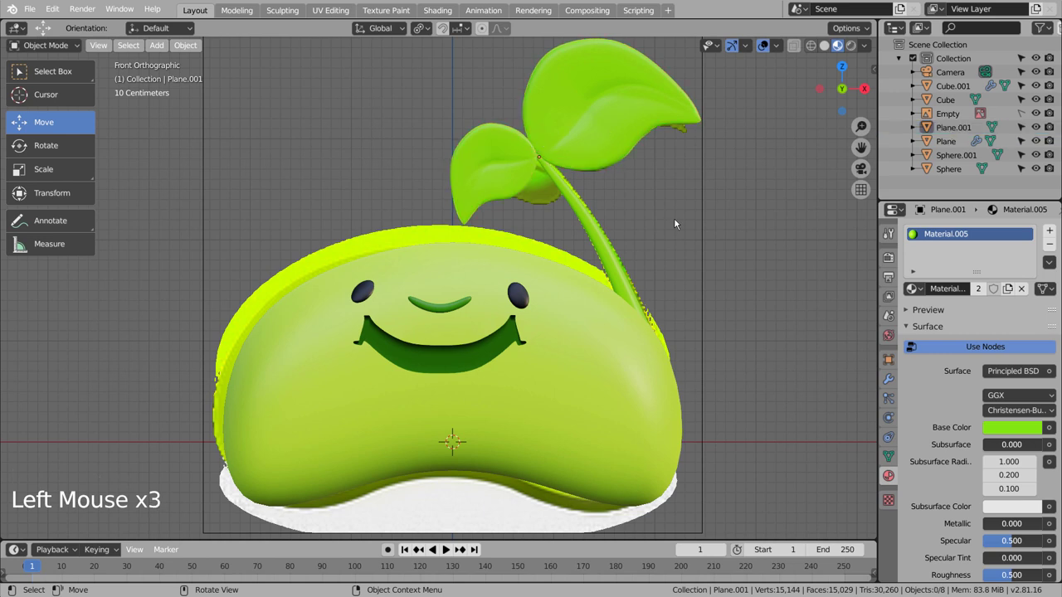
{"action": "left_click", "coordinate": [628, 273]}
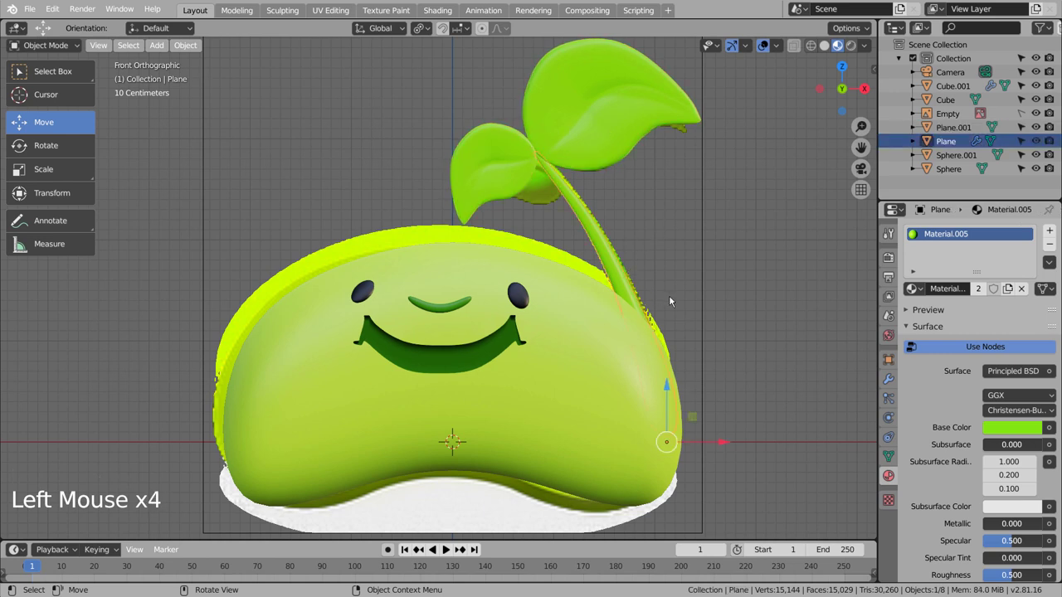
{"action": "key", "text": "ctrl"}
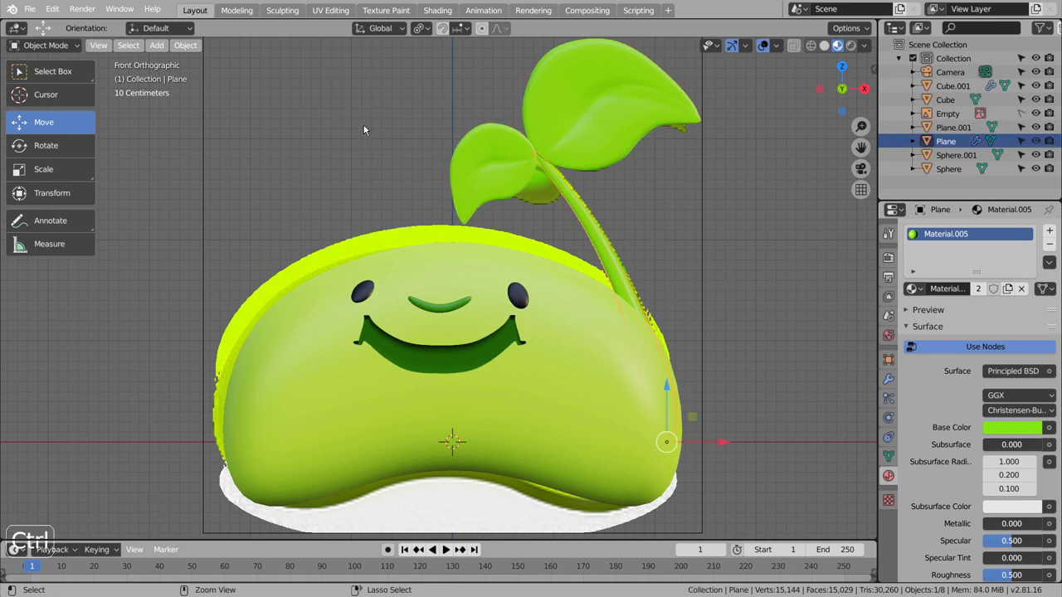
{"action": "key", "text": "ctrl+s"}
{"action": "left_click", "coordinate": [702, 296]}
- Add a ground plane, lower it to the bean's base in side view and scale it to about six times its size
{"action": "scroll", "coordinate": [694, 297], "scroll_direction": "down", "scroll_amount": 5}
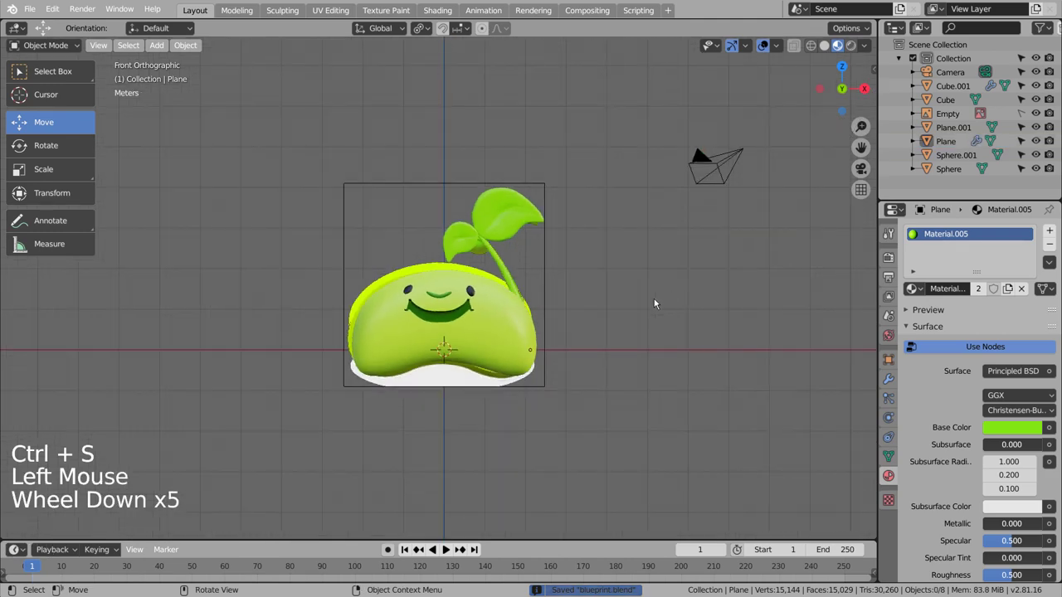
{"action": "key", "text": "shift+a"}
{"action": "mouse_move", "coordinate": [653, 296]}
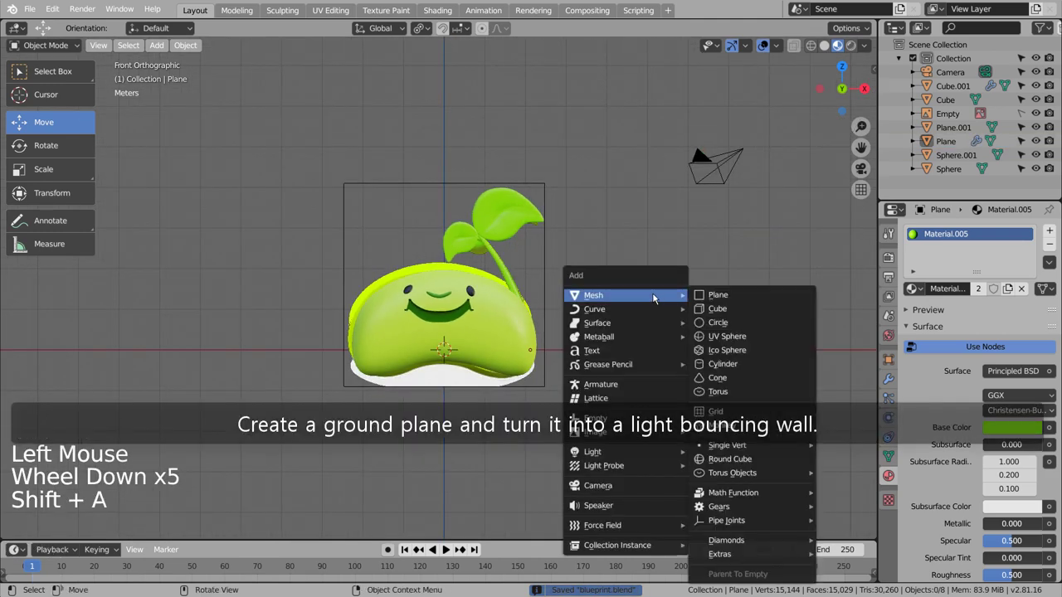
{"action": "left_click", "coordinate": [712, 297]}
{"action": "middle_click_drag", "start_coordinate": [644, 299], "coordinate": [525, 338]}
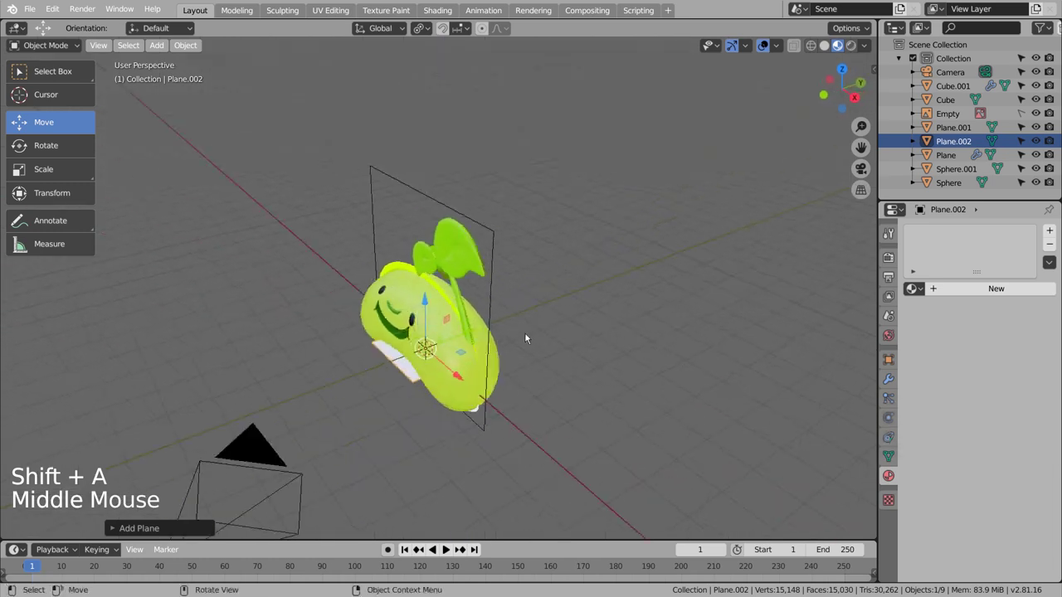
{"action": "key", "text": "KP_3"}
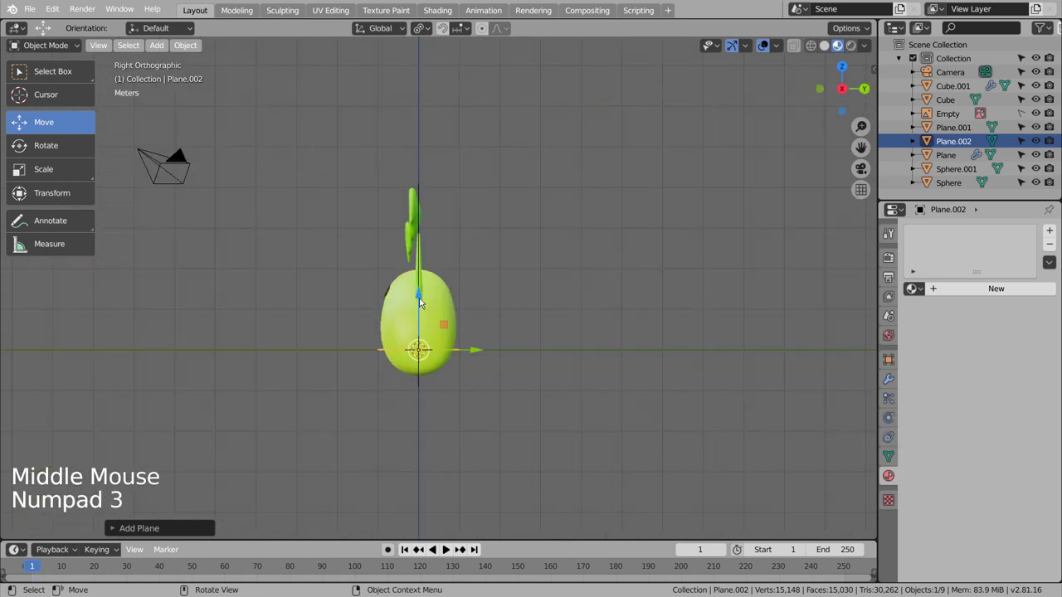
{"action": "left_click_drag", "start_coordinate": [421, 305], "coordinate": [428, 326]}
{"action": "key", "text": "s"}
{"action": "left_click", "coordinate": [735, 337]}
- Try to select the ground plane's back edge and extrude it upward along Z
{"action": "key", "text": "Tab"}
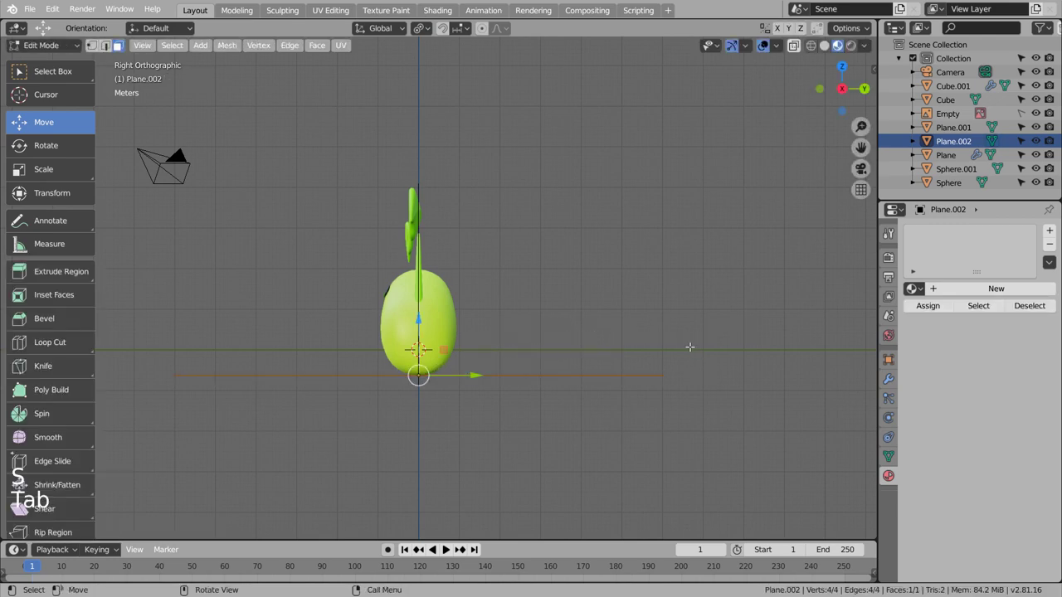
{"action": "middle_click_drag", "start_coordinate": [735, 337], "coordinate": [694, 386]}
{"action": "key", "text": "3"}
{"action": "left_click", "coordinate": [670, 378]}
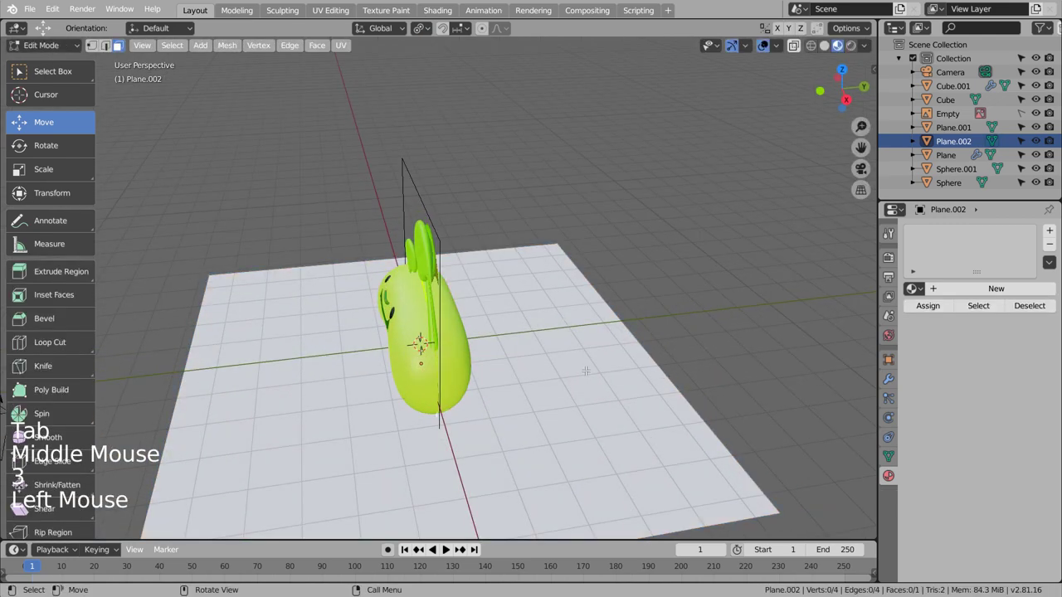
{"action": "middle_click_drag", "start_coordinate": [586, 371], "coordinate": [623, 360]}
{"action": "key", "text": "e"}
{"action": "key", "text": "z"}
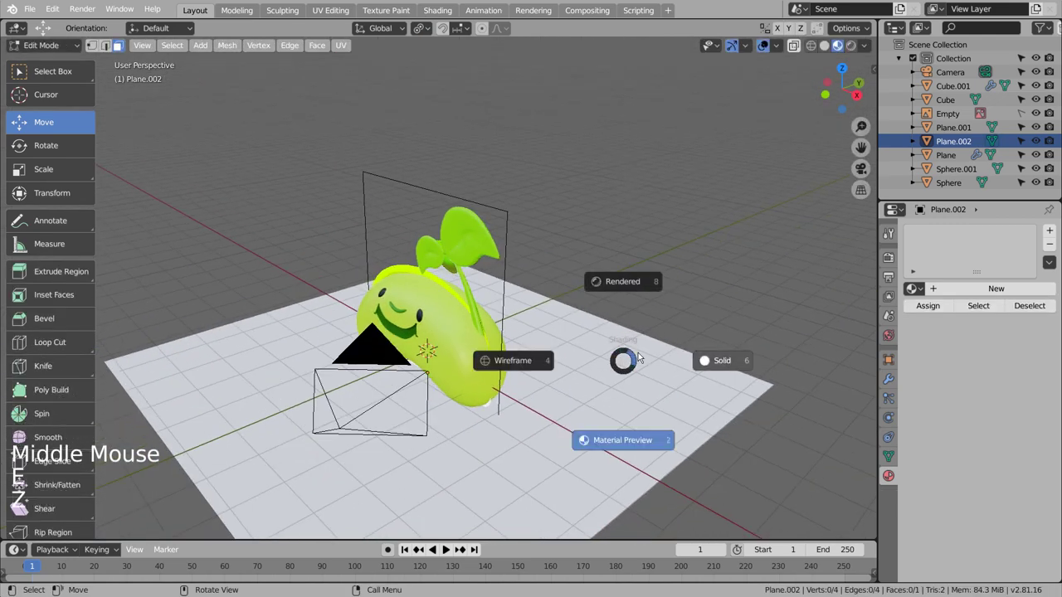
{"action": "left_click", "coordinate": [638, 336]}
{"action": "left_click", "coordinate": [652, 333]}
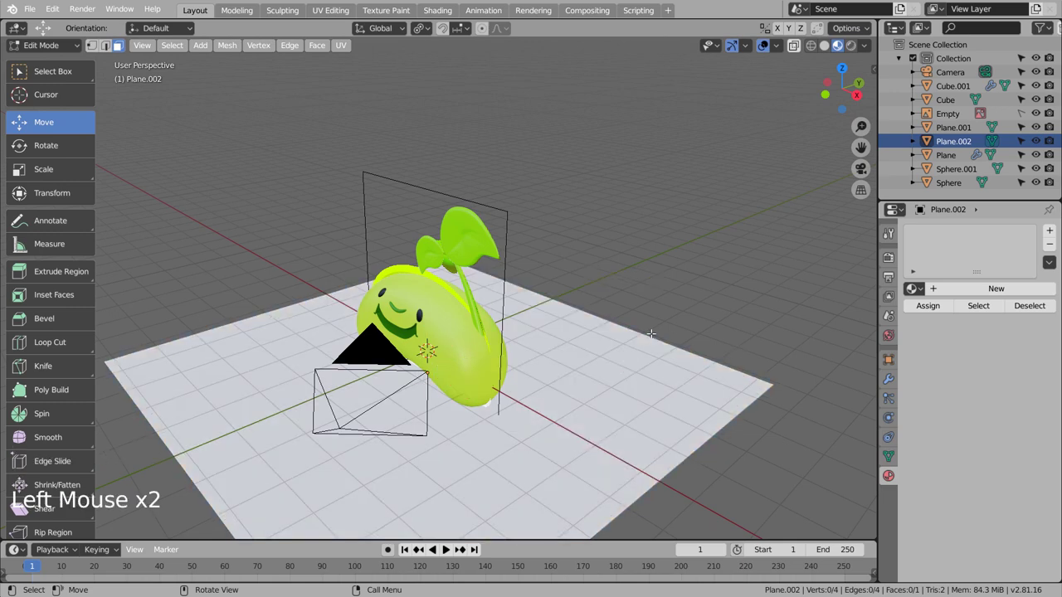
{"action": "key", "text": "e"}
{"action": "key", "text": "z"}
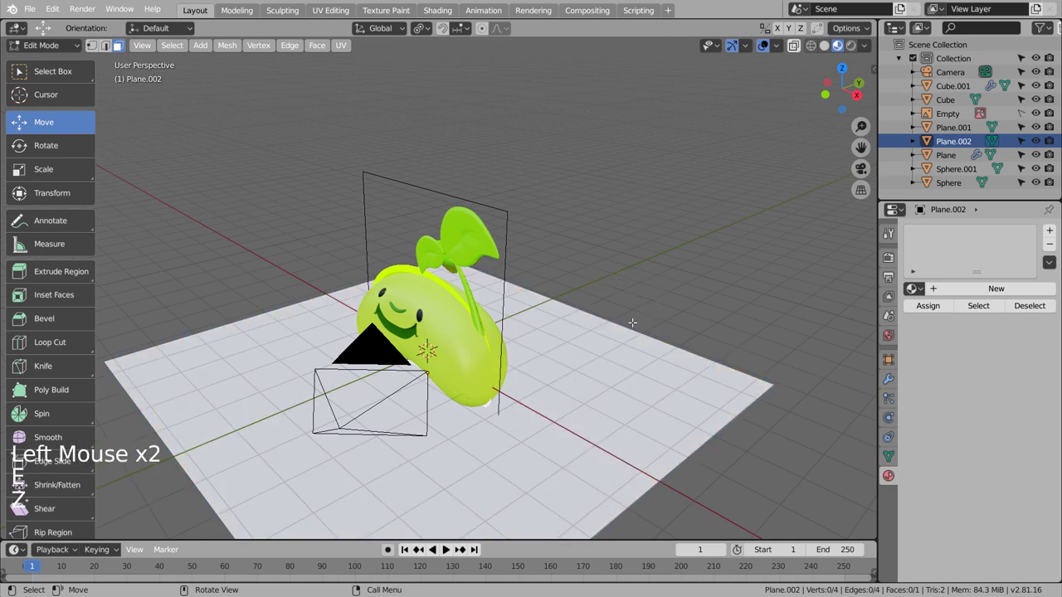
{"action": "left_click", "coordinate": [632, 330]}
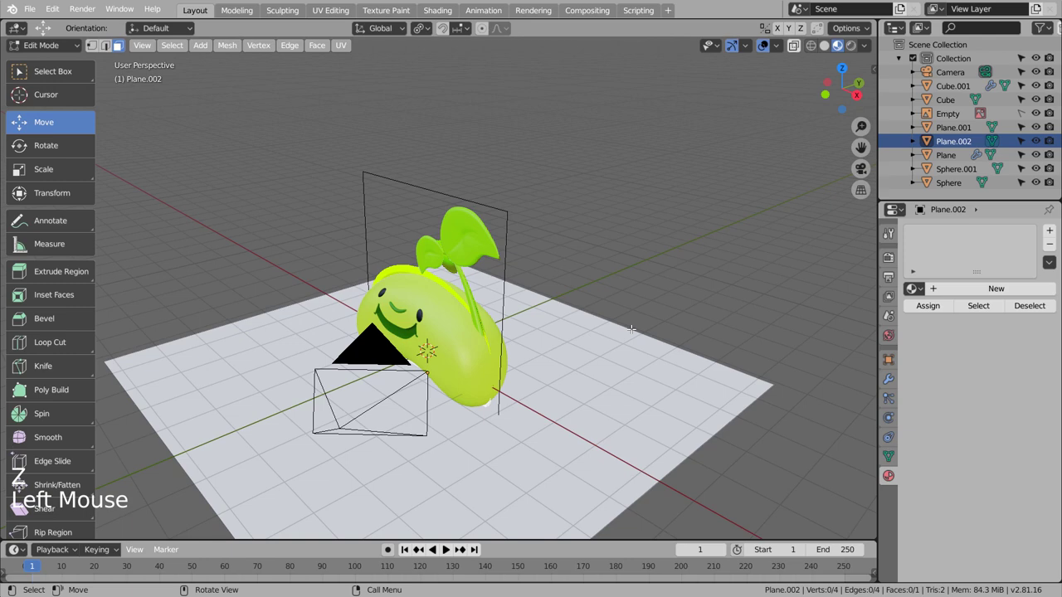
- Select the ground plane's back edge in edge selection mode, switch the viewport to rendered shading, and save the file
{"action": "key", "text": "1"}
{"action": "left_click", "coordinate": [632, 329]}
{"action": "key", "text": "2"}
{"action": "left_click", "coordinate": [632, 329]}
{"action": "middle_click_drag", "start_coordinate": [650, 352], "coordinate": [614, 335]}
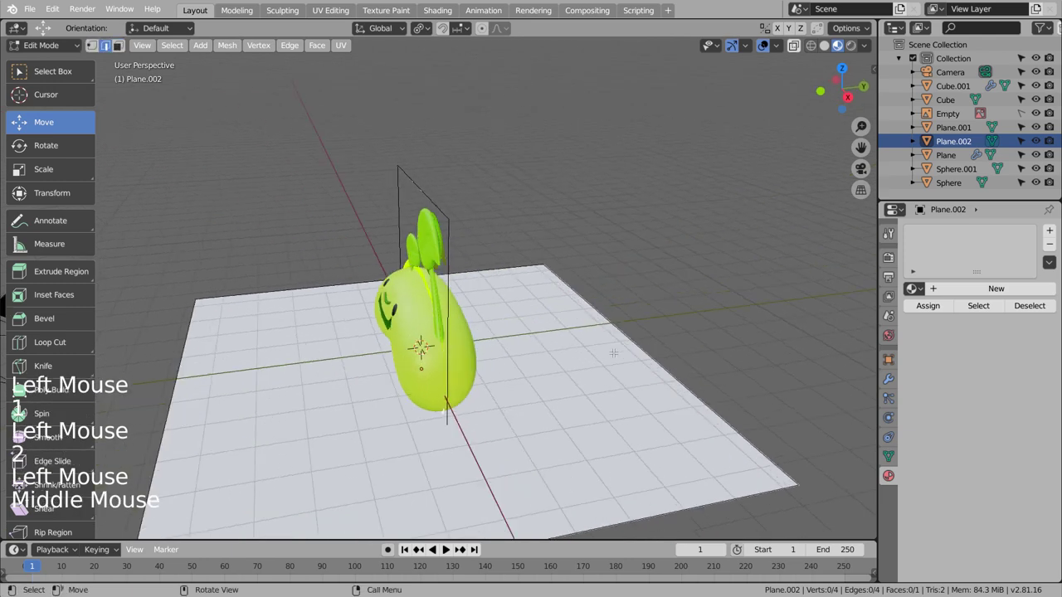
{"action": "key", "text": "e"}
{"action": "key", "text": "z"}
{"action": "left_click", "coordinate": [615, 335]}
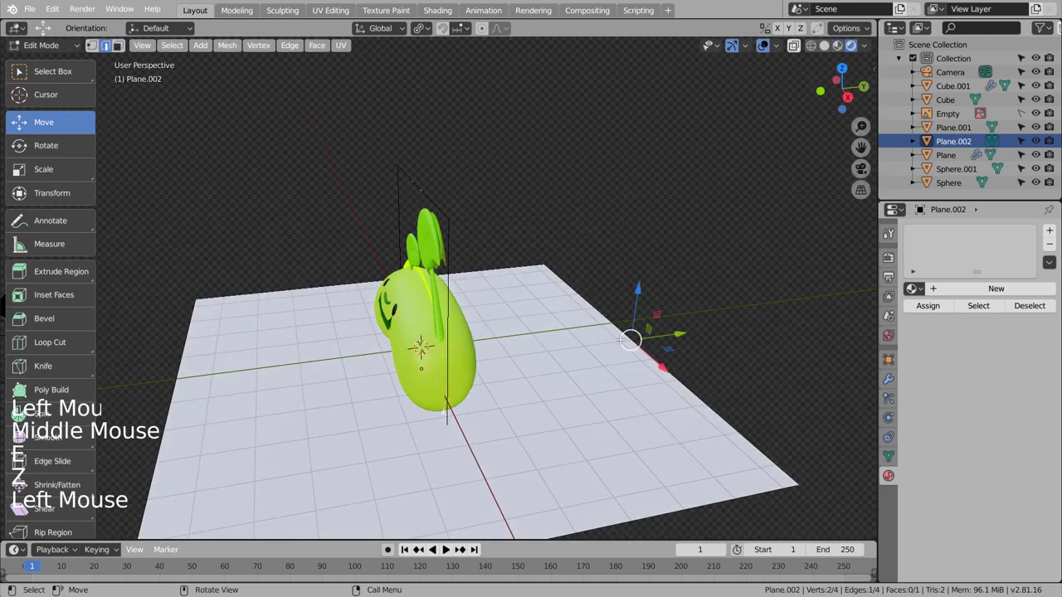
{"action": "key", "text": "Tab"}
{"action": "key", "text": "ctrl+s"}
- Extrude the ground plane's back edge about 13 m upward along Z to form the back wall
{"action": "middle_click_drag", "start_coordinate": [615, 336], "coordinate": [545, 398]}
{"action": "scroll", "coordinate": [586, 384], "scroll_direction": "down", "scroll_amount": 4}
{"action": "key", "text": "Tab"}
{"action": "key", "text": "2"}
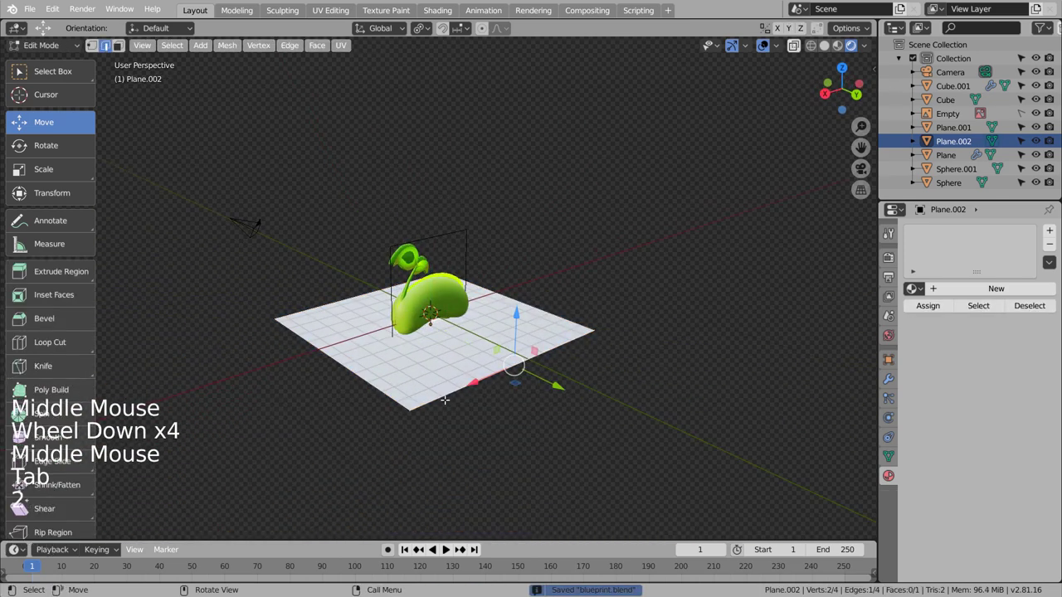
{"action": "left_click", "coordinate": [444, 400]}
{"action": "left_click", "coordinate": [392, 398]}
{"action": "left_click", "coordinate": [491, 375]}
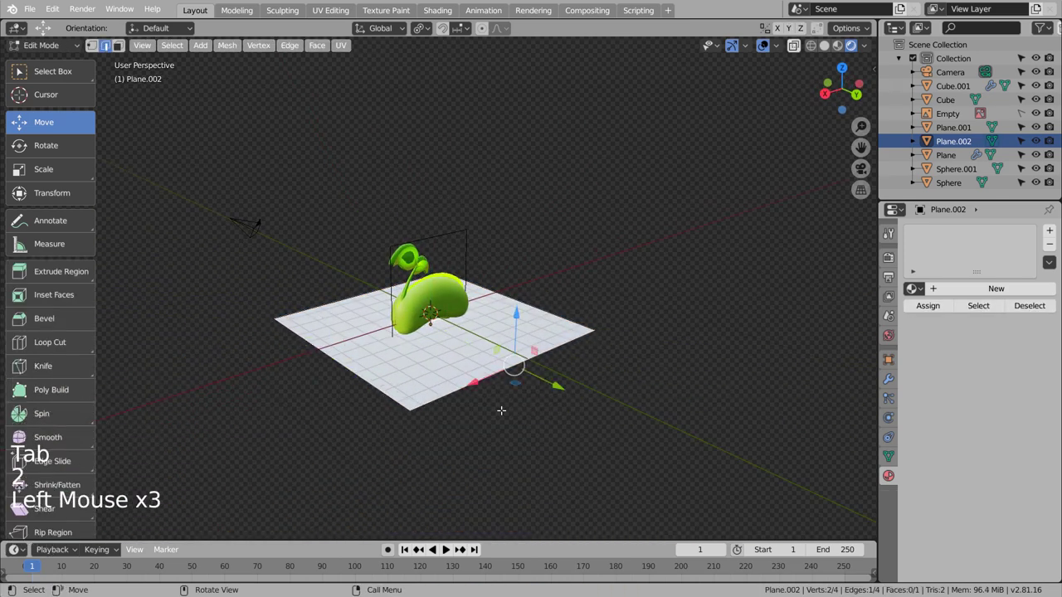
{"action": "key", "text": "e"}
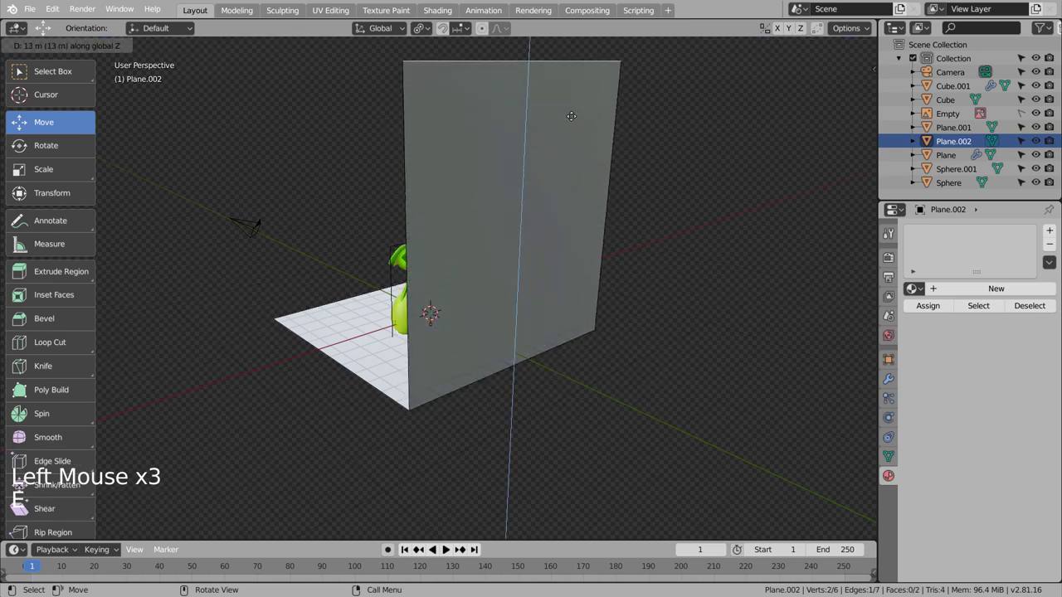
{"action": "left_click", "coordinate": [493, 261]}
- Extrude the wall's top edge forward over the bean as a ceiling, and extrude its front edge again forward and slightly downward
{"action": "middle_click_drag", "start_coordinate": [493, 260], "coordinate": [465, 249]}
{"action": "key", "text": "e"}
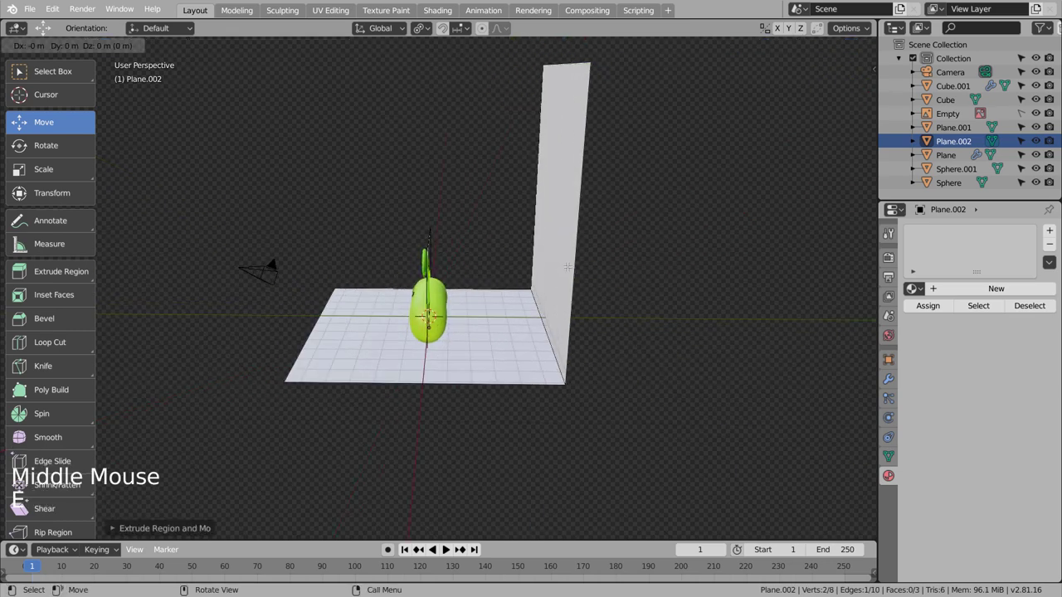
{"action": "left_click", "coordinate": [295, 173]}
{"action": "middle_click_drag", "start_coordinate": [356, 187], "coordinate": [292, 116]}
{"action": "scroll", "coordinate": [355, 147], "scroll_direction": "down", "scroll_amount": 2}
{"action": "middle_click_drag", "start_coordinate": [355, 148], "coordinate": [352, 135]}
{"action": "key", "text": "KP_3"}
{"action": "key", "text": "e"}
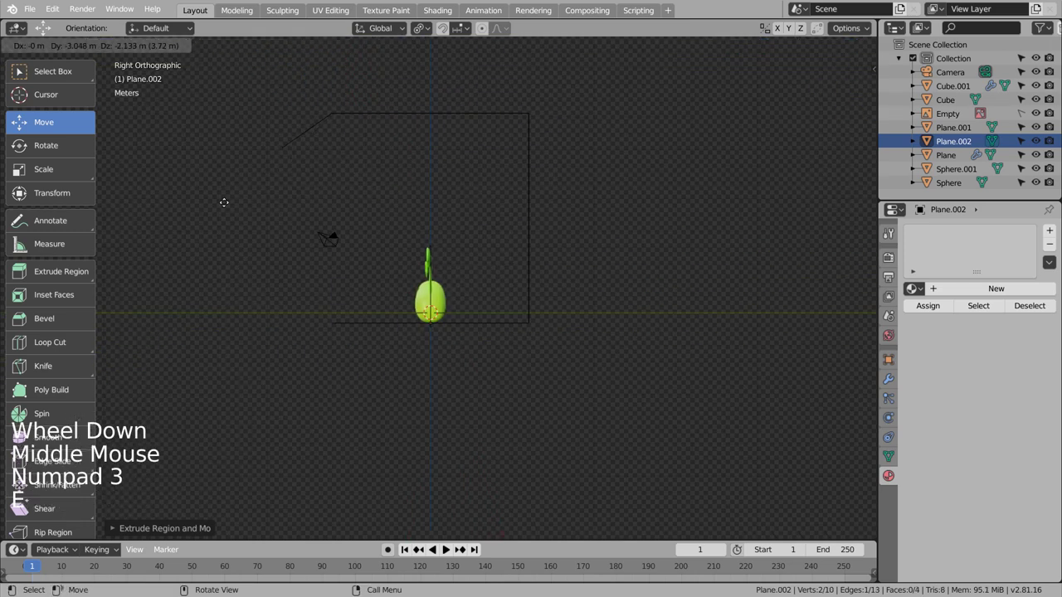
{"action": "left_click", "coordinate": [188, 178]}
- Bevel the backdrop's three fold edges between floor, wall, ceiling and front flap with 12 segments and about 0.4 m width
{"action": "middle_click_drag", "start_coordinate": [429, 153], "coordinate": [457, 199]}
{"action": "key", "text": "Tab"}
{"action": "key", "text": "Tab"}
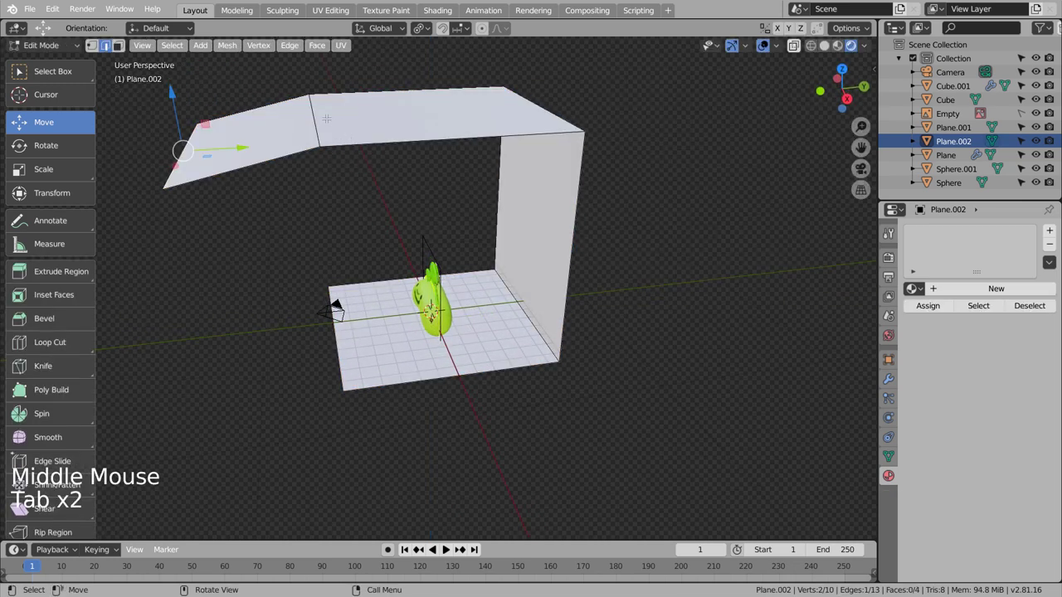
{"action": "left_click", "coordinate": [326, 119]}
{"action": "left_click", "coordinate": [536, 120], "text": "shift"}
{"action": "left_click", "coordinate": [548, 315], "text": "shift"}
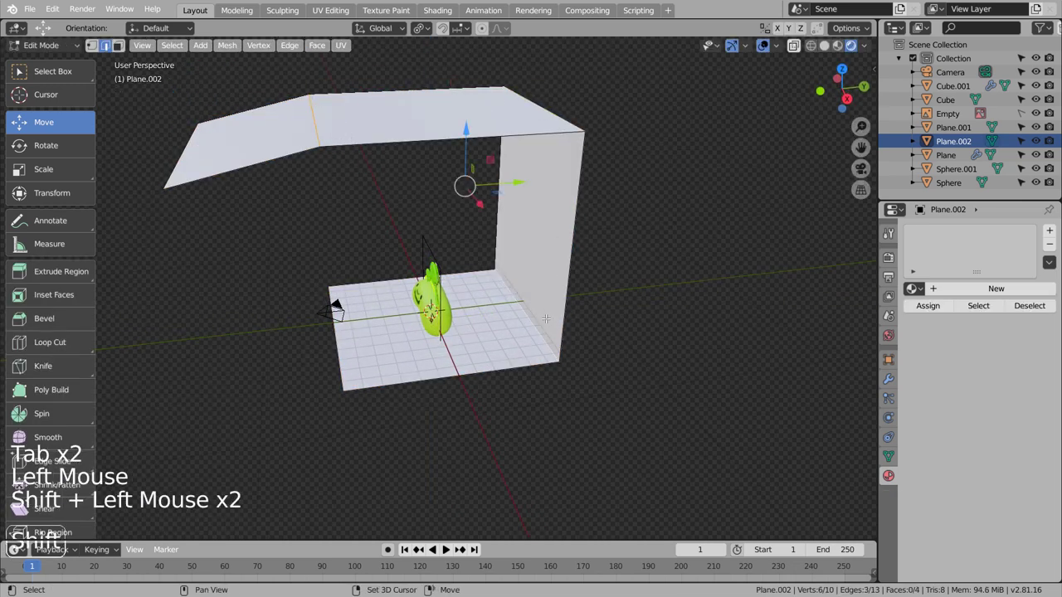
{"action": "key", "text": "ctrl+b"}
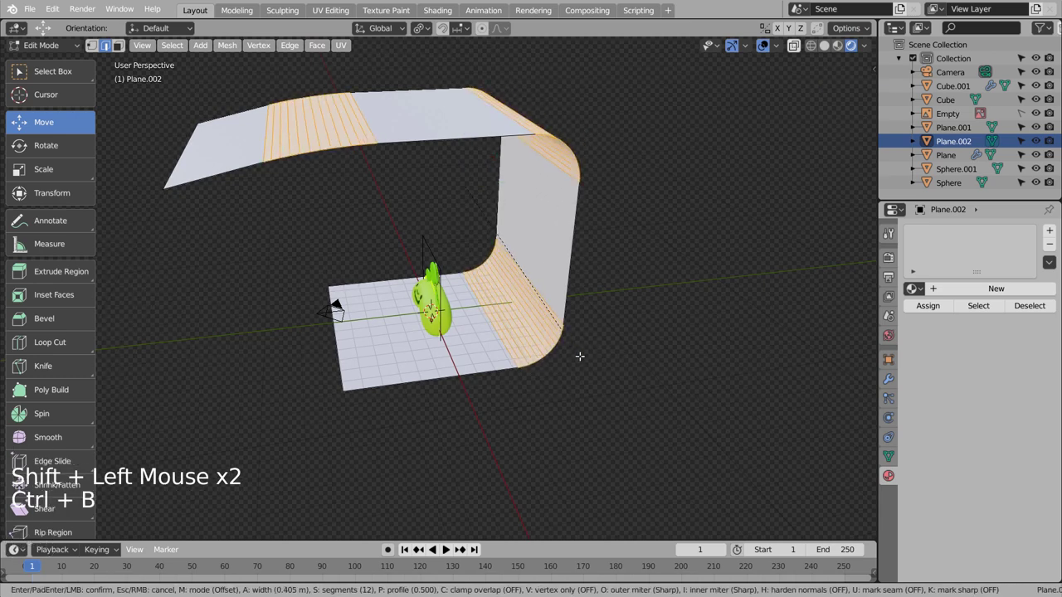
{"action": "left_click", "coordinate": [580, 357]}
{"action": "key", "text": "Tab"}
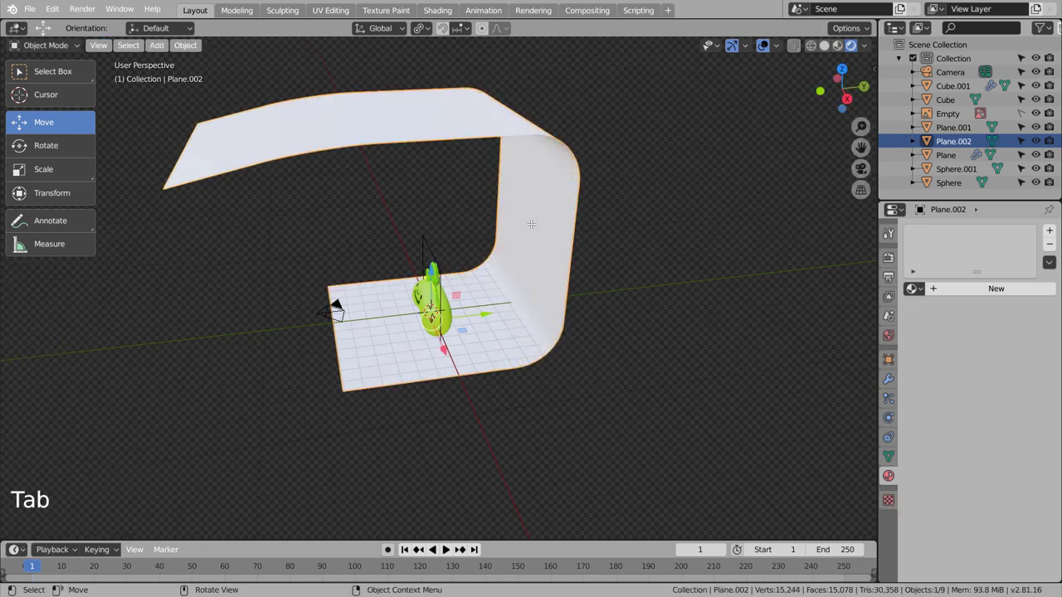
{"action": "right_click", "coordinate": [537, 221]}
- Align the camera to a front view of the bean and move it backward until the whole character is in frame
{"action": "middle_click_drag", "start_coordinate": [548, 291], "coordinate": [649, 285]}
{"action": "scroll", "coordinate": [641, 291], "scroll_direction": "up", "scroll_amount": 6}
{"action": "scroll", "coordinate": [650, 286], "scroll_direction": "up", "scroll_amount": 2}
{"action": "scroll", "coordinate": [651, 291], "scroll_direction": "down", "scroll_amount": 1}
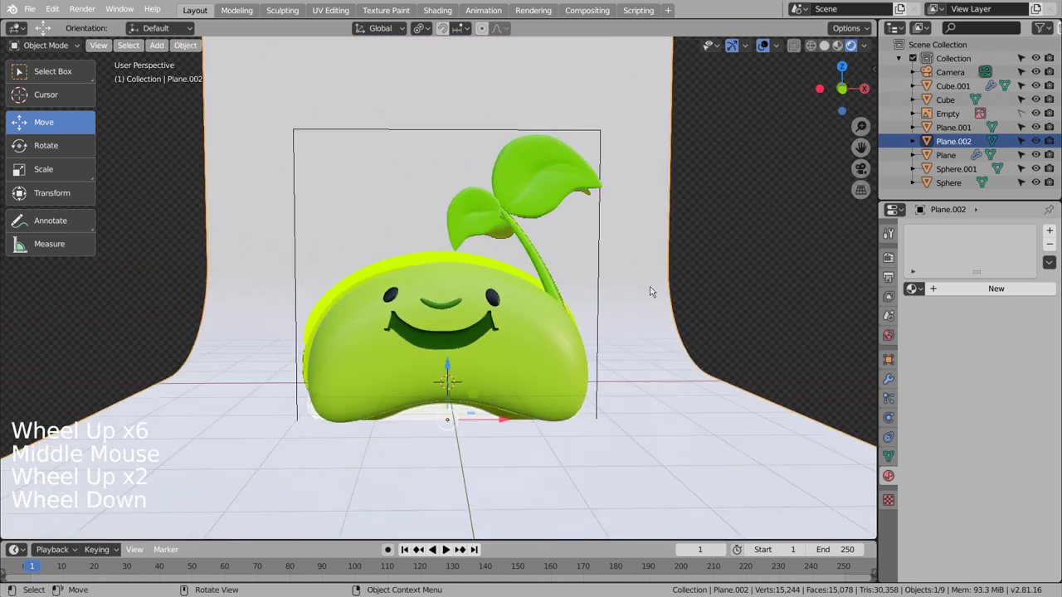
{"action": "key", "text": "ctrl+alt+KP_0"}
{"action": "key", "text": "shift+grave"}
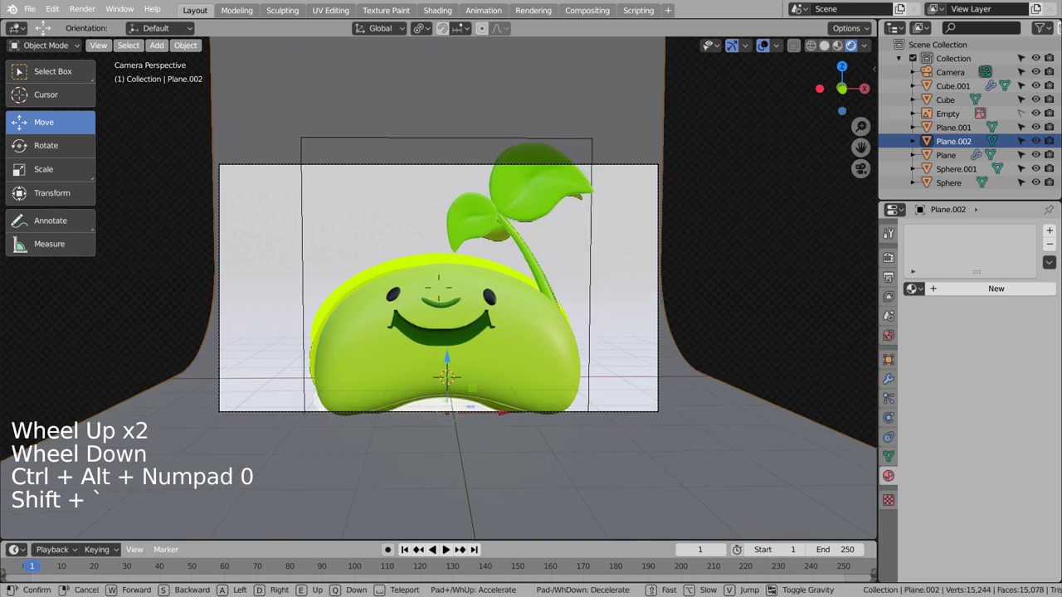
{"action": "key", "text": "s"}
{"action": "left_click", "coordinate": [419, 198]}
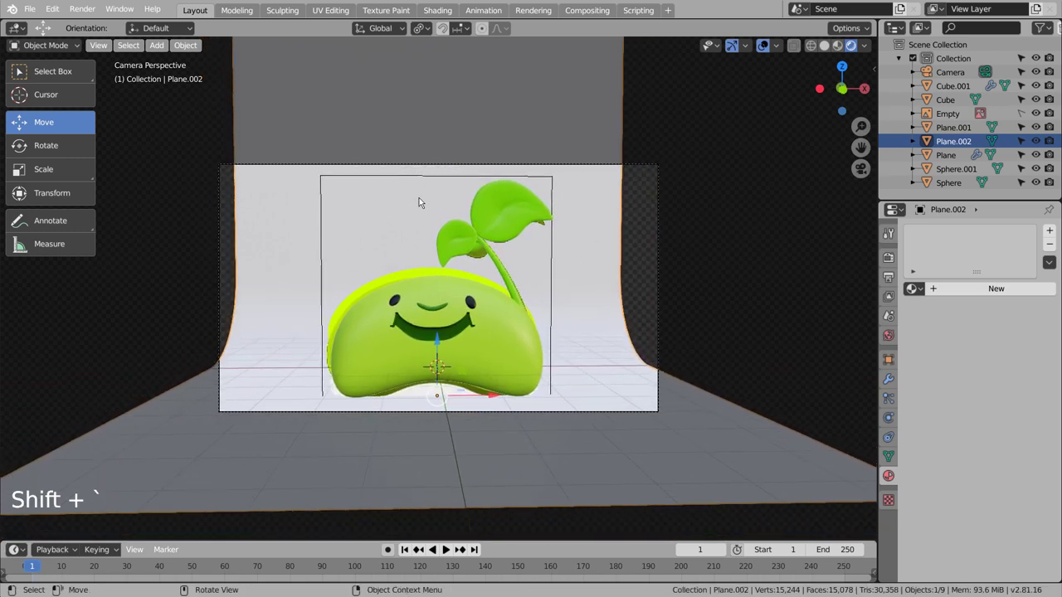
- Scale the backdrop along X to about 1.75 times its width so it fills the camera frame
{"action": "left_click", "coordinate": [416, 147]}
{"action": "key", "text": "s"}
{"action": "key", "text": "x"}
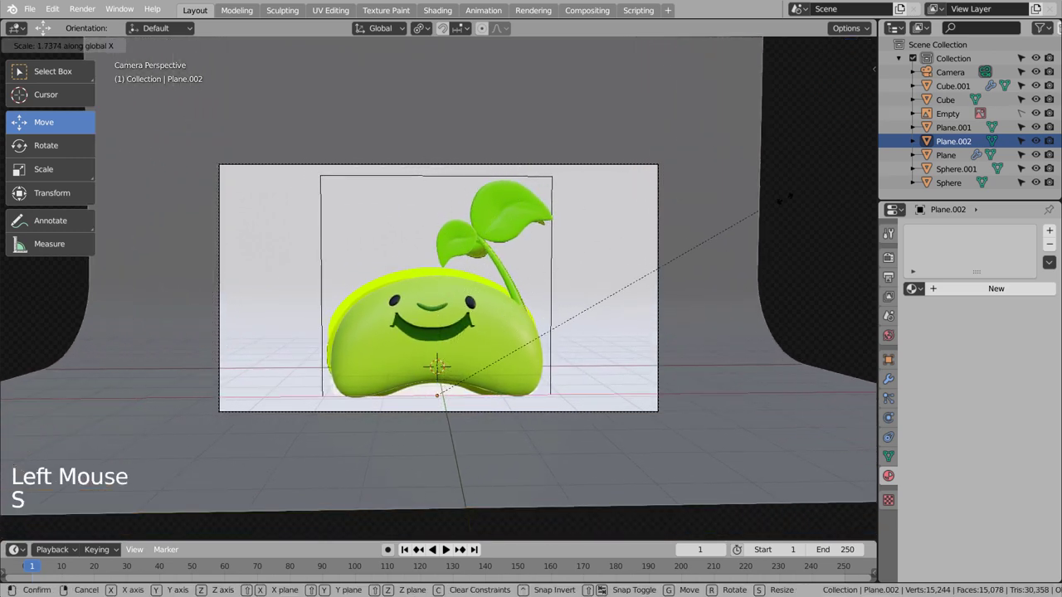
{"action": "left_click", "coordinate": [771, 239]}
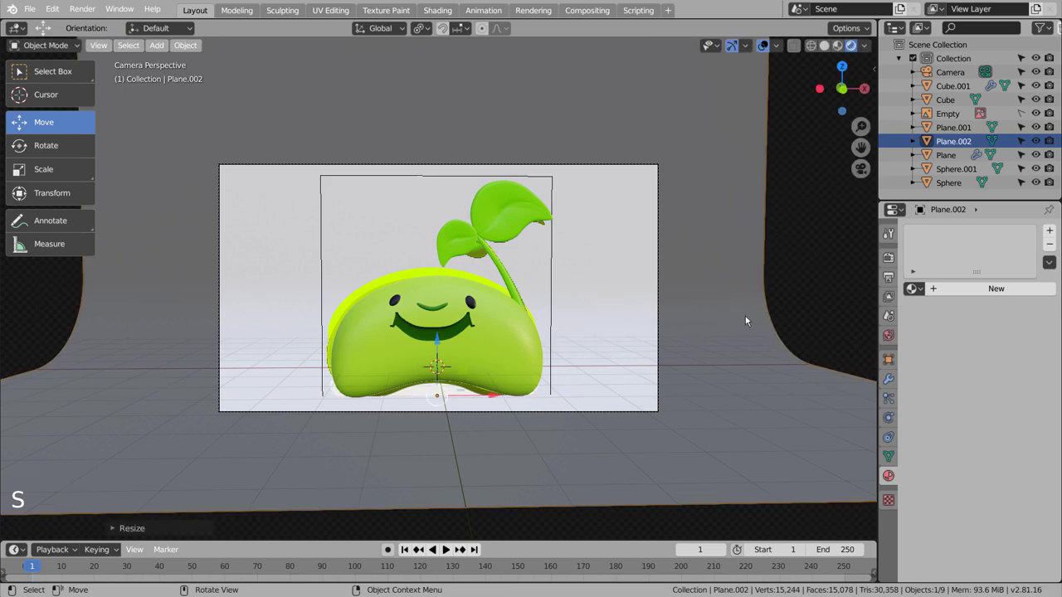
- Give the backdrop a new material with a bright green base color of hue 0.299, saturation 0.825 and value 0.906
{"action": "left_click", "coordinate": [996, 288]}
{"action": "left_click", "coordinate": [1012, 427]}
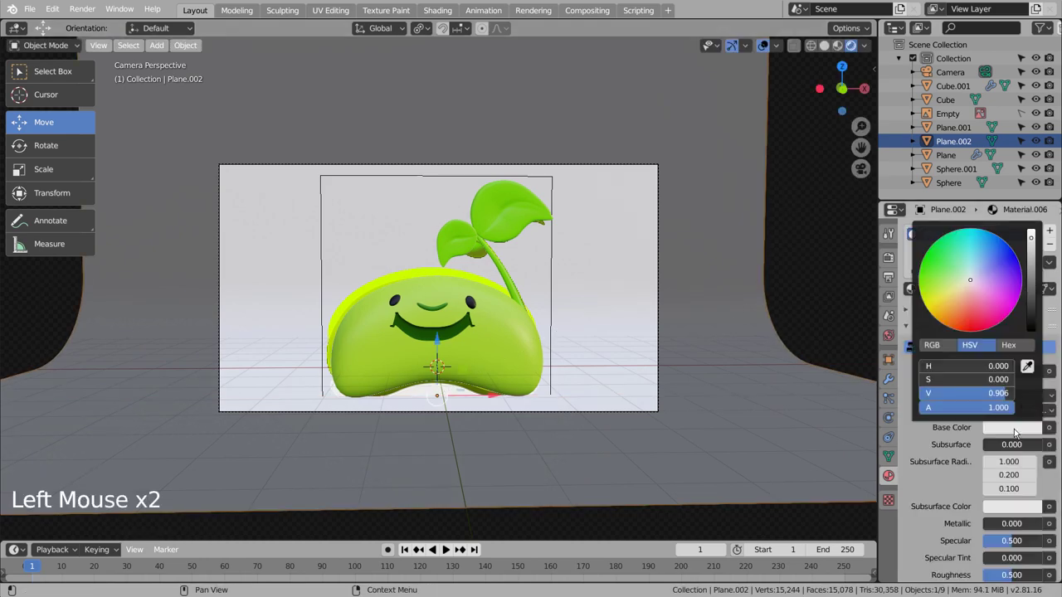
{"action": "left_click", "coordinate": [929, 267]}
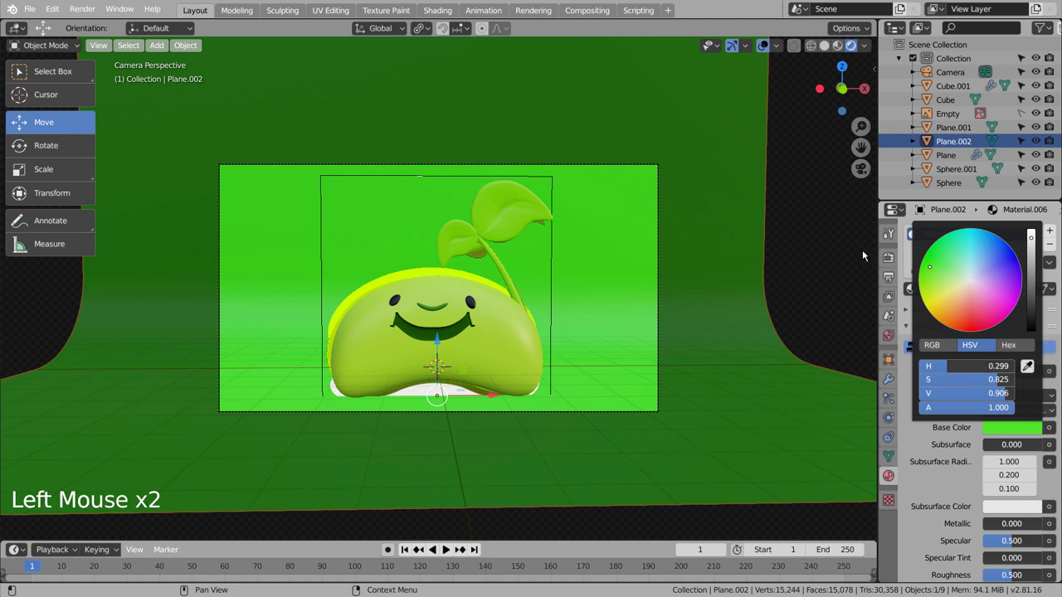
{"action": "left_click", "coordinate": [816, 231]}
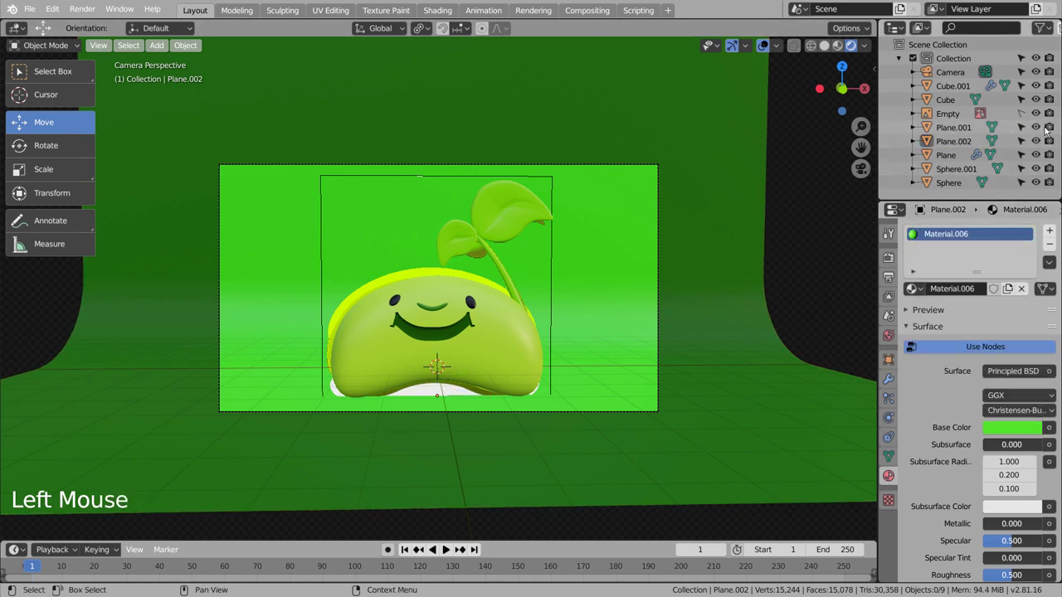
- Hide the Empty reference image in the viewport and save the file
{"action": "left_click", "coordinate": [1035, 114]}
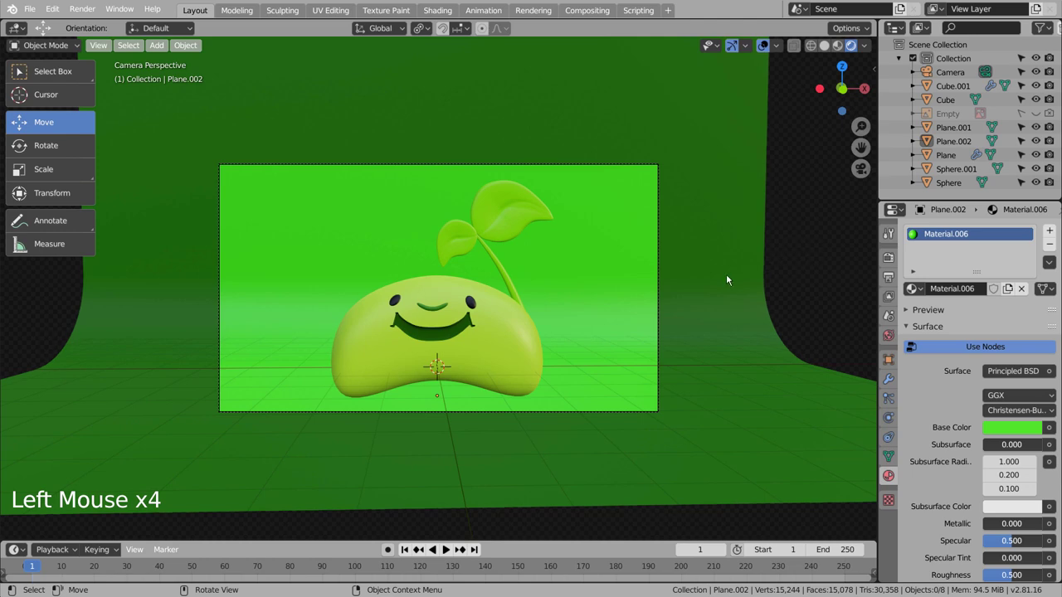
{"action": "key", "text": "ctrl"}
{"action": "key", "text": "ctrl+s"}
{"action": "scroll", "coordinate": [611, 308], "scroll_direction": "up", "scroll_amount": 3}
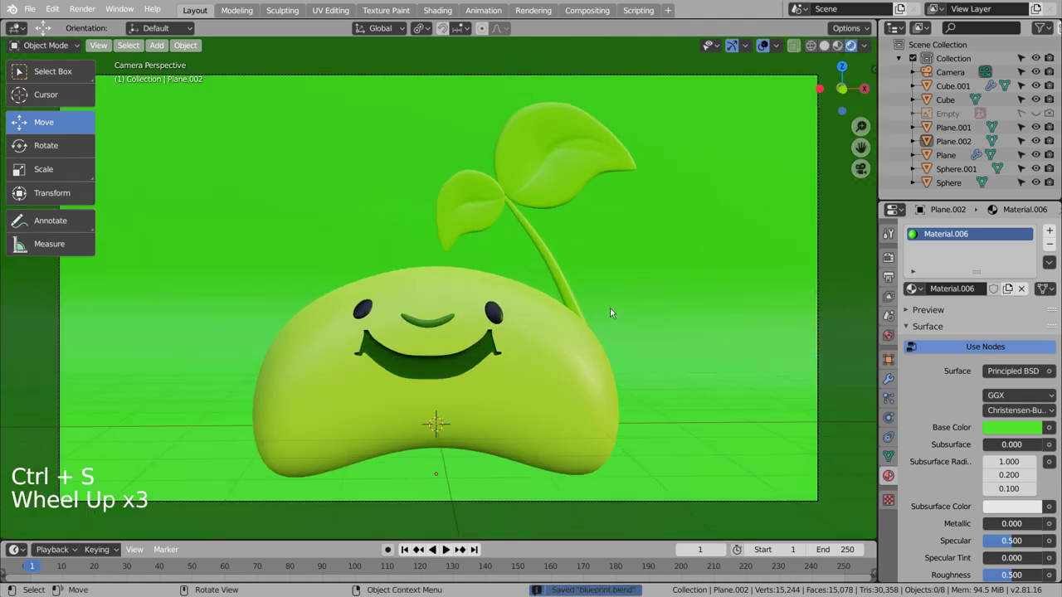
{"action": "scroll", "coordinate": [611, 310], "scroll_direction": "down", "scroll_amount": 3}
- Switch the render engine to Cycles and preview the scene through the camera
{"action": "left_click", "coordinate": [611, 313]}
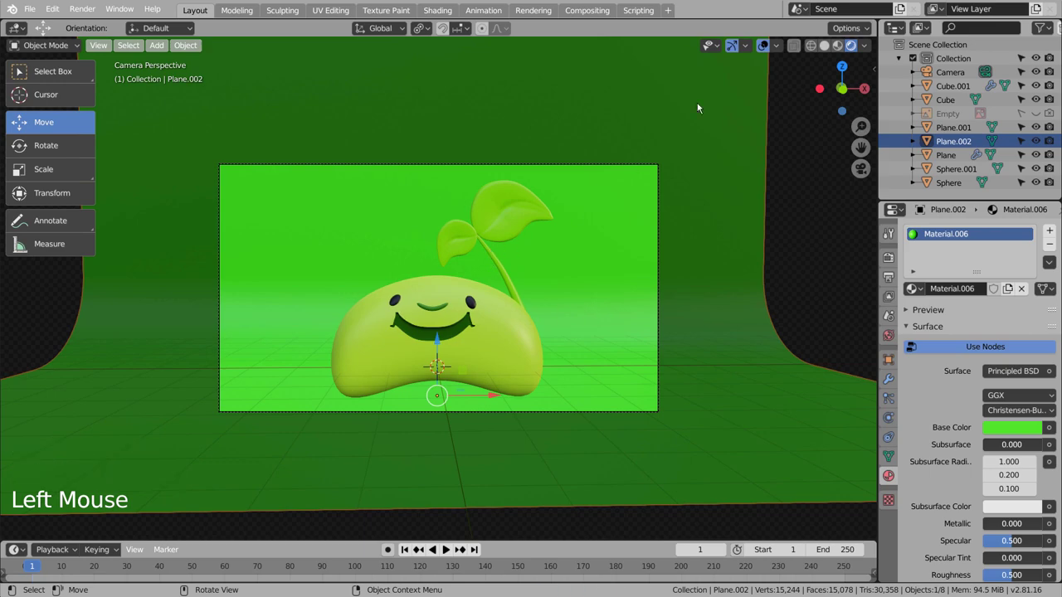
{"action": "left_click", "coordinate": [889, 258]}
{"action": "left_click", "coordinate": [1007, 236]}
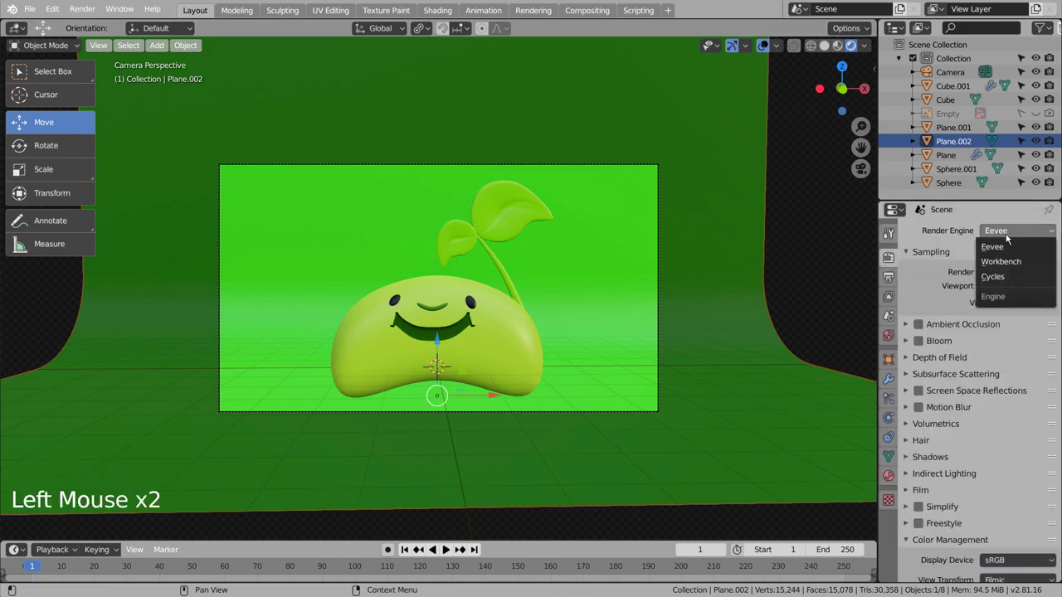
{"action": "left_click", "coordinate": [1002, 274]}
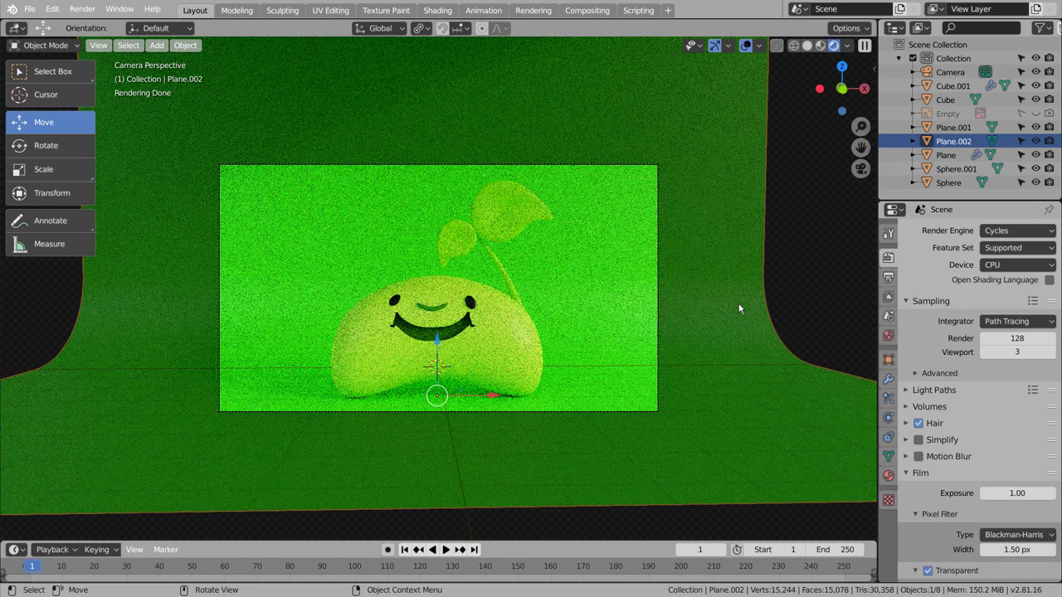
{"action": "left_click", "coordinate": [739, 307]}
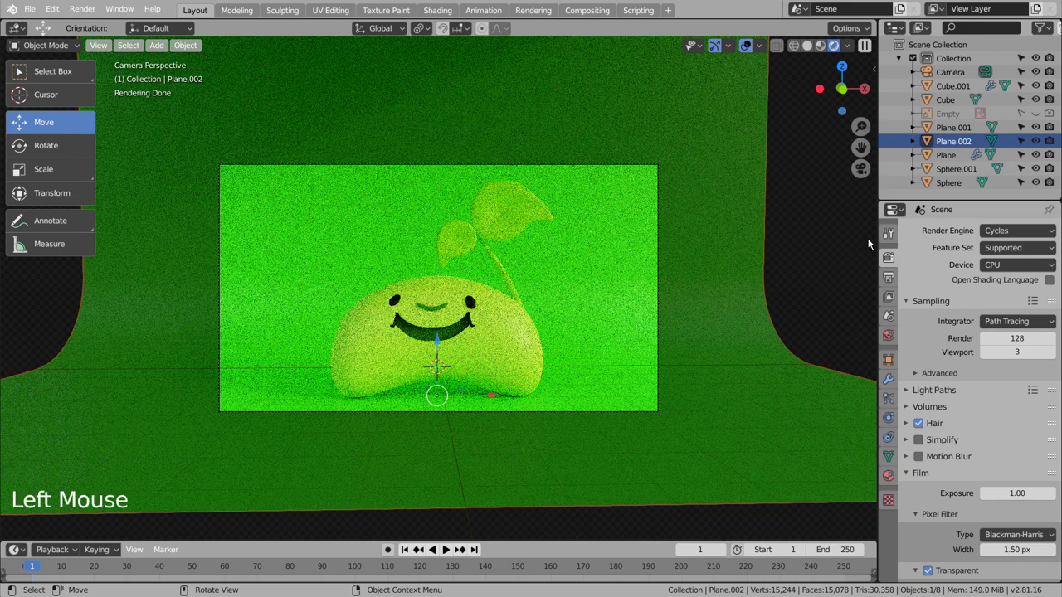
- Switch the viewport to solid shading, leave the camera view and add a new plane mesh for the light source
{"action": "left_click", "coordinate": [807, 45]}
{"action": "scroll", "coordinate": [687, 339], "scroll_direction": "down", "scroll_amount": 1}
{"action": "left_click", "coordinate": [681, 334]}
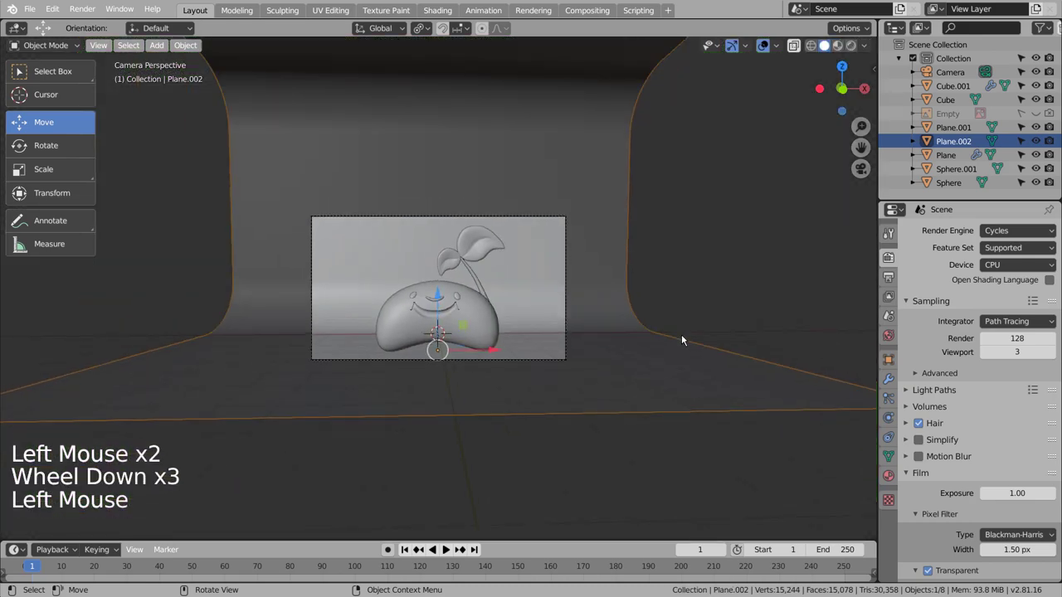
{"action": "left_click", "coordinate": [735, 297]}
{"action": "scroll", "coordinate": [736, 297], "scroll_direction": "down", "scroll_amount": 3}
{"action": "middle_click_drag", "start_coordinate": [735, 297], "coordinate": [696, 322]}
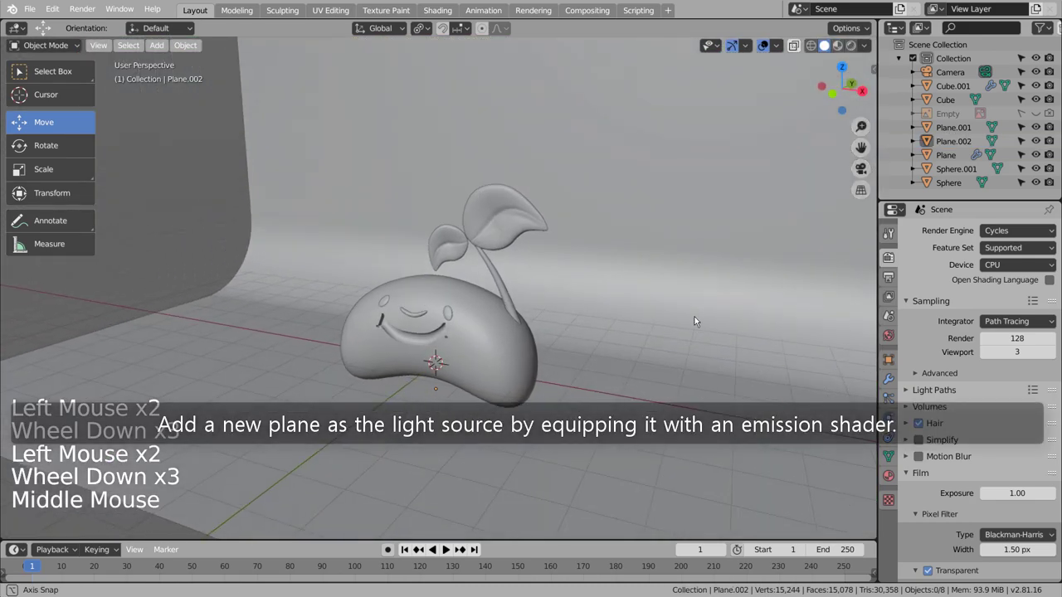
{"action": "key", "text": "shift+a"}
{"action": "mouse_move", "coordinate": [676, 330]}
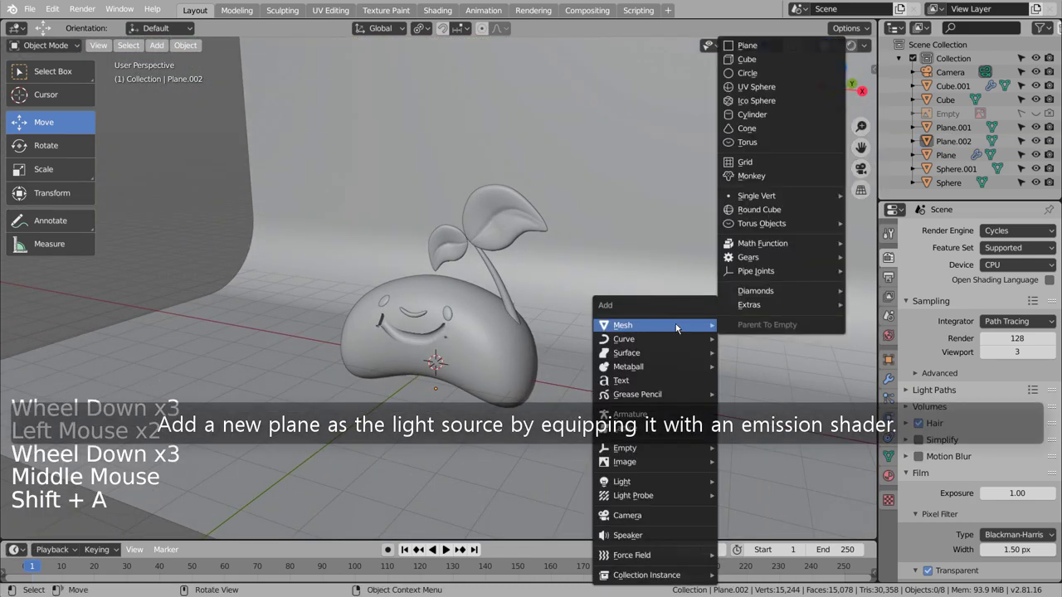
{"action": "left_click", "coordinate": [783, 45]}
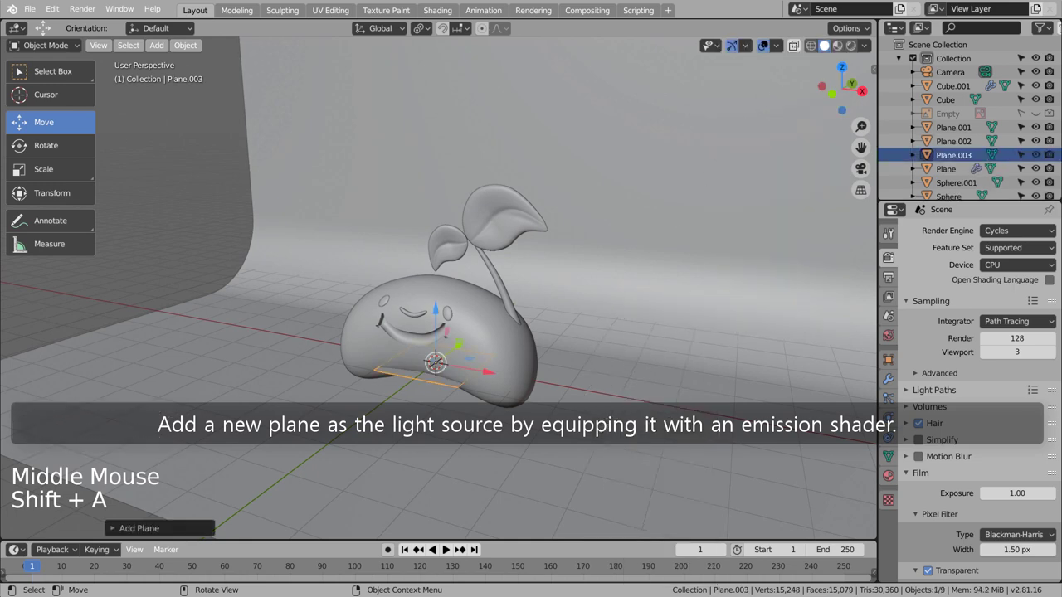
- Scale up the new light plane and move it in front of, above and to the side of the bean character
{"action": "key", "text": "s"}
{"action": "left_click", "coordinate": [429, 291]}
{"action": "scroll", "coordinate": [390, 299], "scroll_direction": "down", "scroll_amount": 5}
{"action": "middle_click_drag", "start_coordinate": [390, 298], "coordinate": [417, 300]}
{"action": "left_click_drag", "start_coordinate": [415, 299], "coordinate": [473, 362]}
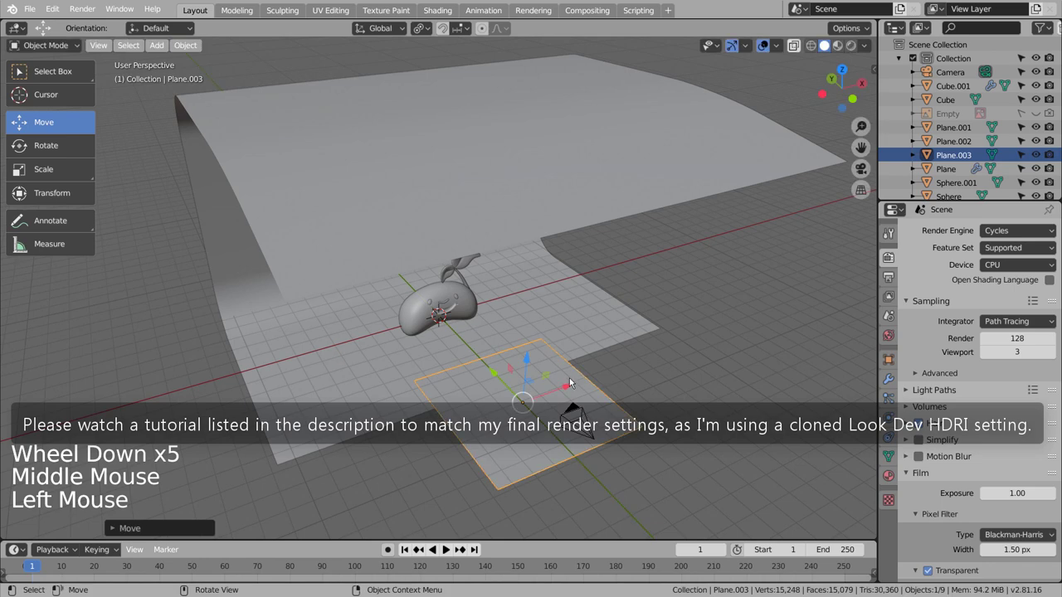
{"action": "left_click_drag", "start_coordinate": [576, 379], "coordinate": [809, 305]}
{"action": "left_click_drag", "start_coordinate": [789, 267], "coordinate": [792, 124]}
{"action": "middle_click_drag", "start_coordinate": [758, 378], "coordinate": [639, 378]}
{"action": "left_click_drag", "start_coordinate": [630, 398], "coordinate": [485, 465]}
{"action": "middle_click_drag", "start_coordinate": [486, 464], "coordinate": [621, 403]}
- Add a Track To constraint to the light plane targeting the bean body, with To set to -Z and Up set to X
{"action": "left_click", "coordinate": [888, 437]}
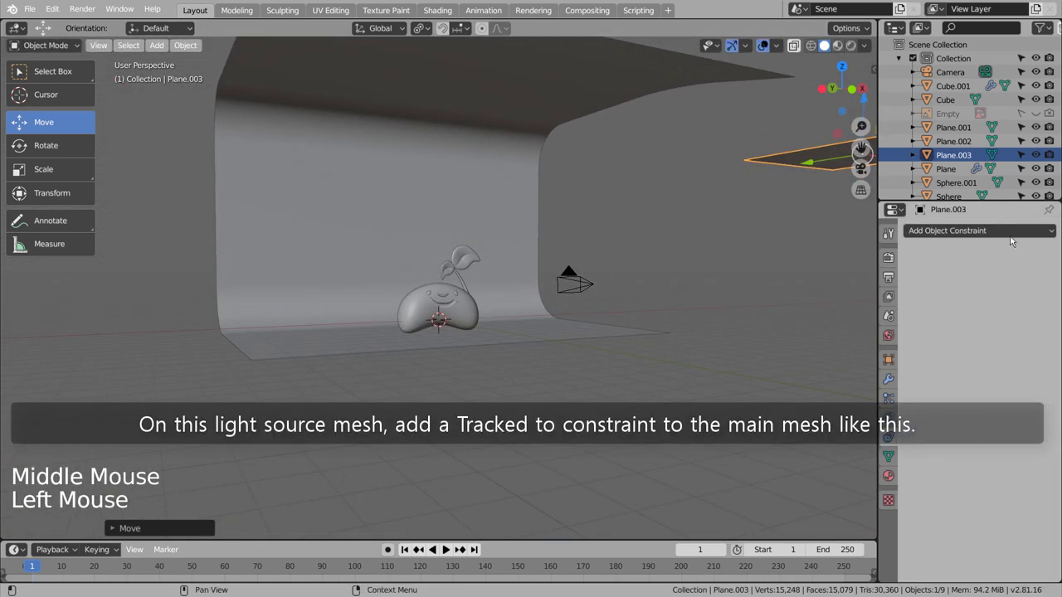
{"action": "left_click", "coordinate": [946, 231]}
{"action": "left_click", "coordinate": [928, 323]}
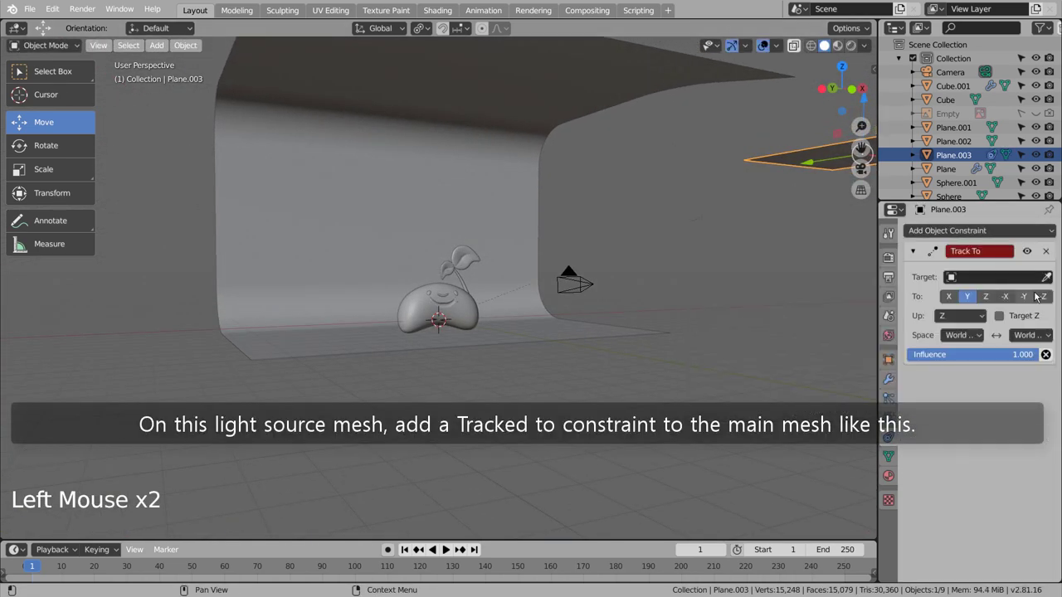
{"action": "left_click", "coordinate": [1046, 277]}
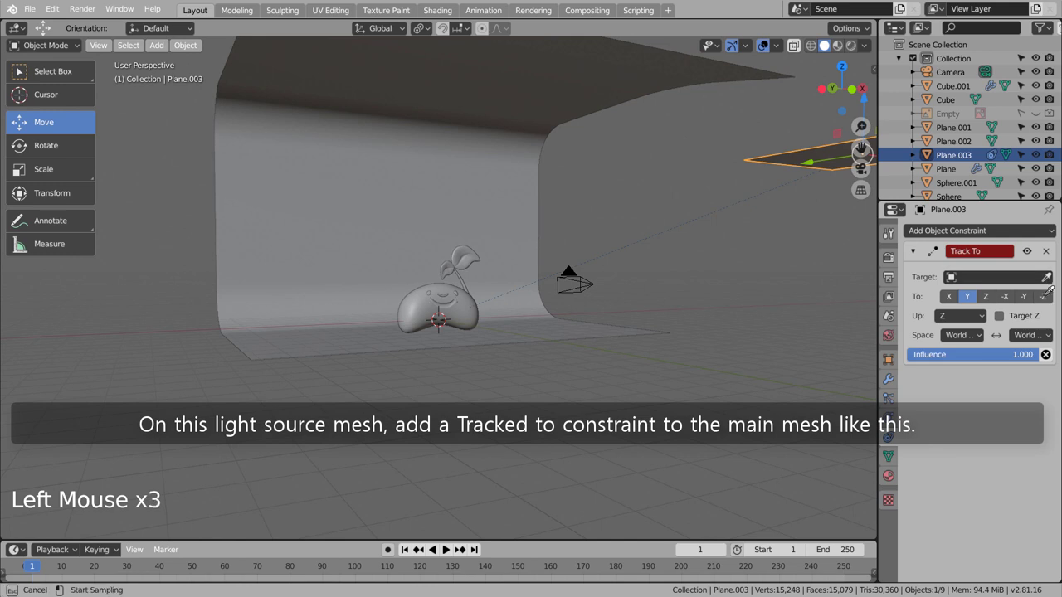
{"action": "left_click", "coordinate": [455, 306]}
{"action": "left_click", "coordinate": [1043, 316]}
{"action": "left_click", "coordinate": [961, 334]}
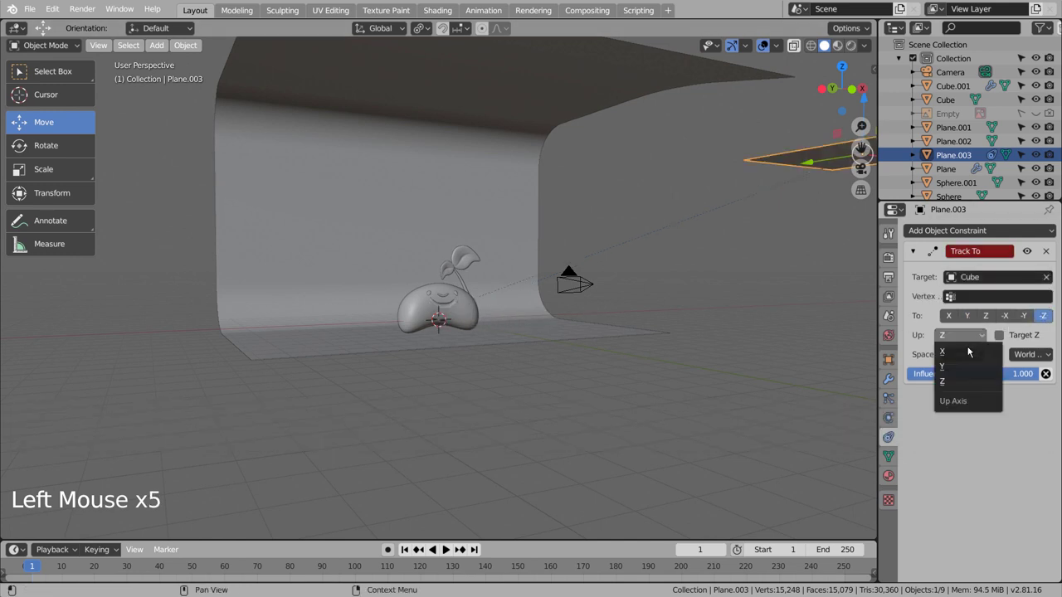
{"action": "left_click", "coordinate": [956, 352]}
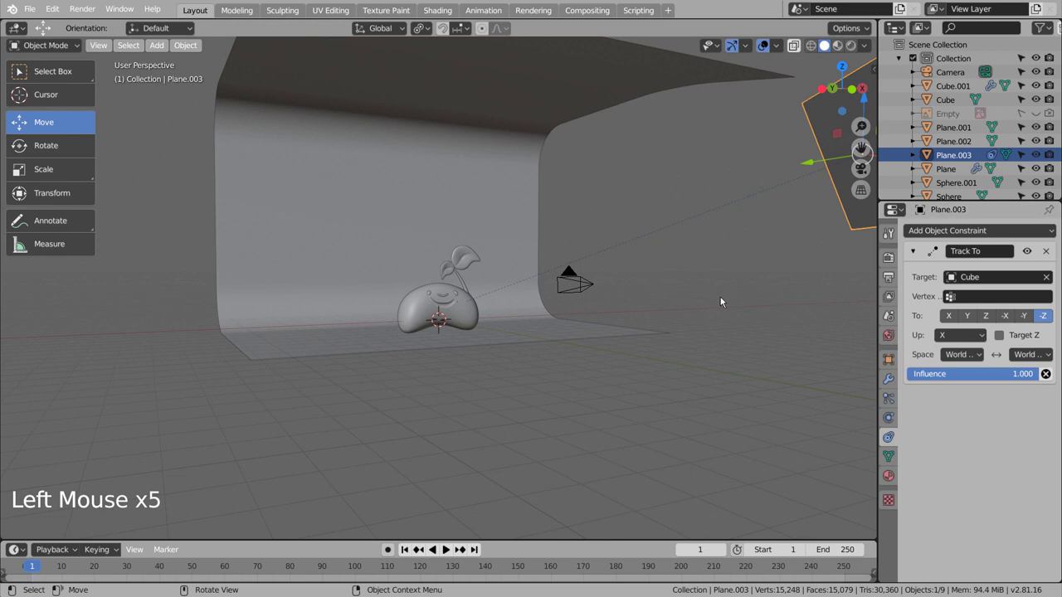
- Give the light plane a new material with an Emission surface
{"action": "middle_click_drag", "start_coordinate": [723, 301], "coordinate": [681, 315]}
{"action": "left_click", "coordinate": [889, 477]}
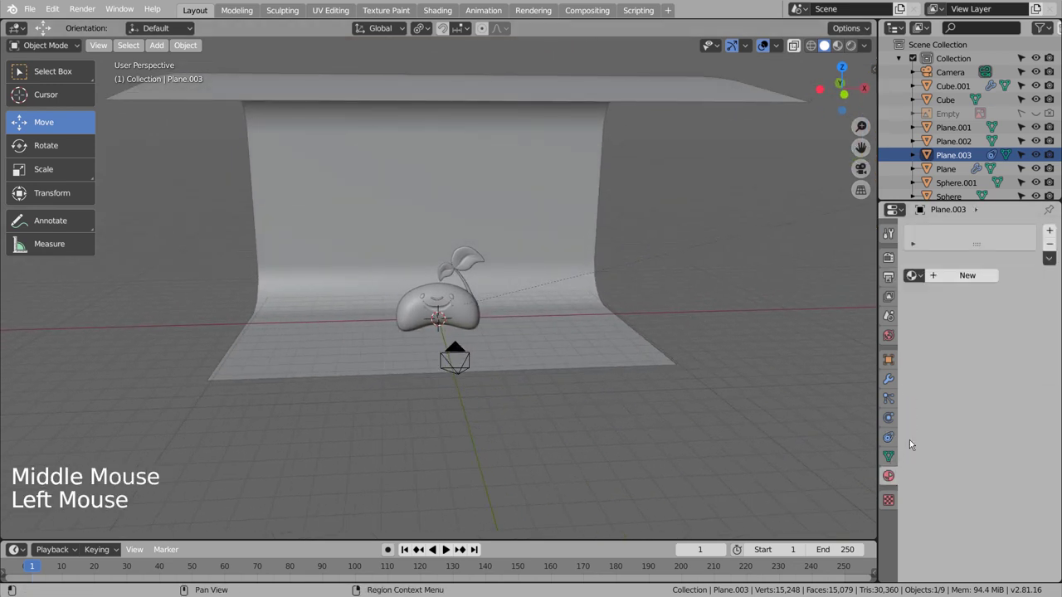
{"action": "left_click", "coordinate": [967, 274]}
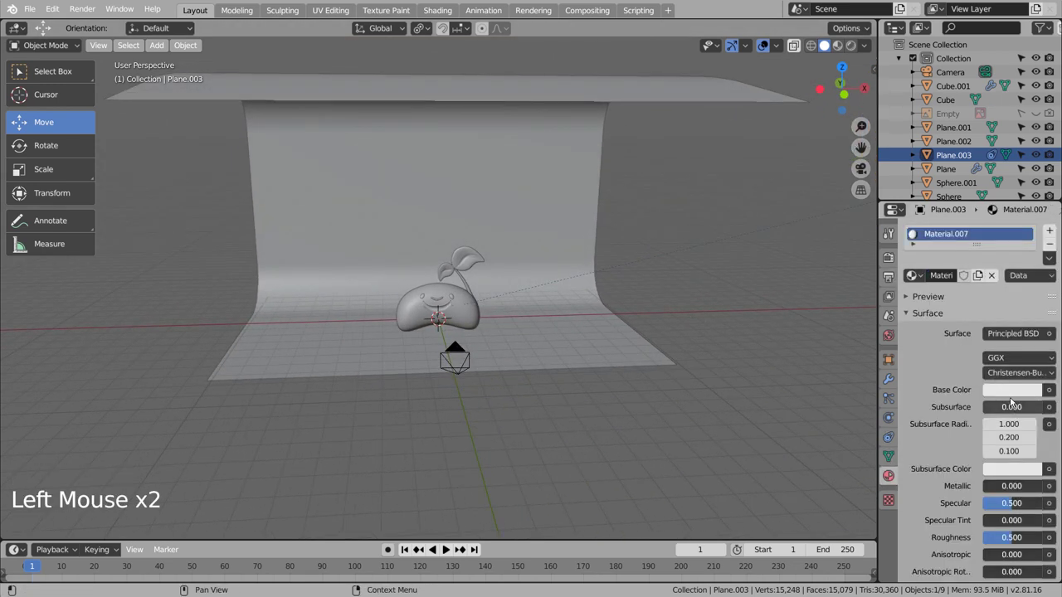
{"action": "left_click", "coordinate": [1011, 337]}
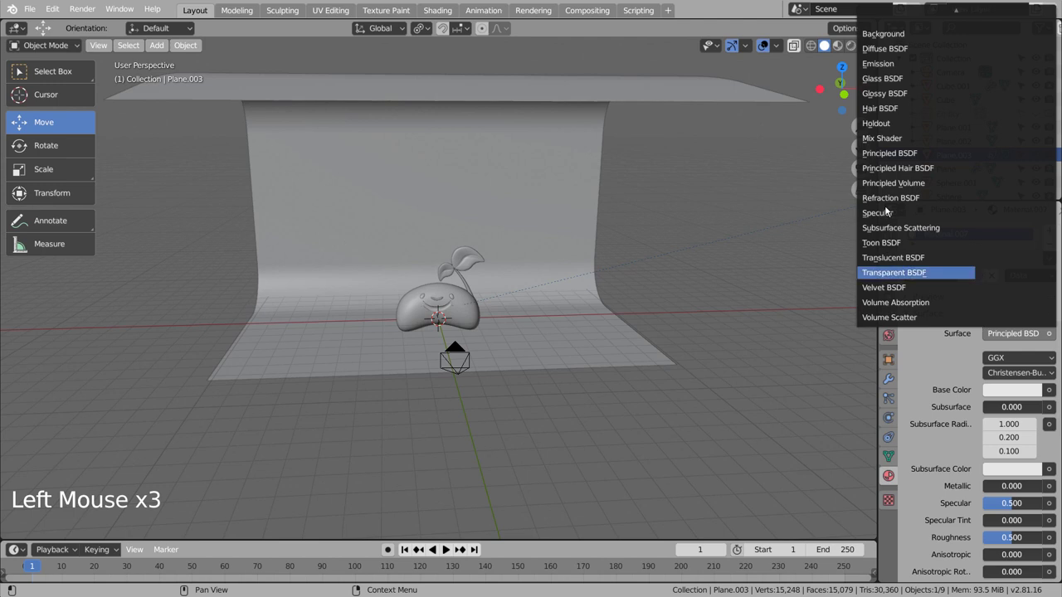
{"action": "left_click", "coordinate": [884, 64]}
- Set the world background strength to 0.3
{"action": "left_click", "coordinate": [890, 336]}
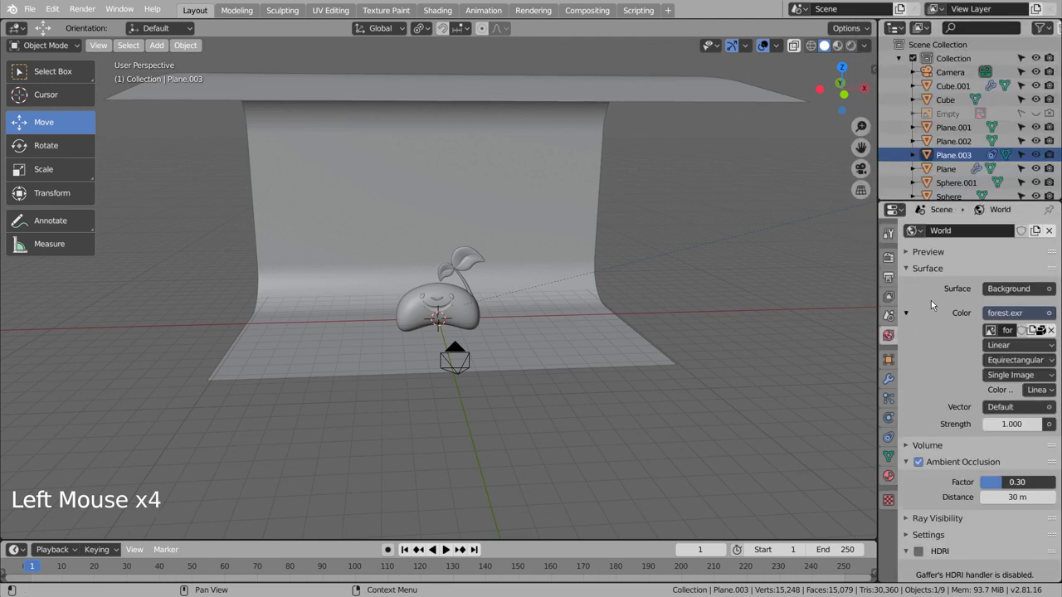
{"action": "left_click", "coordinate": [1000, 425]}
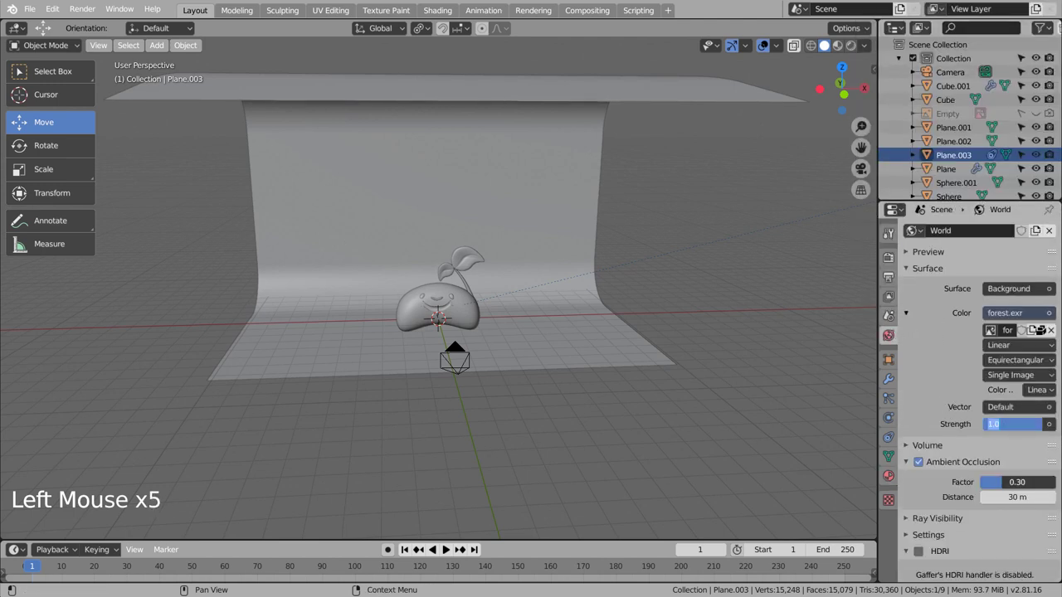
{"action": "type", "text": "0.3"}
{"action": "key", "text": "Return"}
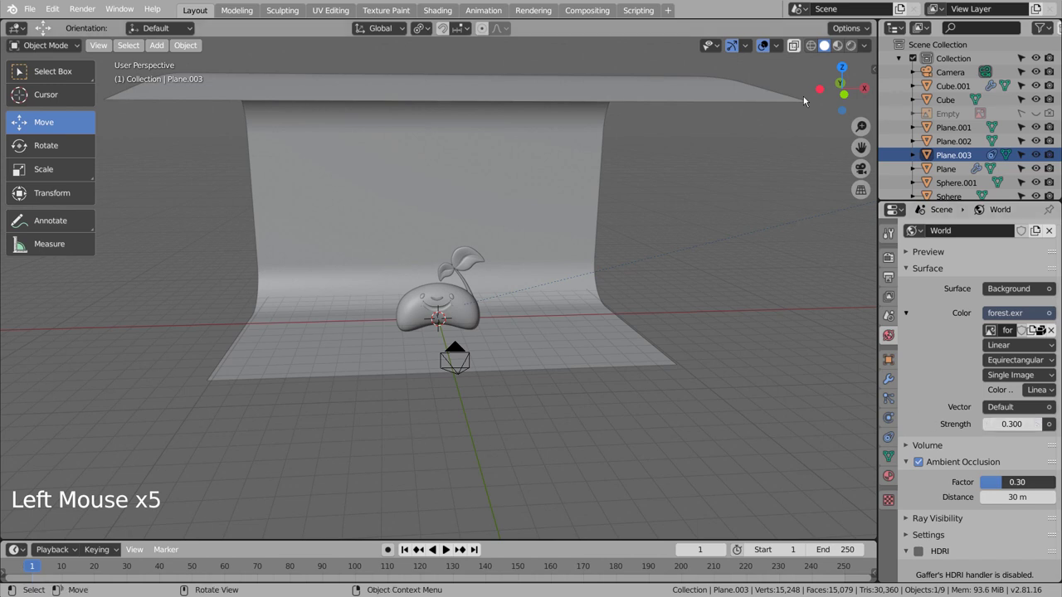
- Set the emission strength of the light plane's material to 5
{"action": "left_click", "coordinate": [889, 476]}
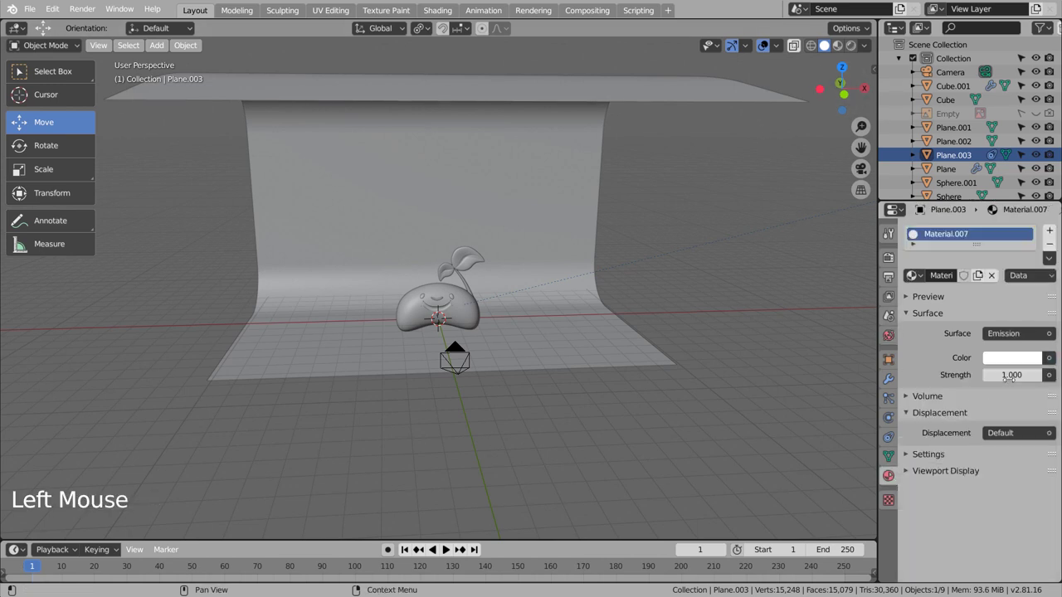
{"action": "double_click", "coordinate": [1007, 375]}
{"action": "type", "text": "5"}
{"action": "key", "text": "Return"}
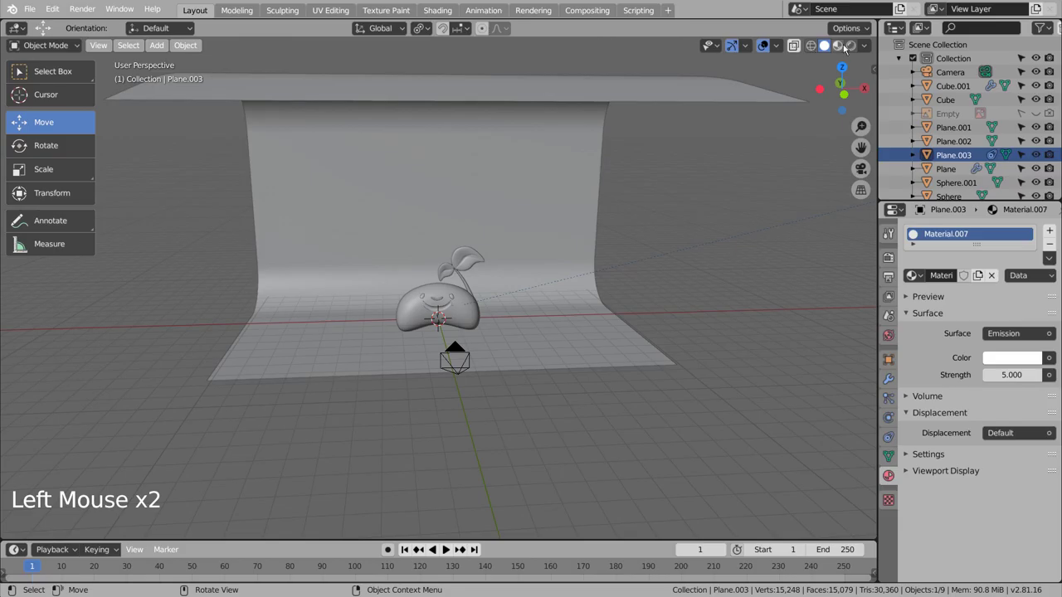
- Preview the lit scene in rendered shading through the camera
{"action": "left_click", "coordinate": [847, 46]}
{"action": "key", "text": "KP_0"}
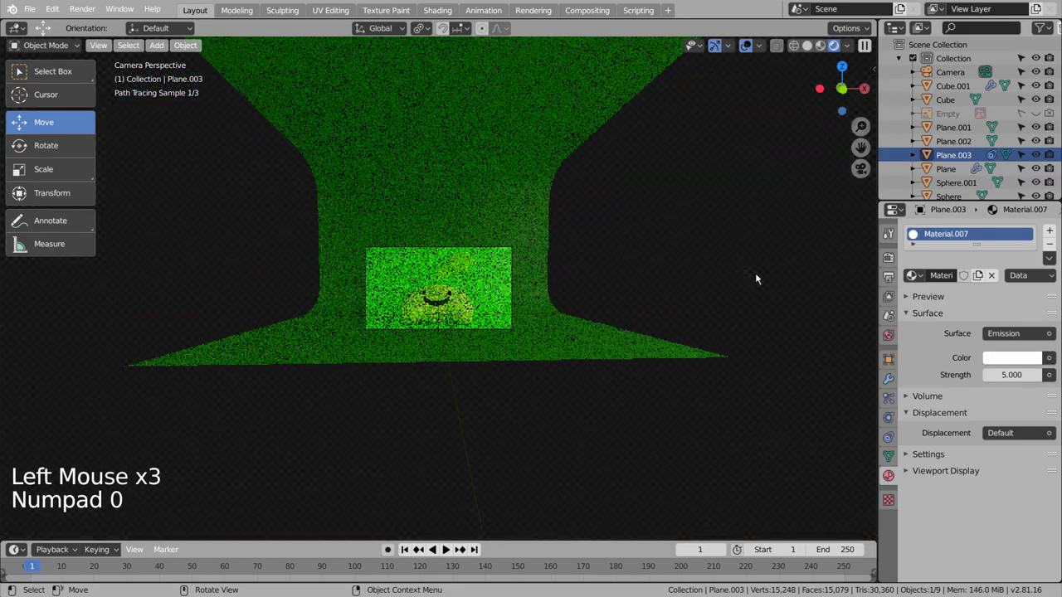
{"action": "scroll", "coordinate": [598, 287], "scroll_direction": "up", "scroll_amount": 9}
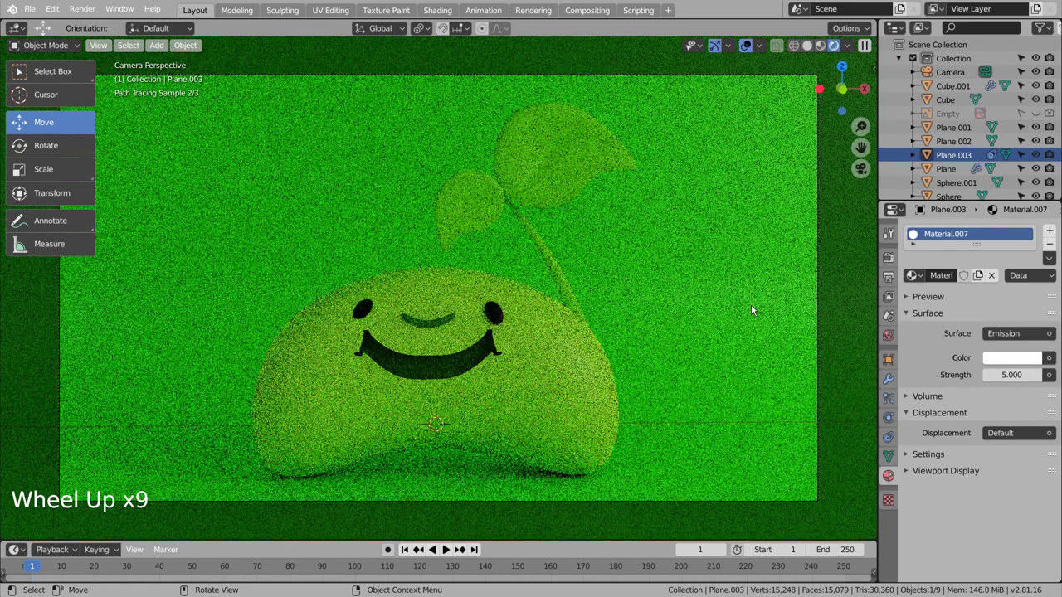
- Try a magenta base color of hue 0.864 and saturation 0.644 on the backdrop material
{"action": "left_click", "coordinate": [707, 342]}
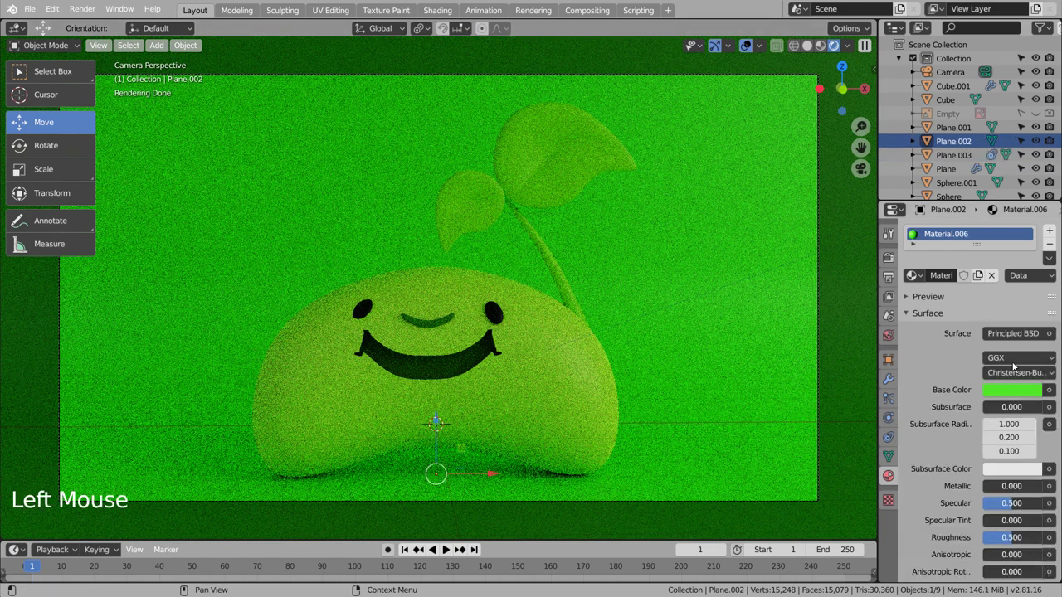
{"action": "left_click", "coordinate": [1012, 390]}
{"action": "left_click", "coordinate": [987, 265]}
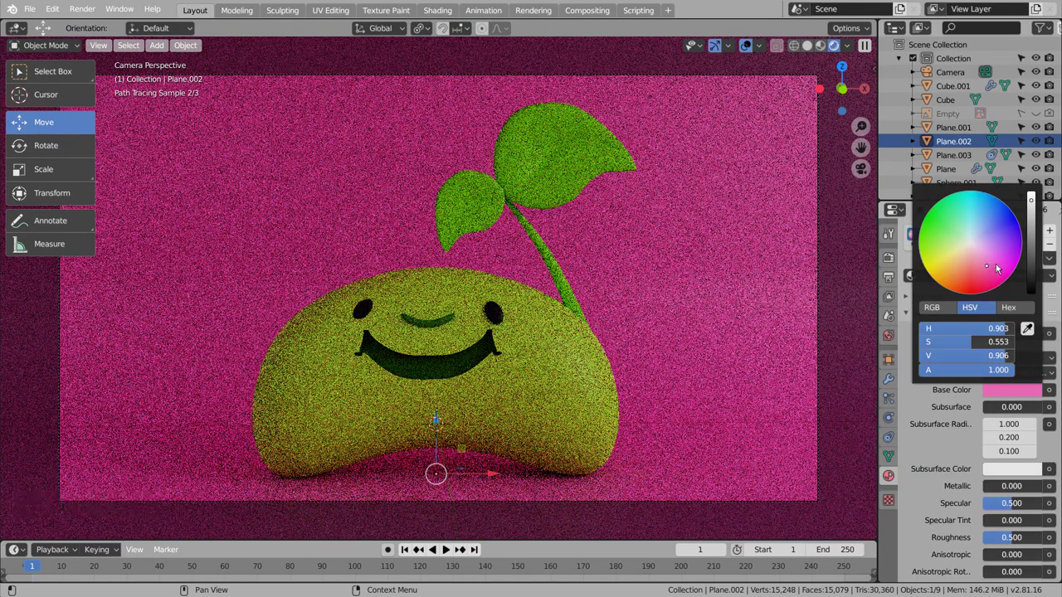
{"action": "left_click", "coordinate": [995, 263]}
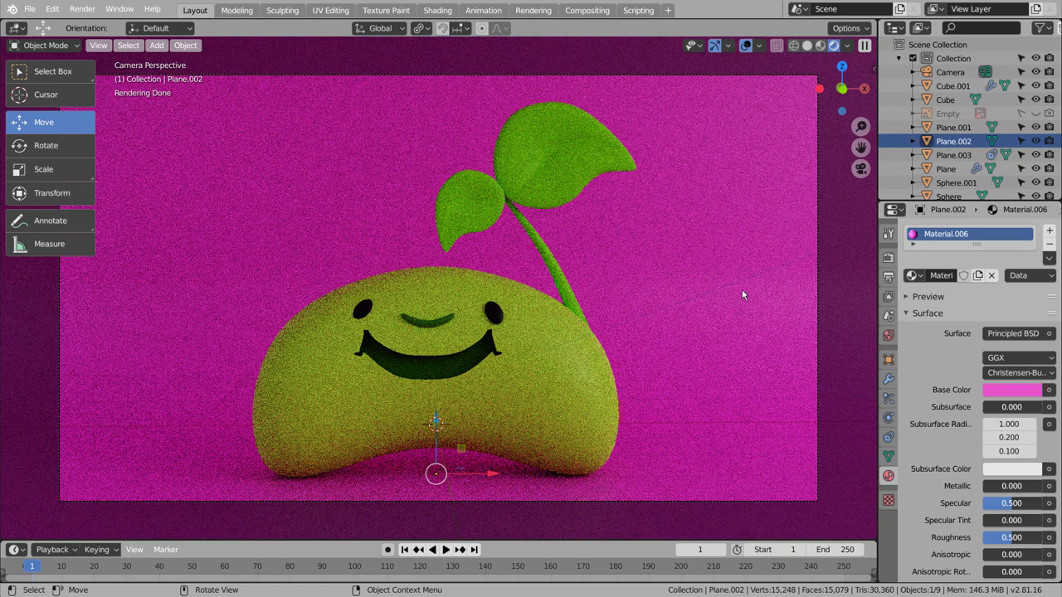
- Change the backdrop material's base color to blue with hue 0.553, saturation 0.731 and value 0.906
{"action": "left_click", "coordinate": [1001, 390]}
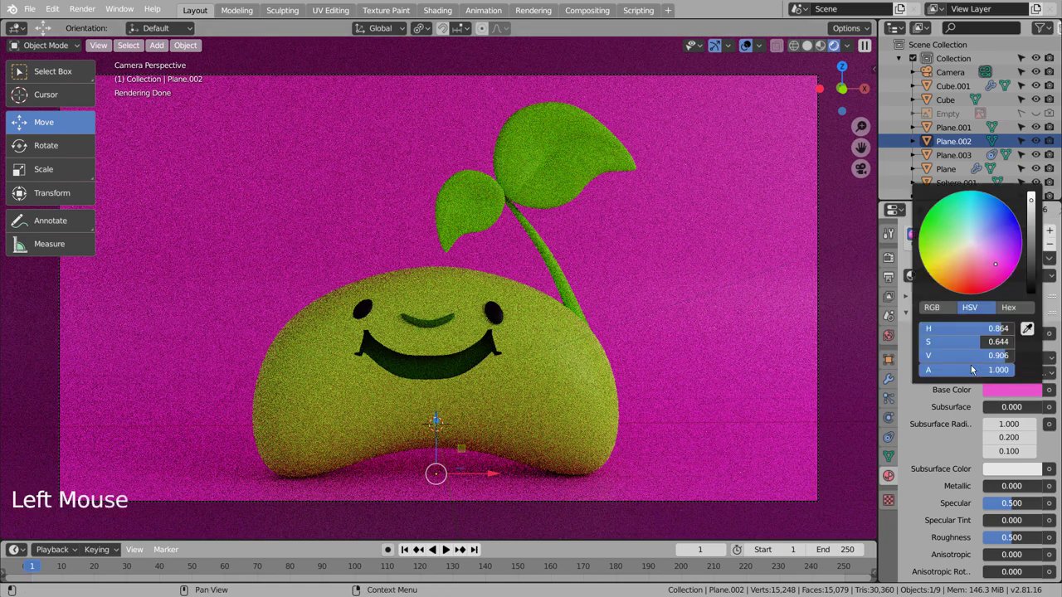
{"action": "left_click", "coordinate": [951, 272]}
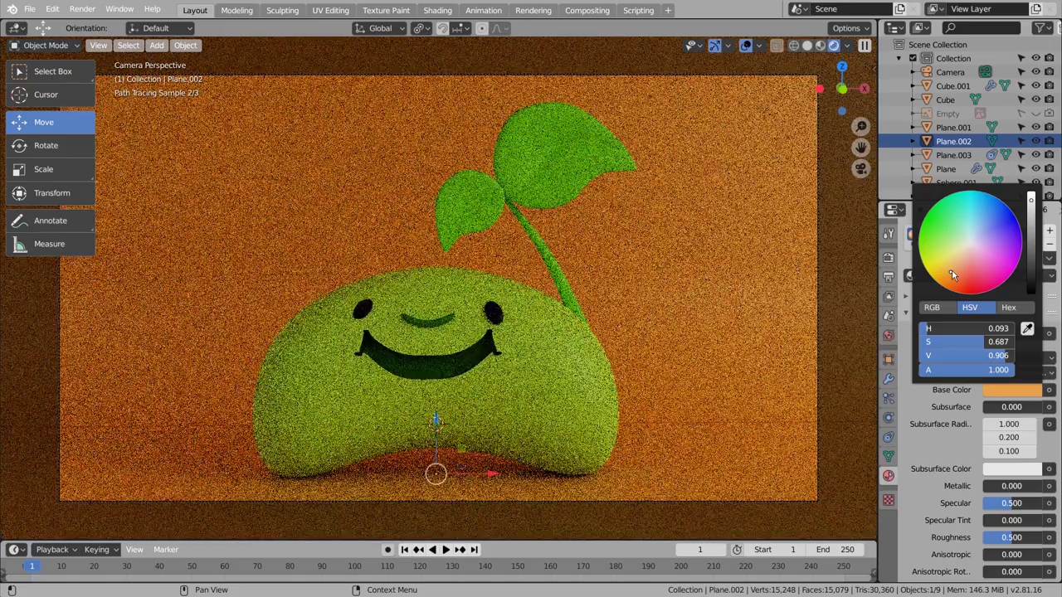
{"action": "left_click", "coordinate": [988, 198]}
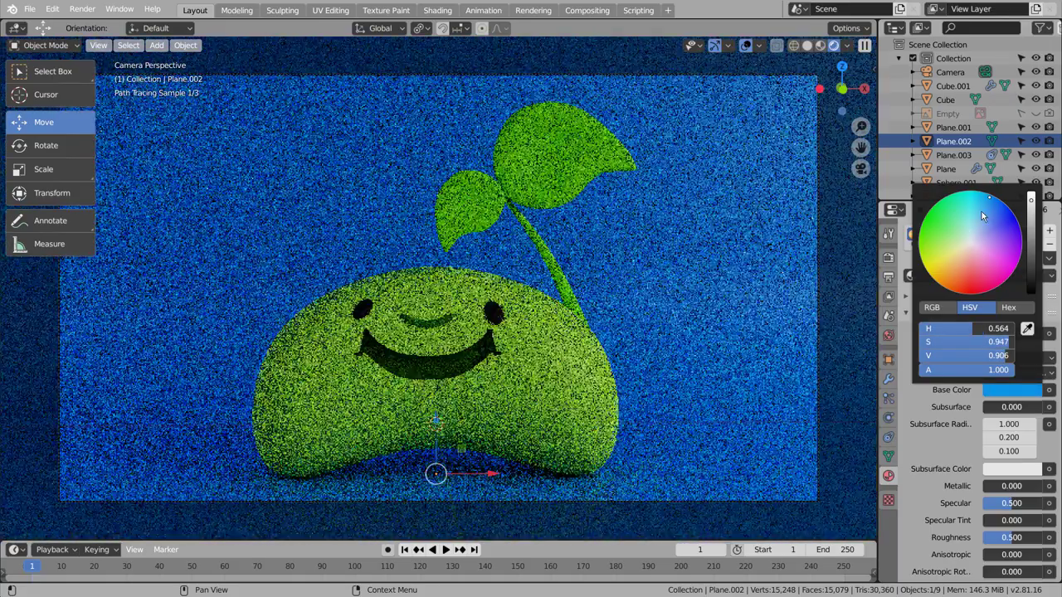
{"action": "left_click", "coordinate": [982, 212]}
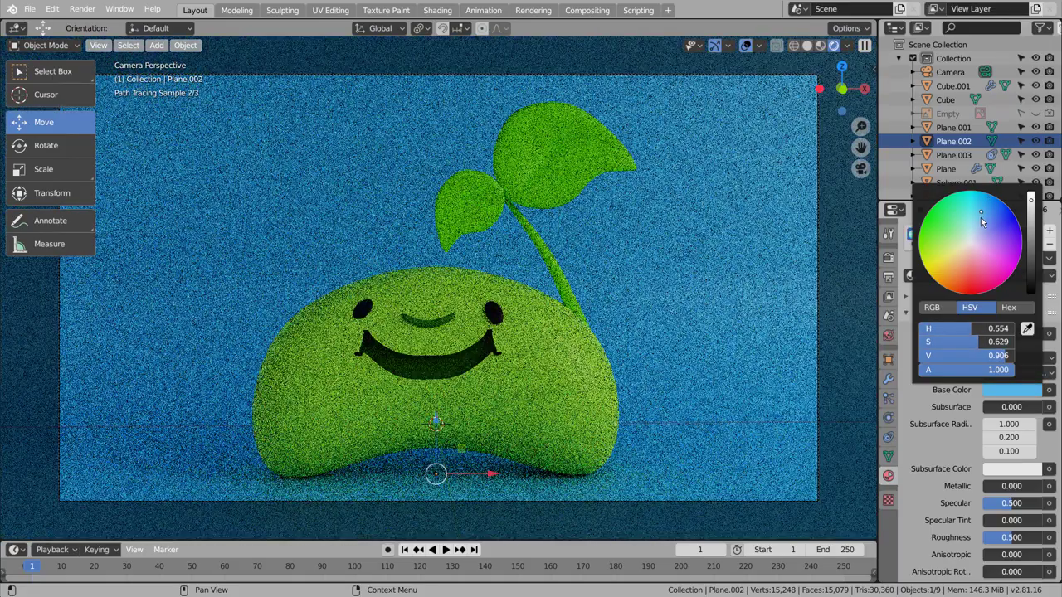
{"action": "left_click", "coordinate": [982, 207]}
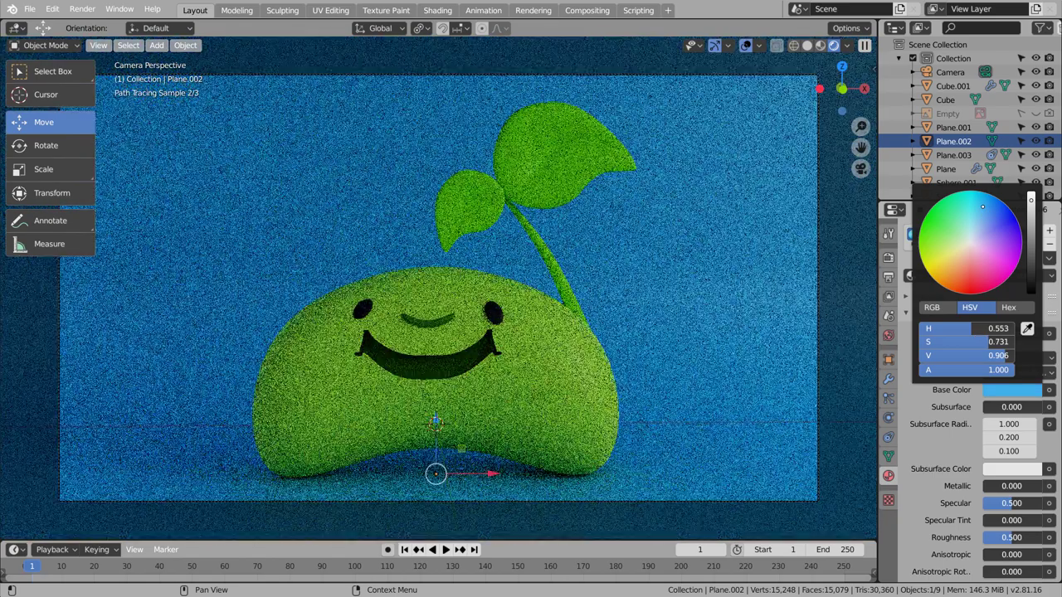
- Darken the green base color of the material shared by the leaves and stem, then select the backdrop
{"action": "left_click", "coordinate": [538, 157]}
{"action": "left_click", "coordinate": [1012, 389]}
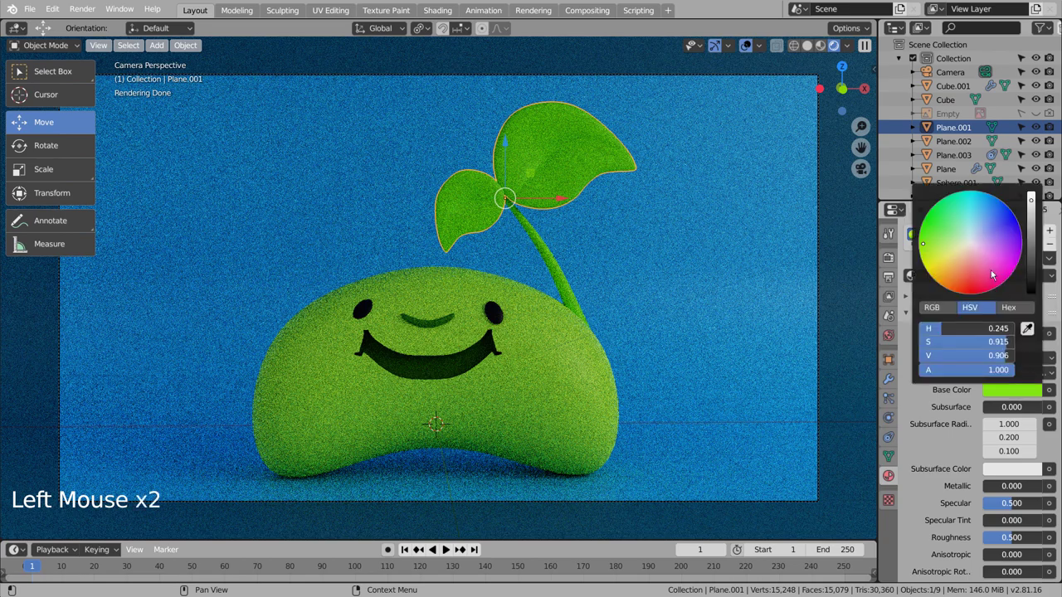
{"action": "left_click", "coordinate": [1031, 234]}
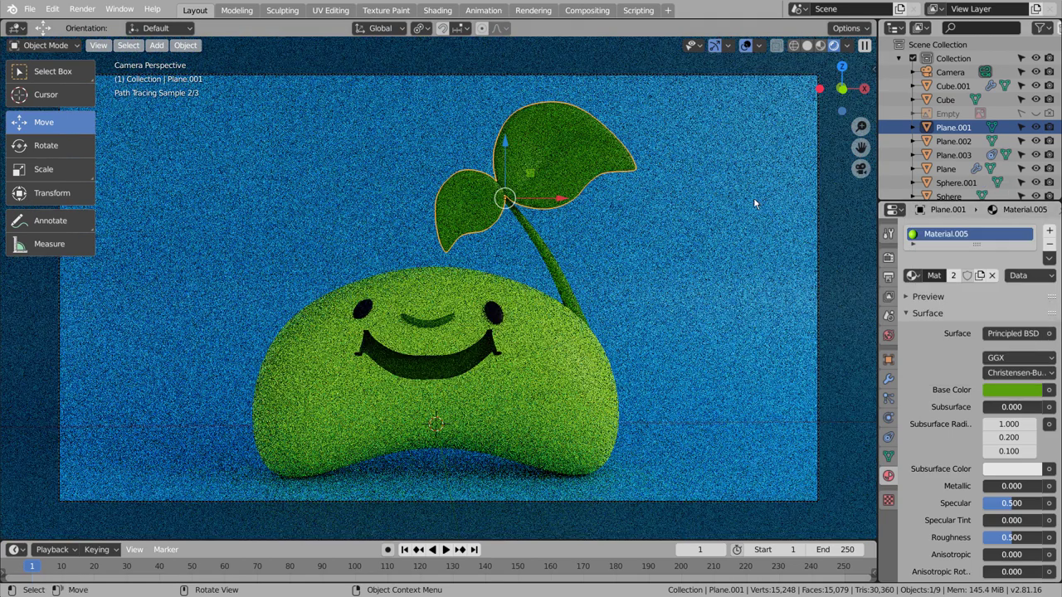
{"action": "left_click", "coordinate": [753, 199]}
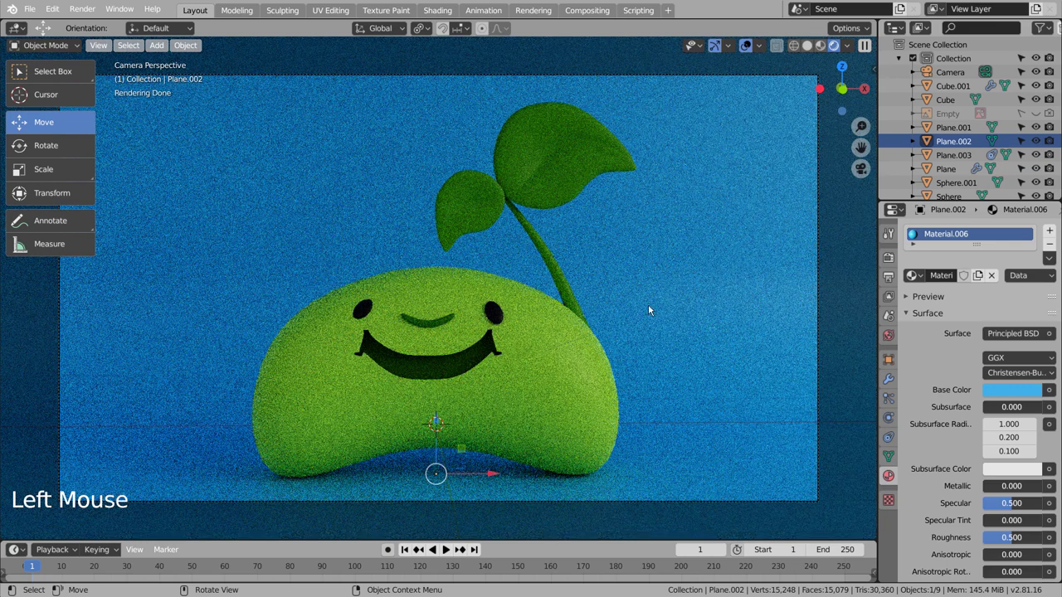
- Raise the light plane's emission strength through 9 and 15 to 35
{"action": "left_click", "coordinate": [962, 156]}
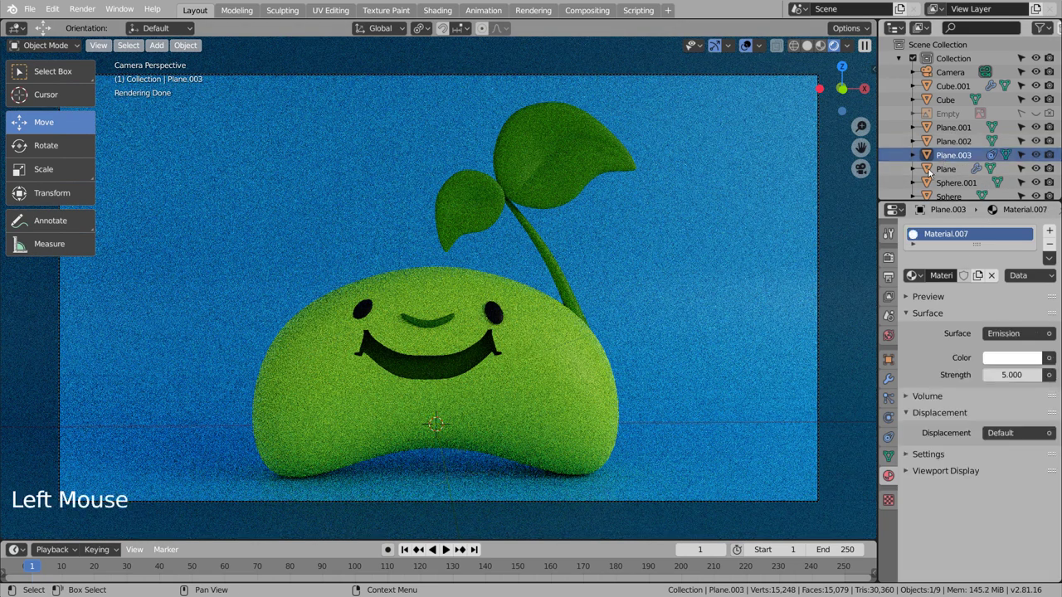
{"action": "double_click", "coordinate": [1011, 375]}
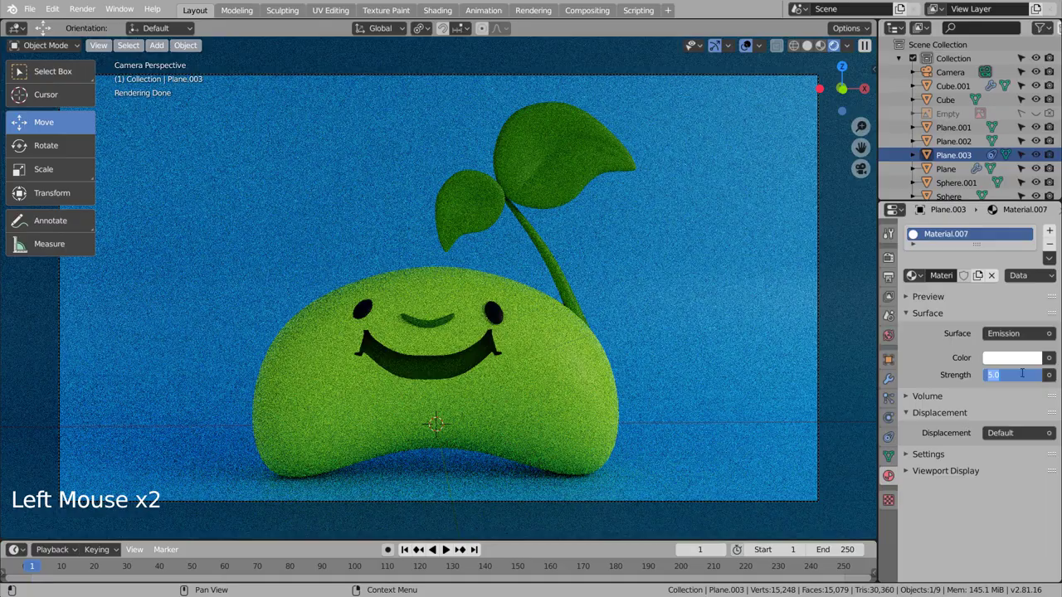
{"action": "type", "text": "9"}
{"action": "key", "text": "Return"}
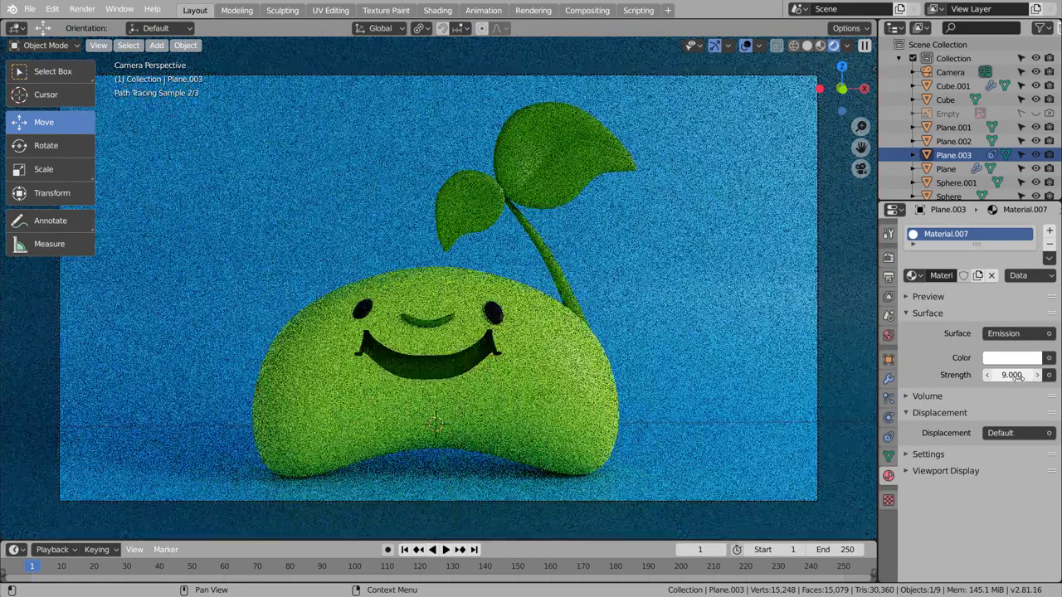
{"action": "left_click", "coordinate": [1019, 378]}
{"action": "type", "text": "15"}
{"action": "key", "text": "Return"}
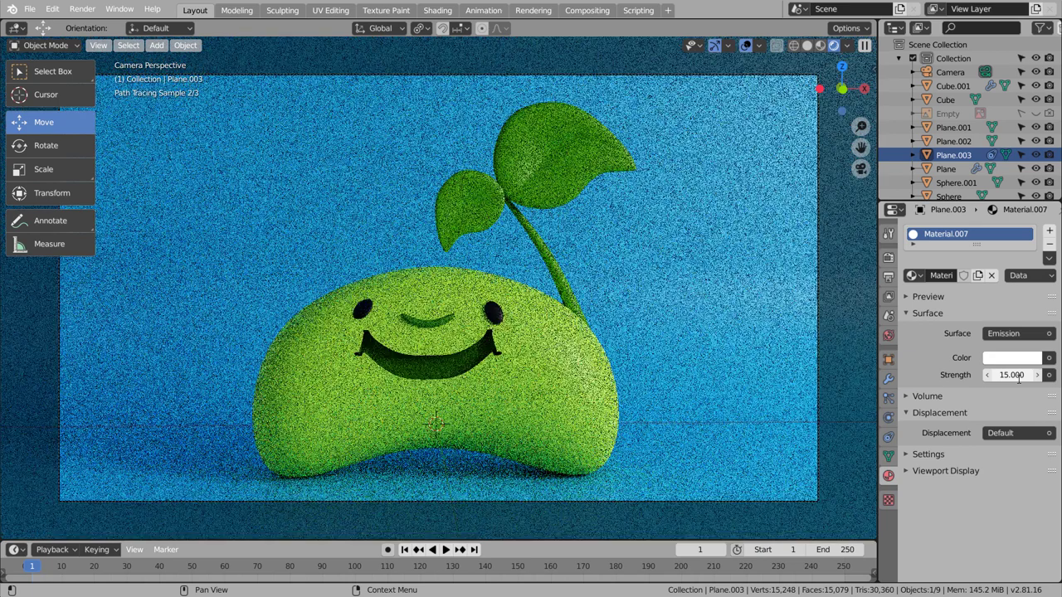
{"action": "left_click", "coordinate": [1019, 376]}
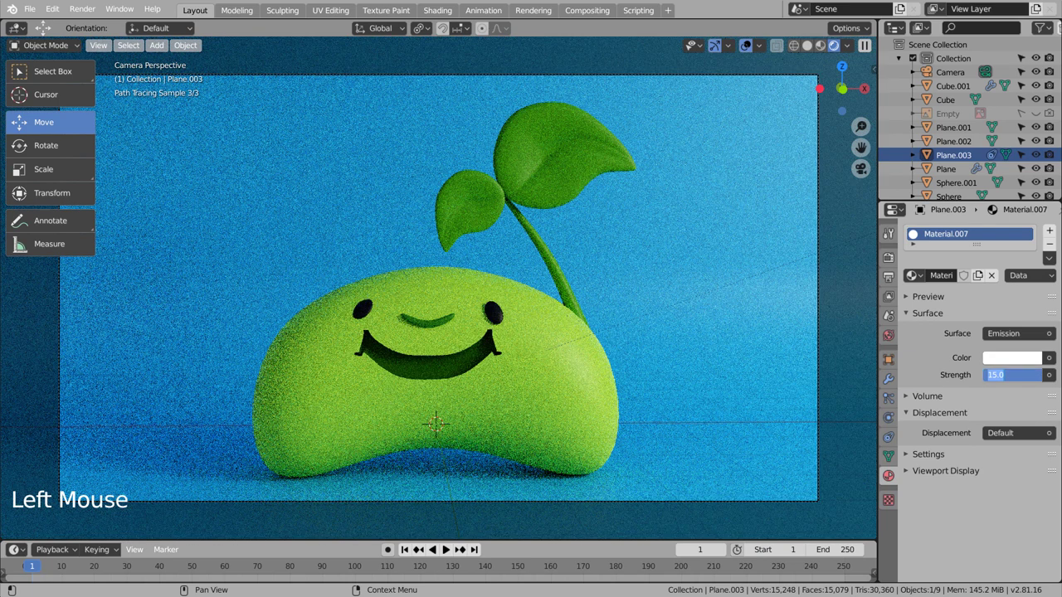
{"action": "type", "text": "35"}
{"action": "key", "text": "Return"}
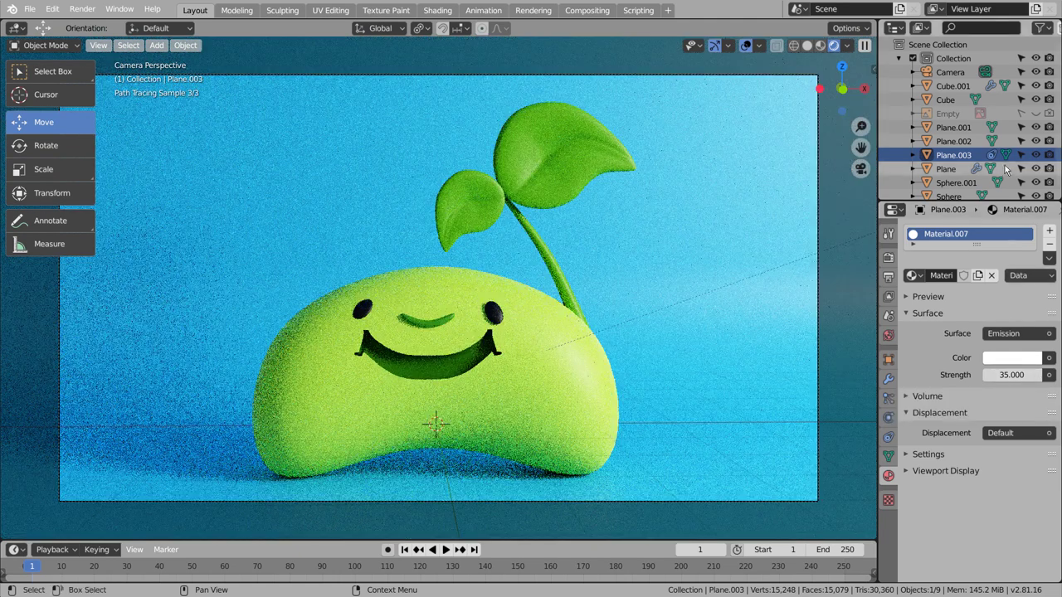
- Apply the modifiers on the stem and on the Cube.001 mesh
{"action": "left_click", "coordinate": [1005, 168]}
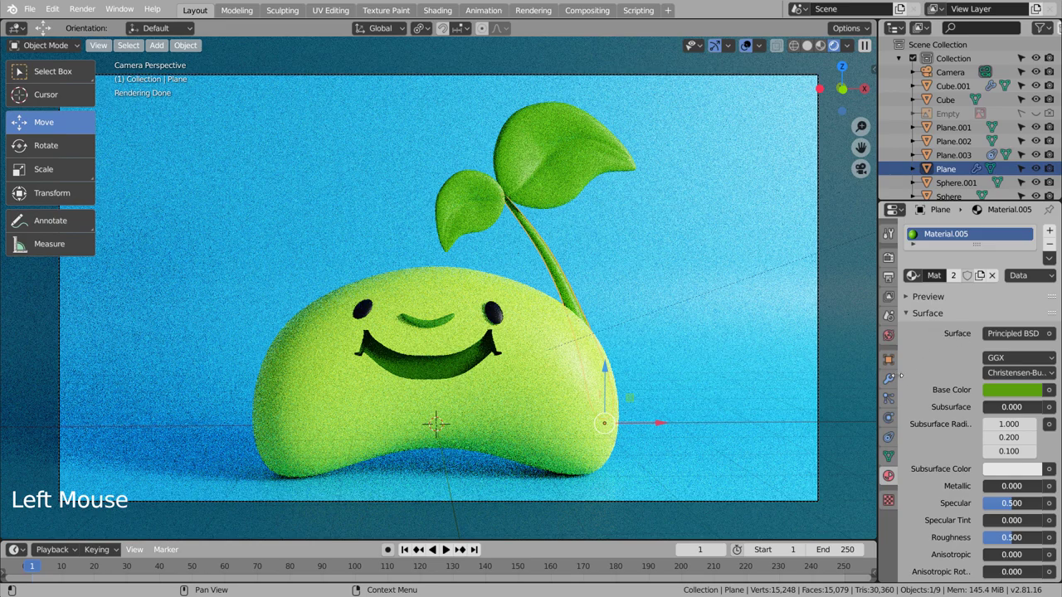
{"action": "left_click", "coordinate": [889, 378]}
{"action": "left_click", "coordinate": [946, 274]}
{"action": "scroll", "coordinate": [964, 154], "scroll_direction": "down", "scroll_amount": 3}
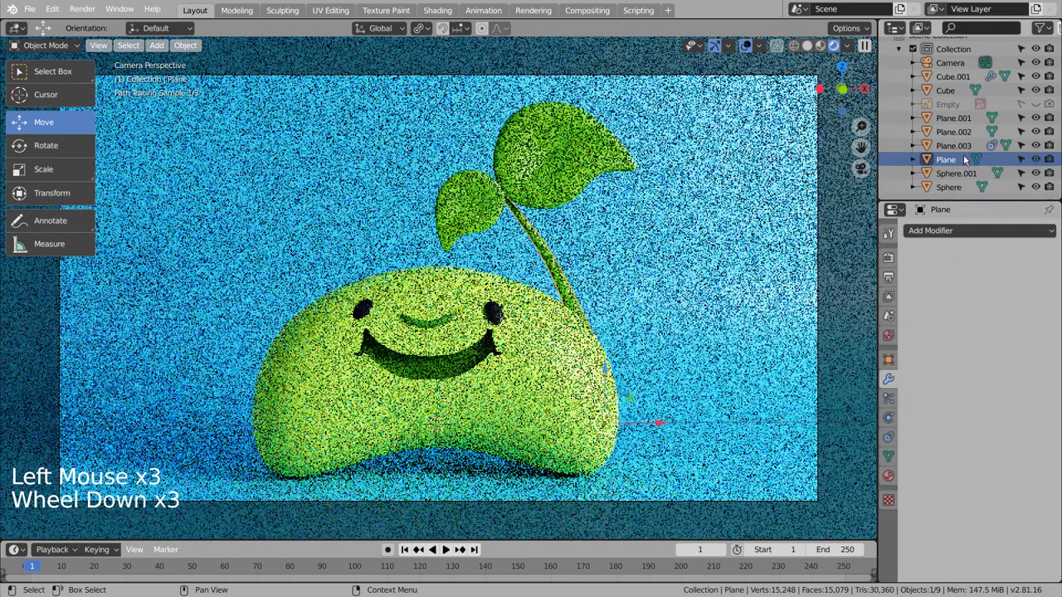
{"action": "scroll", "coordinate": [964, 154], "scroll_direction": "up", "scroll_amount": 4}
{"action": "left_click", "coordinate": [967, 87]}
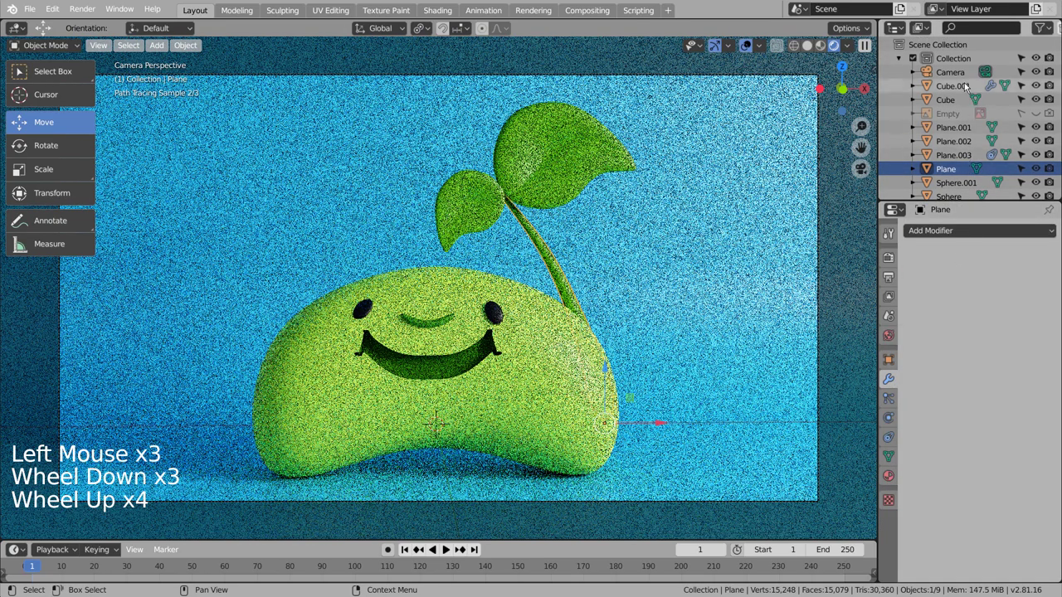
{"action": "left_click", "coordinate": [943, 271]}
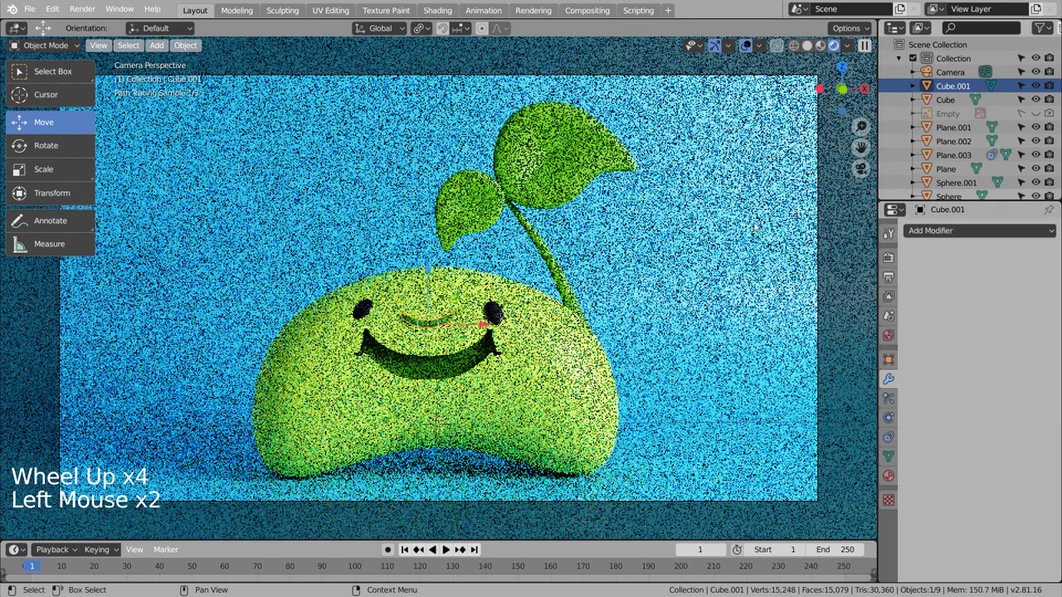
- Switch the viewport to wireframe shading and render the final image
{"action": "left_click", "coordinate": [732, 242]}
{"action": "left_click", "coordinate": [730, 241]}
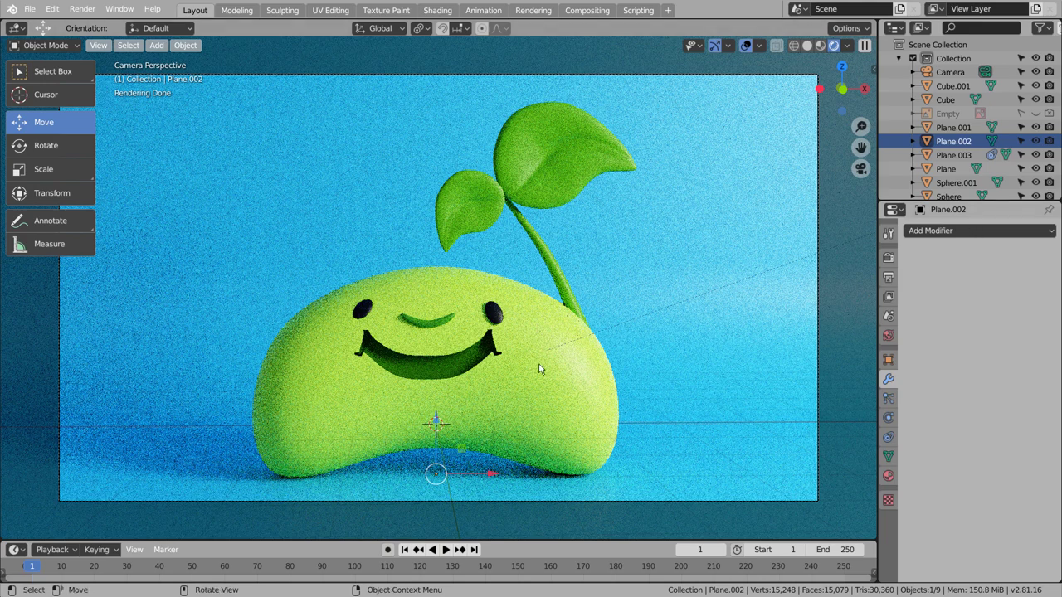
{"action": "scroll", "coordinate": [798, 51], "scroll_direction": "up", "scroll_amount": 1}
{"action": "left_click", "coordinate": [796, 47]}
{"action": "key", "text": "F12"}
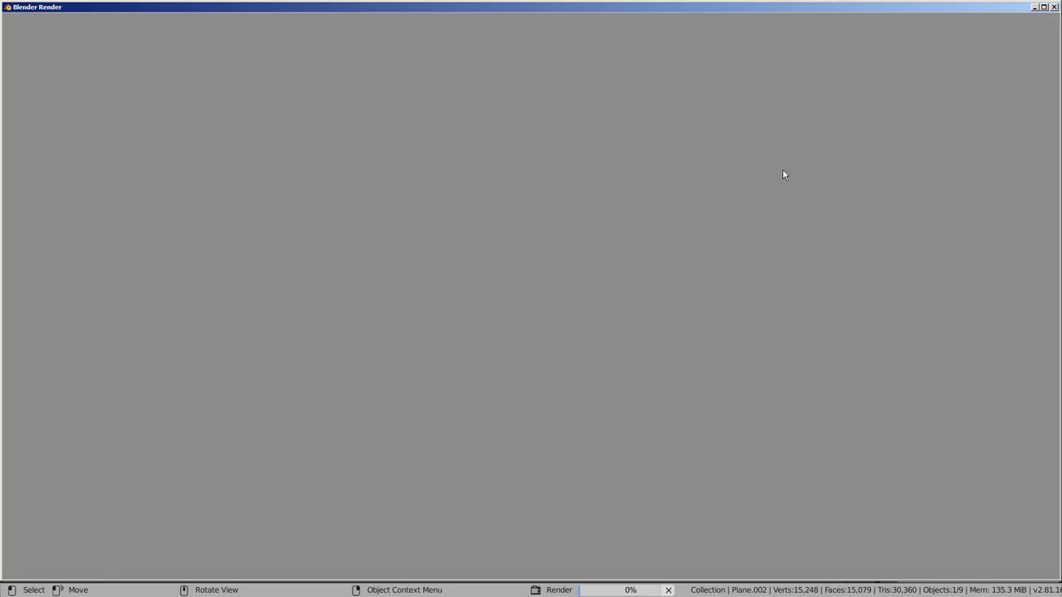